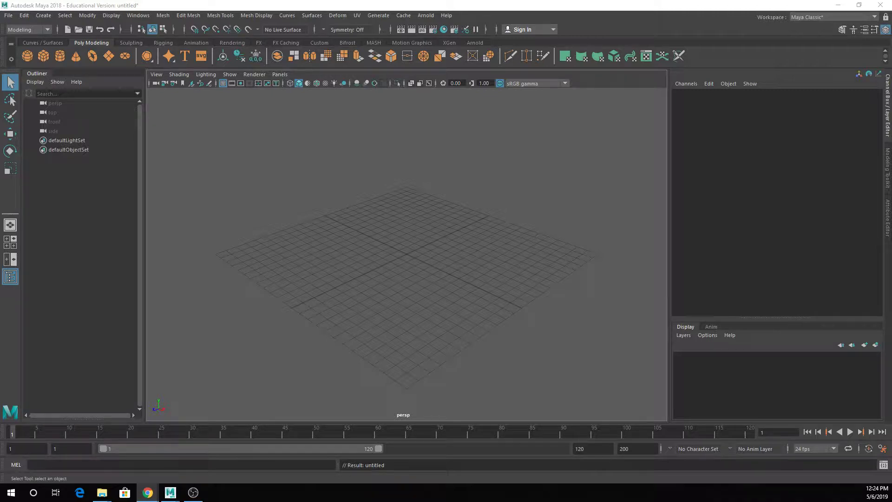
Step: Read the Week 6 organic modeling notes in Google Docs down to the plushie section, highlighting the high vs. low poly points
left_click_drag(891, 9, 352, 1)
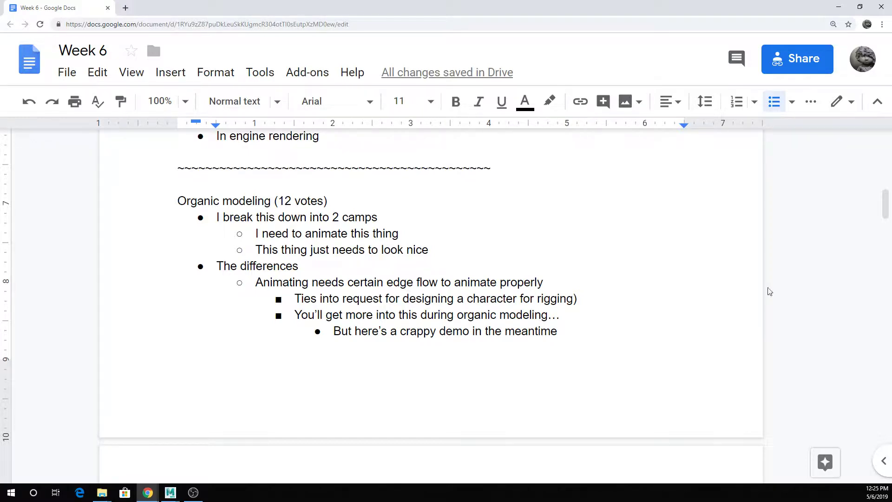
scroll(543, 245, "down", 2)
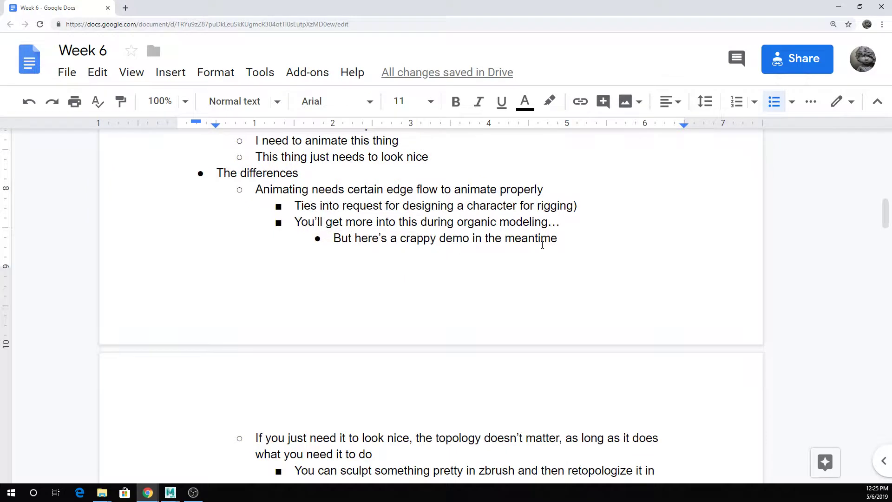
scroll(542, 245, "down", 2)
scroll(542, 245, "down", 2)
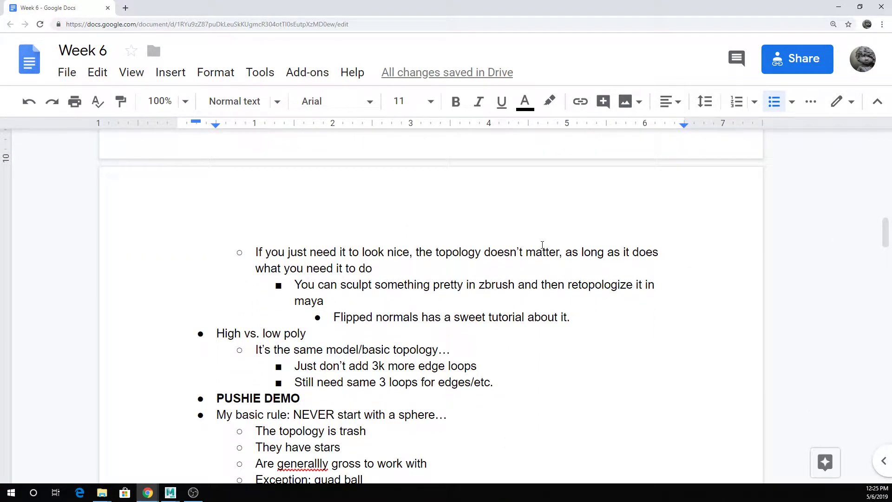
scroll(542, 245, "down", 2)
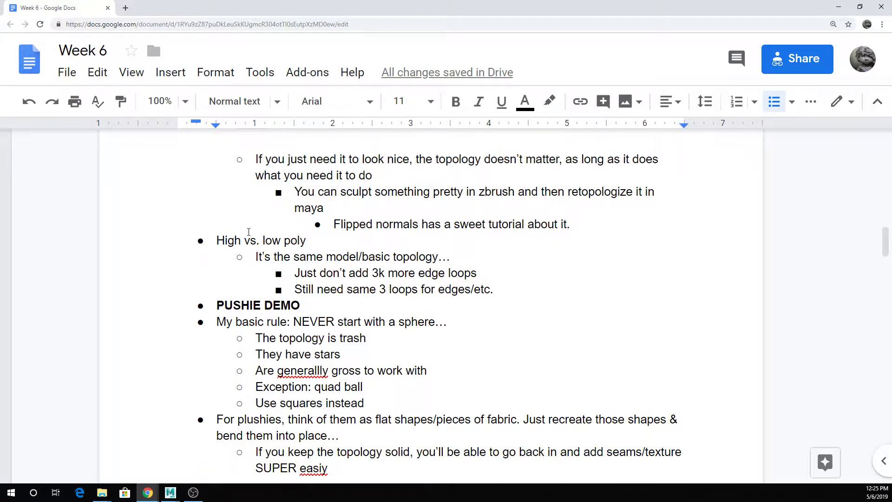
left_click_drag(216, 240, 559, 295)
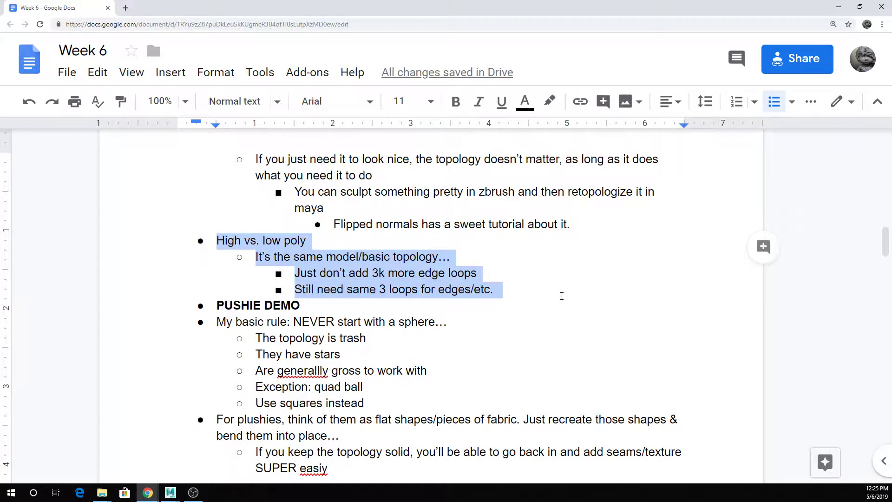
scroll(561, 296, "down", 1)
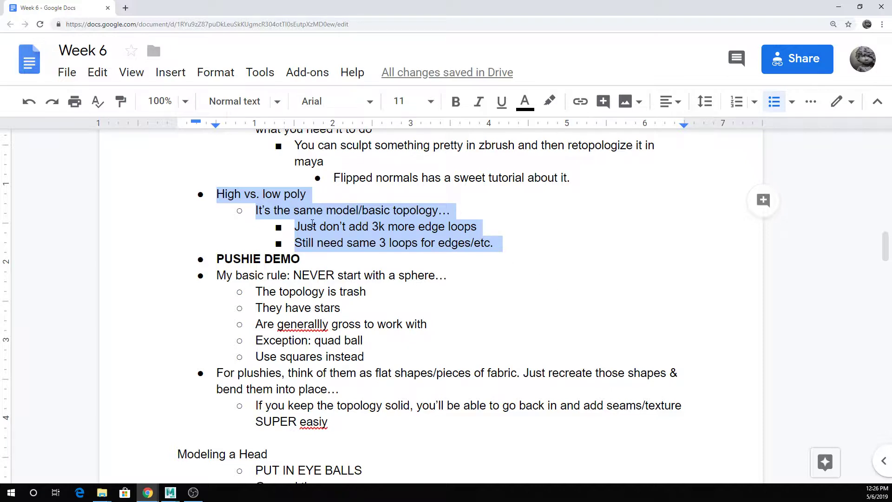
left_click(336, 230)
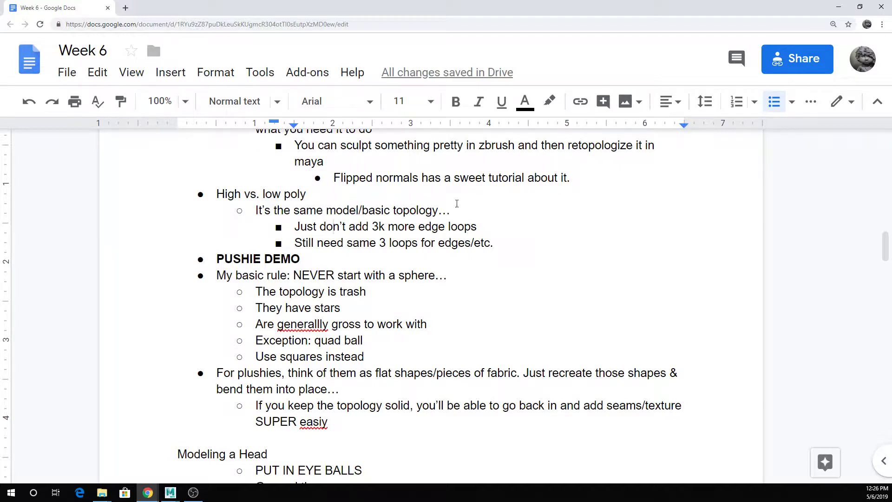
Step: Switch to File Explorer and extract the Things to Live Model zip archive in Downloads
key("alt+Tab")
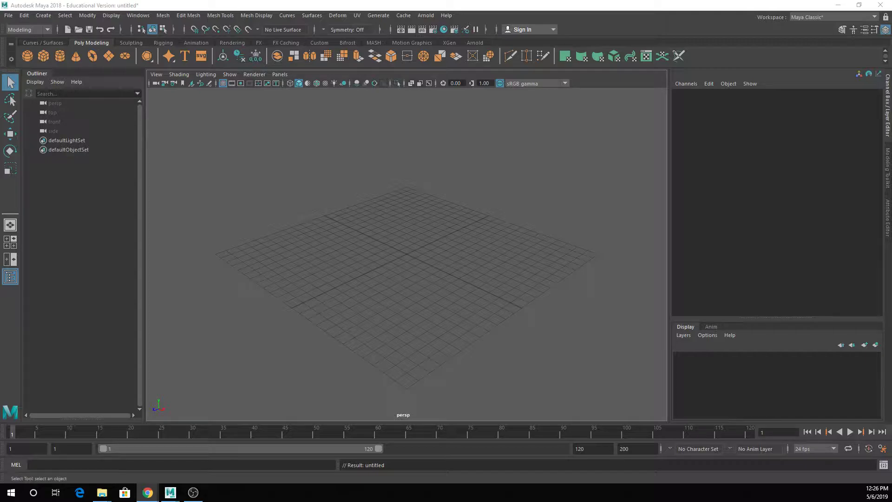
key("alt+Tab")
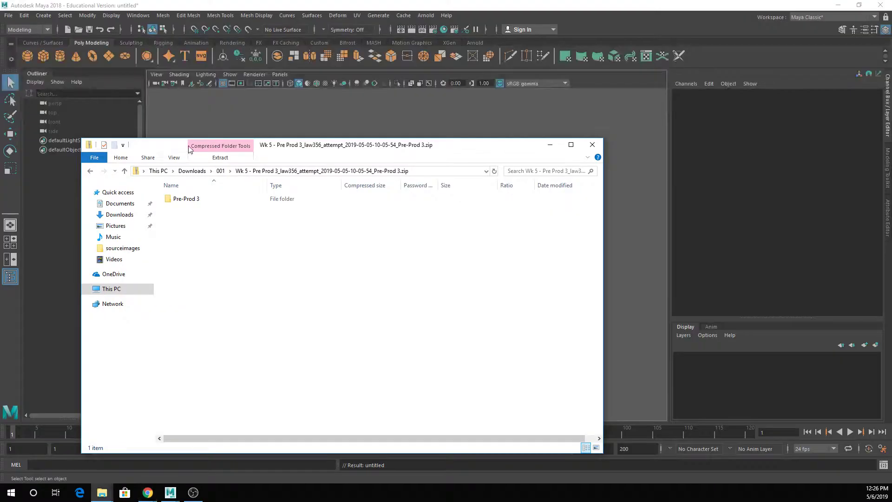
left_click(196, 172)
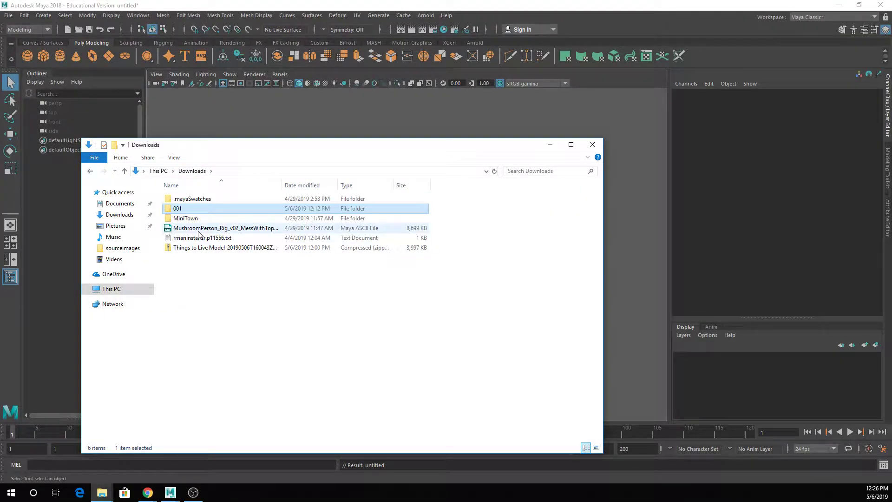
double_click(202, 248)
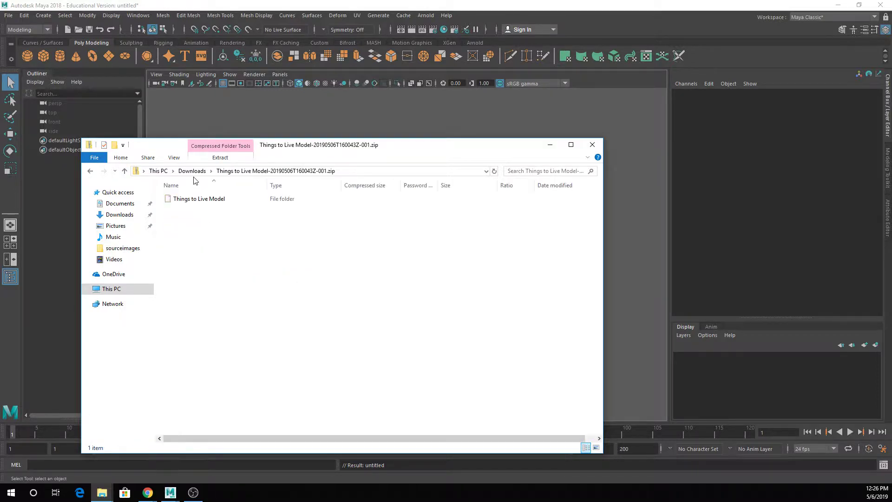
left_click(220, 157)
left_click(241, 182)
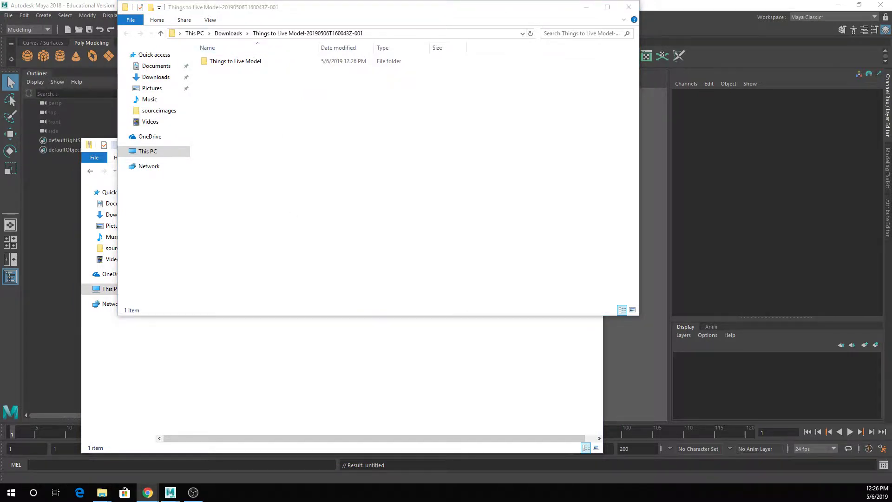
Step: Open the Plushies folder within the extracted Things to Live Model folder and view its images as large thumbnails in a maximized window
left_click_drag(0, 56, 260, 0)
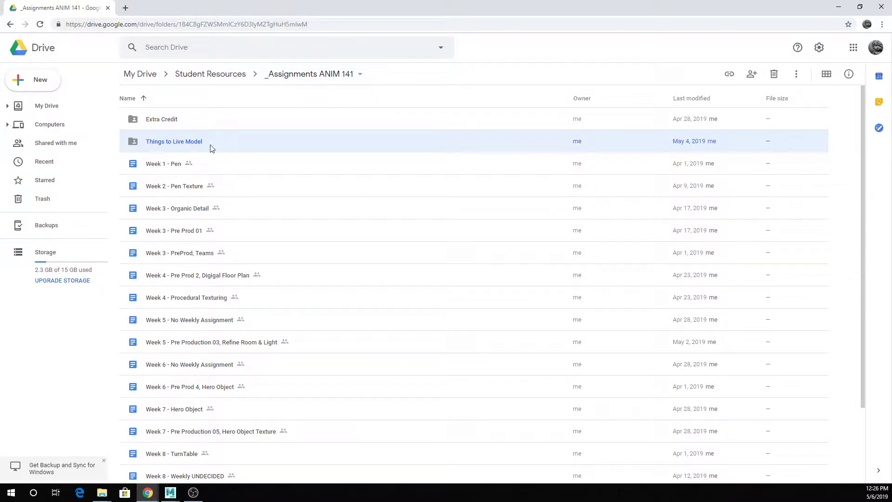
left_click(840, 11)
double_click(278, 68)
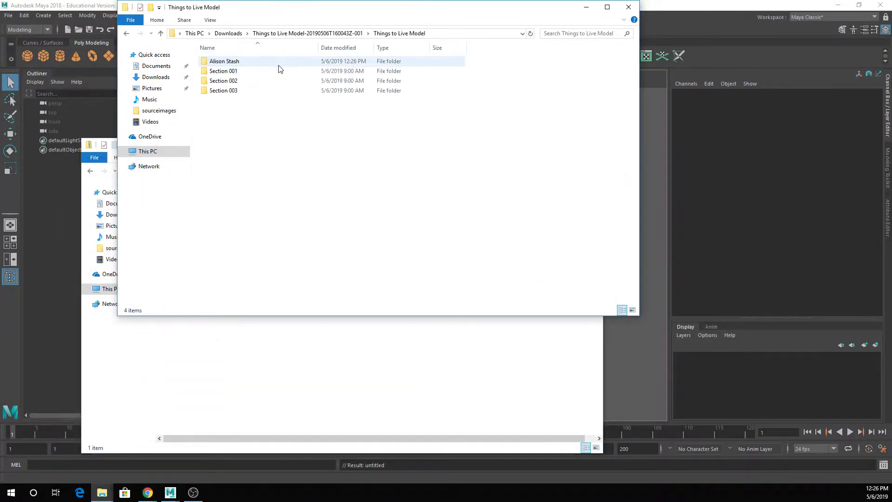
double_click(264, 65)
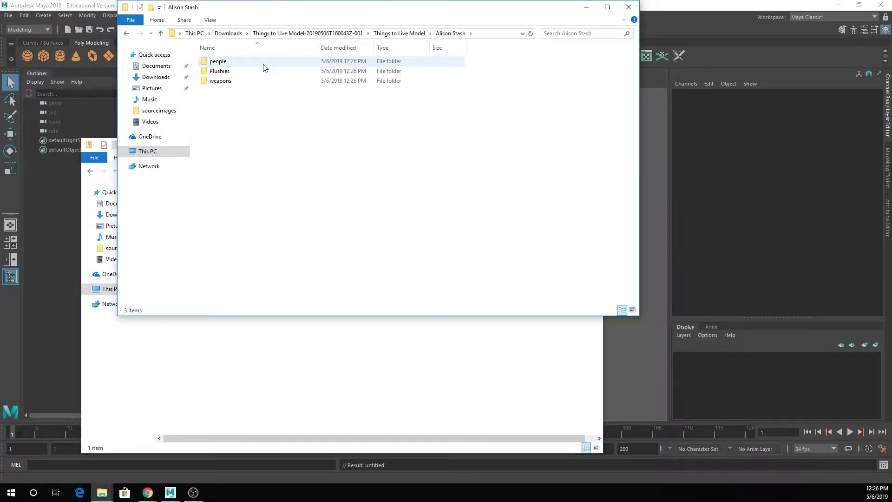
double_click(263, 72)
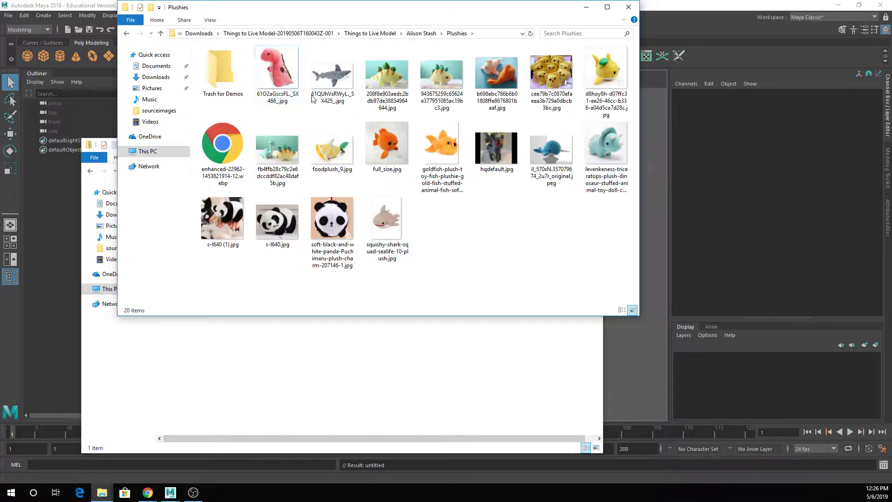
left_click(210, 21)
left_click(223, 33)
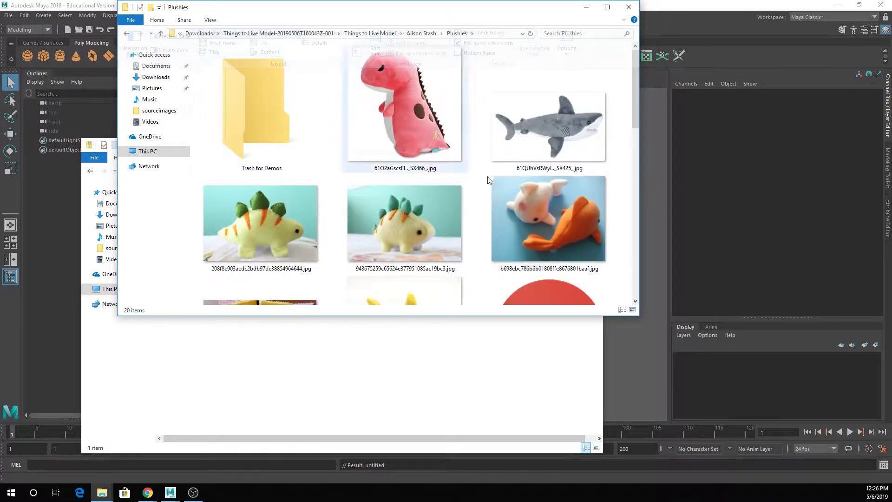
left_click(607, 7)
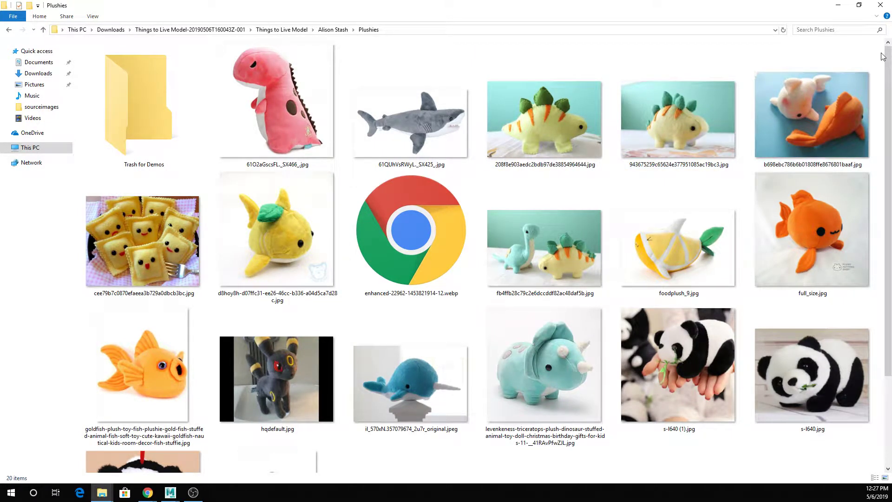
Step: Switch back to Maya, show the four-view layout, and start importing an image plane into the front view
left_click(844, 6)
left_click(417, 120)
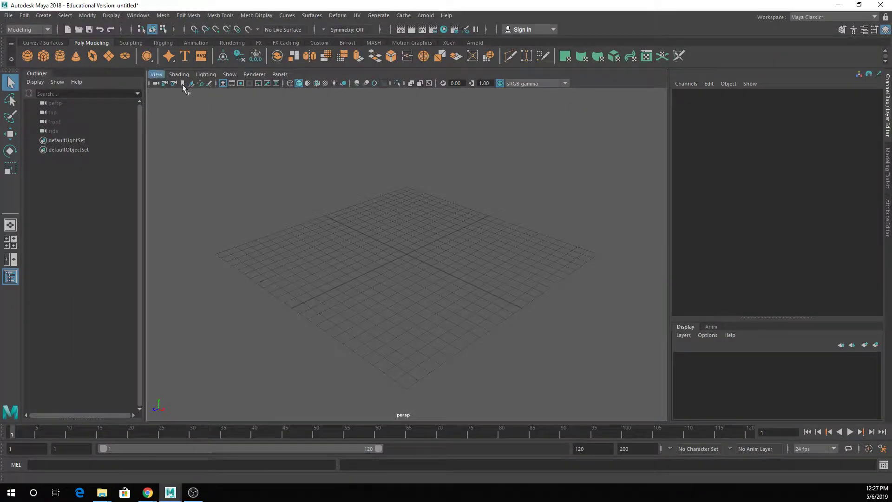
key("space")
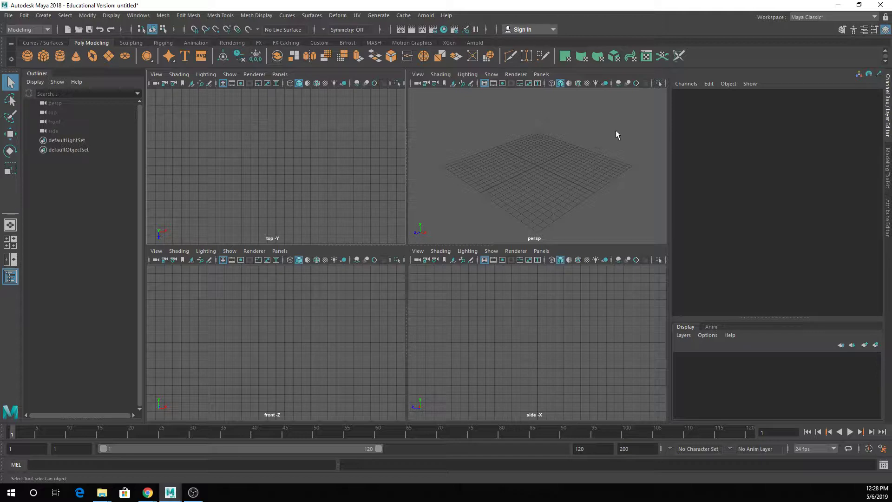
left_click(156, 250)
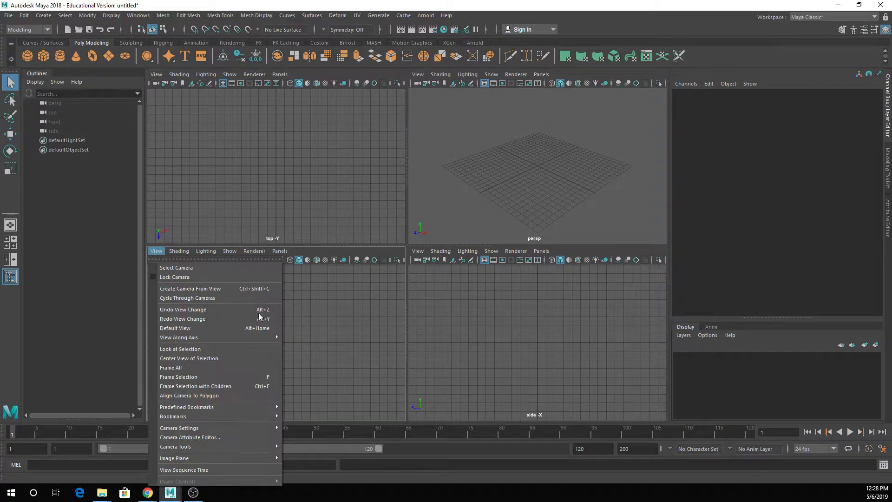
mouse_move(196, 459)
left_click(301, 465)
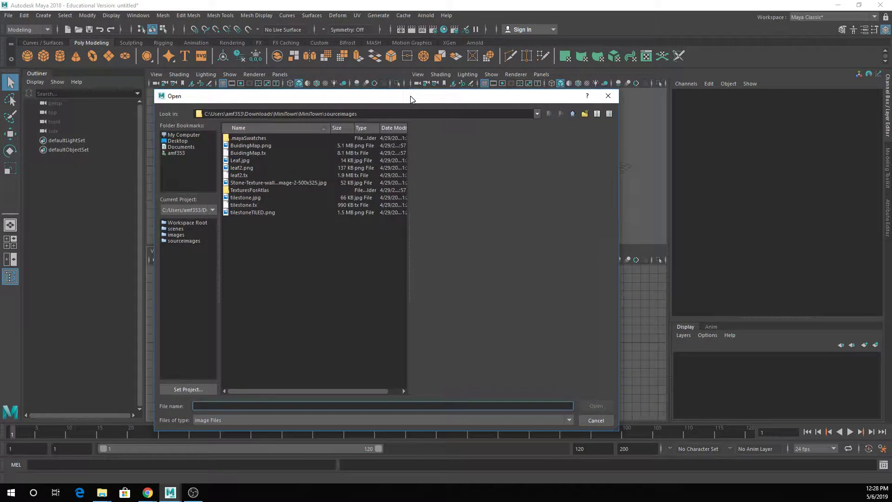
Step: Browse from Downloads to the Plushies folder inside the extracted Things to Live Model folder
left_click(181, 147)
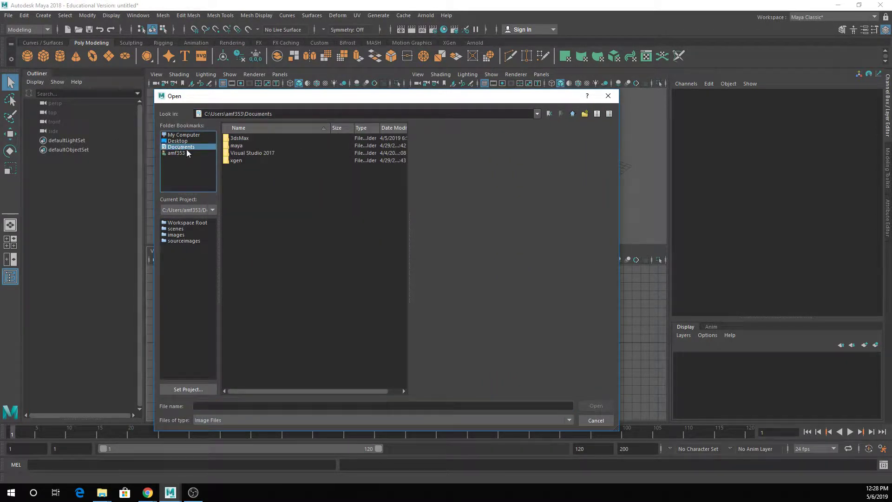
left_click(205, 153)
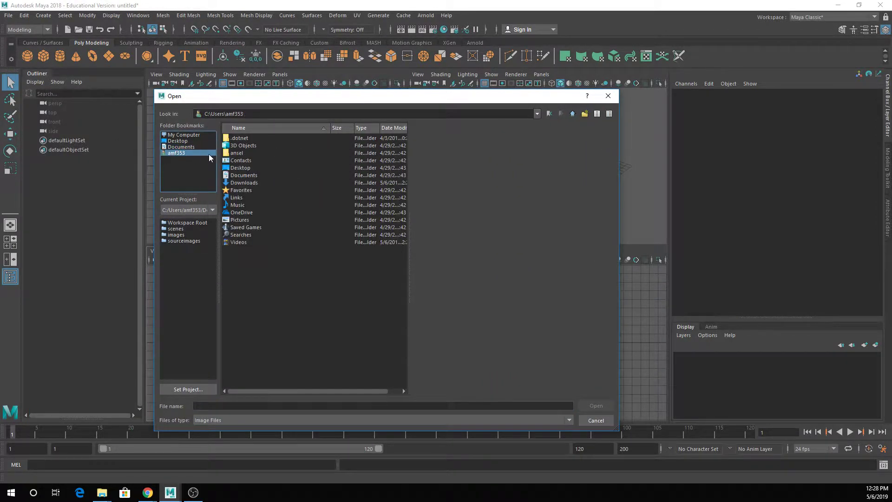
left_click(251, 182)
double_click(250, 182)
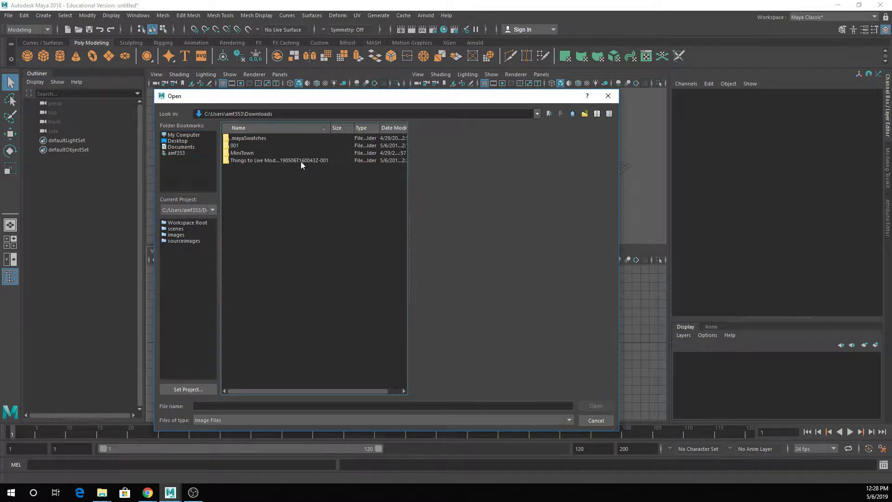
double_click(241, 161)
double_click(243, 138)
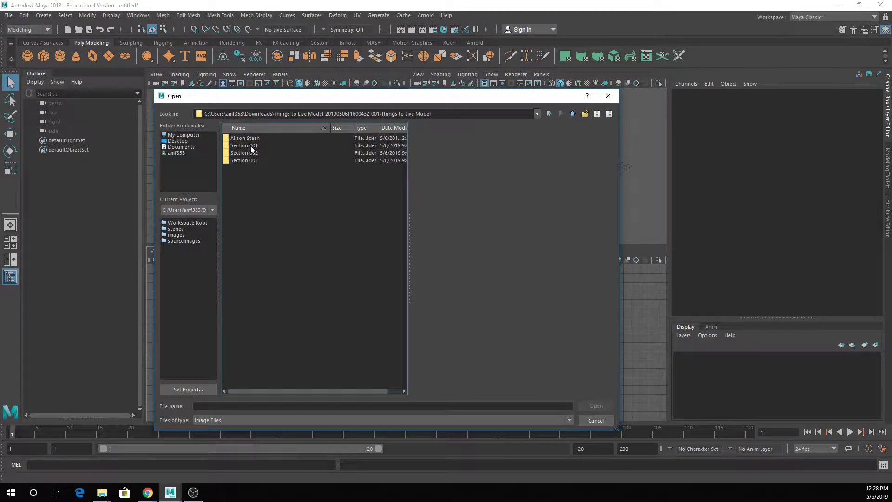
double_click(249, 138)
double_click(249, 145)
Step: Preview the plushie images and load the side-view dinosaur picture 208f8e903aedc2bdb97de38854964644.jpg as the image plane
left_click(264, 167)
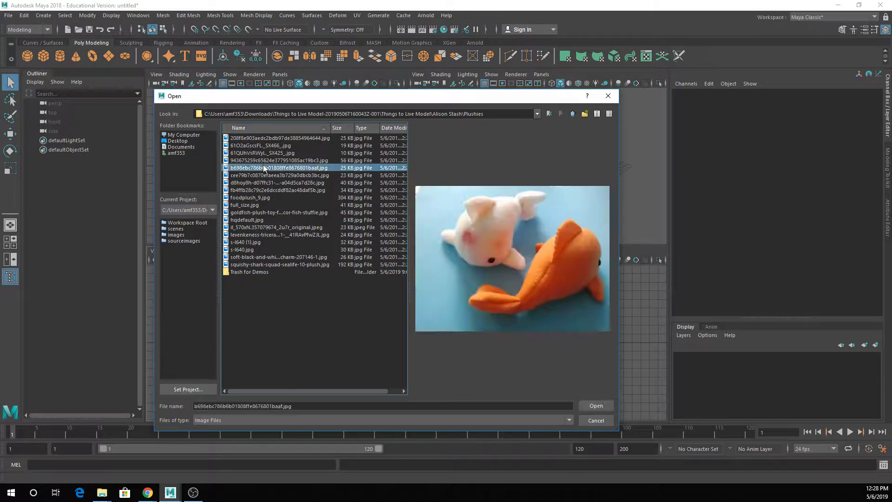
key("Down")
key("Down")
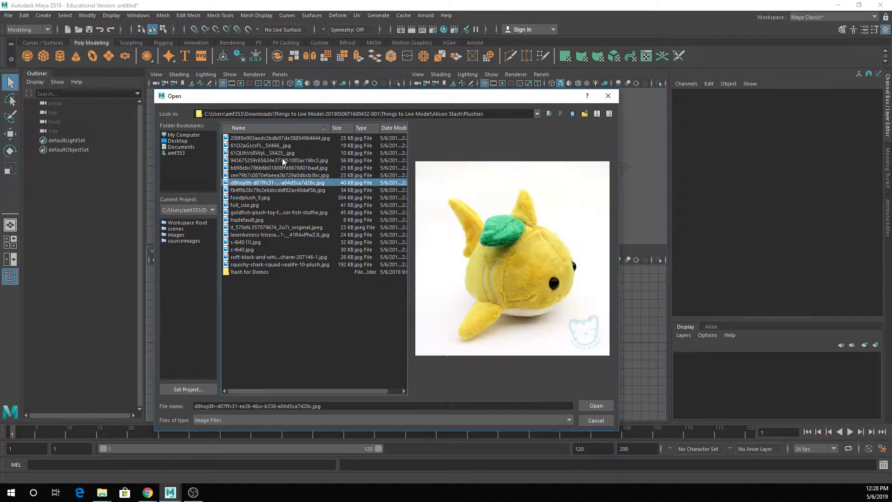
key("Up")
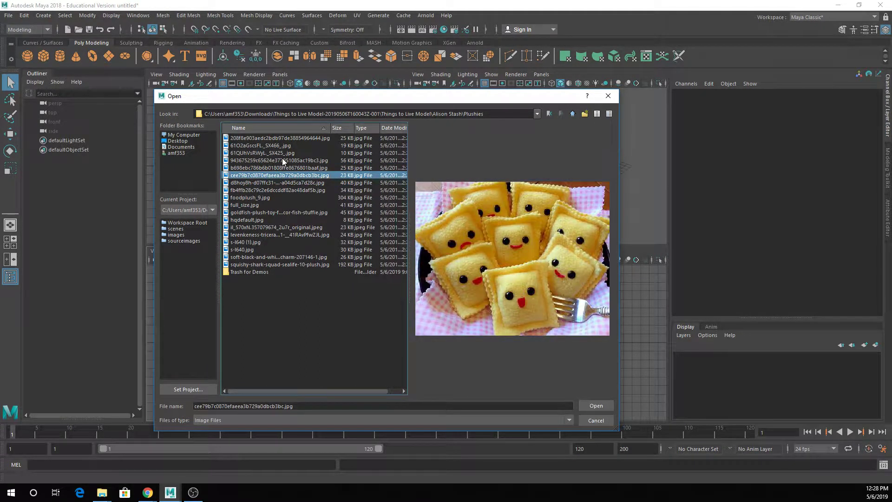
key("Up")
key("Up")
key("Up")
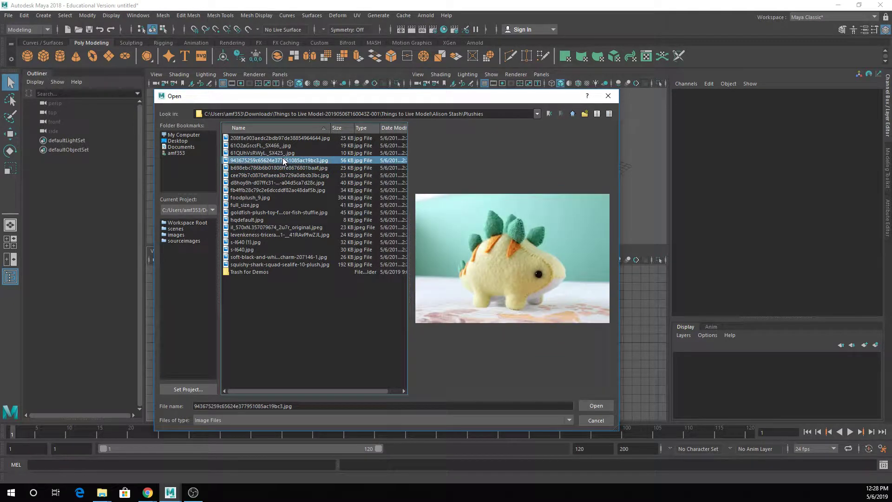
key("Up")
key("Up")
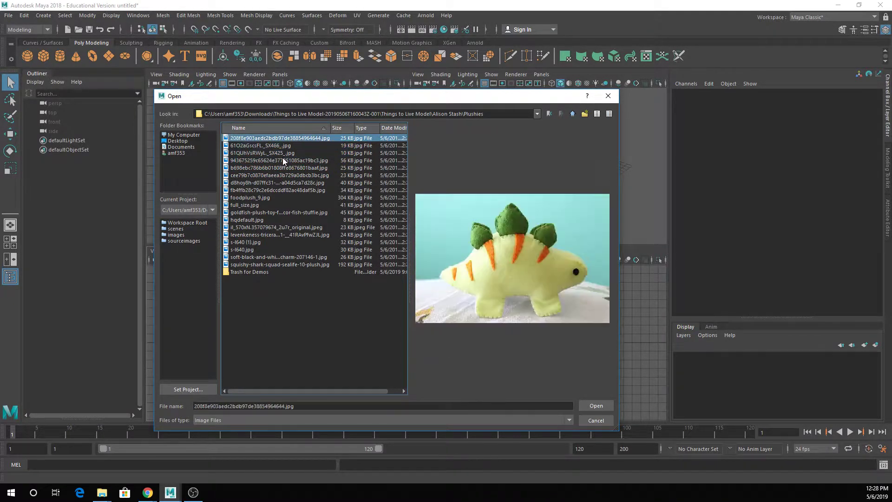
key("Return")
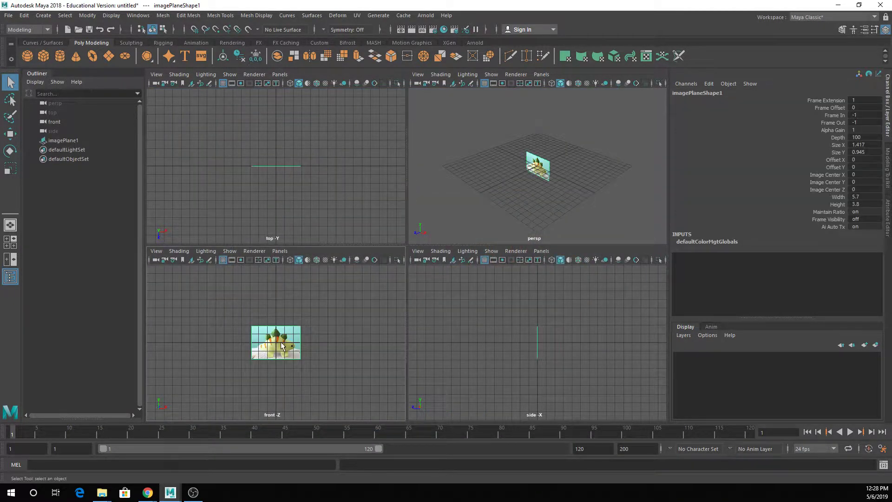
Step: Scale up the dinosaur image plane uniformly and raise it so the plushie's feet sit near the ground line
key("r")
left_click_drag(277, 343, 281, 248)
key("w")
scroll(332, 324, "up", 4)
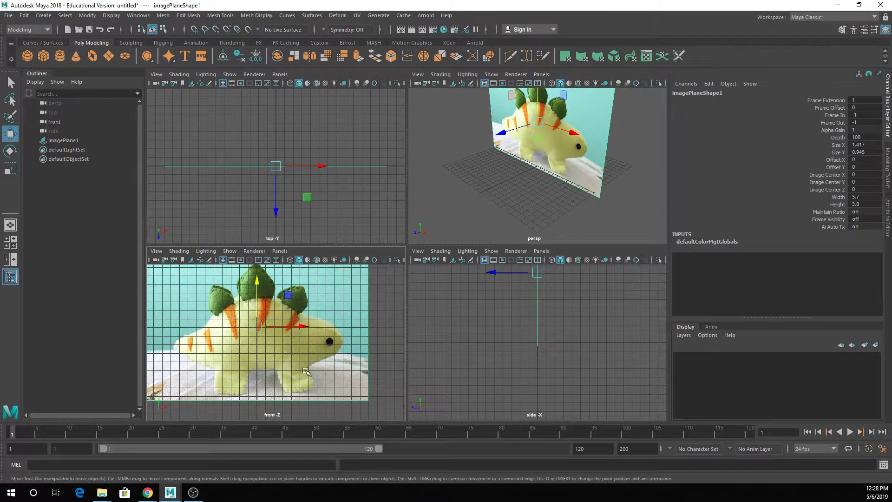
Step: Maximize the front view, hide its grid, clear the selection, and frame the dinosaur reference image
key("space")
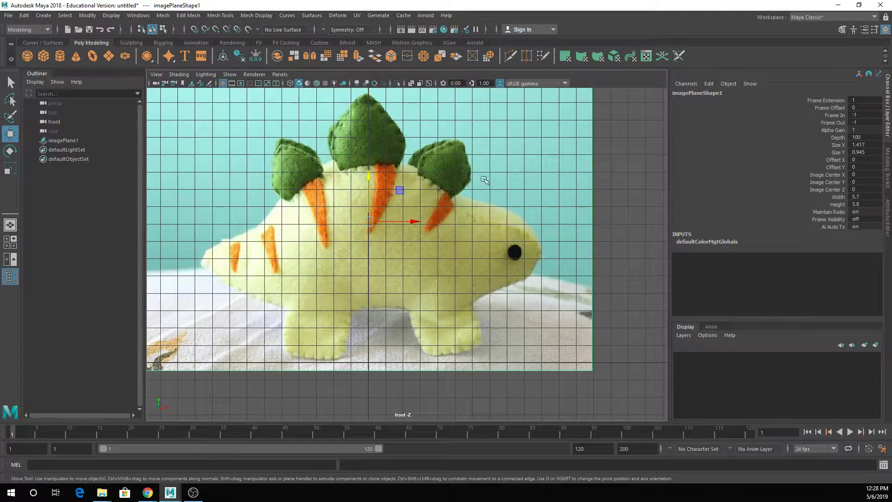
key("space")
left_click(486, 127)
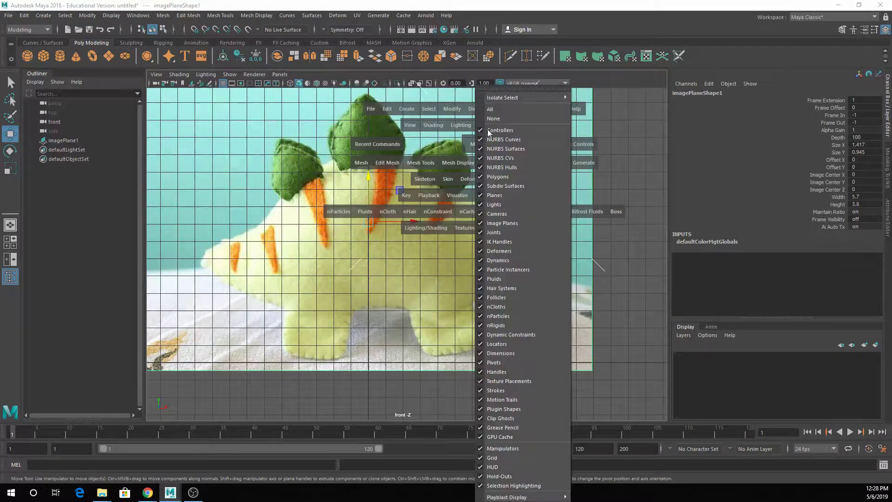
left_click(505, 455)
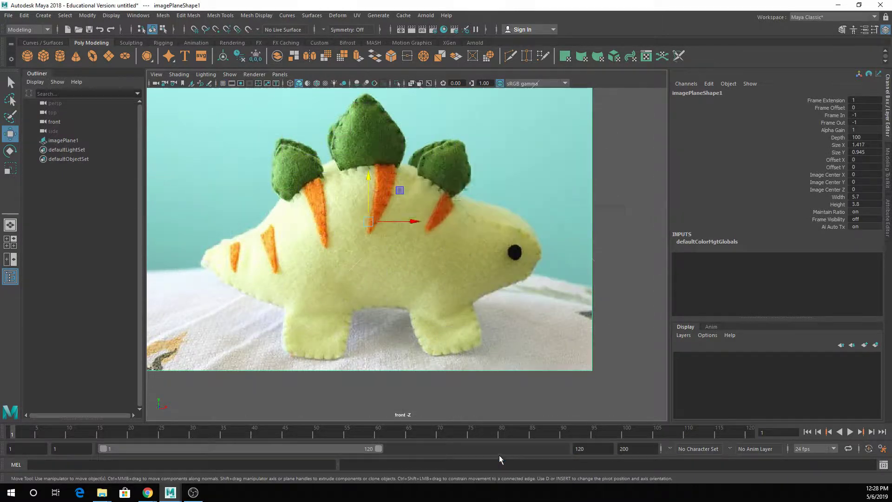
key("q")
left_click(629, 227)
key("f")
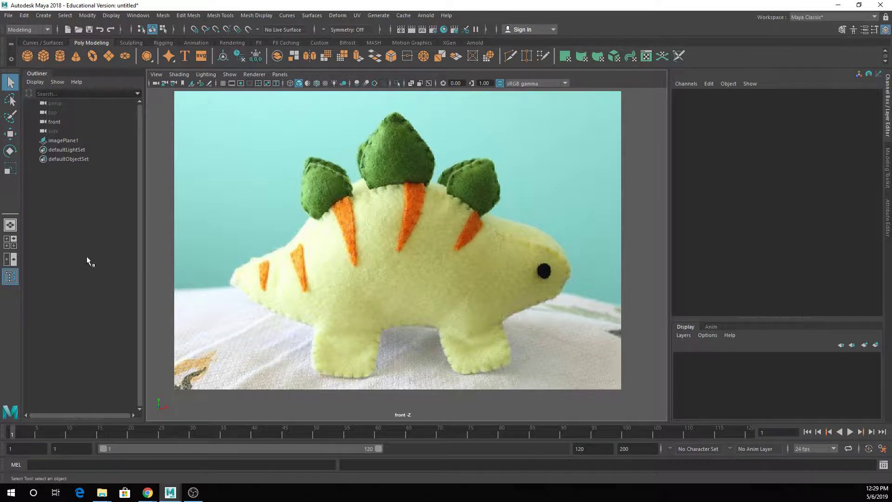
Step: Switch to the Plushies folder in File Explorer and open the angled dinosaur photo 943675259c65624e377951085ac19bc3.jpg
key("alt+Tab")
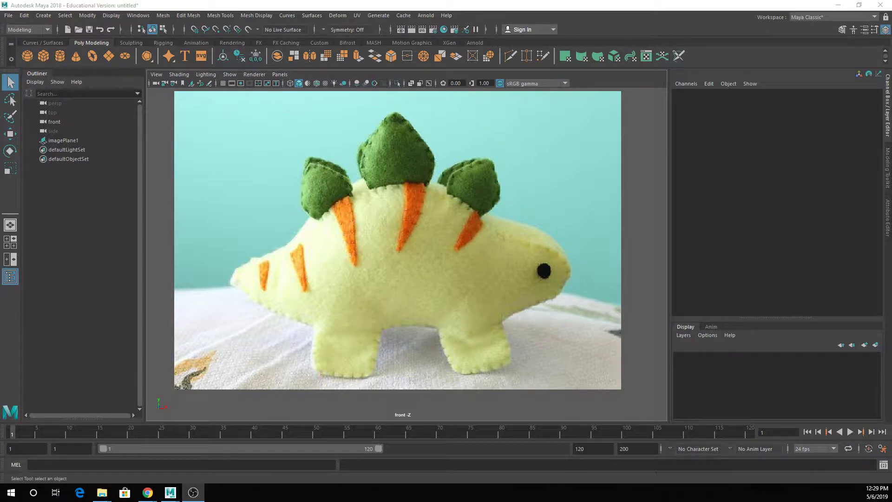
left_click(643, 194)
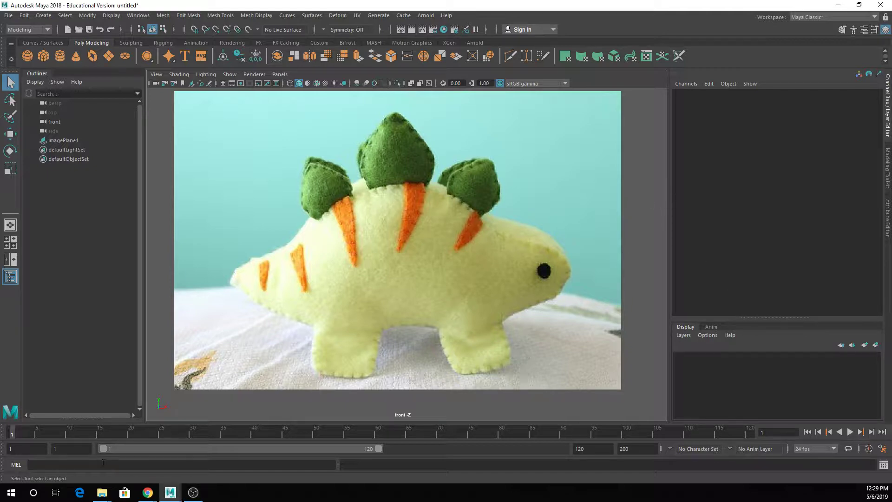
mouse_move(102, 492)
left_click(246, 453)
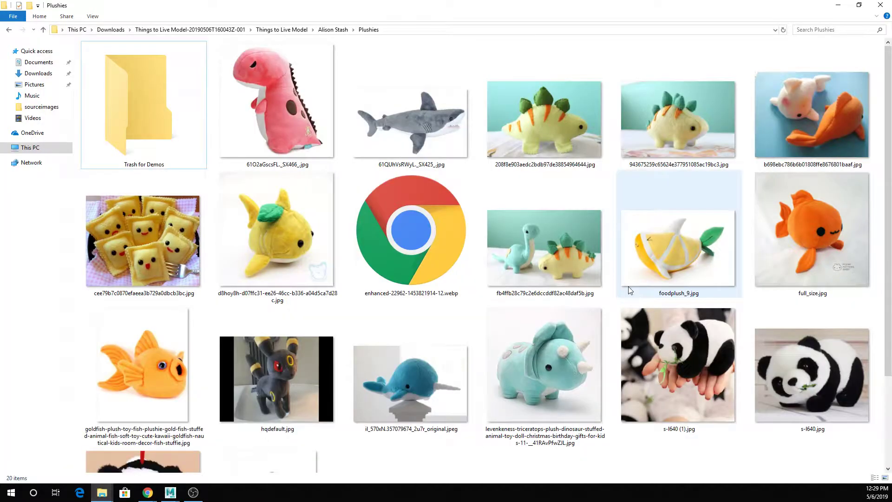
double_click(687, 99)
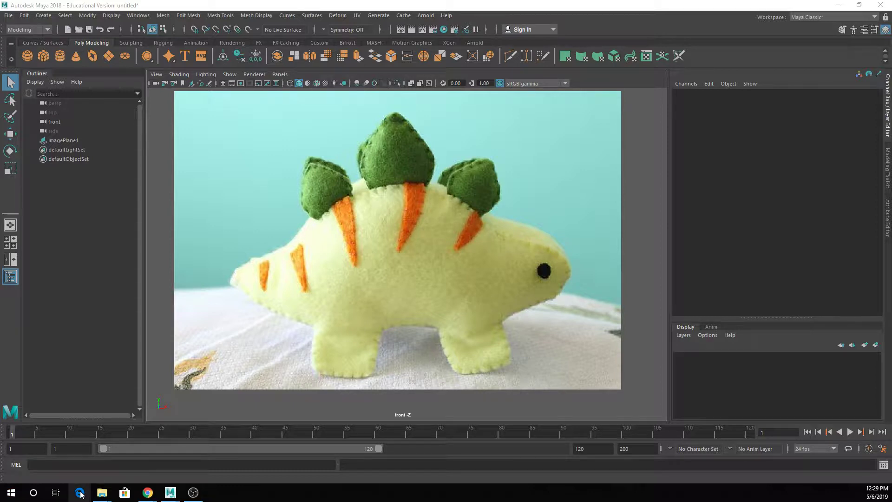
Step: Open 943675259c65624e377951085ac19bc3.jpg in Paint, examine the dinosaur's body seams and spikes, and return to Maya
mouse_move(102, 492)
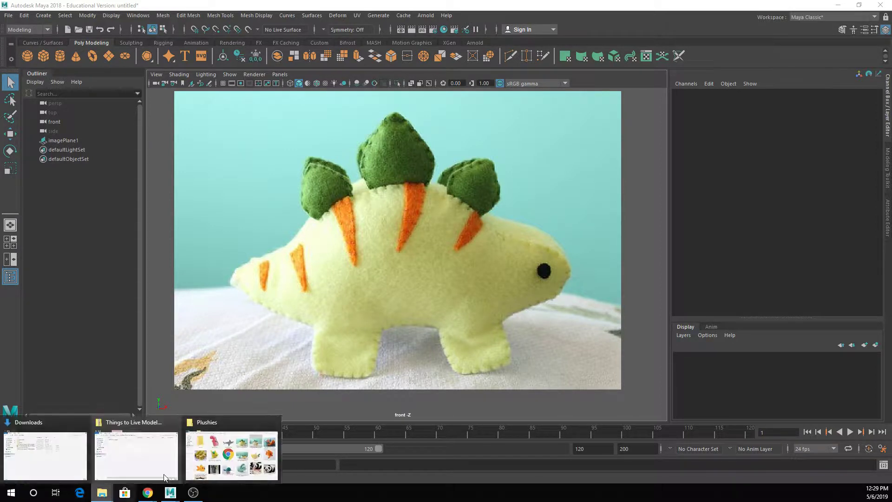
left_click(246, 457)
key("Return")
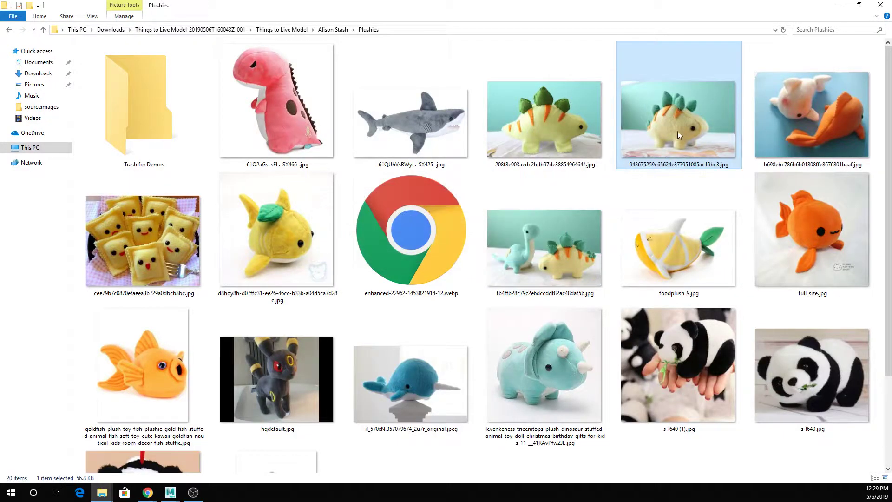
right_click(679, 126)
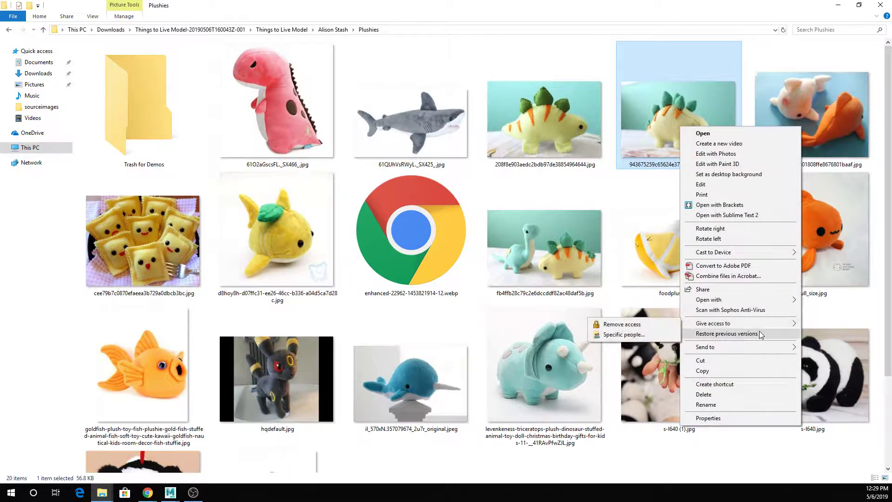
mouse_move(754, 302)
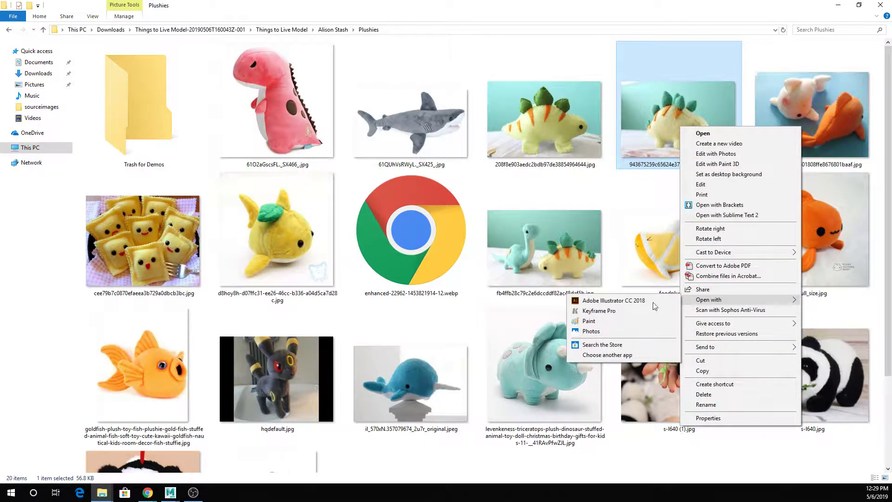
left_click(615, 319)
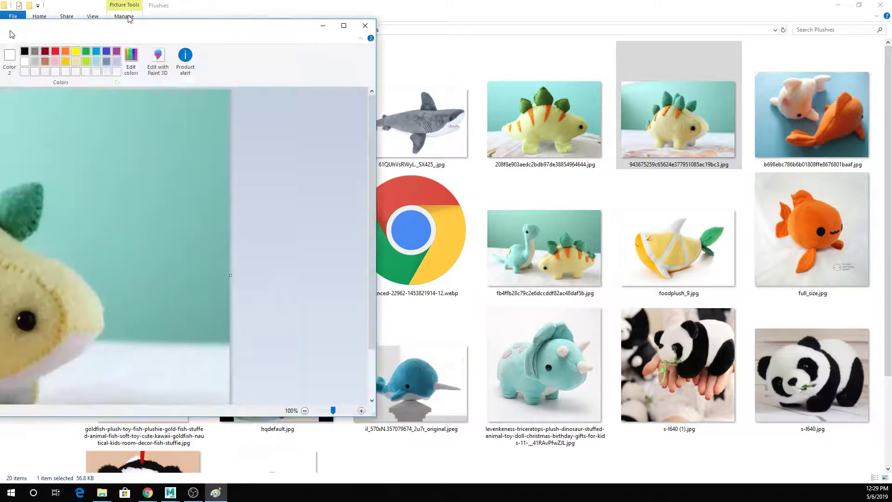
scroll(339, 269, "down", 2)
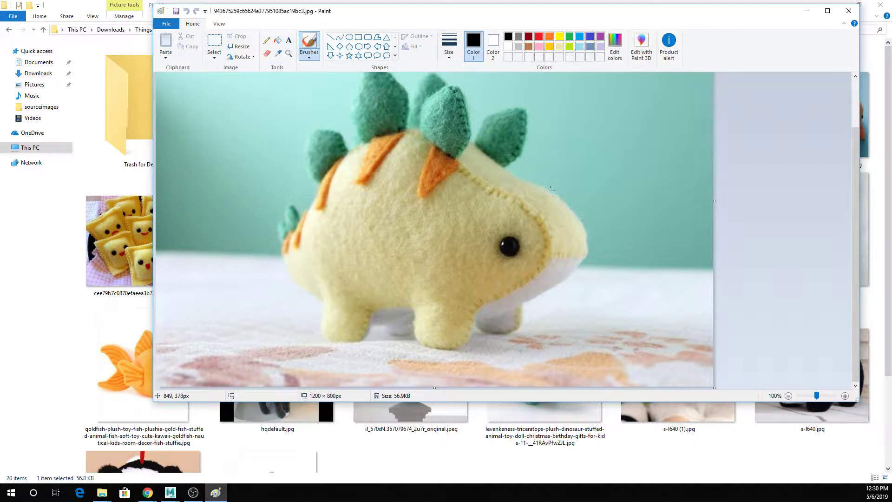
left_click(808, 12)
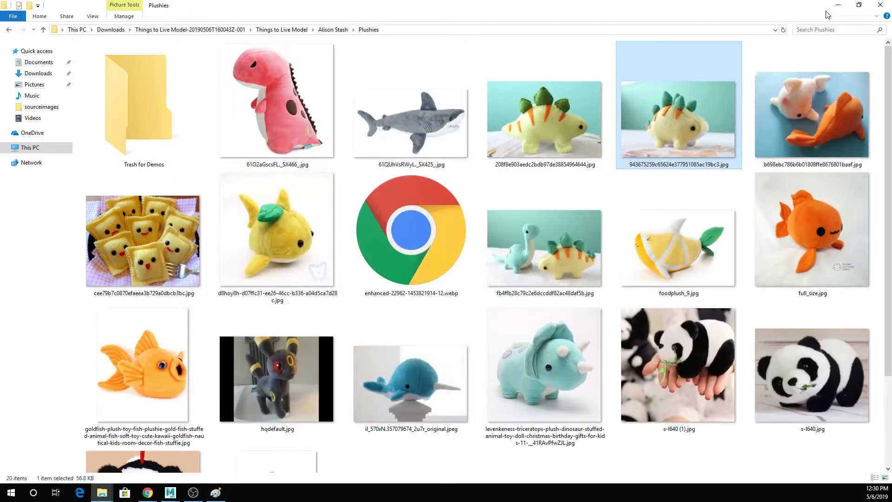
left_click(838, 5)
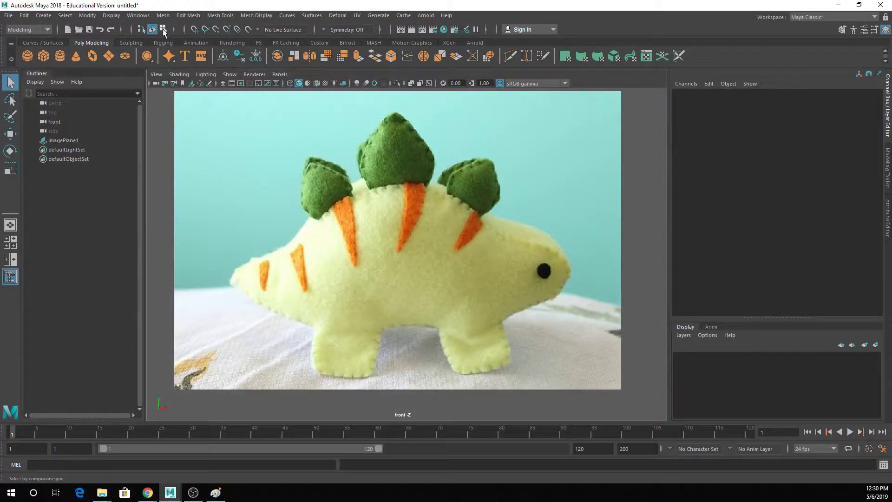
left_click(110, 57)
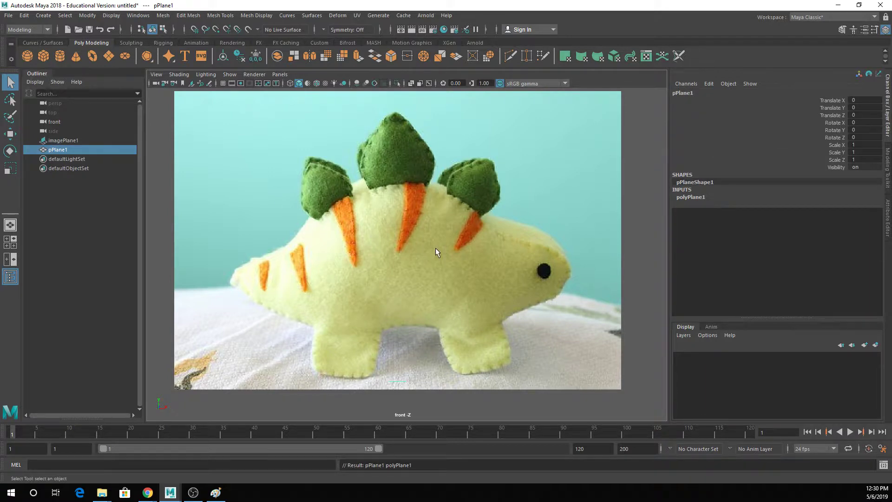
key("space")
key("space")
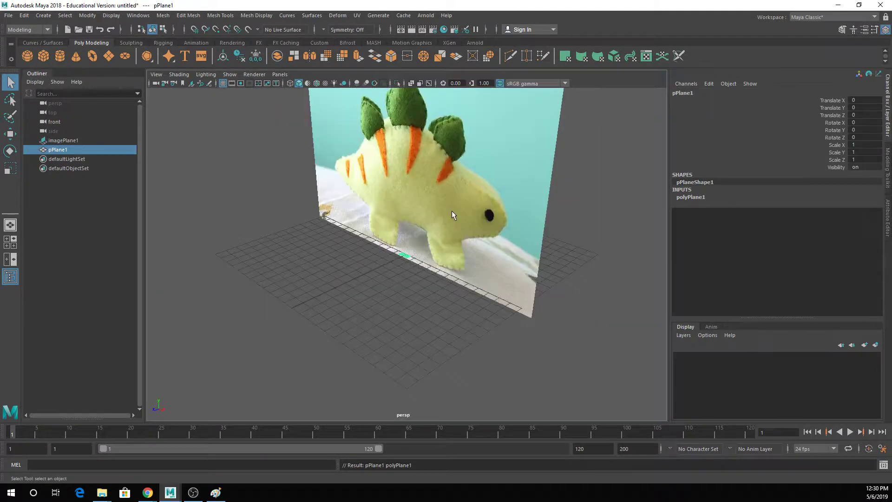
left_click(420, 208)
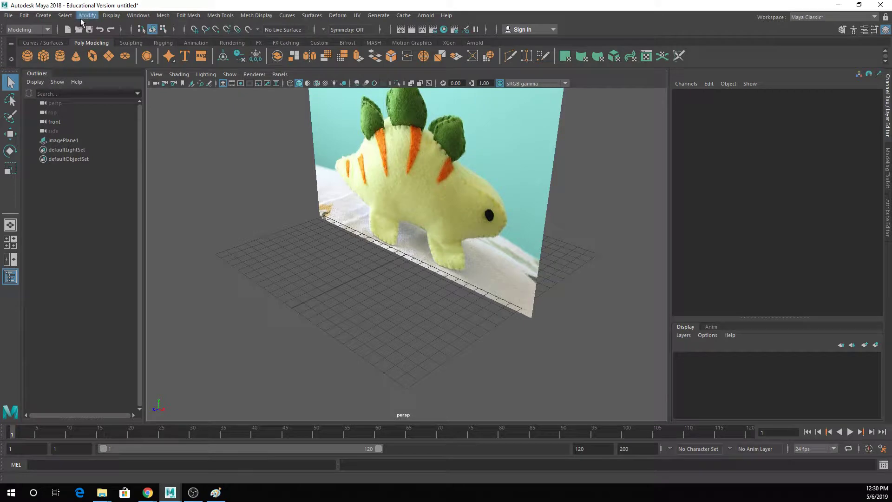
Step: Turn on Interactive Creation for polygon primitives
left_click(46, 17)
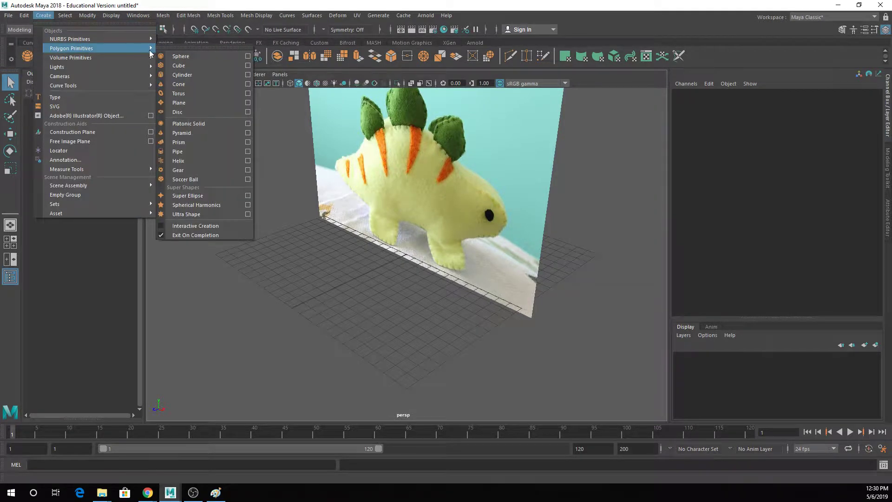
mouse_move(138, 57)
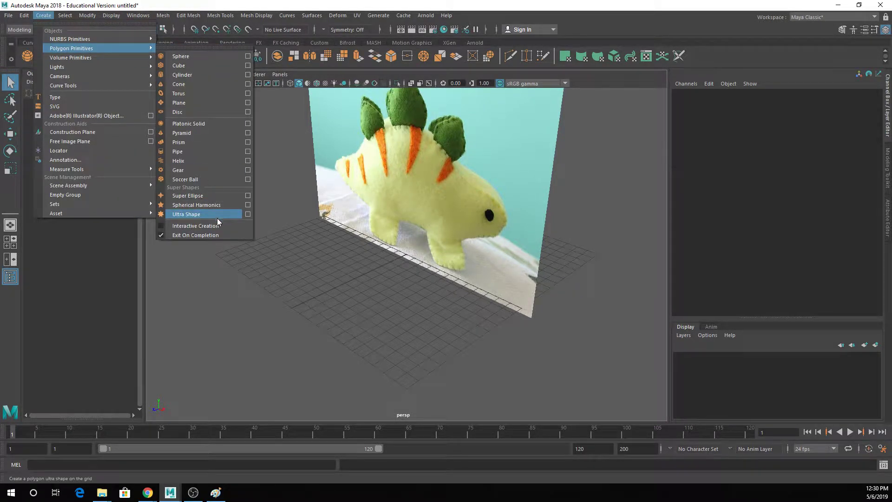
left_click(220, 225)
Step: Draw a polygon plane about 3.57 wide and 7.56 high over the middle of the dinosaur's body in the front view
key("space")
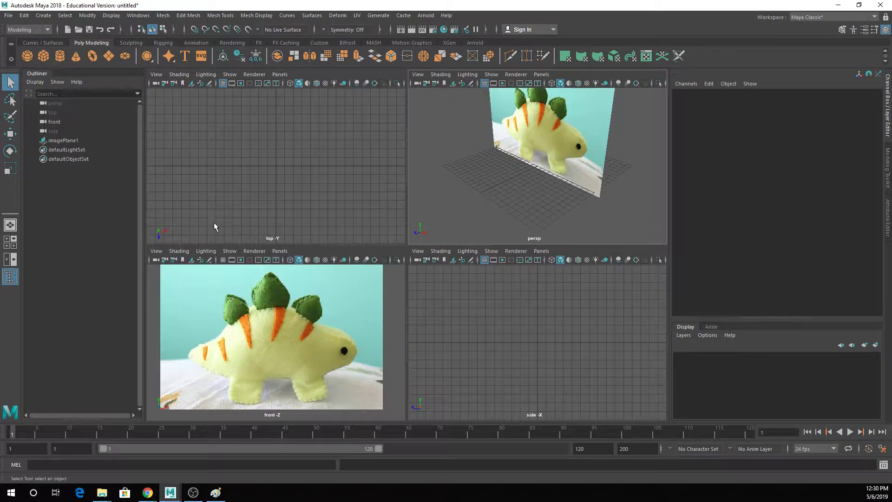
key("space")
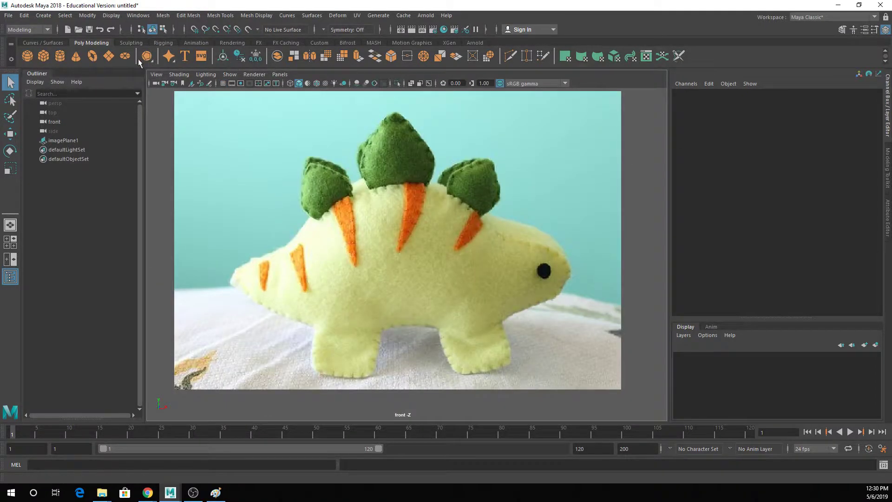
left_click(108, 55)
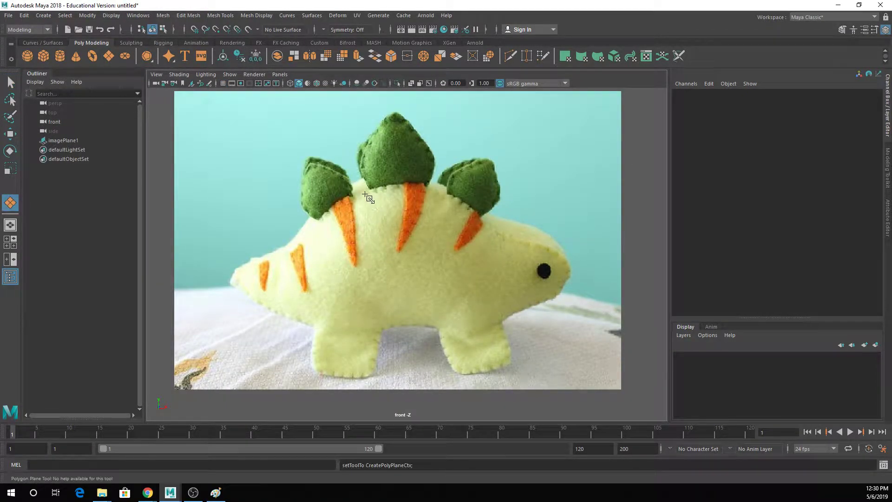
left_click_drag(377, 194, 439, 323)
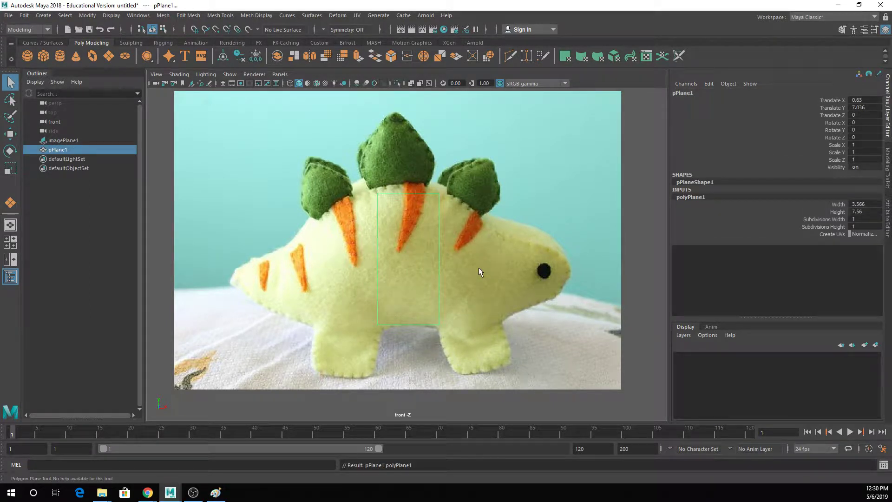
scroll(424, 214, "up", 3)
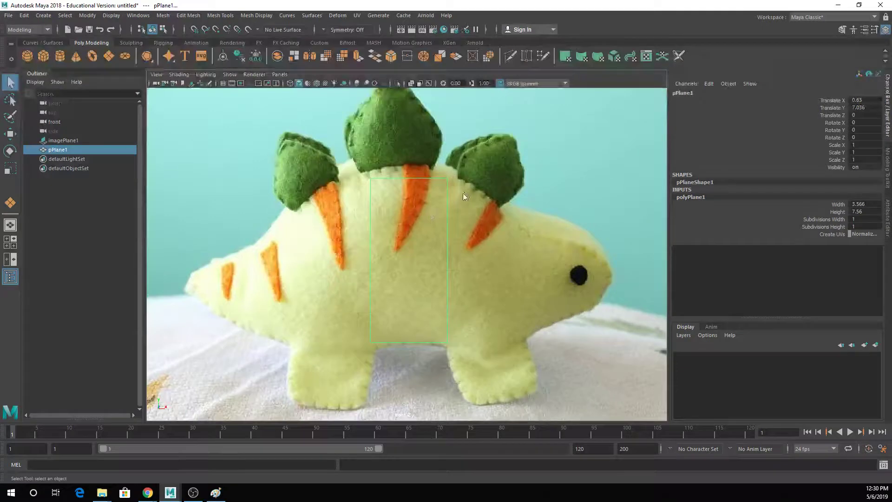
scroll(511, 209, "down", 5)
Step: Move the dinosaur image plane back along Z to about -17.38, behind the polygon plane, and return to the front view
key("space")
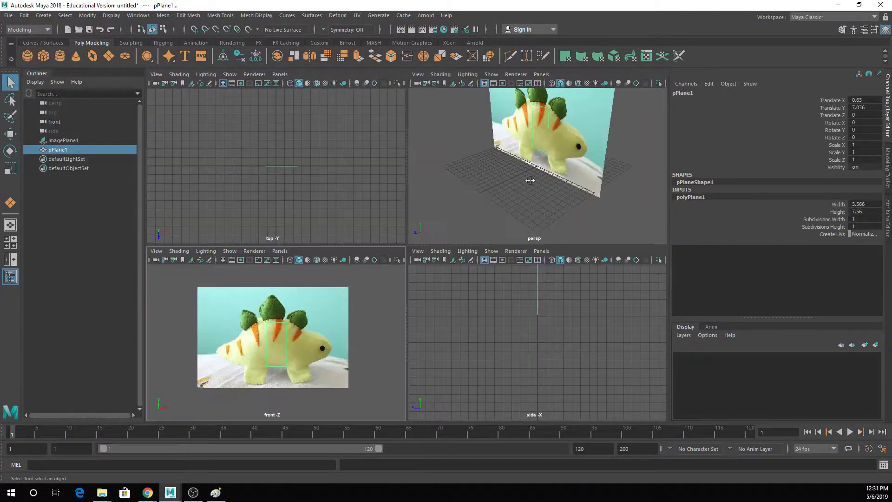
left_click(583, 140)
key("w")
left_click_drag(502, 133, 569, 111)
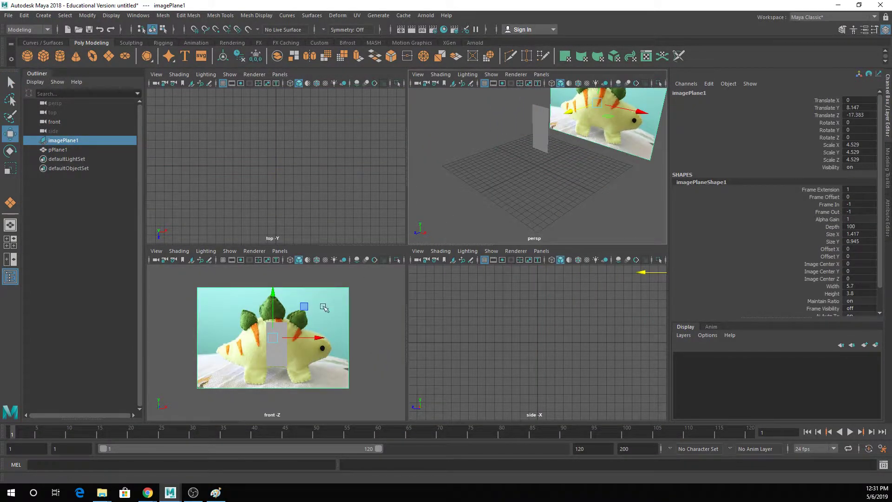
key("q")
key("space")
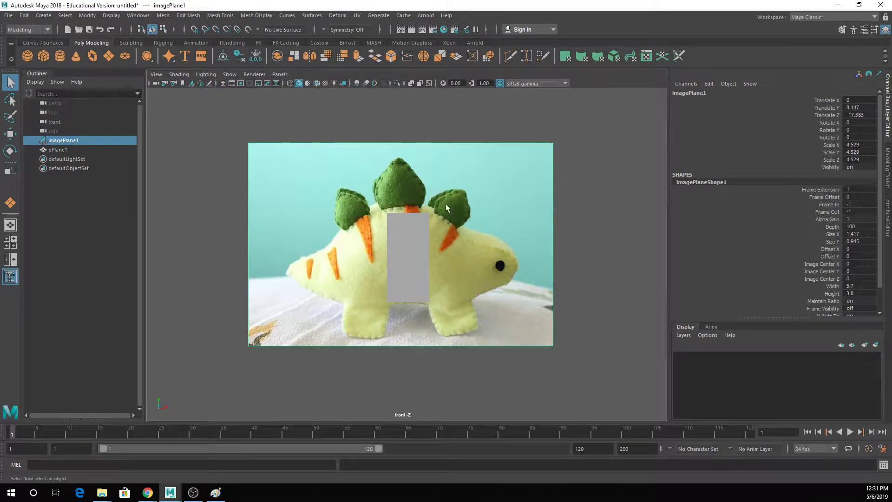
scroll(413, 212, "up", 3)
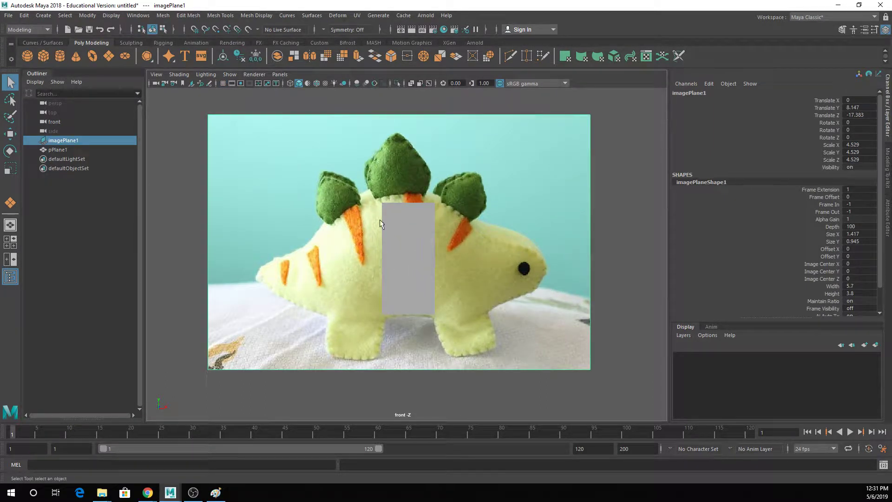
Step: Raise the polygon plane's top vertices to meet the upper outline of the plushie's back
right_click(415, 200)
right_click_drag(386, 208, 343, 209)
left_click_drag(374, 196, 408, 181)
key("w")
key("q")
Step: Extrude the plane's head-side edge forward until it sits above the front leg
right_click(439, 213)
right_click_drag(434, 199, 434, 182)
left_click(440, 218)
left_click(360, 55)
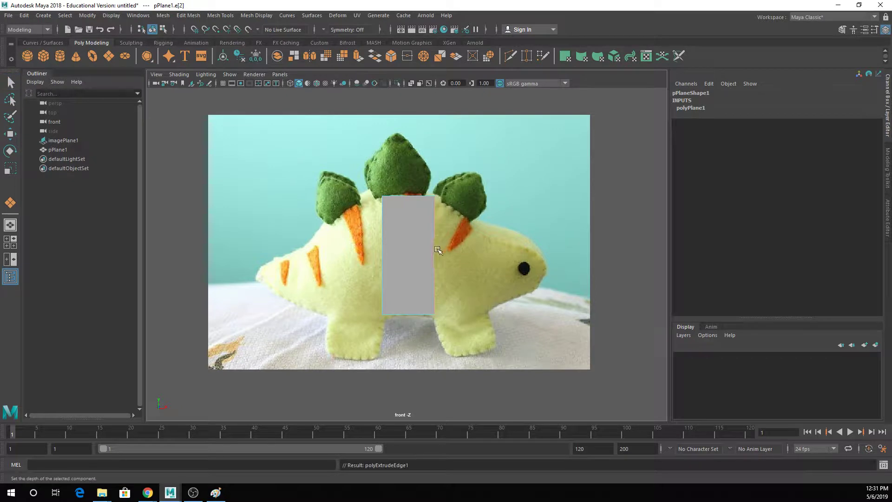
left_click_drag(437, 254, 525, 268)
Step: Extrude the head-side edge two more times to the snout, scaling each new edge down to taper with the head
key("ctrl+e")
key("w")
key("r")
key("w")
key("ctrl+e")
key("w")
key("r")
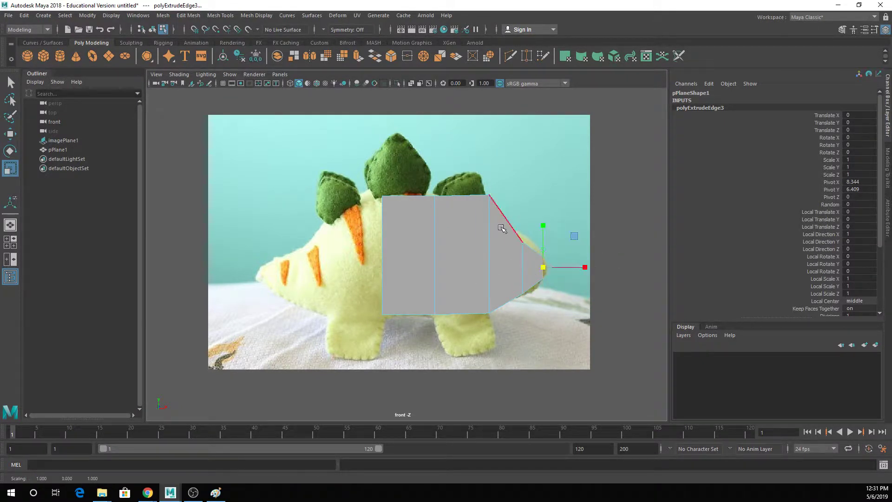
Step: Show the mesh in wireframe and lower the upper vertex behind the head toward the plushie's outline
key("w")
right_click_drag(487, 200, 446, 185)
left_click(488, 195)
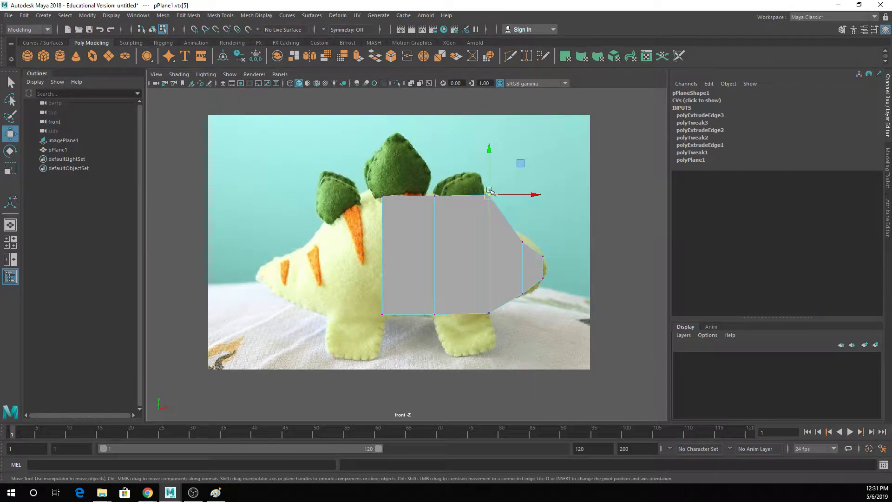
key("4")
left_click_drag(490, 191, 486, 237)
key("q")
Step: Select the four vertices around the snout and shift them slightly downward to fit the head
left_click_drag(565, 311, 566, 313)
key("w")
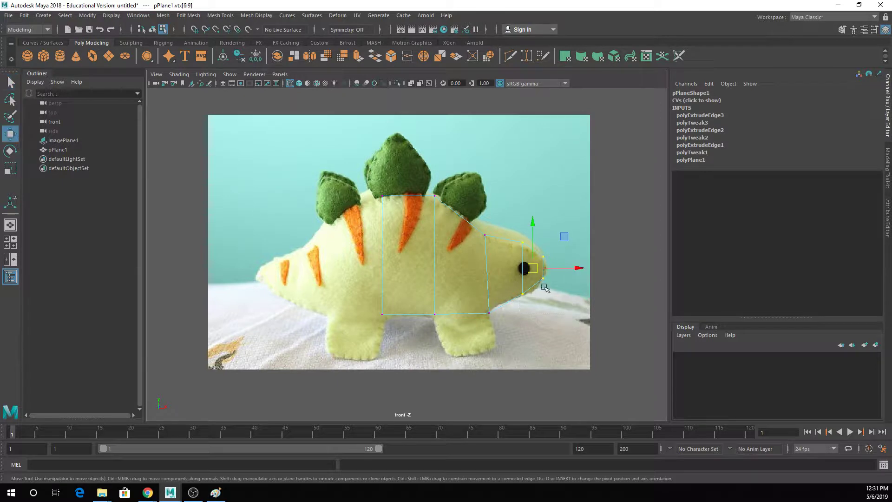
left_click_drag(536, 268, 535, 272)
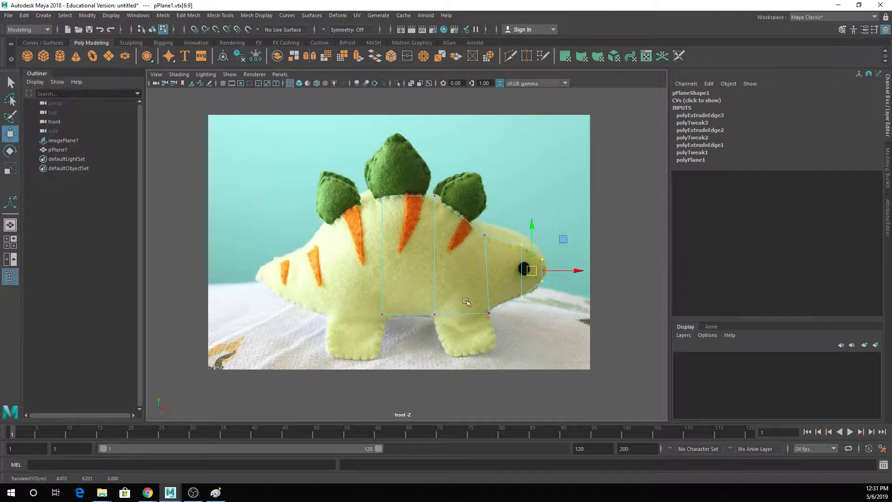
Step: Nudge the lower vertex at the front of the front leg upward and inward to meet the plushie's outline
key("q")
left_click(484, 312)
key("w")
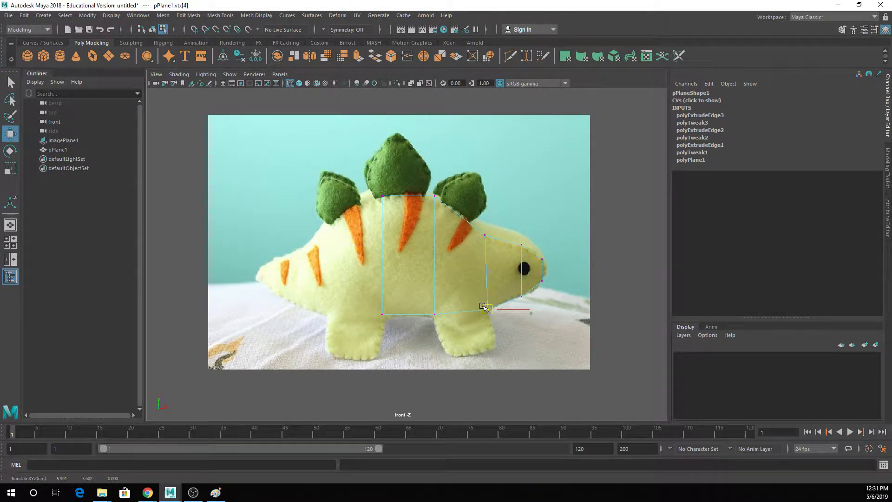
left_click_drag(485, 311, 488, 310)
key("q")
Step: Extrude the body's rear edge back past the rear leg and scale it down to follow the back and belly
right_click_drag(383, 225, 382, 201)
left_click(382, 215)
left_click(360, 56)
key("w")
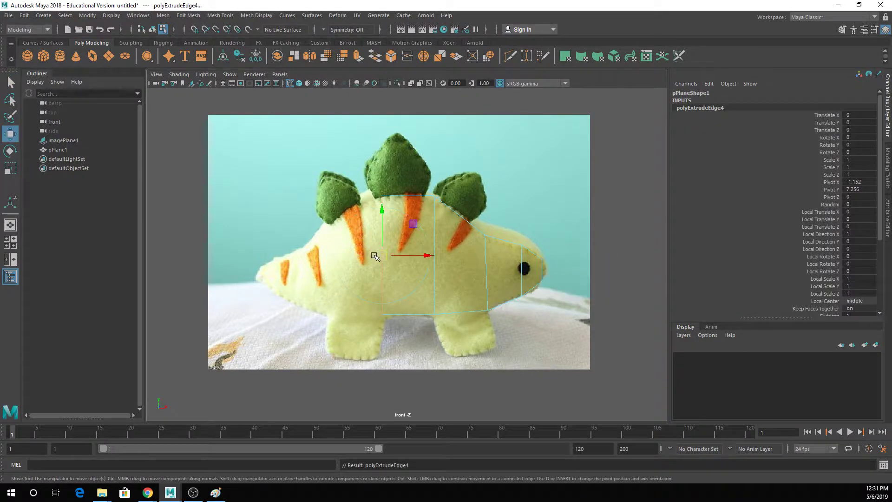
left_click_drag(382, 255, 271, 274)
key("r")
Step: Extrude the rear edge three more times to the tail tip, moving and scaling each new edge to taper with the tail
key("ctrl+e")
key("w")
key("r")
key("ctrl+e")
key("w")
key("r")
key("ctrl+e")
key("w")
key("r")
key("w")
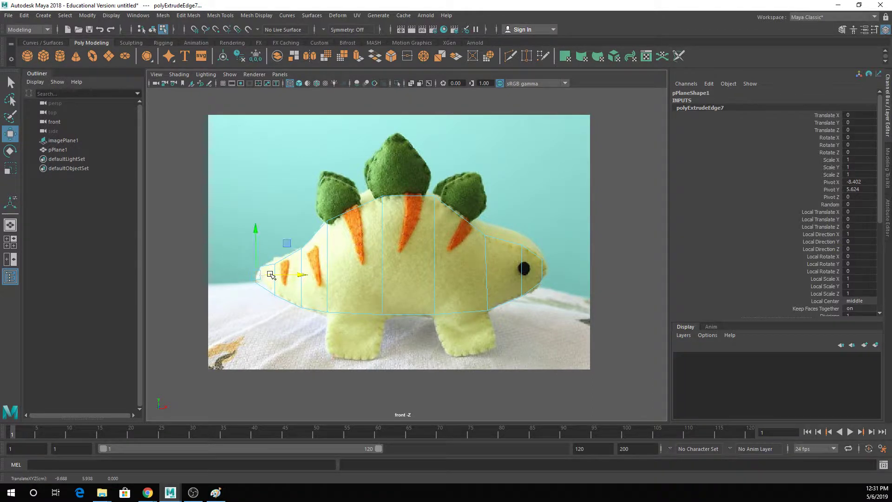
Step: Extrude the two underside edges above the front and rear legs down to the feet
key("q")
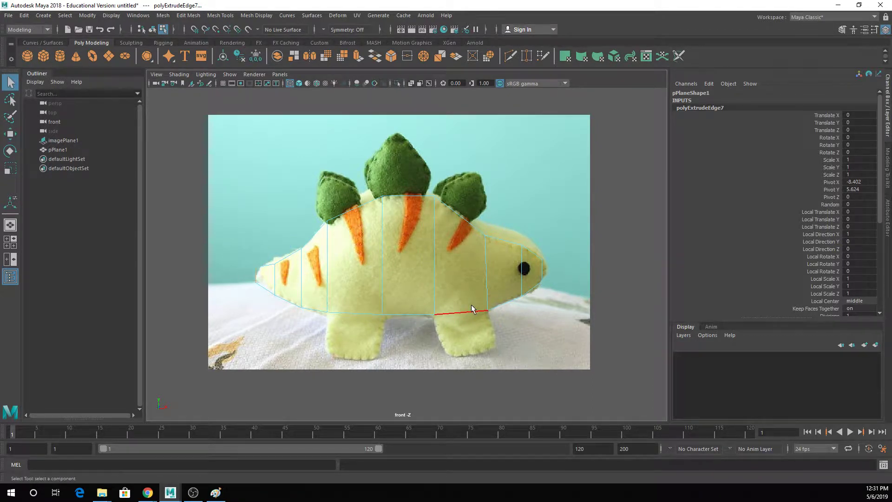
left_click(471, 306)
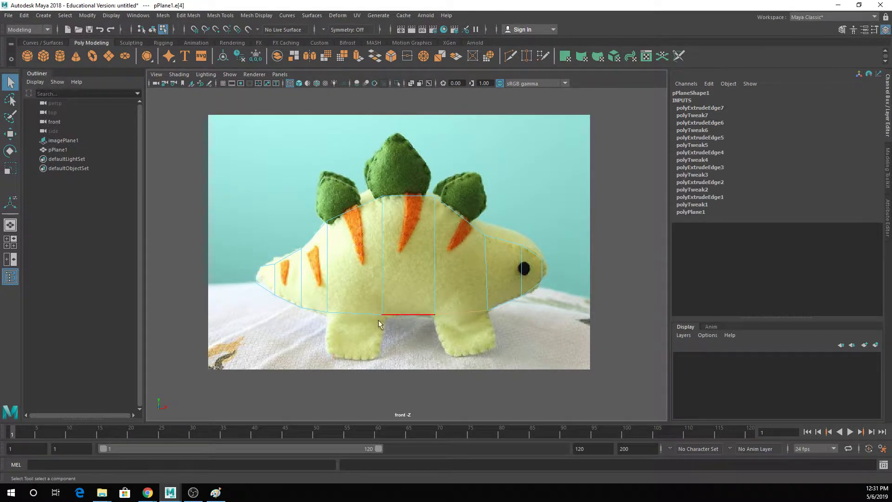
left_click(356, 58)
left_click_drag(407, 297, 403, 339)
Step: Move the front leg's bottom edge forward and slightly up to match the foot in the reference
key("q")
left_click(471, 354)
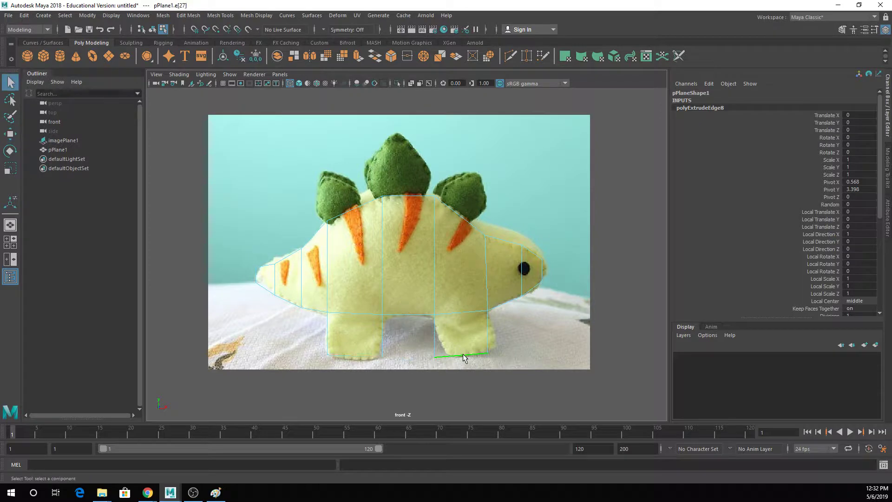
key("w")
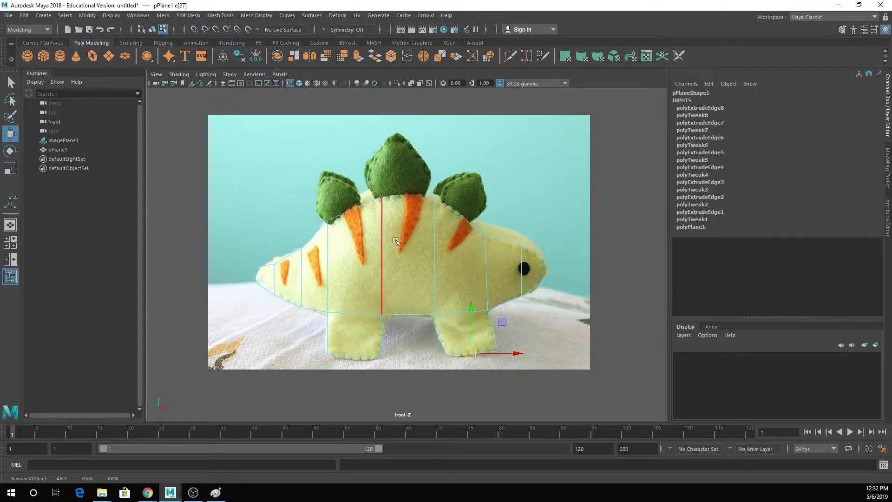
Step: Return the mesh to object mode and examine the flat silhouette from several angles in the perspective view
key("space")
key("space")
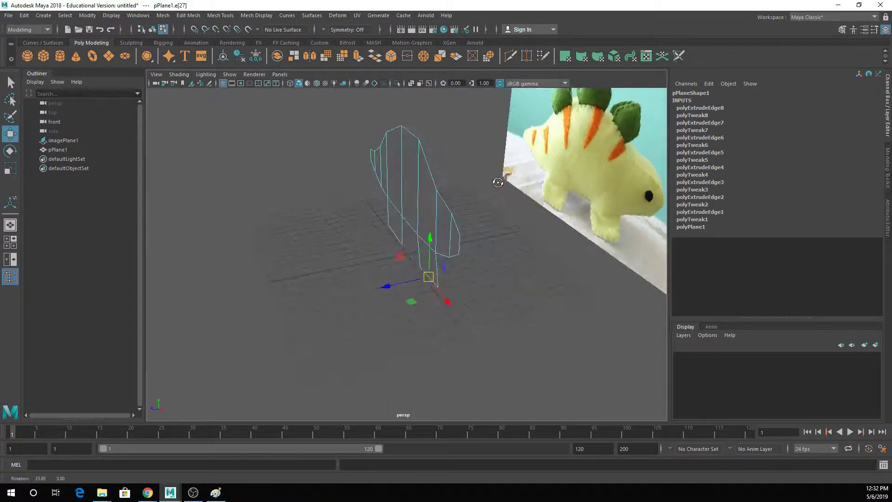
left_click_drag(531, 146, 427, 157, "alt")
key("q")
right_click_drag(427, 156, 461, 143)
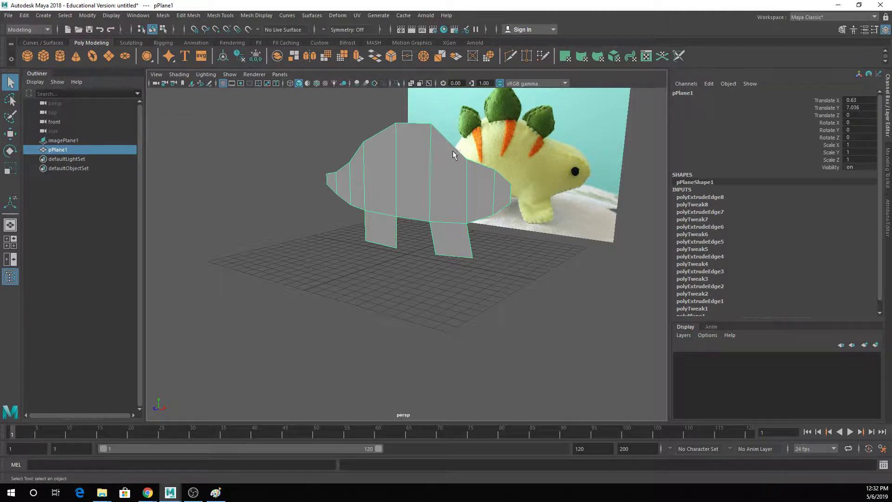
mouse_move(469, 180)
left_mouse_down("alt")
mouse_move(528, 173)
mouse_move(474, 177)
mouse_move(497, 182)
mouse_move(520, 183)
mouse_move(470, 170)
mouse_move(480, 171)
left_mouse_up("alt")
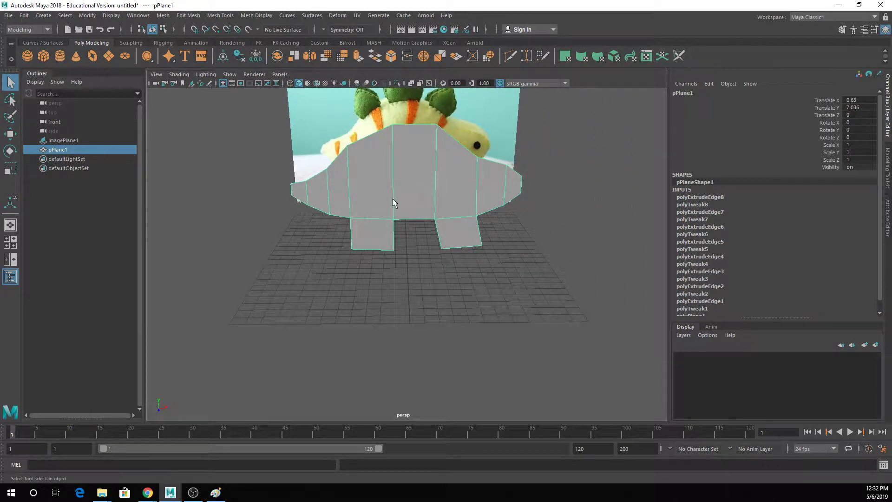
key("space")
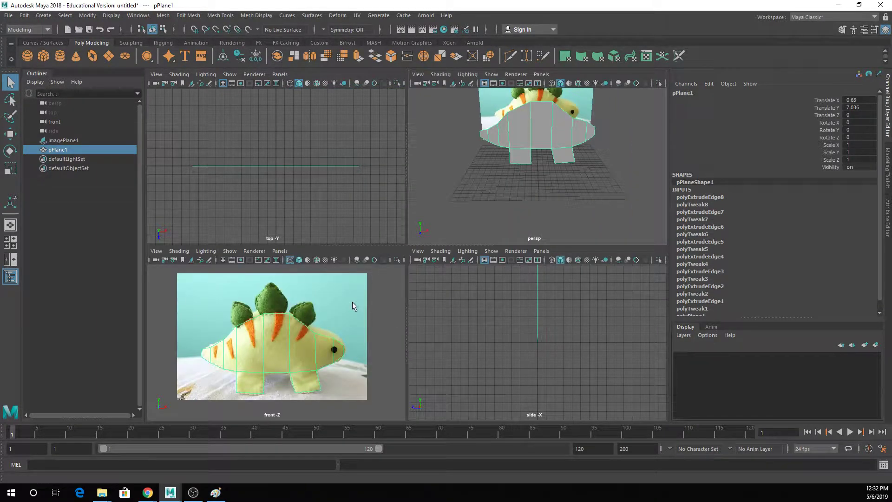
key("space")
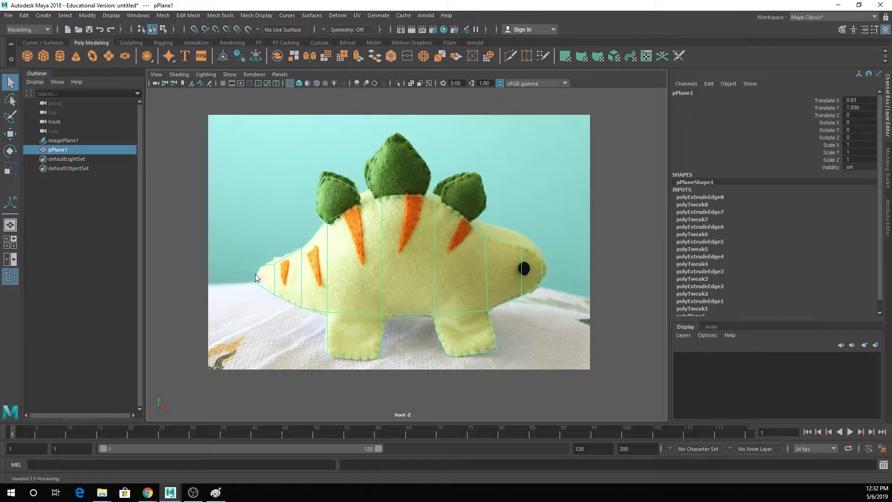
Step: Rotate the two tail-tip vertices and shift them to match the slant of the tail's end
right_click_drag(255, 224, 226, 226)
left_click_drag(258, 288, 259, 289)
key("e")
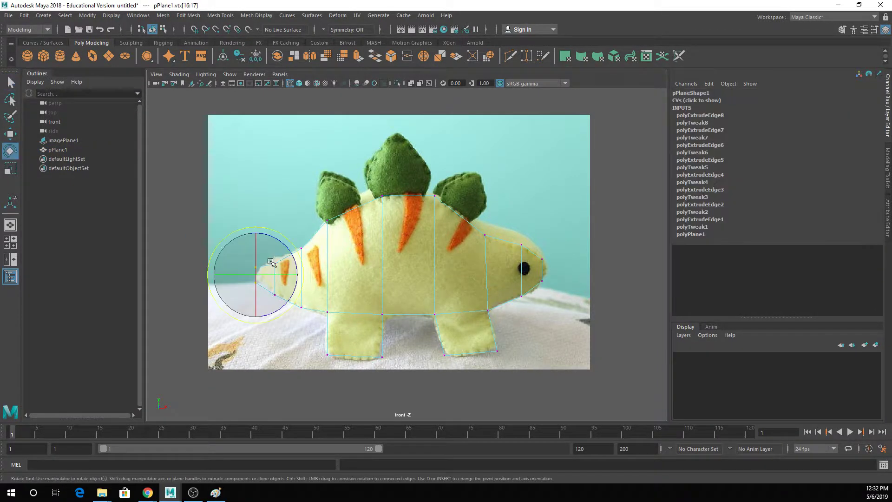
key("w")
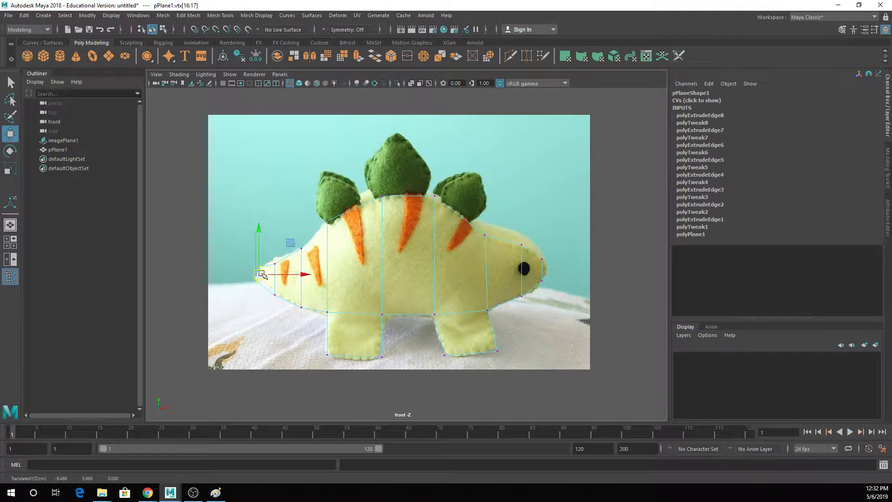
key("q")
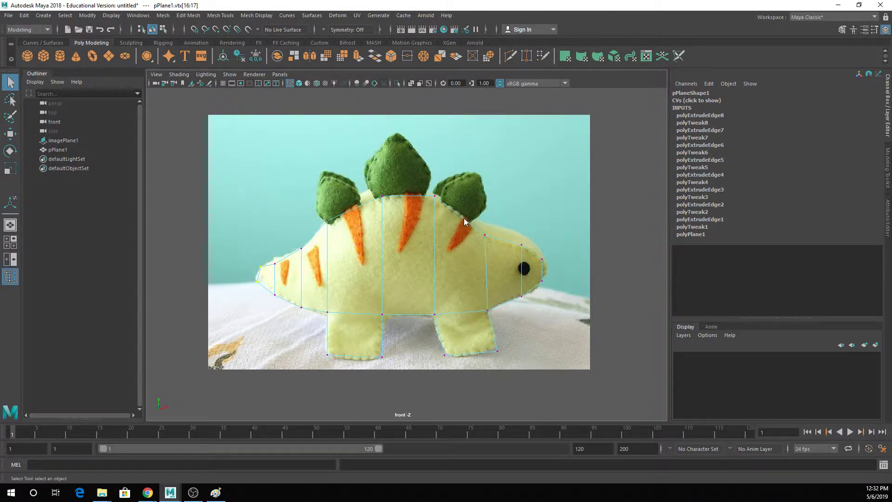
Step: Insert a vertical edge loop through the middle of the rear leg and another through the middle of the front leg
right_click_drag(464, 219, 486, 196)
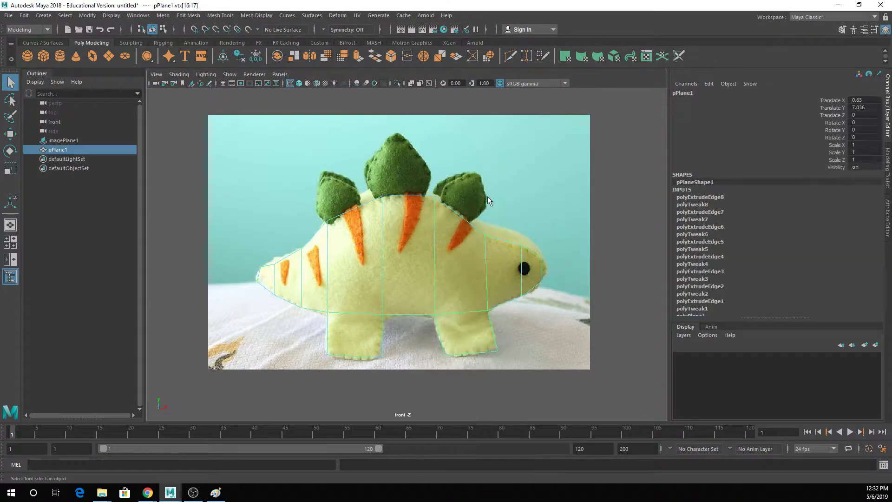
left_click(216, 16)
left_click(260, 87)
scroll(480, 313, "up", 2)
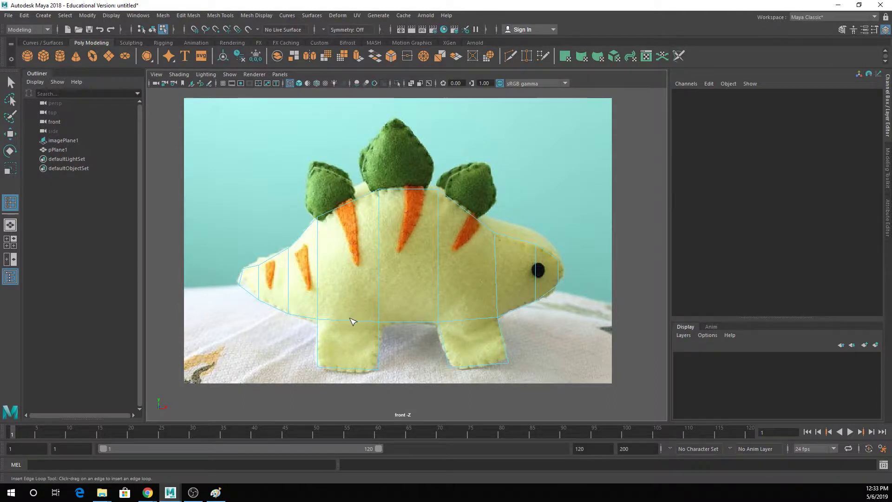
left_click(351, 320)
left_click(467, 320)
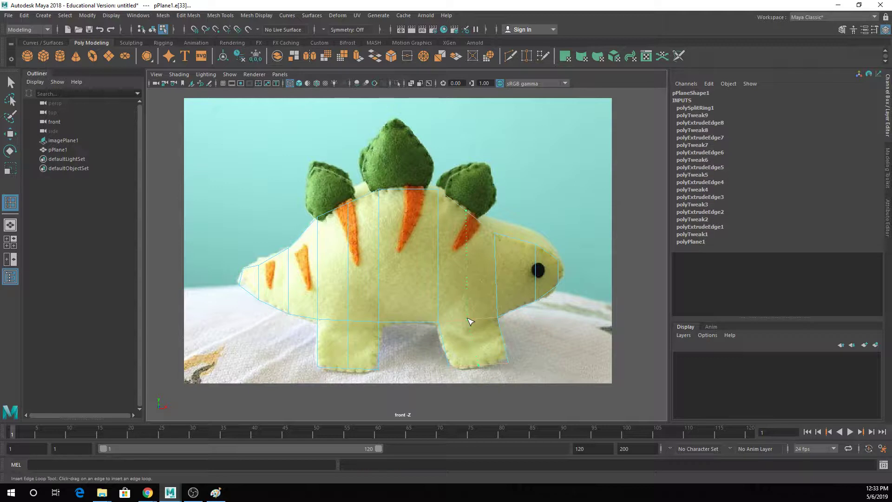
Step: Raise the middle vertex at the top of the front leg into the body to form a peaked shoulder
key("q")
right_click_drag(462, 226, 421, 225)
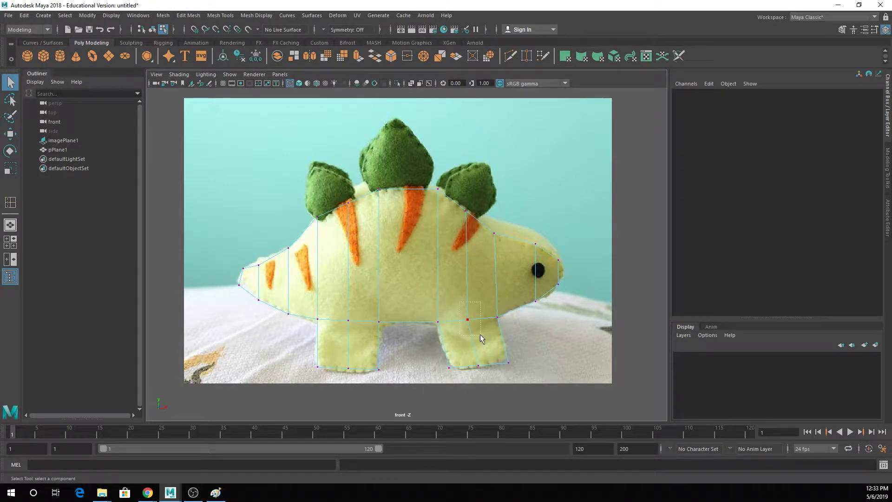
left_click(470, 320)
key("w")
left_click_drag(470, 321, 468, 292)
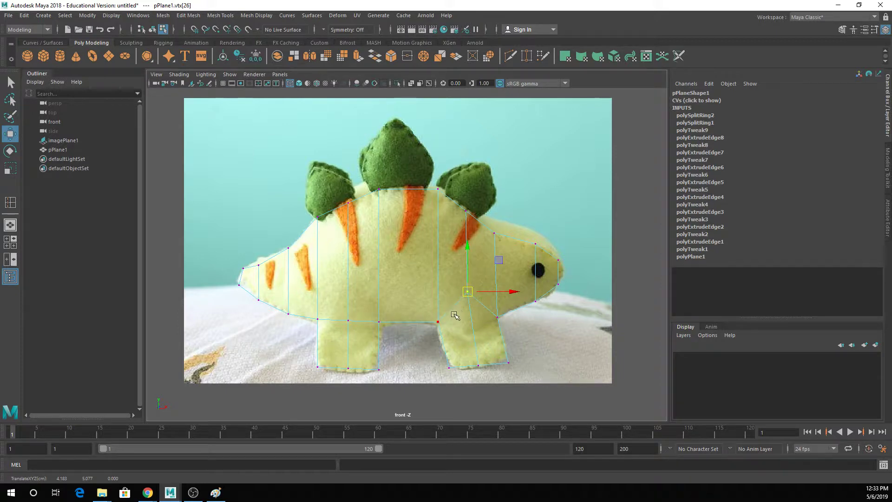
Step: Raise the middle vertex at the top of the rear leg into the body to form a matching peak
scroll(493, 320, "up", 2)
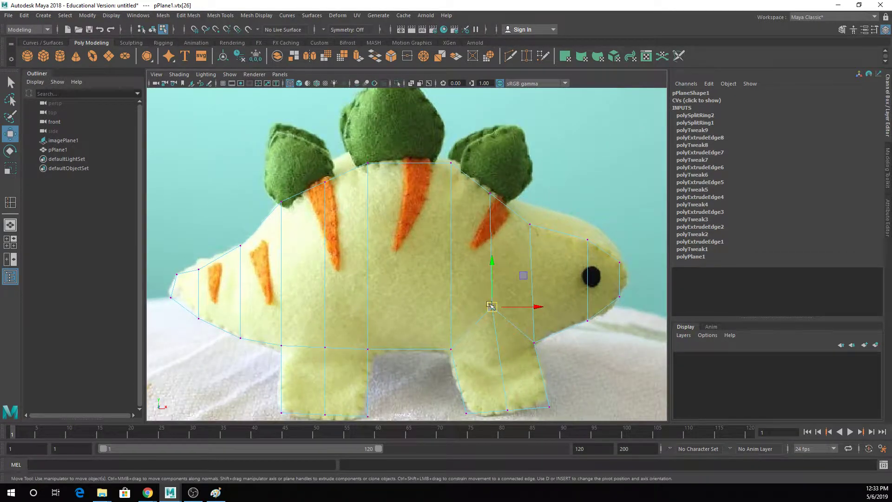
middle_click_drag(499, 339, 540, 269, "alt")
key("q")
left_click(369, 276)
key("w")
left_click_drag(371, 274, 364, 231)
middle_click_drag(456, 324, 426, 310, "alt")
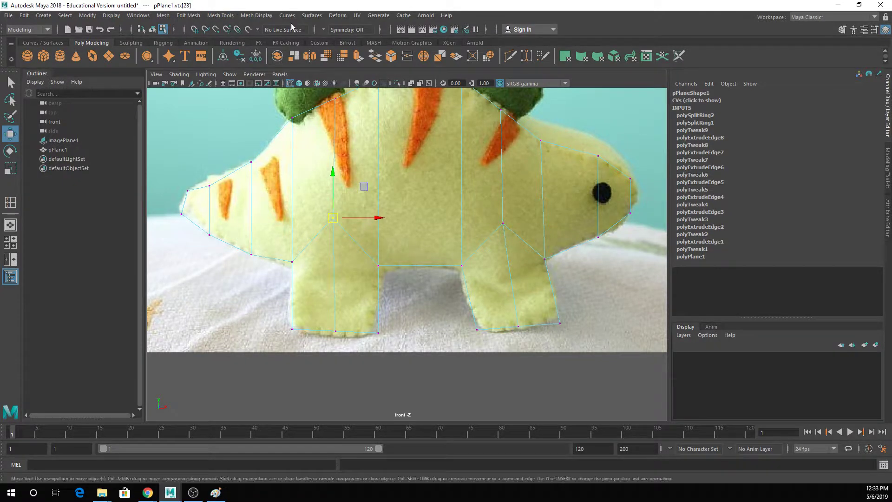
Step: Display the mesh shaded and insert a vertical edge loop down the middle of the torso between the legs
left_click(222, 16)
left_click(244, 88)
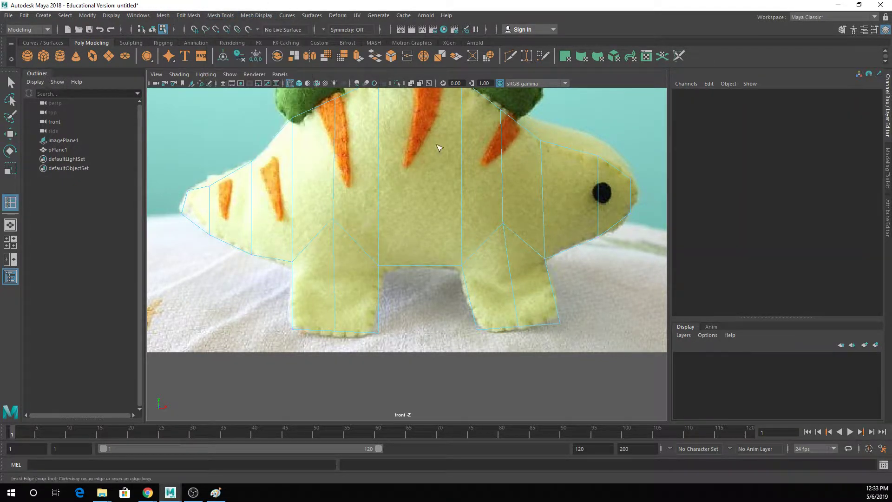
middle_click_drag(465, 178, 454, 226, "alt")
left_click(409, 125)
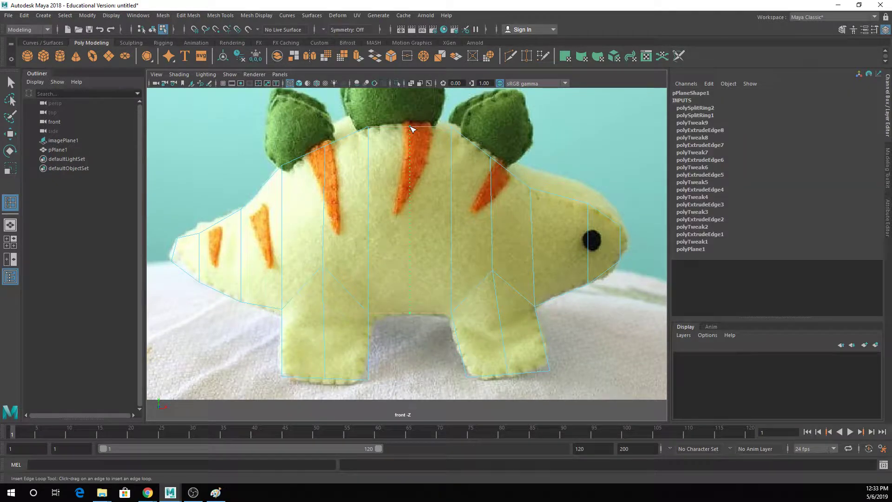
key("ctrl+z")
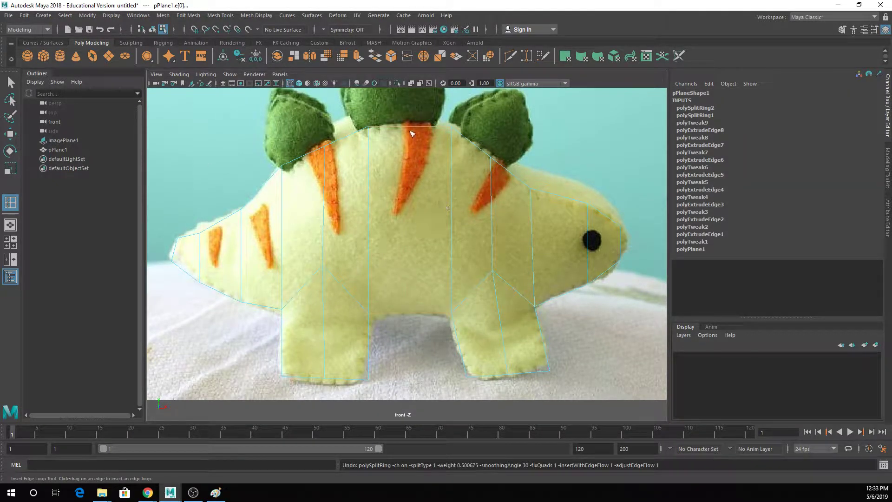
key("5")
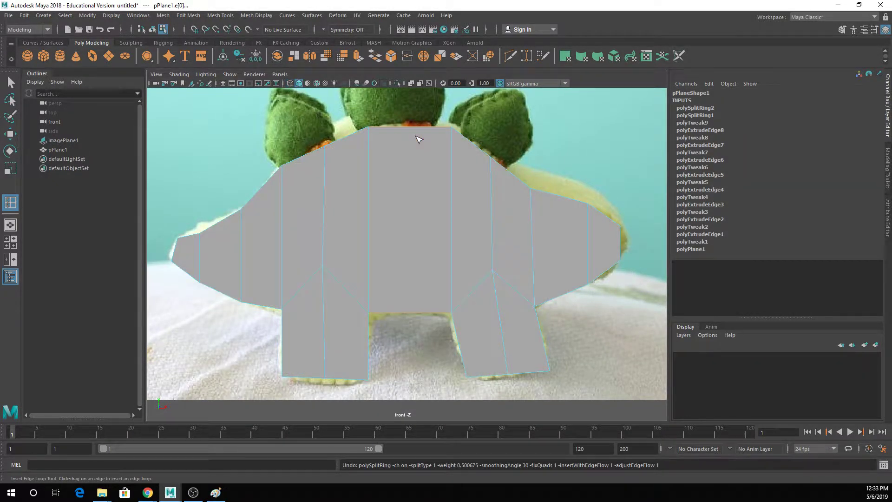
scroll(418, 139, "up", 3)
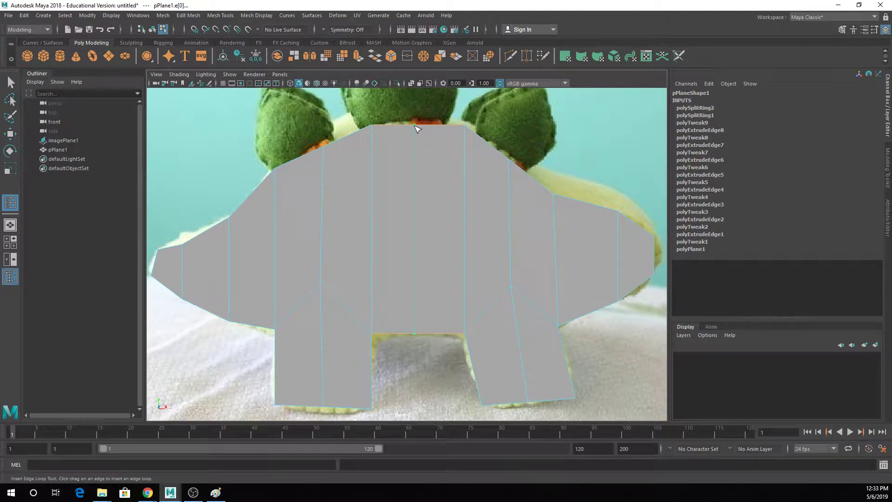
left_click(414, 126)
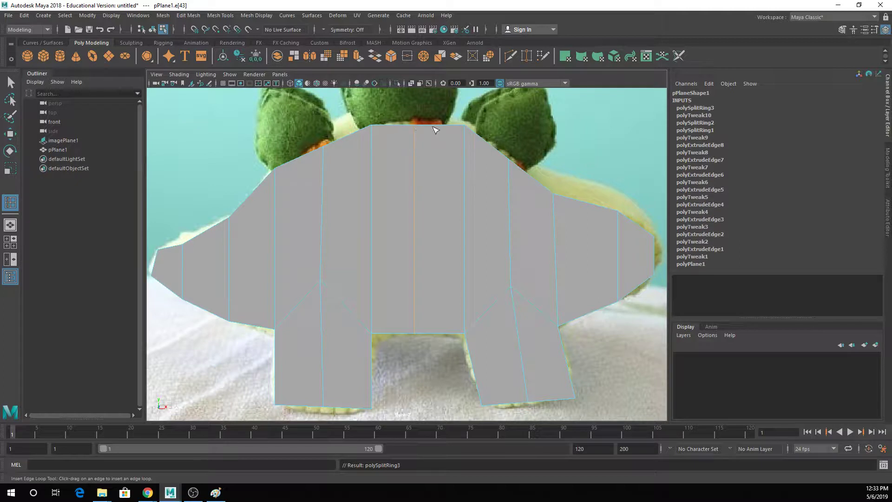
key("ctrl+z")
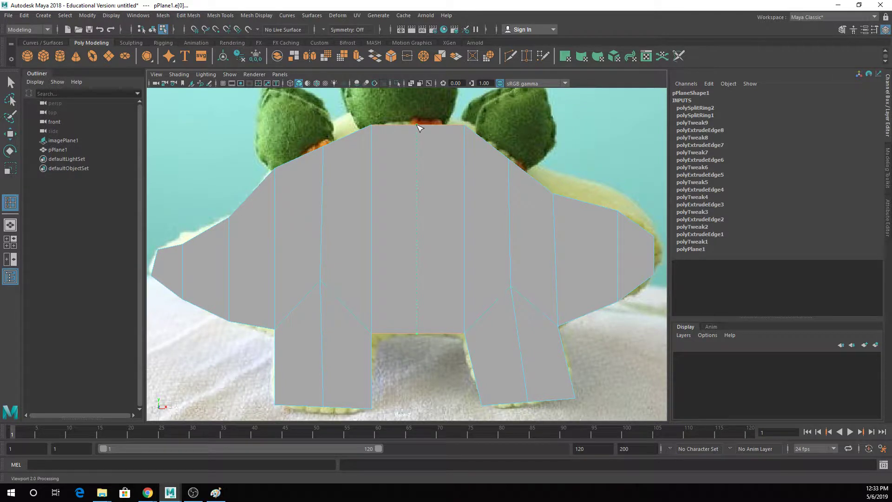
left_click(418, 124)
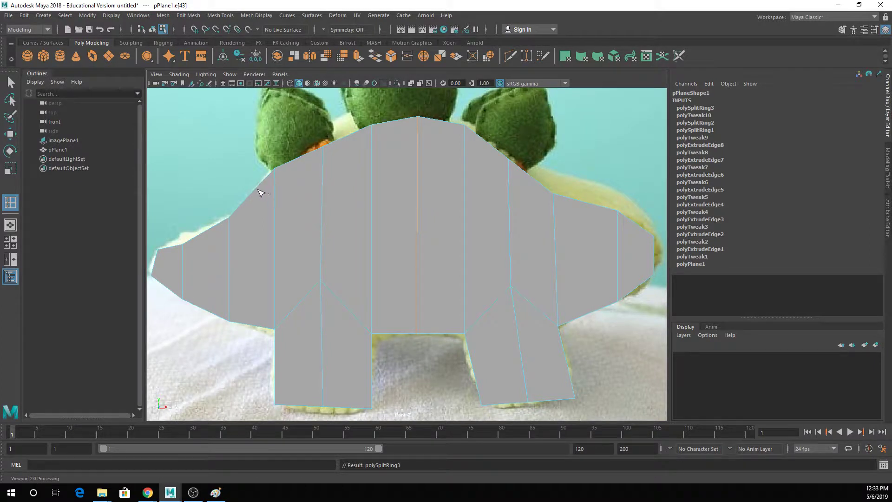
Step: Insert three vertical edge loops between the rear leg and the tail tip, and two more across the head
left_click_drag(258, 189, 254, 190)
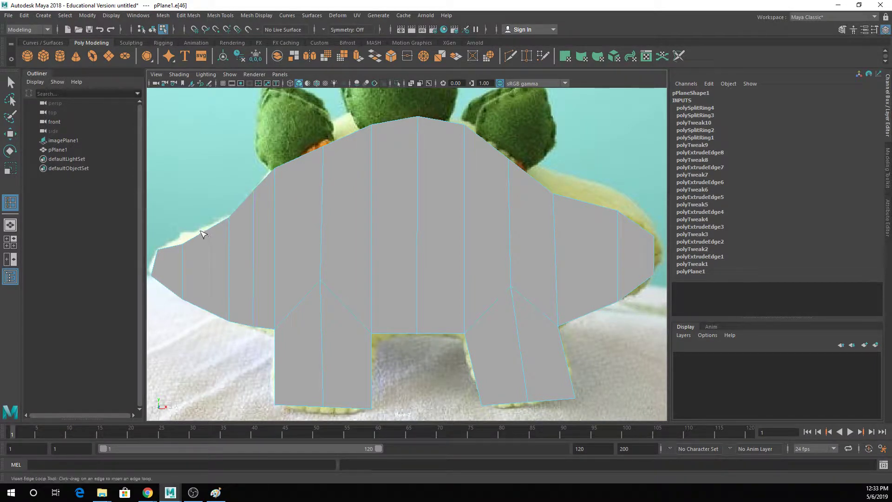
left_click(201, 237)
left_click(175, 250)
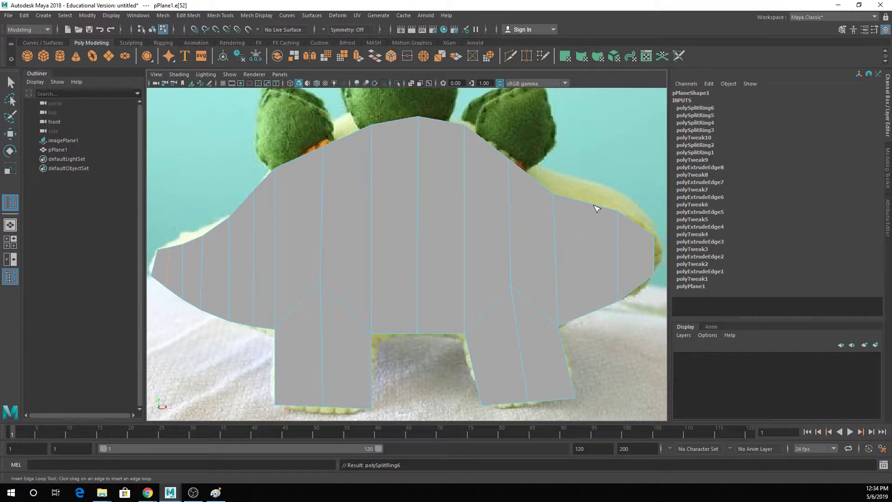
left_click(595, 209)
left_click(638, 227)
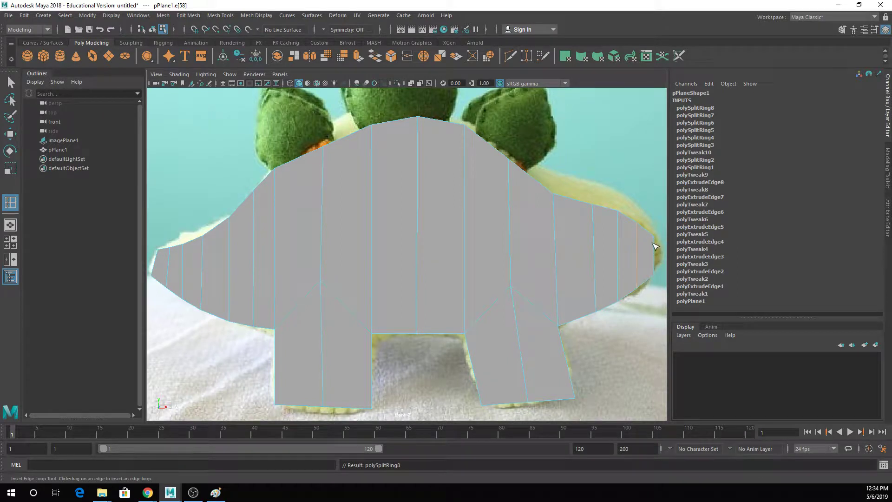
Step: Scale the new edge nearest the snout slightly to round out the head's outline
key("e")
key("r")
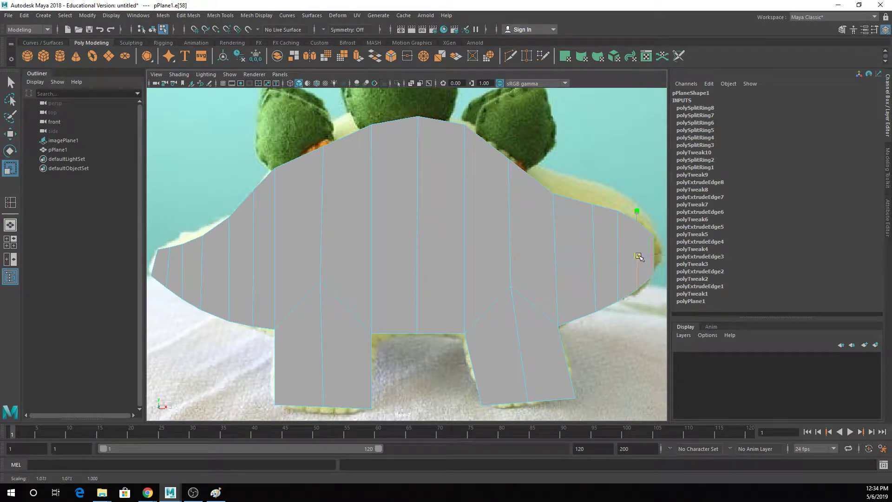
left_click_drag(638, 255, 639, 255)
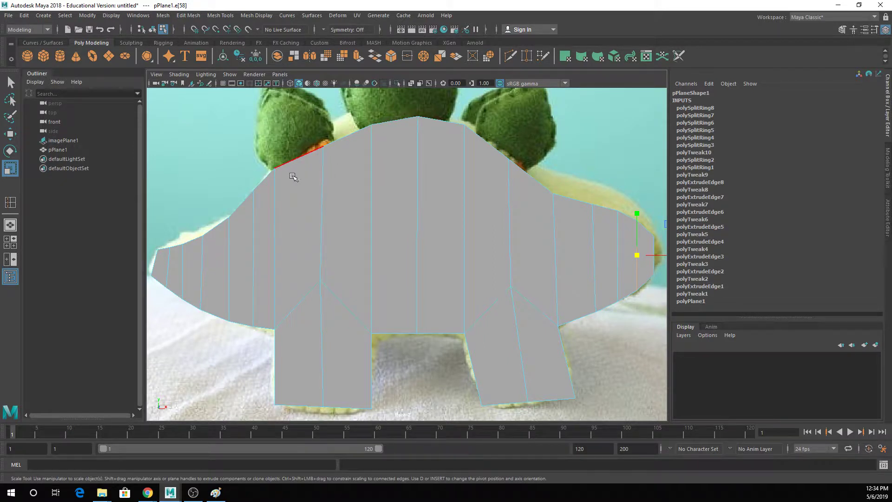
Step: Move the two outline vertices on the back above the rear leg to match the reference contour
key("q")
right_click_drag(285, 168, 229, 163)
left_click(281, 165)
key("w")
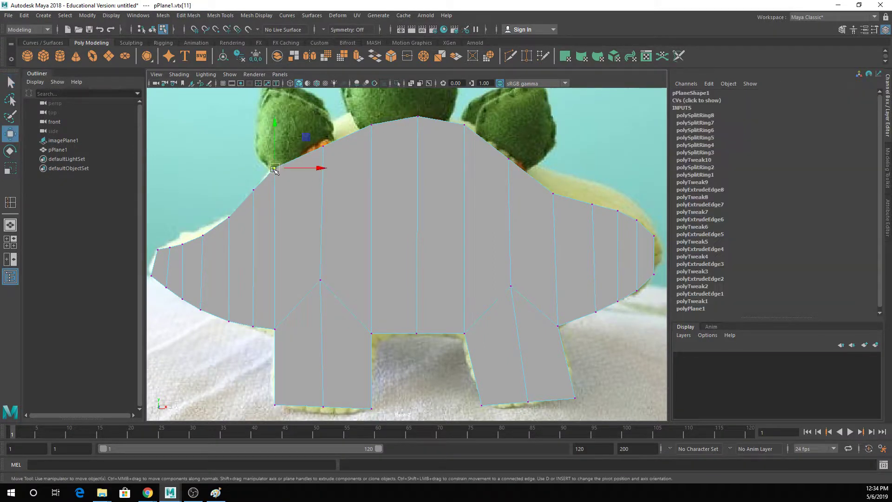
key("q")
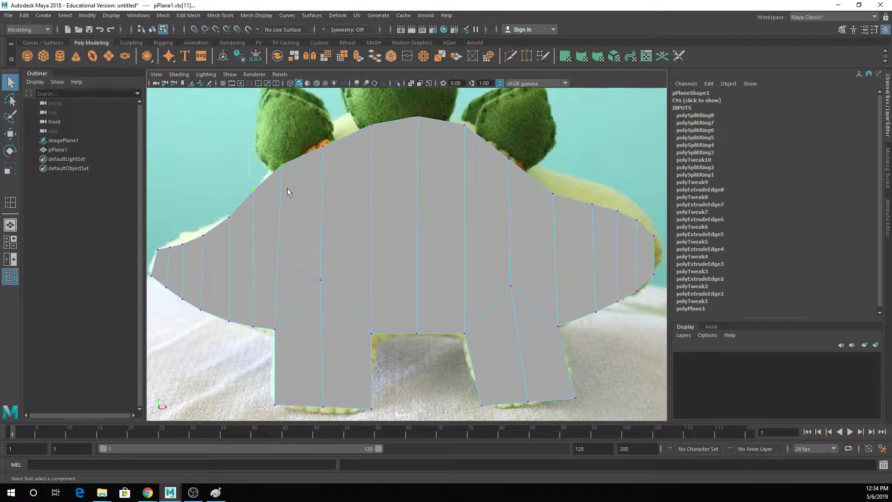
key("w")
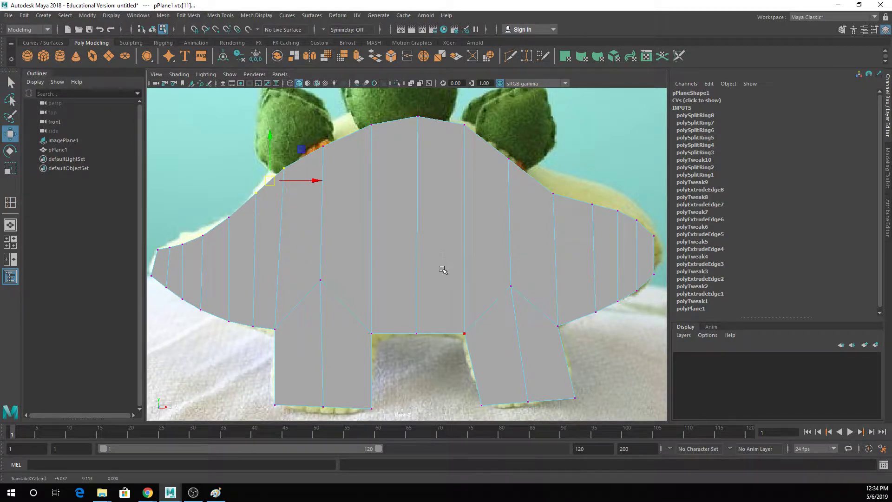
Step: Insert a horizontal edge loop along the whole body from the tail to the snout in the perspective view
scroll(442, 269, "down", 4)
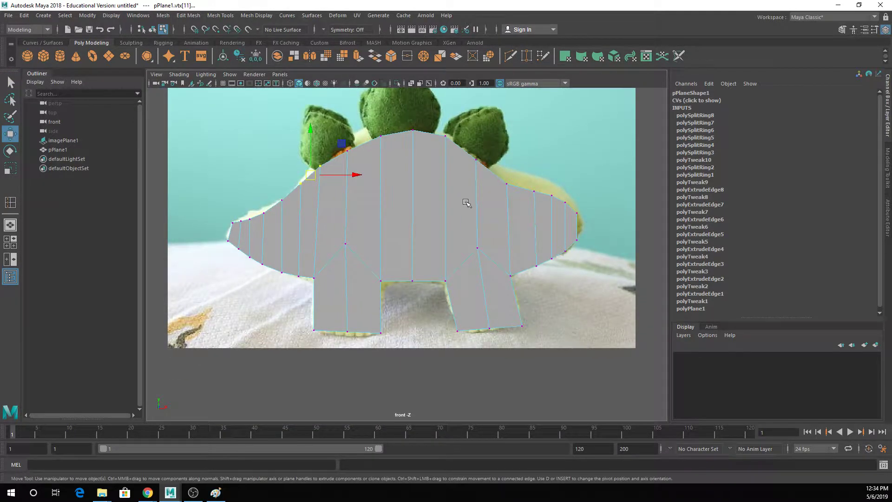
key("space")
key("space")
left_click_drag(465, 186, 416, 179, "alt")
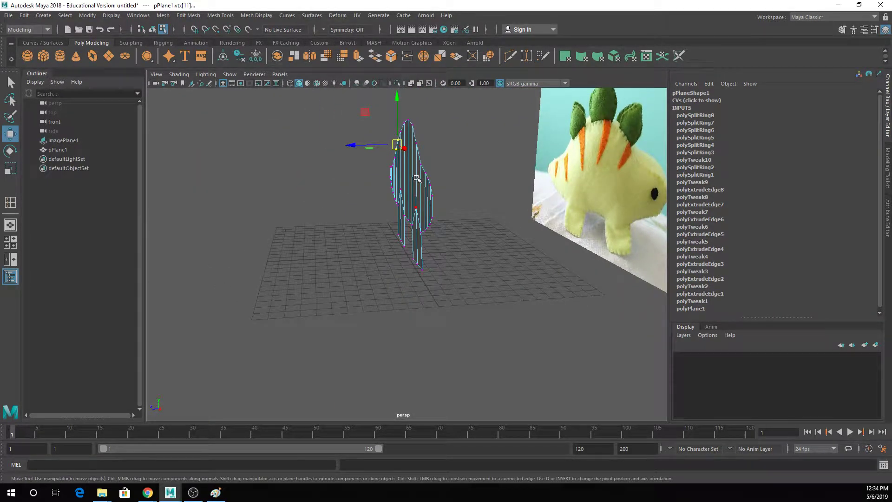
left_click_drag(417, 179, 442, 180, "alt")
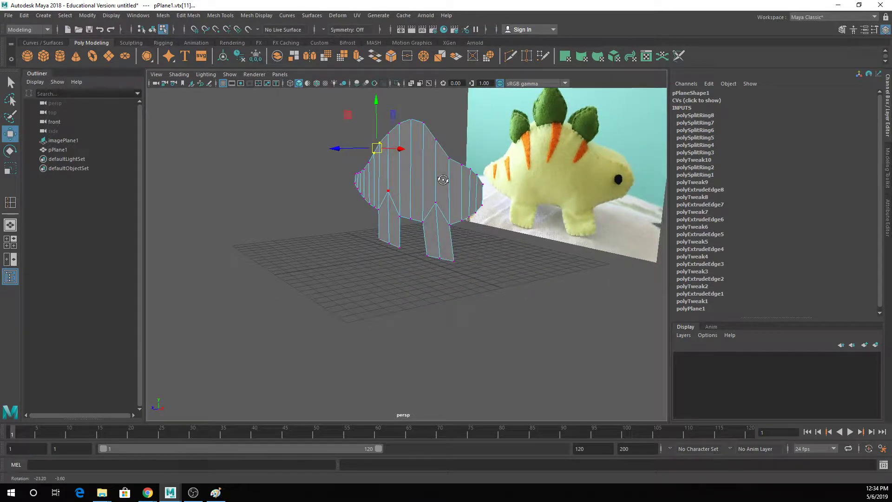
left_click(188, 16)
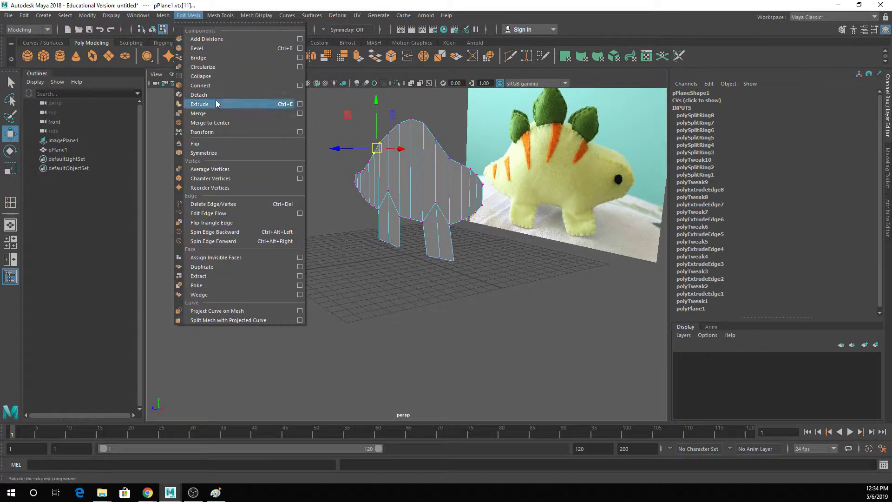
left_click(606, 188)
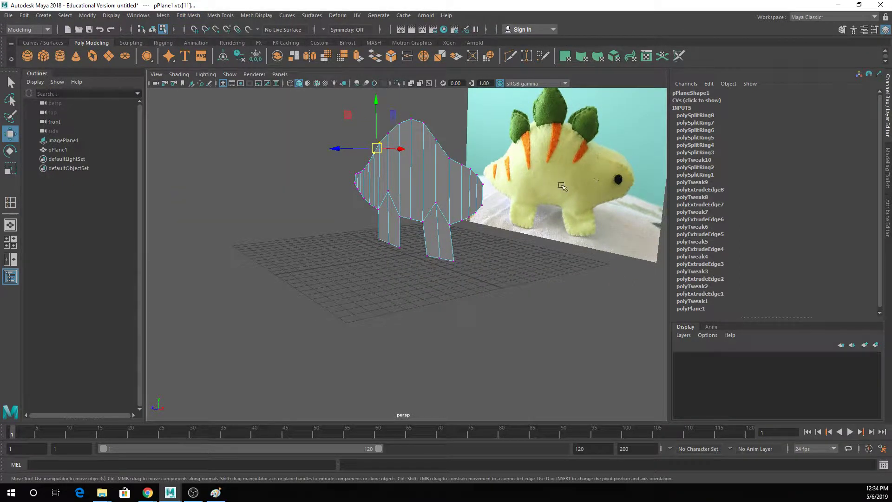
left_click_drag(576, 181, 485, 191, "alt")
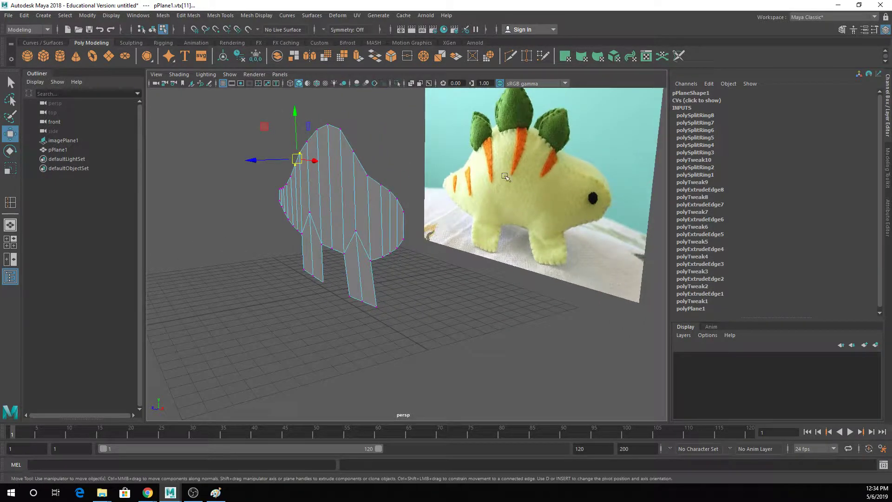
left_click(221, 16)
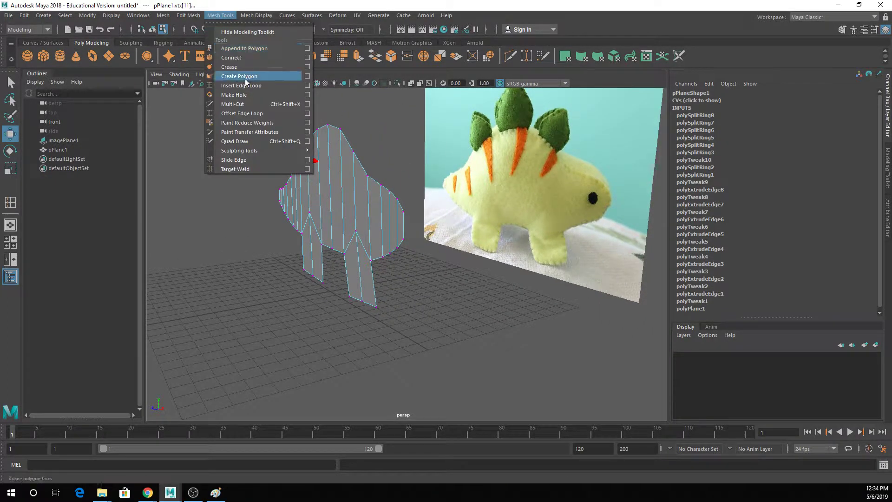
left_click(241, 86)
left_click_drag(342, 197, 342, 200)
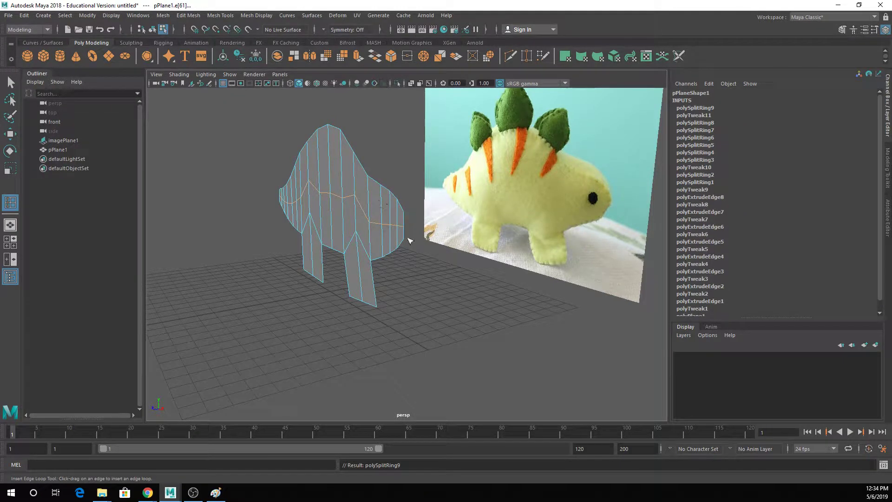
Step: Enable soft selection, adjust its falloff radius and try to pull the torso edges of the horizontal loop outward
key("q")
left_click_drag(408, 239, 422, 227, "alt")
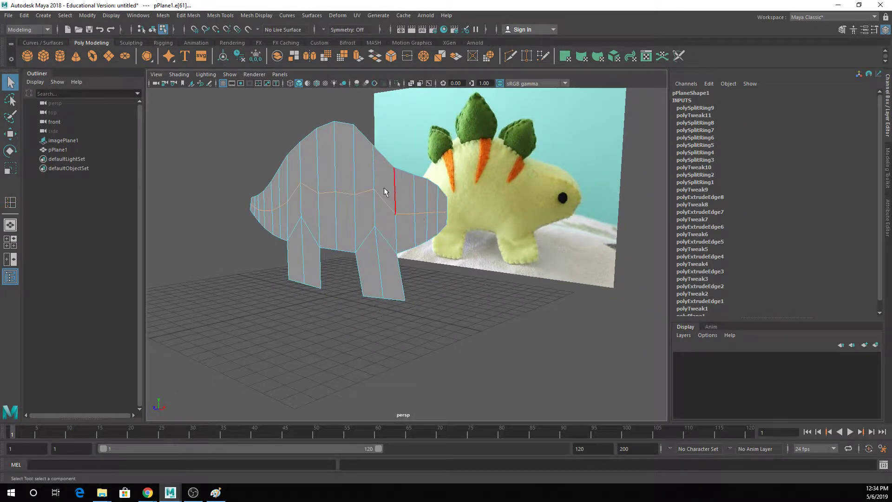
left_click(335, 188)
left_click(316, 159)
left_click_drag(310, 192, 315, 193, "alt")
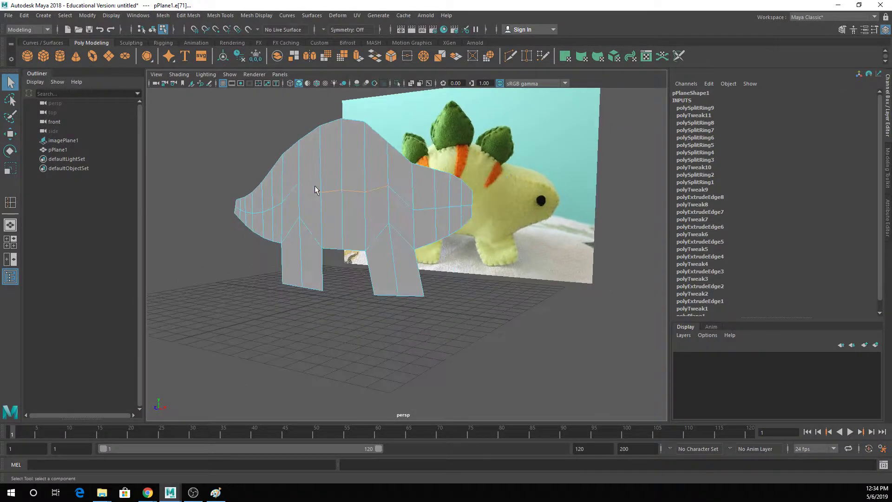
key("b")
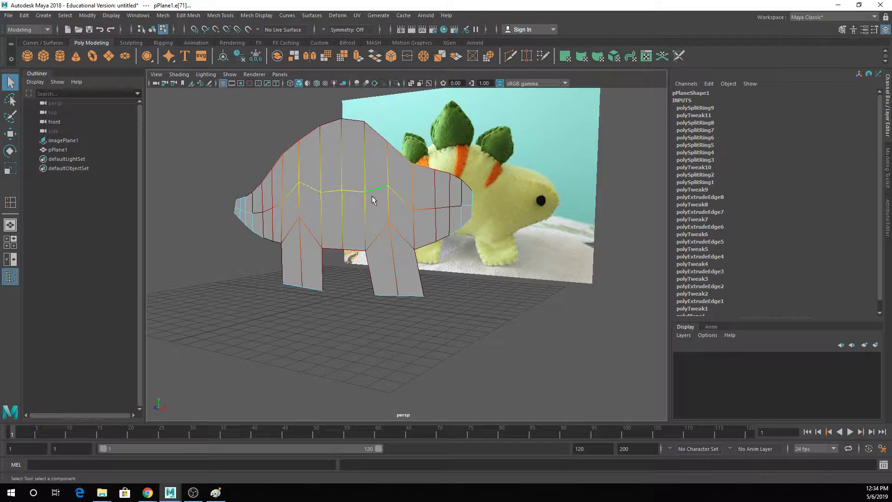
key("b")
left_click_drag(380, 198, 347, 243)
key("w")
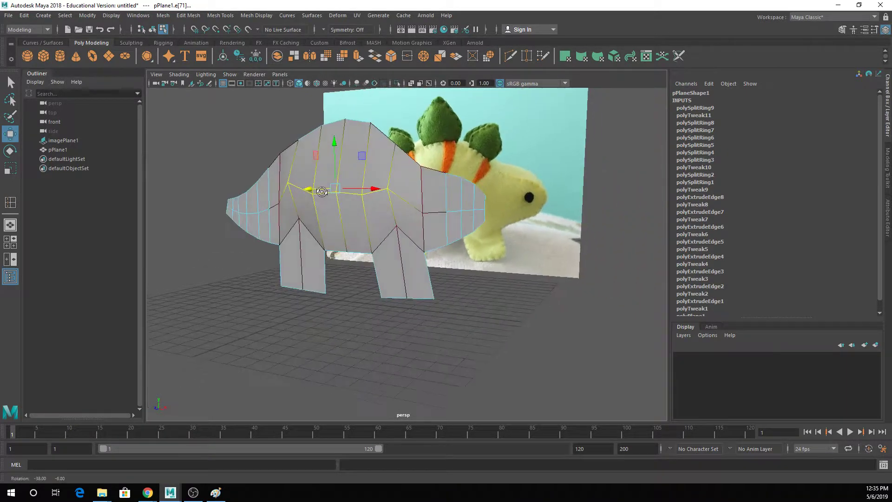
key("ctrl+z")
Step: Pull the belly edge between the legs outward with the soft falloff to give the torso thickness
key("q")
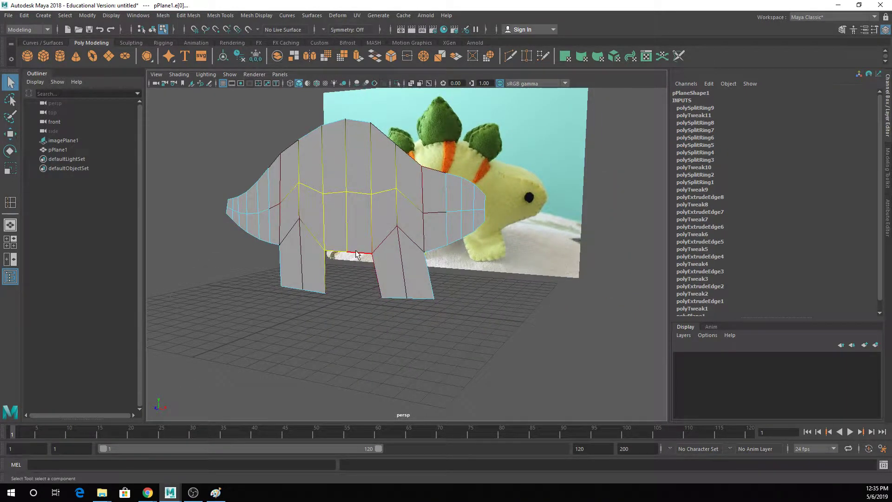
left_click(371, 267)
left_click_drag(408, 237, 281, 246, "alt")
key("w")
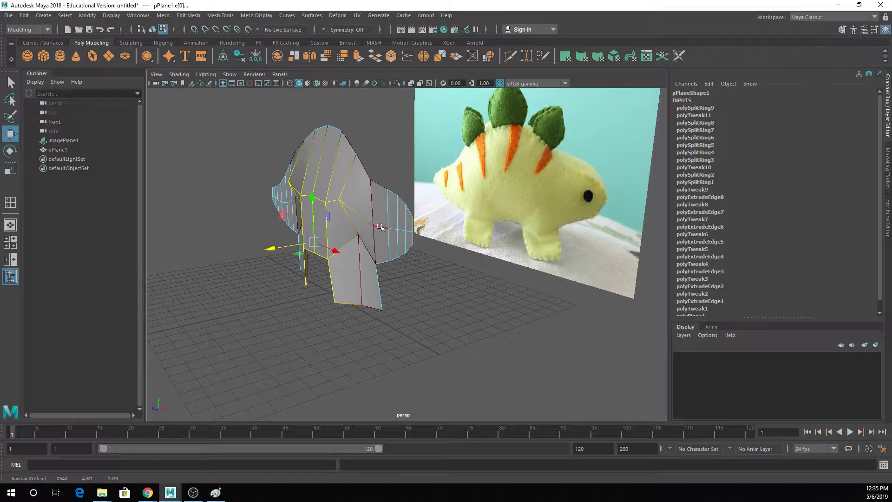
Step: Pull the vertex at the peak of the rear leg outward from the body
left_click_drag(329, 214, 404, 199, "alt")
key("q")
right_click_drag(342, 195, 304, 192)
left_click(297, 228)
key("w")
left_click_drag(284, 234, 273, 240)
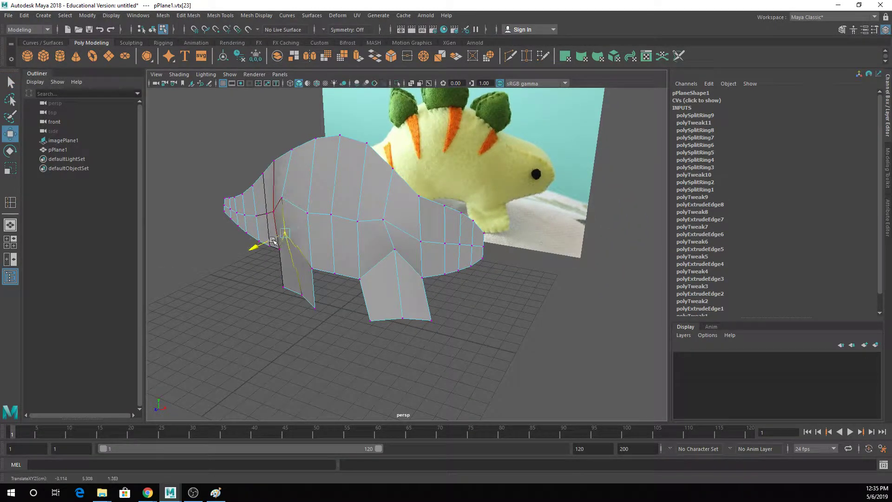
Step: Pull the horizontal loop's vertices between the rear leg and the tail outward to give the tail thickness
key("q")
double_click(267, 213)
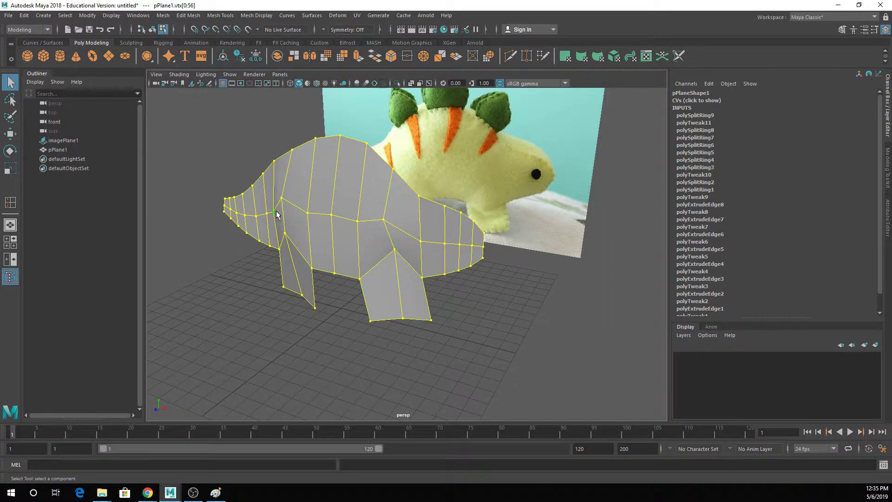
key("w")
left_click(268, 215)
key("q")
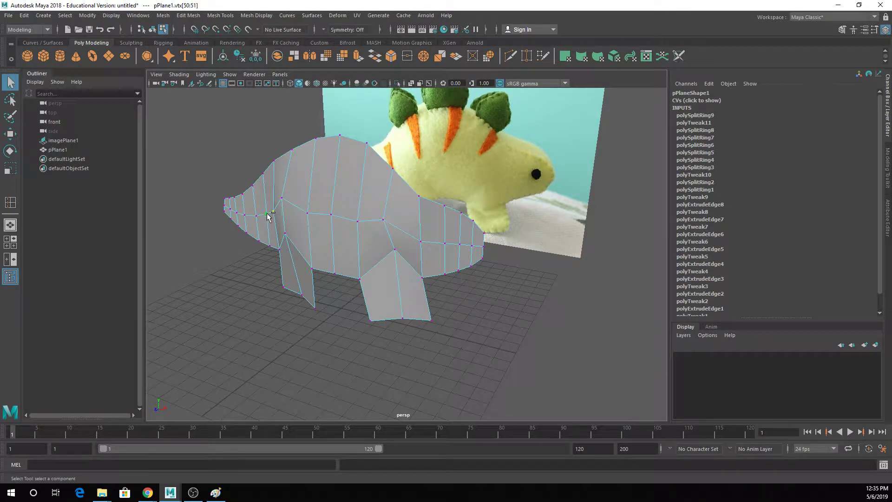
key("w")
left_click_drag(258, 217, 229, 219)
key("q")
left_click(256, 216)
key("w")
key("q")
left_click(245, 214)
key("w")
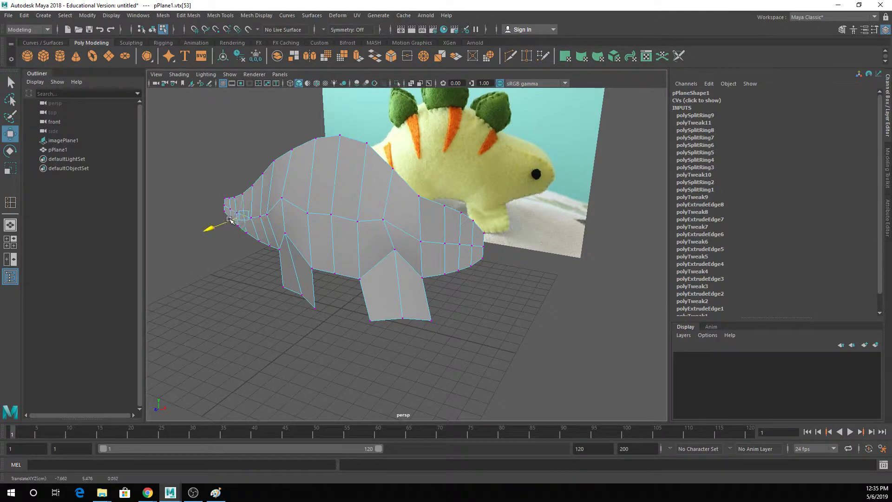
Step: Adjust the outward depth of further vertices along the horizontal loop to smooth the body's side curve
key("q")
left_click(282, 198)
left_click_drag(375, 221, 279, 208, "alt")
key("w")
left_click(474, 229)
key("q")
left_click(507, 210, "shift")
left_click(516, 207, "shift")
key("w")
key("q")
key("w")
left_click(526, 216)
key("q")
key("w")
key("q")
mouse_move(335, 233)
left_mouse_down("alt")
mouse_move(387, 211)
mouse_move(329, 223)
left_mouse_up("alt")
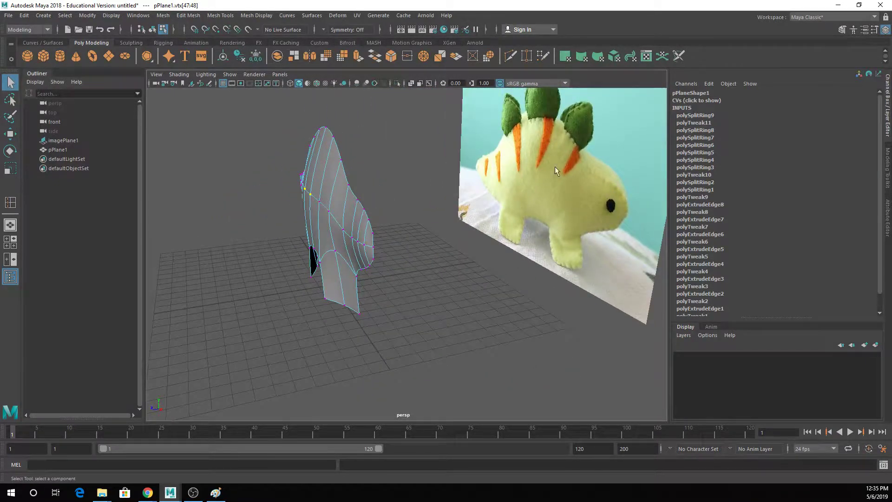
Step: Adjust the depth of the bottom vertices of the front foot
key("w")
left_click_drag(338, 298, 318, 315)
mouse_move(349, 247)
left_mouse_down("alt")
mouse_move(384, 250)
mouse_move(332, 247)
left_mouse_up("alt")
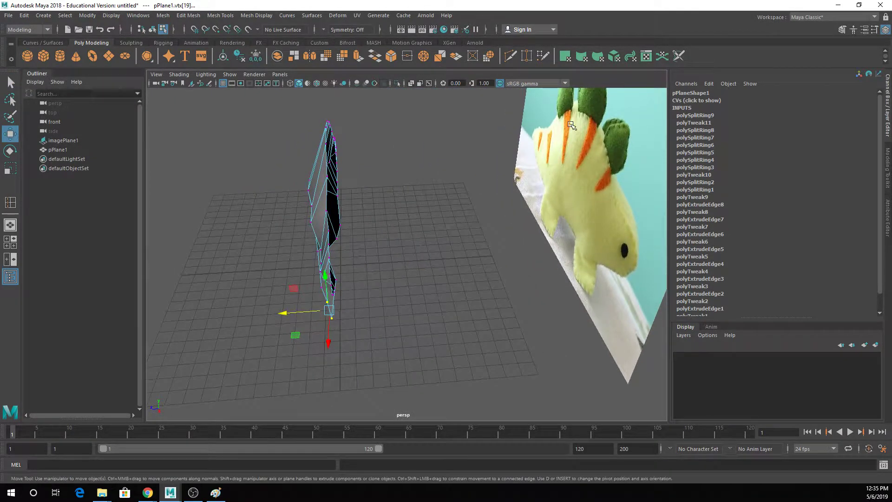
Step: Adjust the depth of the horizontal loop's vertices at the front torso and neck while viewing the mesh from above
left_click_drag(342, 175, 297, 289, "alt")
key("q")
left_click(315, 280)
key("w")
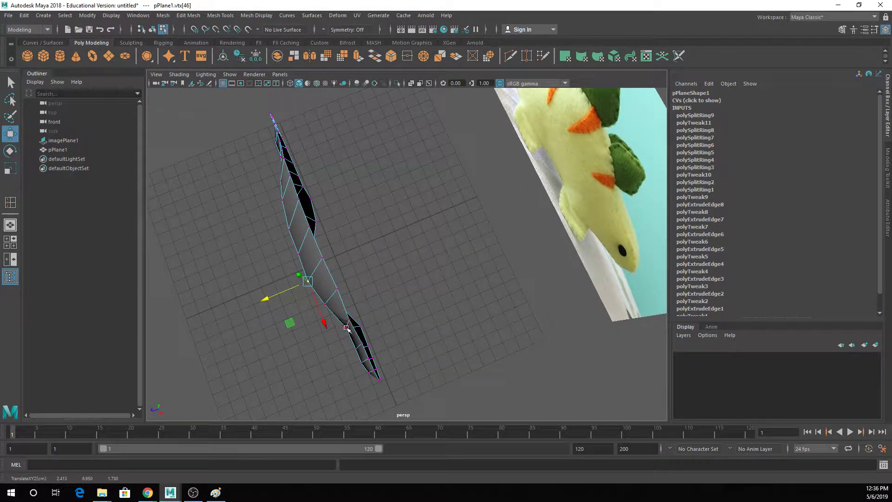
left_click(346, 327)
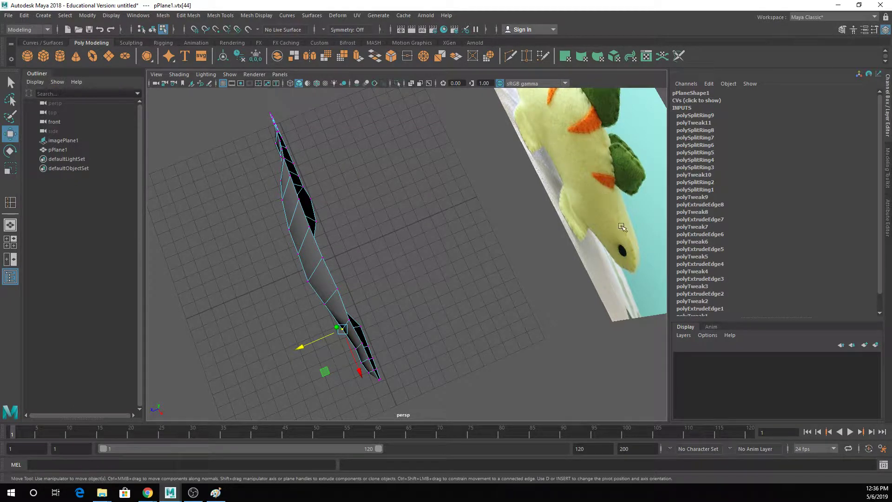
left_click_drag(366, 302, 455, 259, "alt")
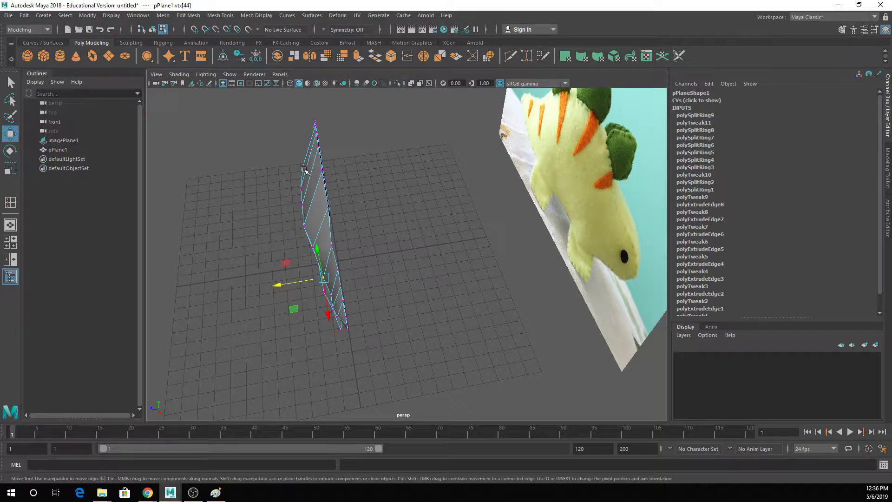
mouse_move(302, 147)
left_mouse_down("alt")
mouse_move(295, 156)
mouse_move(306, 153)
left_mouse_up("alt")
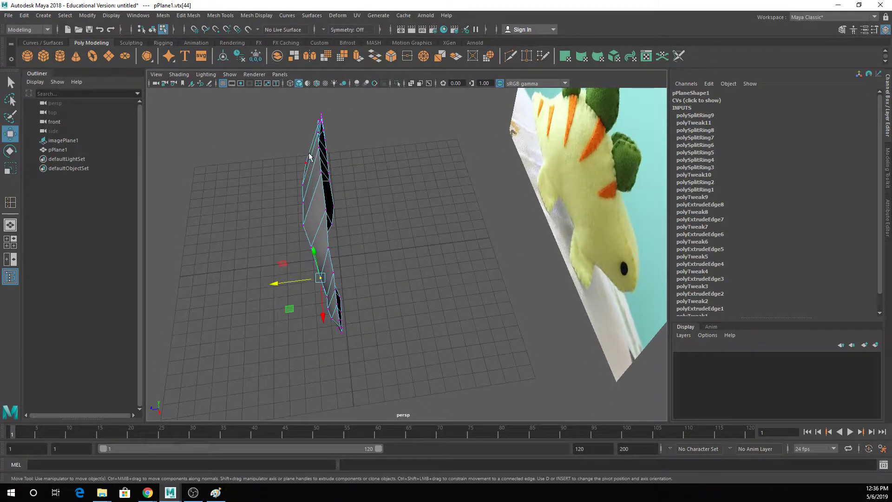
Step: Duplicate the dinosaur mesh as an object, hide the copy and reselect the original
key("q")
right_click_drag(309, 153, 328, 142)
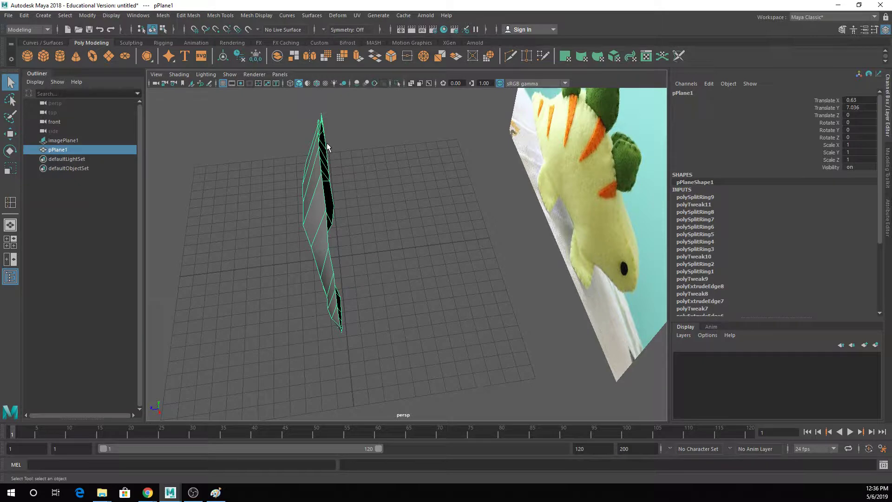
key("ctrl+d")
key("ctrl+h")
left_click(319, 161)
Step: Try rotating the mesh about its Y axis by about -19 and -15 degrees against the reference, undoing each rotation
left_click_drag(228, 211, 301, 226, "alt")
key("e")
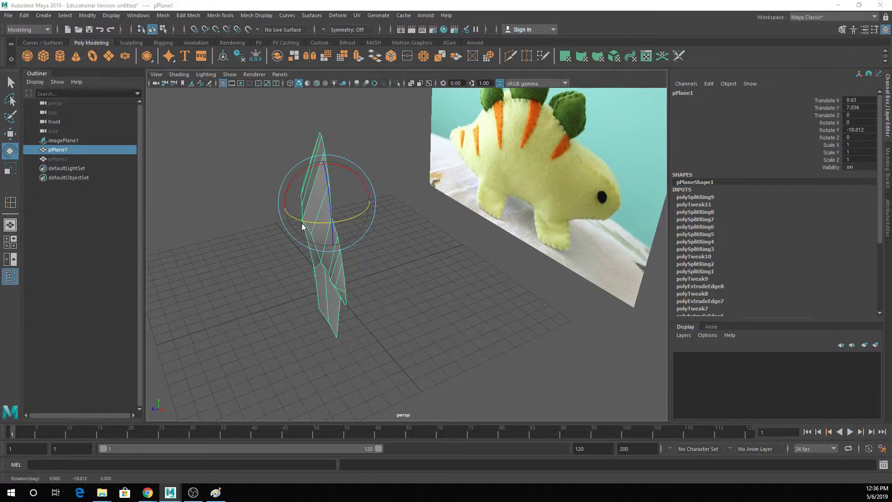
key("space")
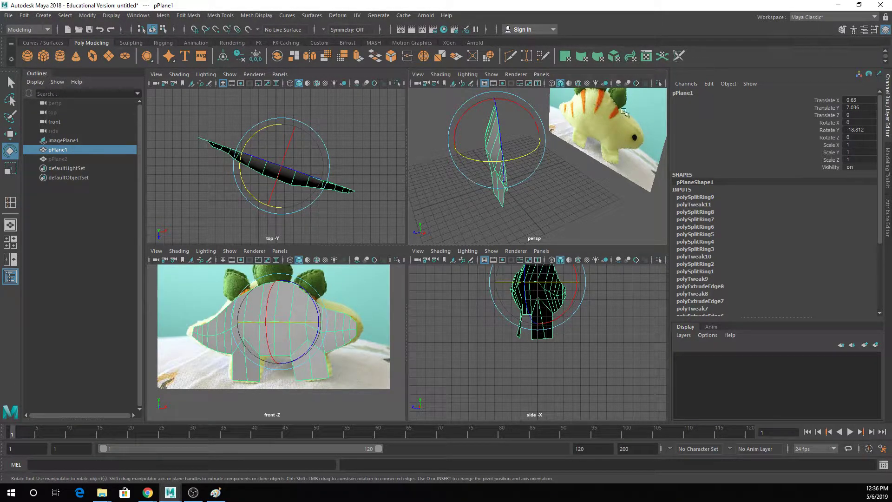
key("ctrl+z")
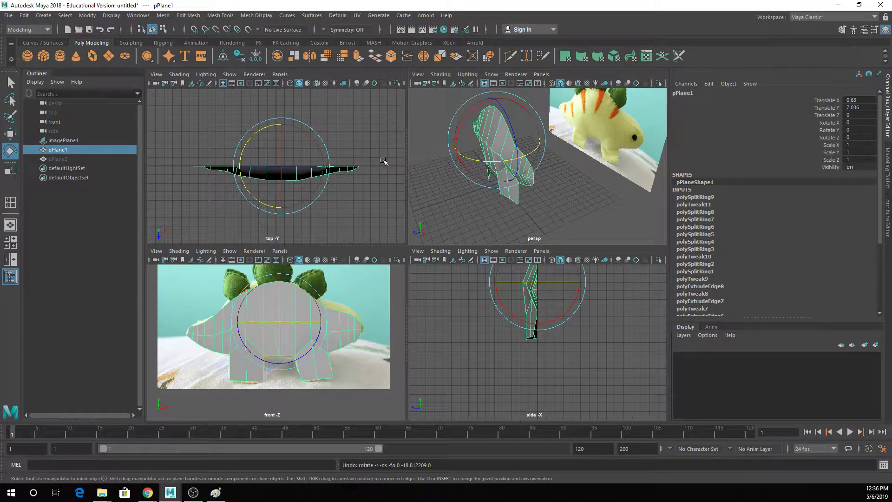
left_click_drag(300, 322, 284, 323)
key("space")
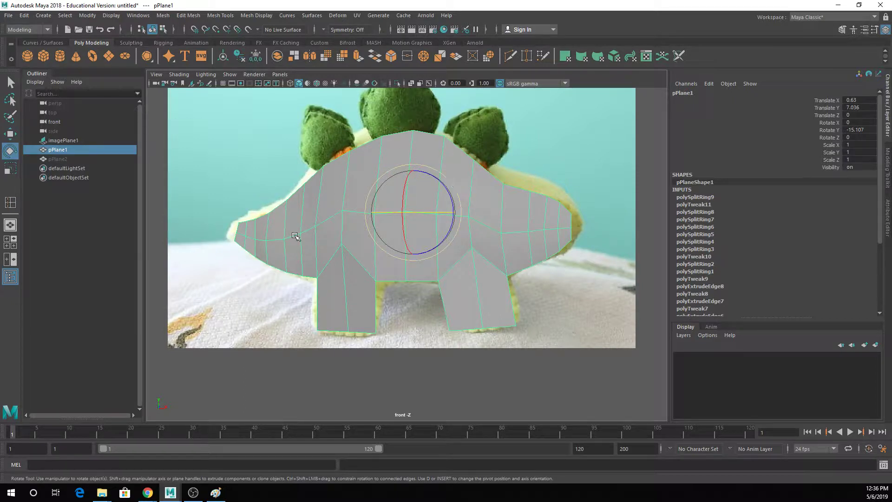
key("ctrl+z")
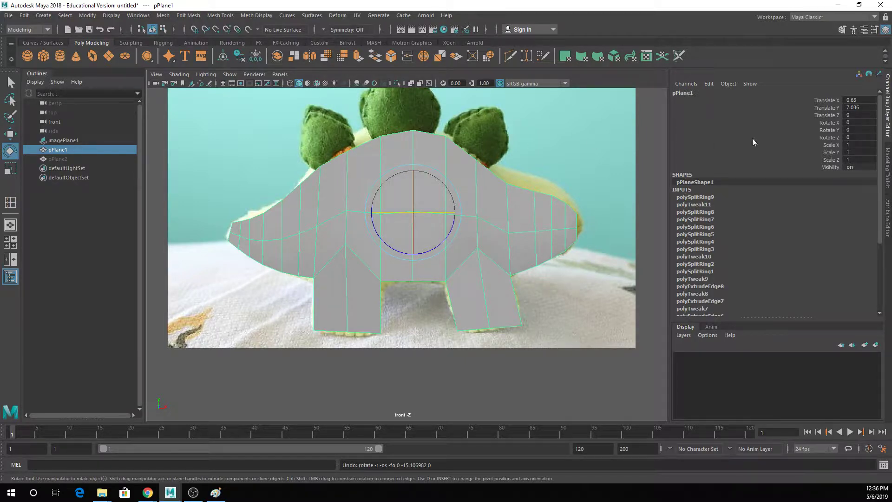
key("q")
key("space")
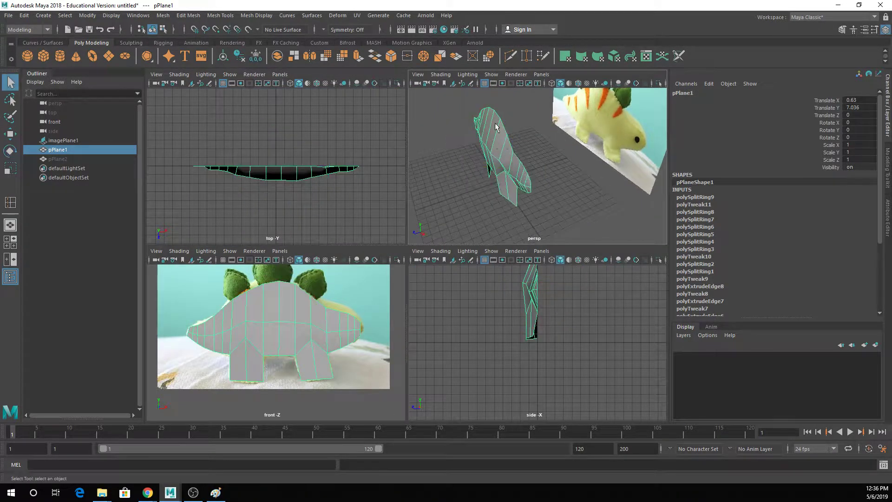
key("space")
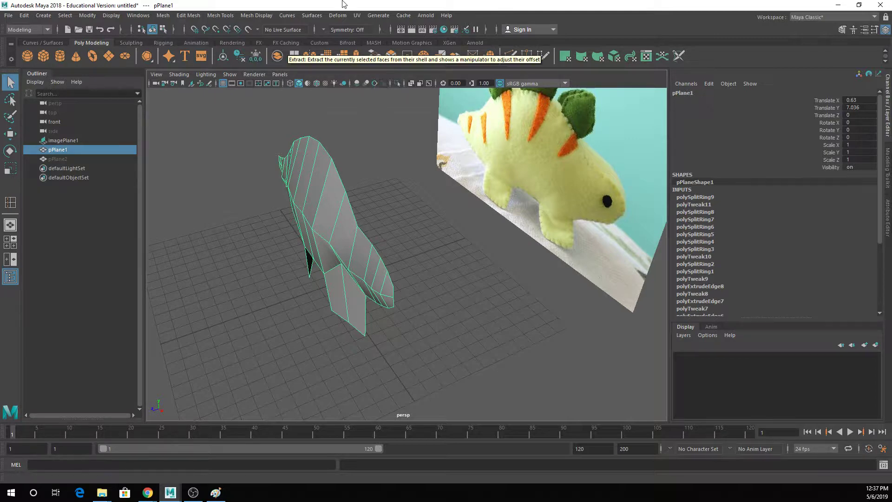
Step: Create a lattice deformer with 2 × 5 × 2 divisions around the dinosaur mesh and make its lattice points selectable
left_click(338, 16)
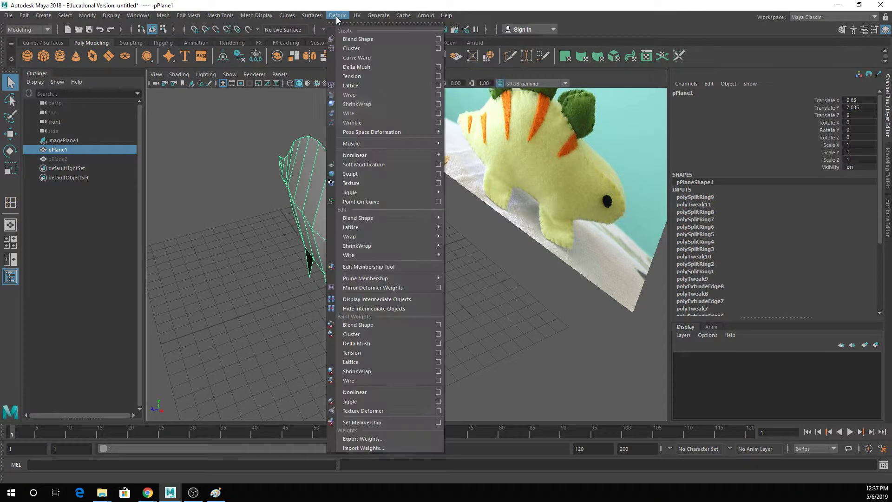
left_click(435, 85)
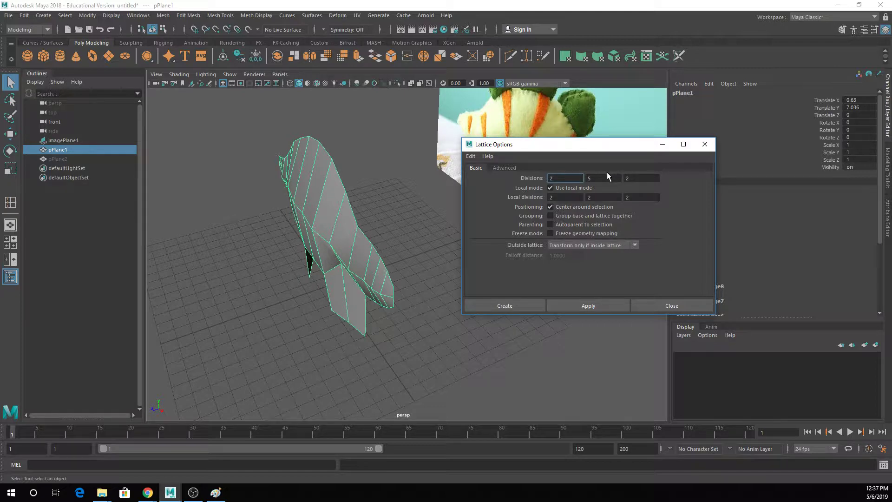
left_click(586, 307)
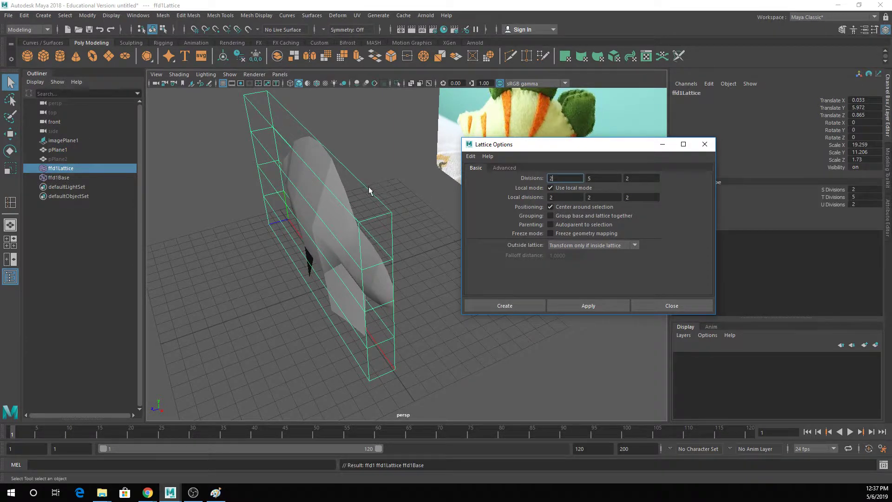
right_click(355, 171)
right_click_drag(355, 170, 349, 158)
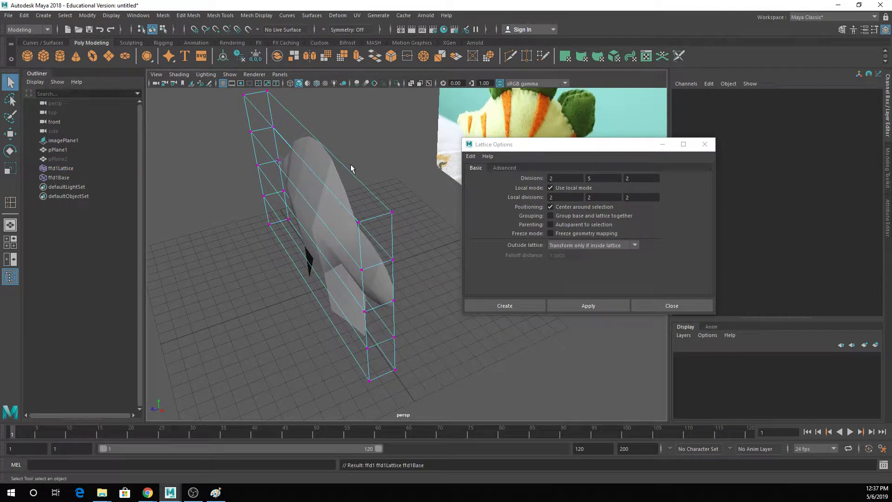
Step: Try moving a lattice point near the upper head end upward and outward in depth, and undo both moves
left_click_drag(289, 239, 240, 254, "alt")
key("w")
left_click_drag(281, 204, 274, 137)
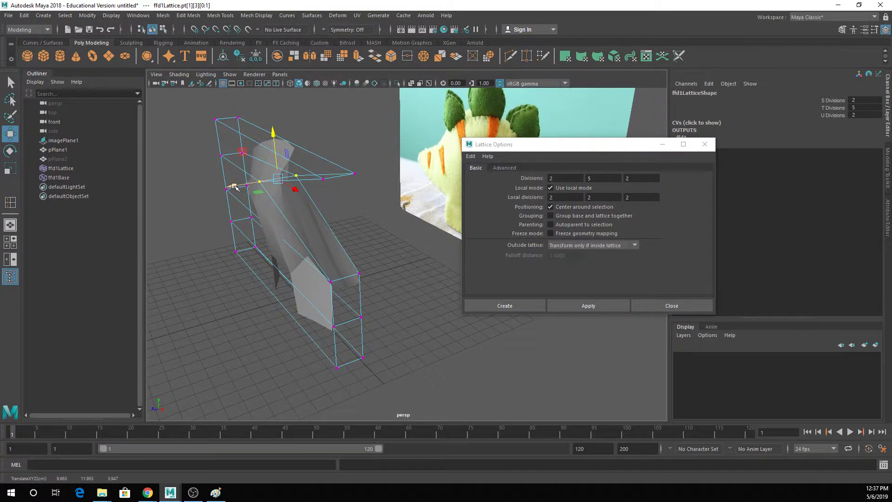
left_click_drag(234, 187, 404, 216, "alt")
left_click_drag(302, 223, 391, 219, "alt")
middle_click_drag(379, 218, 341, 219, "alt")
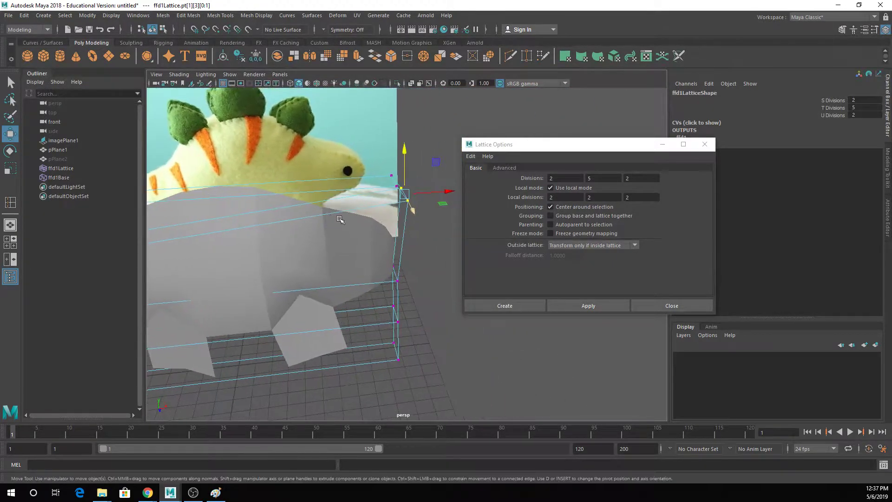
scroll(405, 205, "down", 3)
key("ctrl+z")
key("ctrl+z")
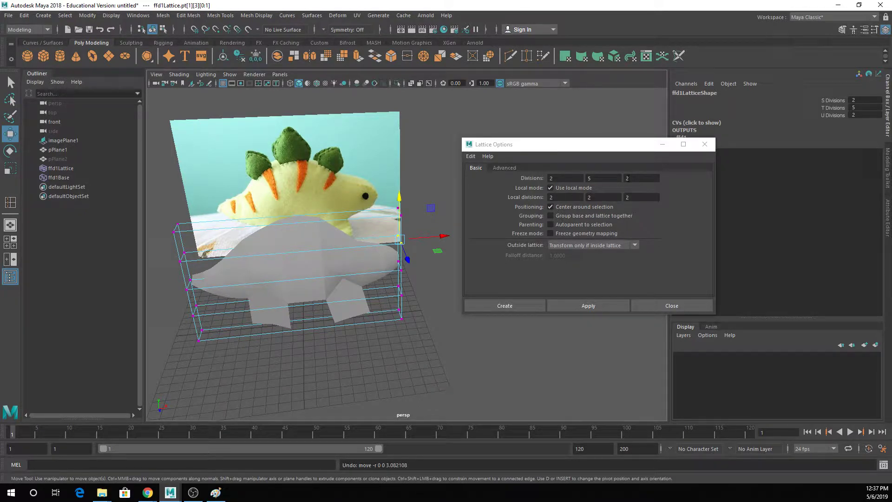
Step: Move all lattice points at the head end outward along Z so the body angles away from the reference plane
key("q")
left_click_drag(345, 192, 435, 397, "alt")
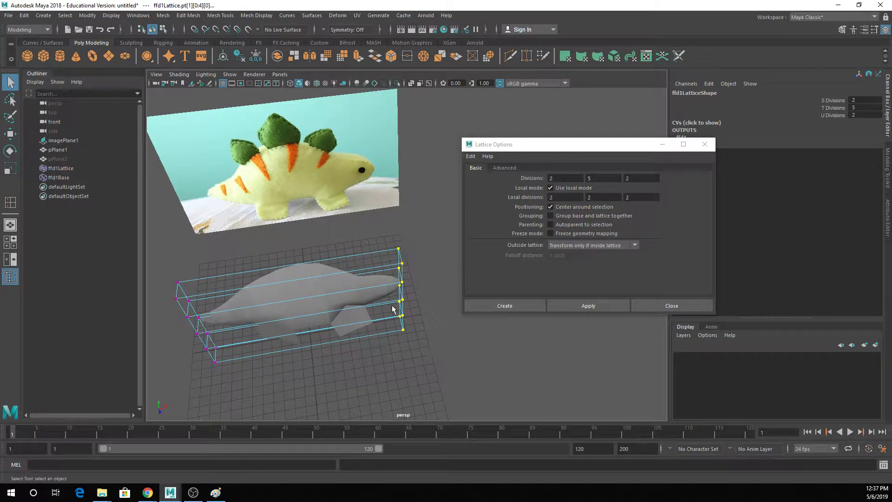
key("w")
left_click_drag(407, 328, 437, 370)
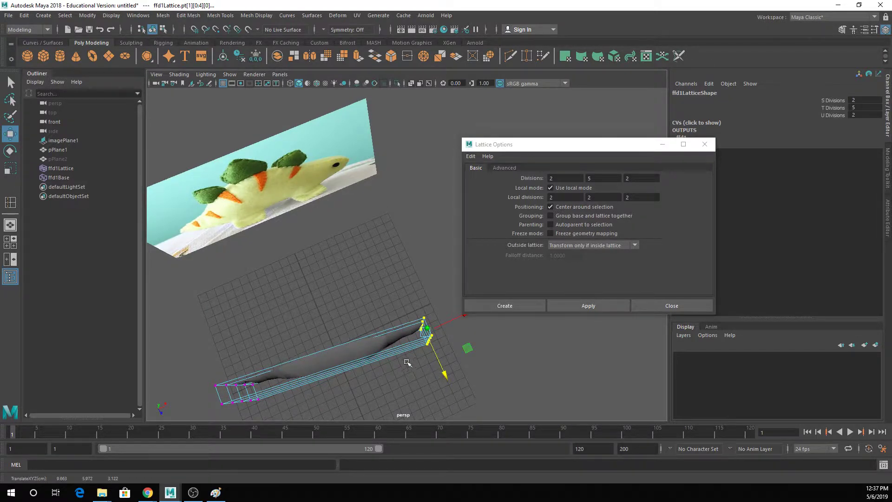
Step: Display the front view in wireframe to compare the deformed mesh with the reference image
key("space")
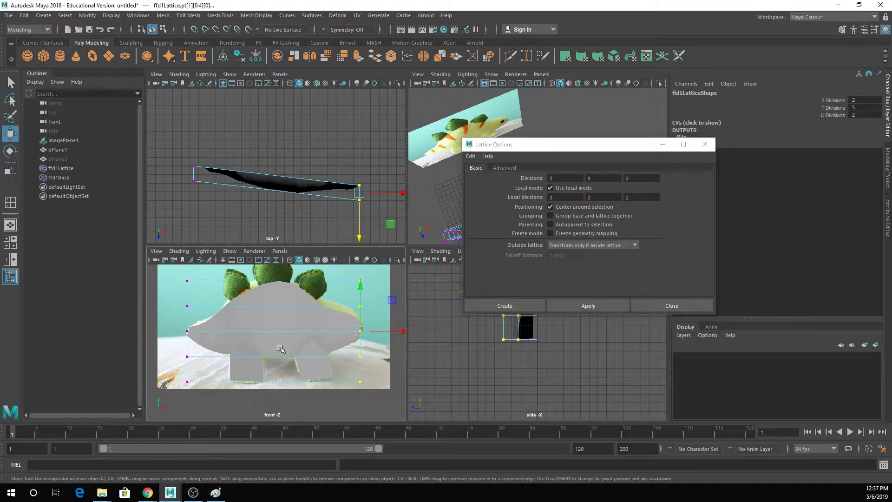
key("space")
left_click_drag(533, 149, 752, 147)
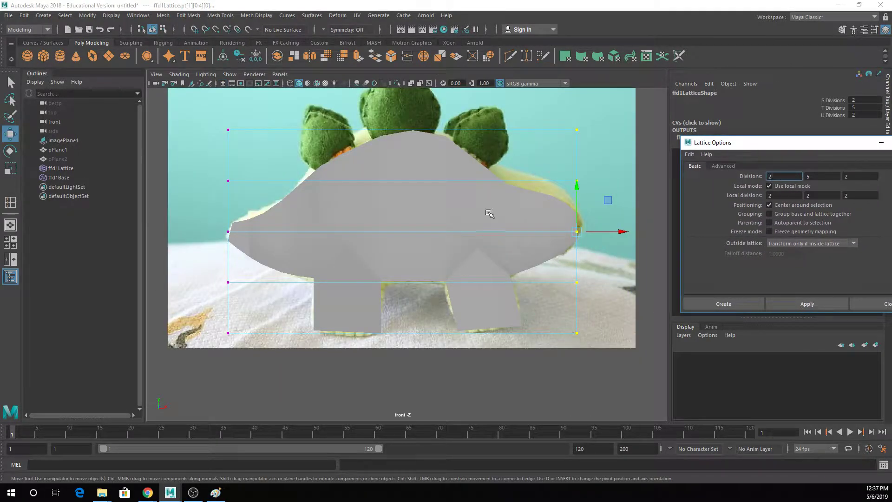
type("4")
left_click(605, 176)
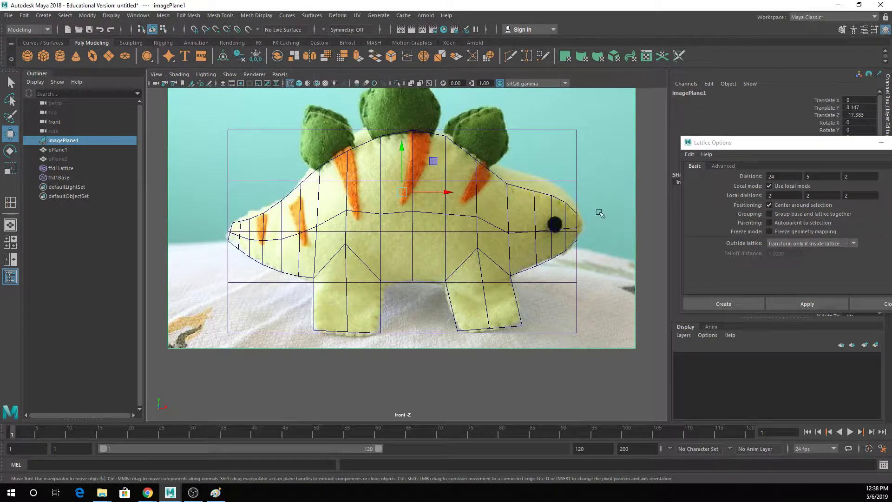
Step: Examine the deformed mesh in the top and perspective views, and close the lattice options
key("space")
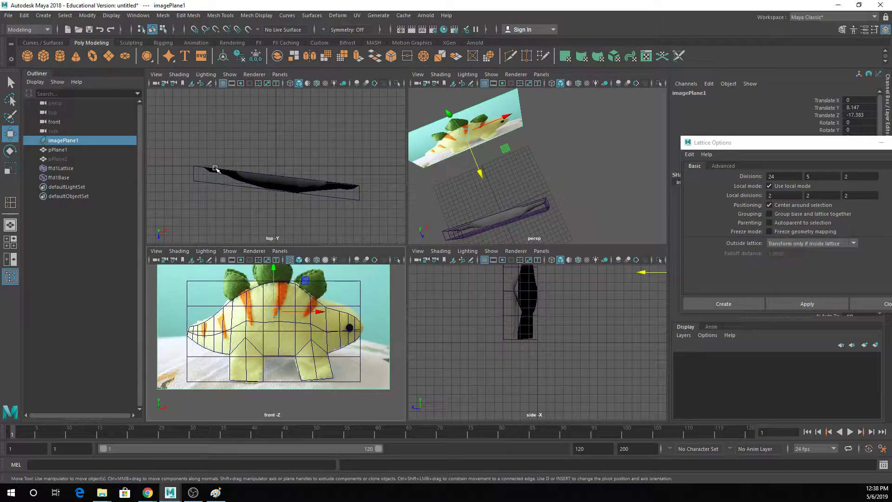
middle_click_drag(154, 161, 172, 162, "alt")
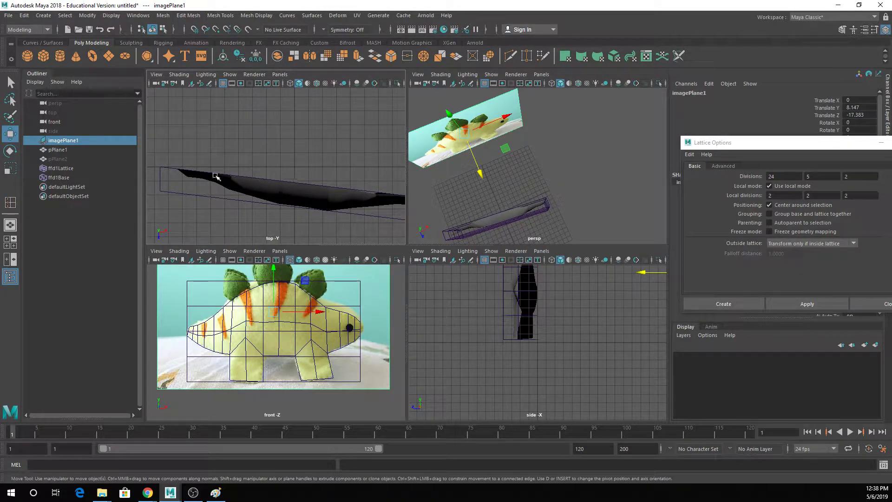
middle_click_drag(295, 168, 253, 155, "alt")
scroll(266, 160, "down", 2)
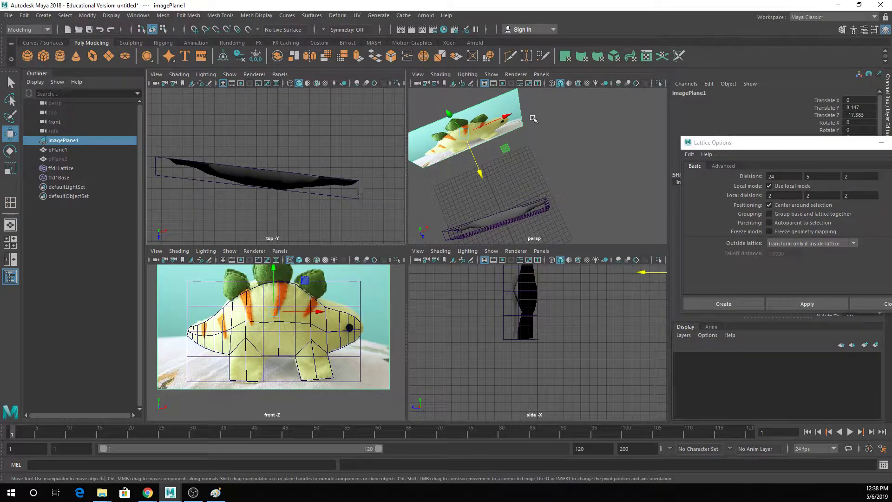
left_click_drag(524, 188, 505, 239, "alt")
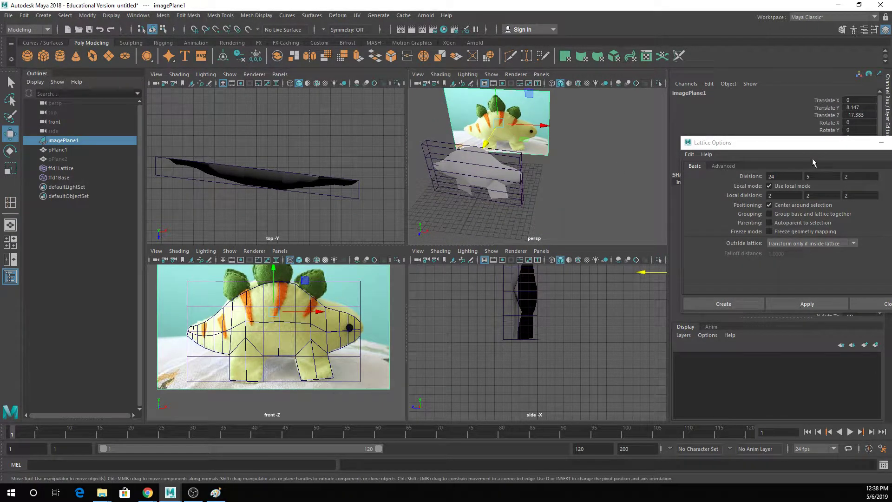
left_click_drag(801, 143, 609, 134)
left_click(730, 135)
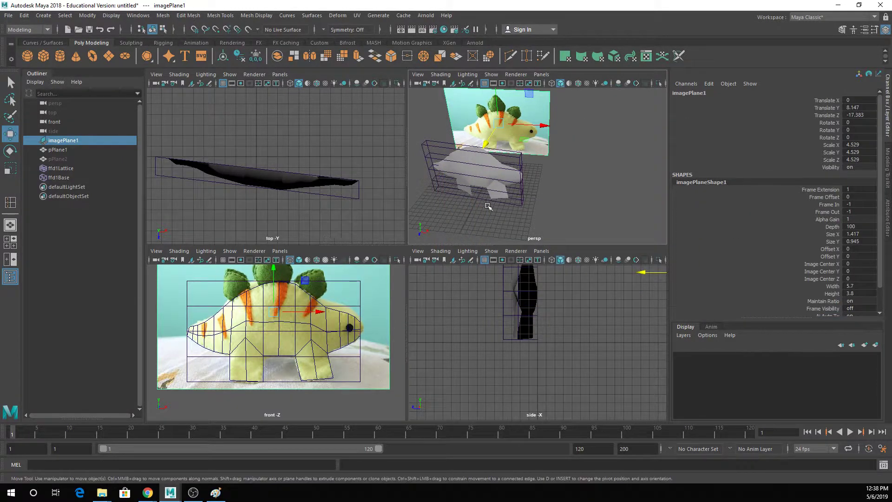
Step: Delete the dinosaur mesh's construction history to bake in the lattice deformation, and deselect the mesh
left_click_drag(488, 206, 475, 201, "alt")
scroll(469, 199, "up", 5)
key("q")
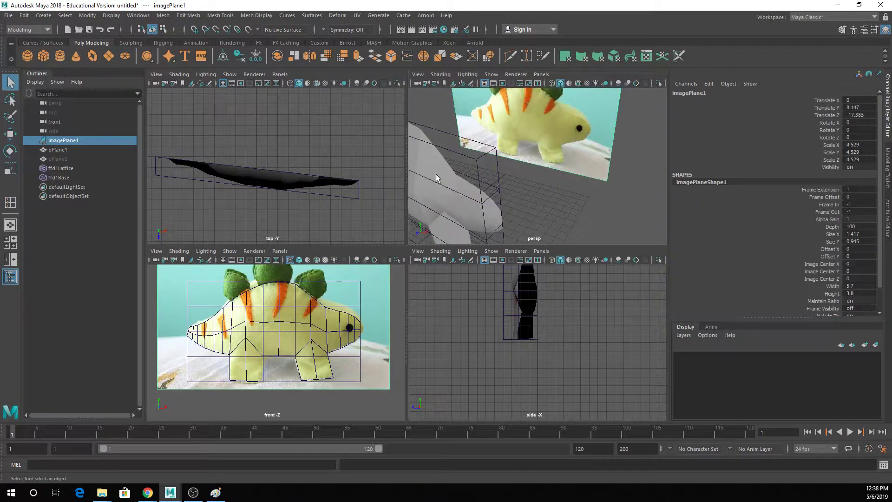
scroll(438, 177, "down", 3)
middle_click_drag(466, 171, 492, 195, "alt")
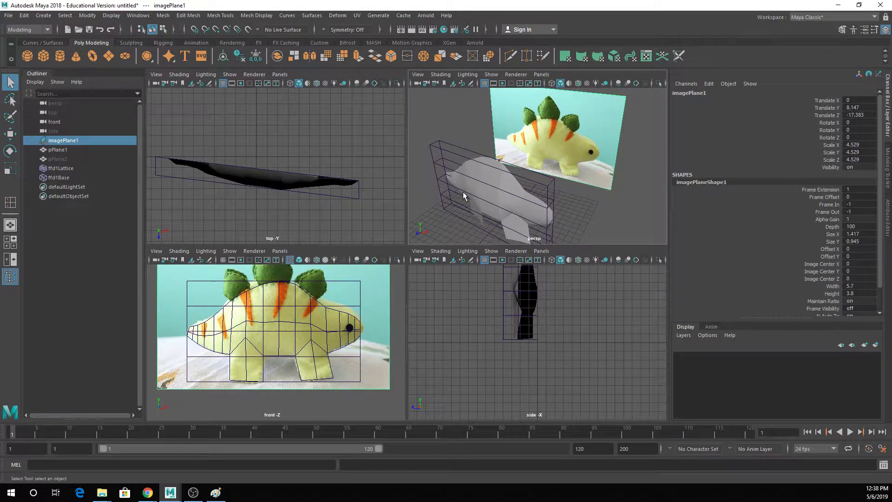
key("space")
left_click(319, 278)
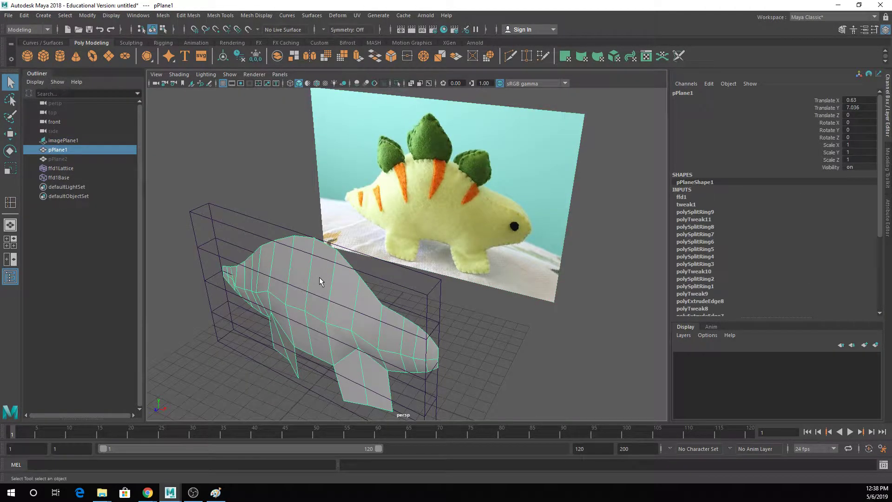
key("alt+shift+d")
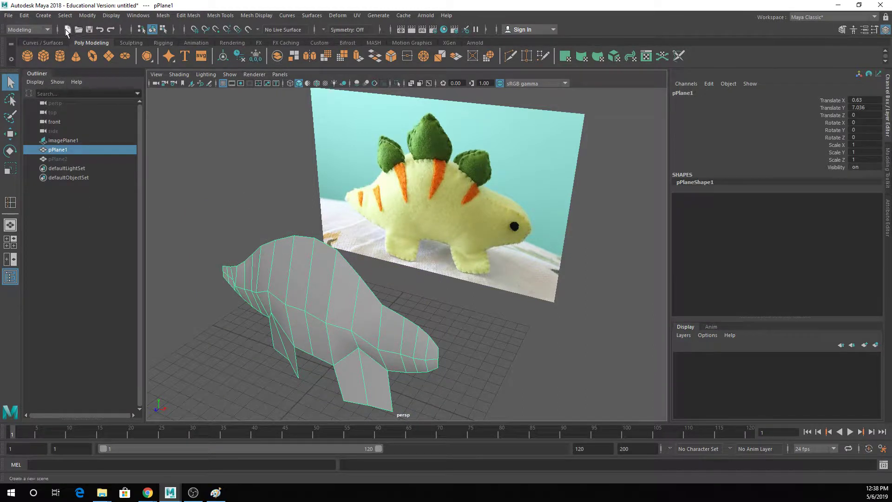
left_click(24, 15)
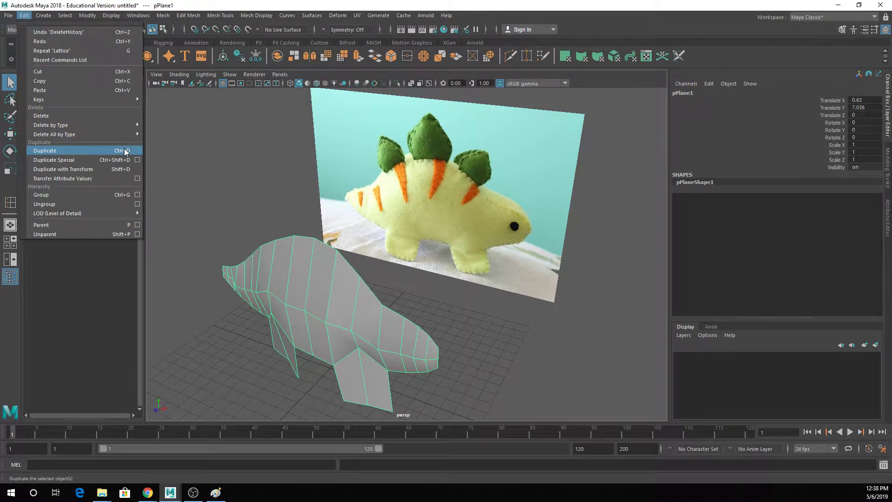
mouse_move(132, 125)
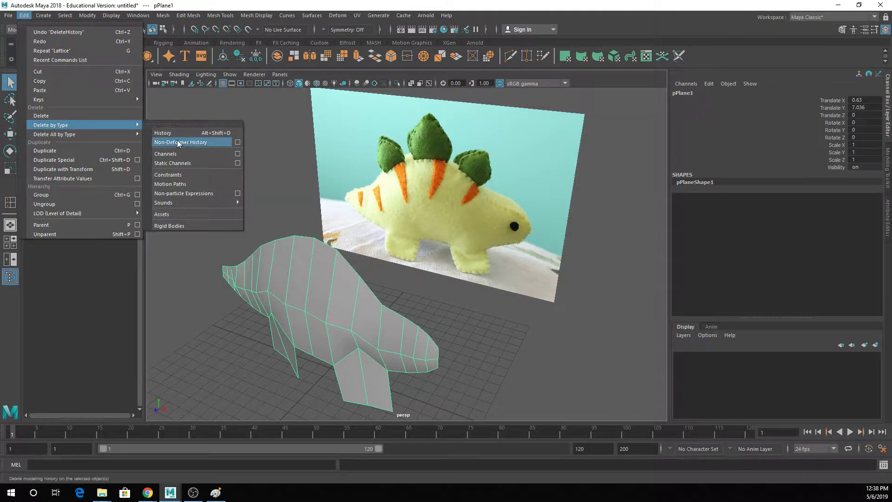
left_click(450, 321)
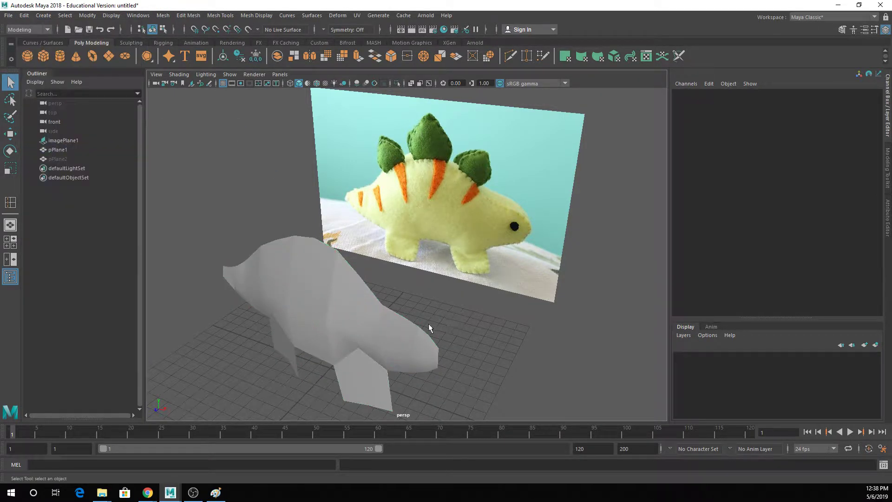
Step: Duplicate the dinosaur half mesh while viewing it from above
left_click_drag(428, 323, 306, 269, "alt")
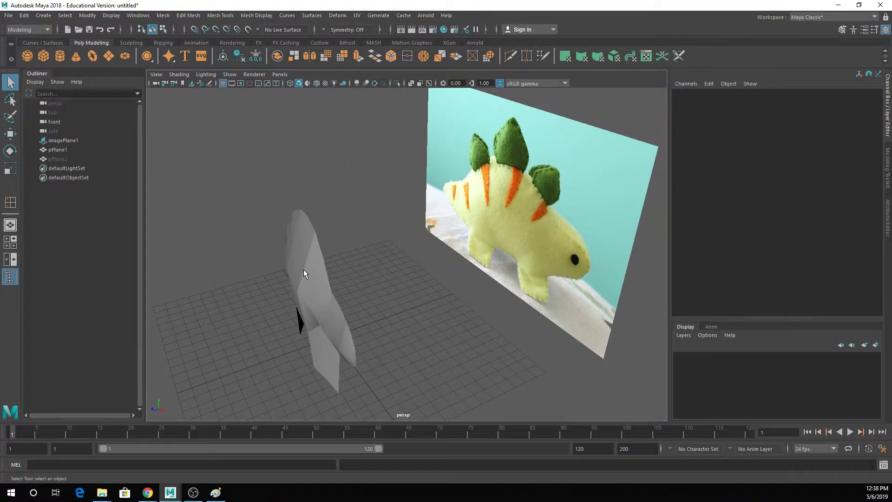
left_click(303, 268)
left_click_drag(304, 199, 286, 247, "alt")
key("w")
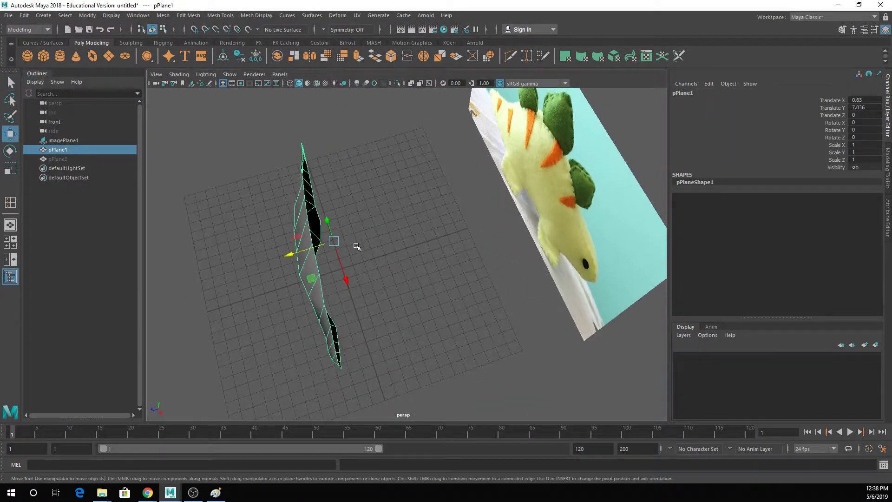
left_click_drag(356, 246, 354, 259, "alt")
middle_click_drag(354, 258, 411, 269, "alt")
key("space")
key("space")
key("space")
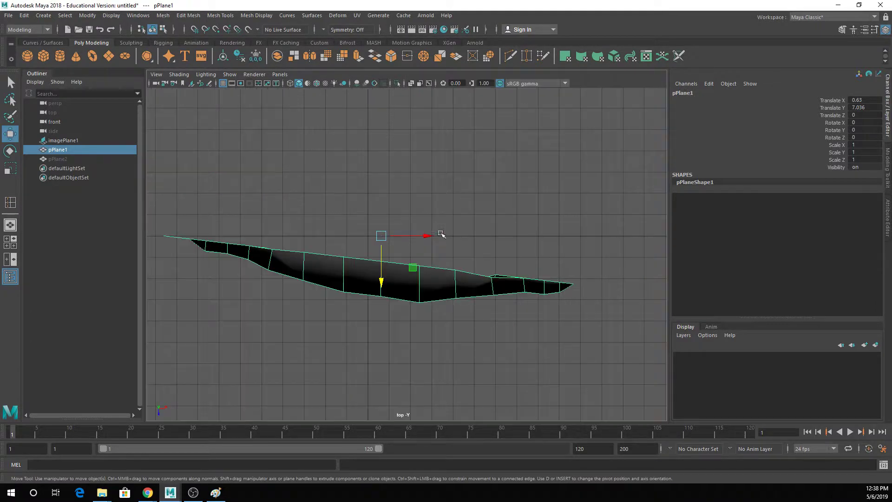
scroll(392, 242, "up", 3)
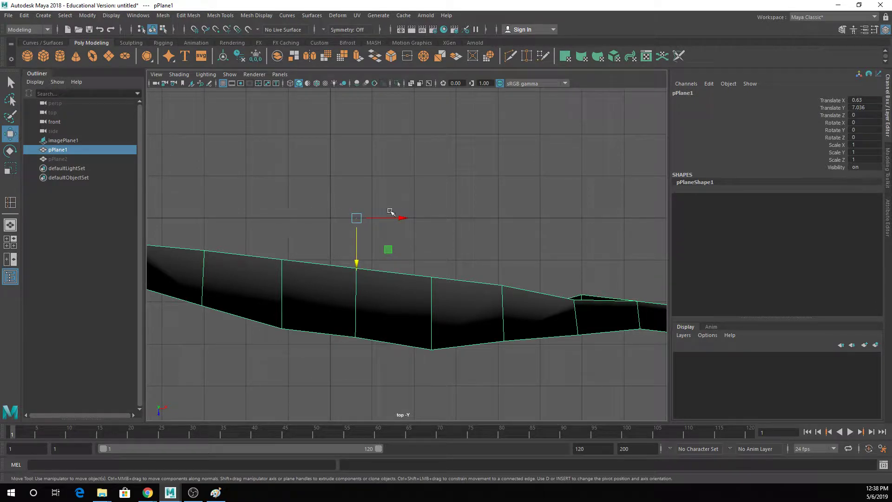
scroll(391, 242, "down", 5)
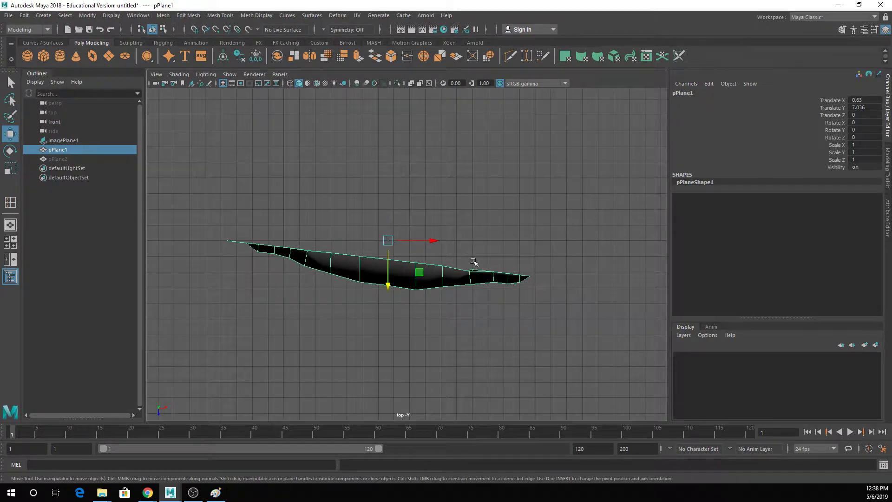
key("ctrl+d")
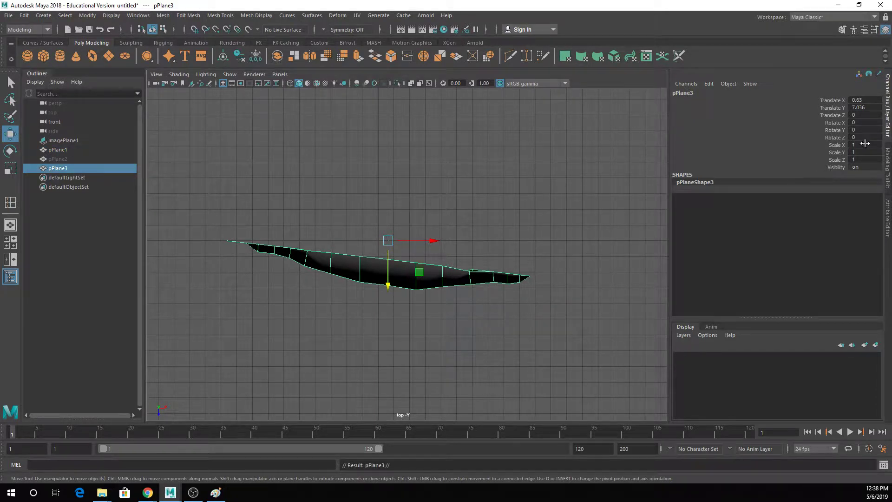
Step: Try mirroring the duplicate along its length with a Scale X of -1, and undo it
double_click(865, 144)
type("-1")
key("Return")
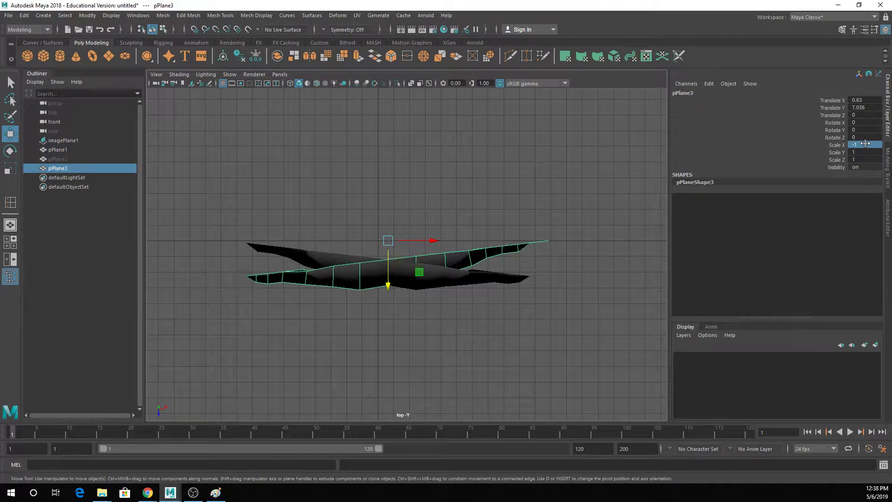
key("ctrl+z")
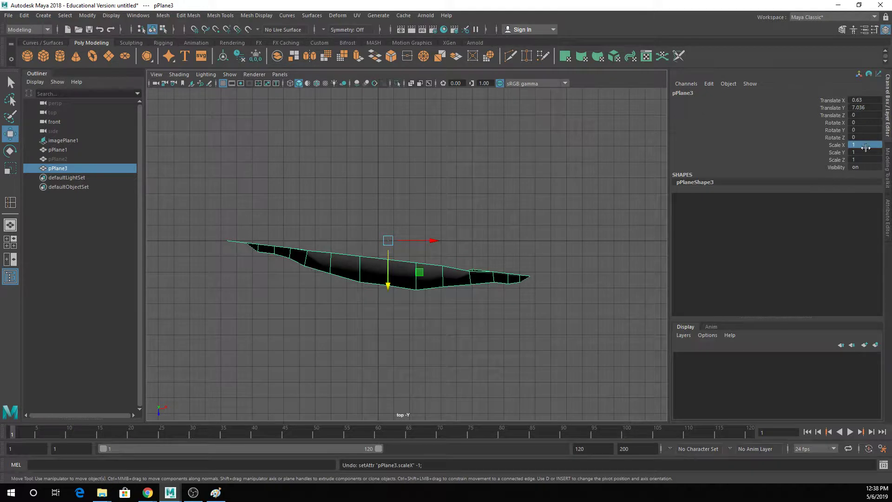
Step: Mirror the duplicate to the opposite side with a Scale Z of -1 and inspect both halves in perspective
double_click(859, 159)
type("-1")
key("Return")
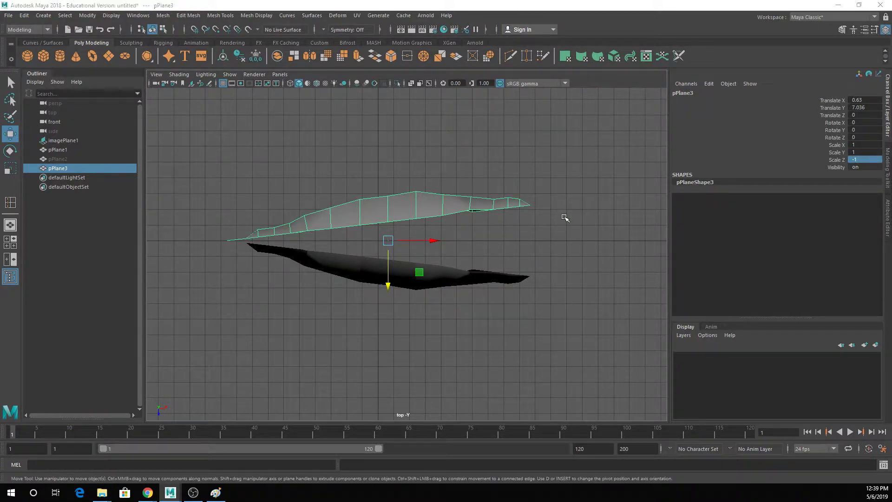
key("space")
key("space")
left_click_drag(523, 232, 325, 246, "alt")
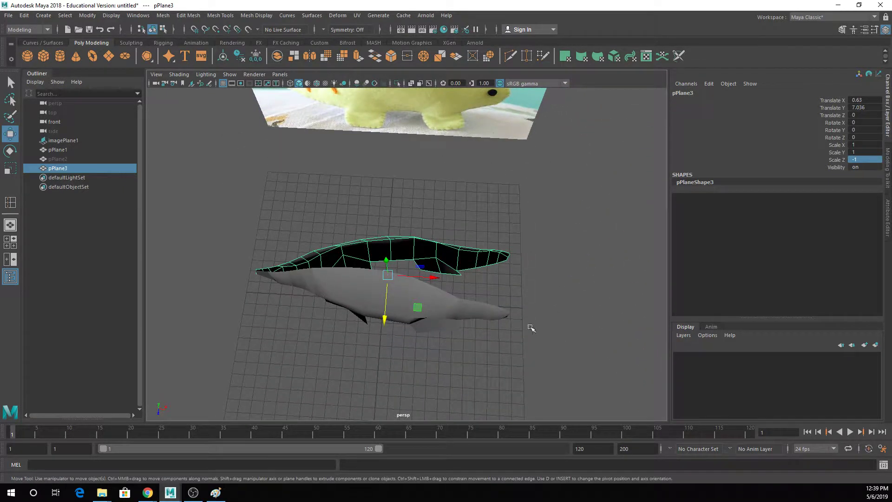
left_click_drag(531, 327, 456, 250, "alt")
middle_click_drag(465, 298, 422, 228, "alt")
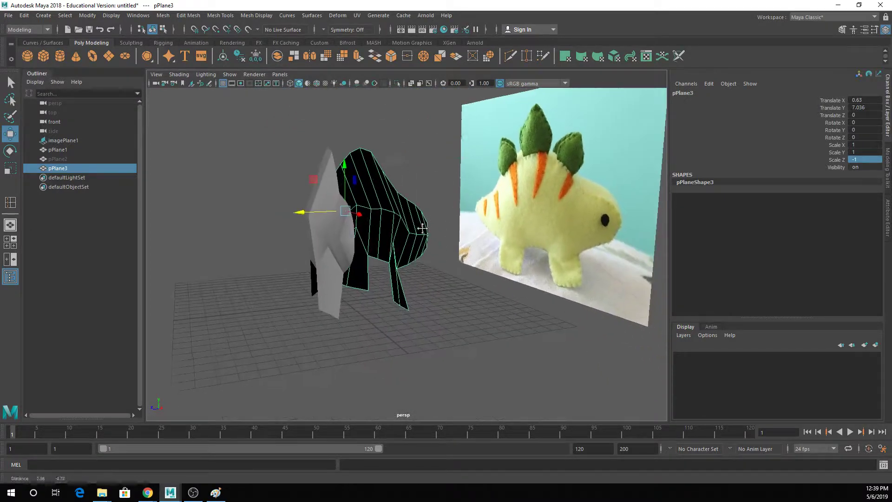
Step: Freeze the scale of the mirrored dinosaur half and deselect it
left_click_drag(422, 228, 457, 288, "alt")
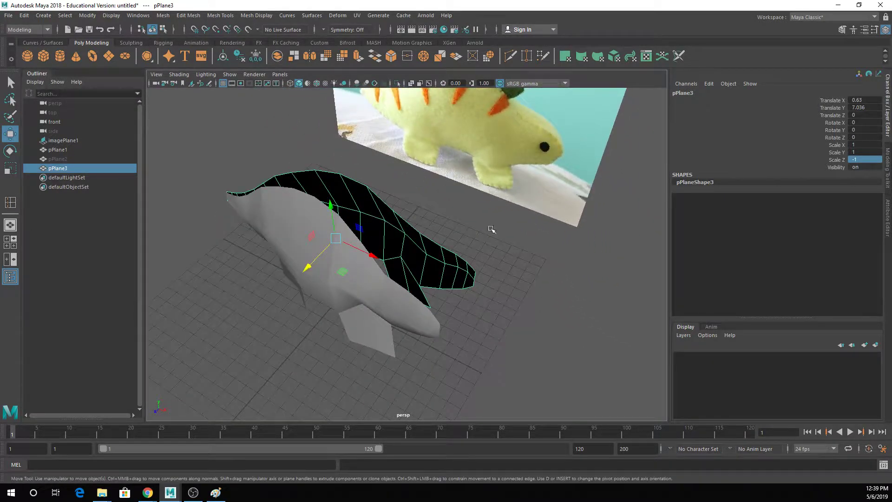
left_click_drag(483, 249, 484, 258, "alt")
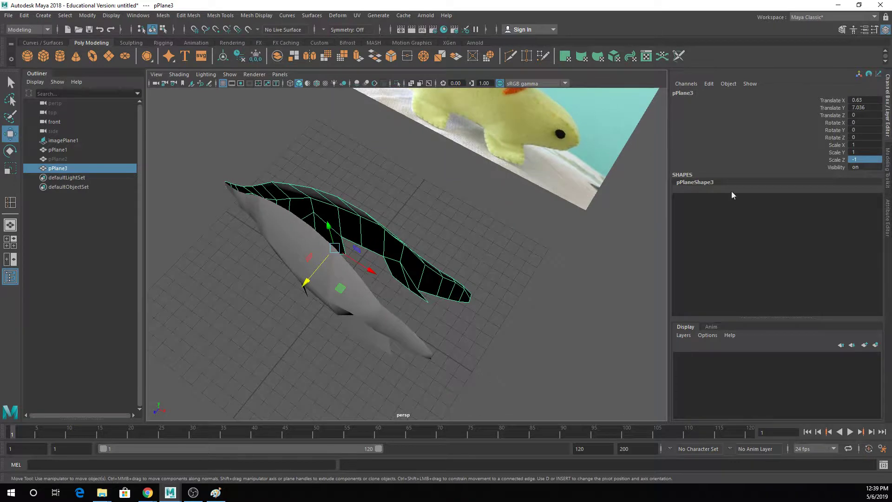
key("q")
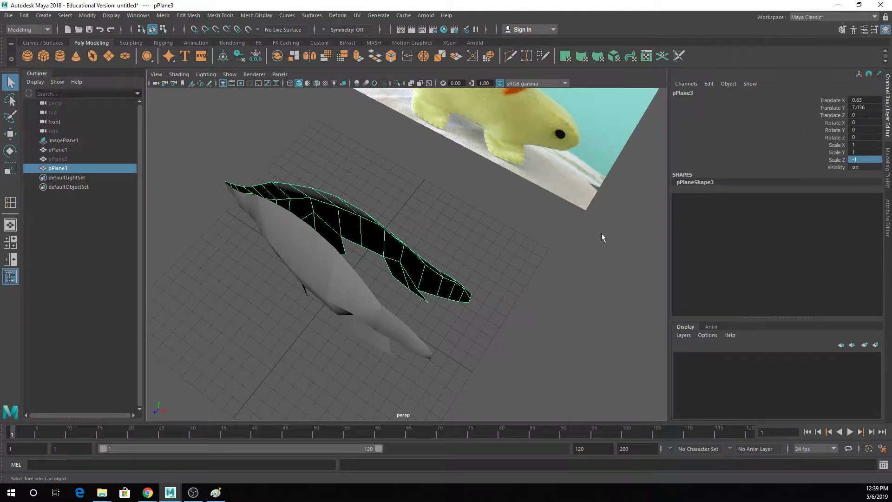
left_click_drag(427, 330, 346, 278, "alt")
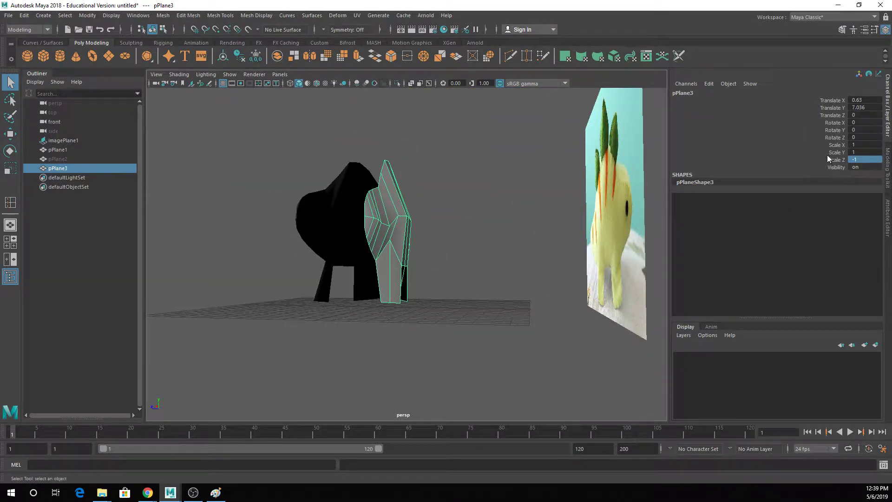
right_click(818, 146)
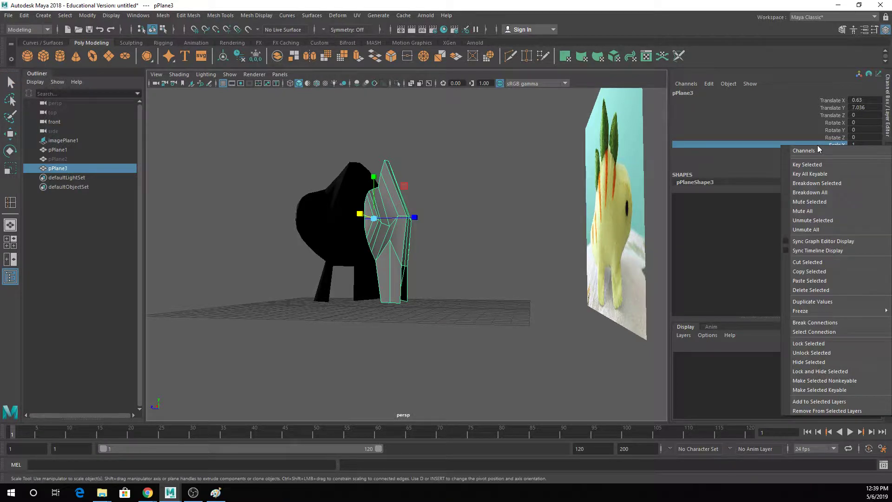
mouse_move(813, 314)
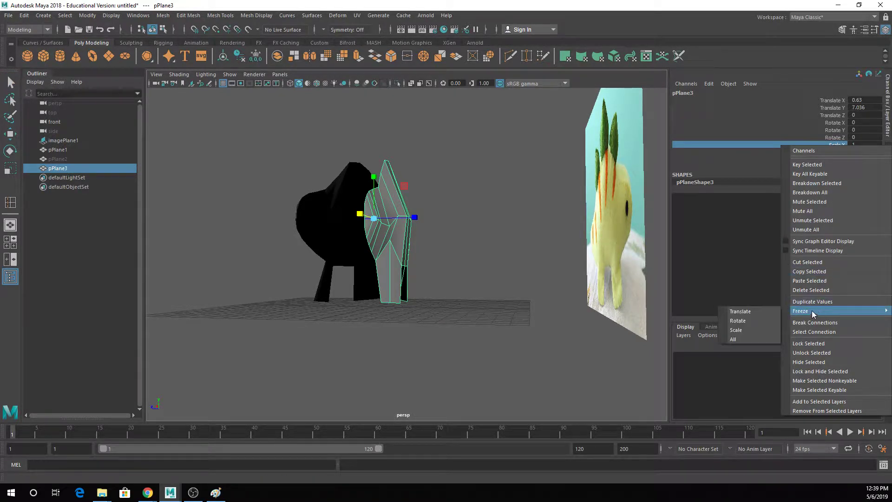
left_click(756, 330)
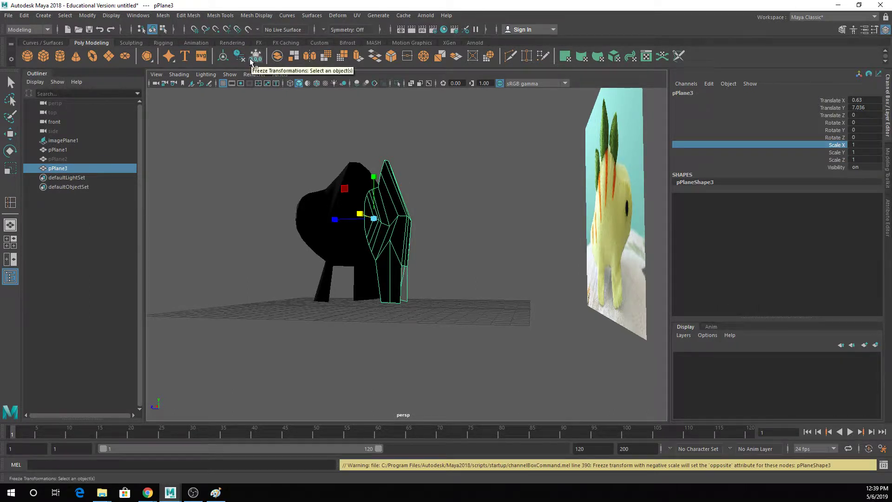
left_click(457, 217)
left_click_drag(457, 214, 398, 197, "alt")
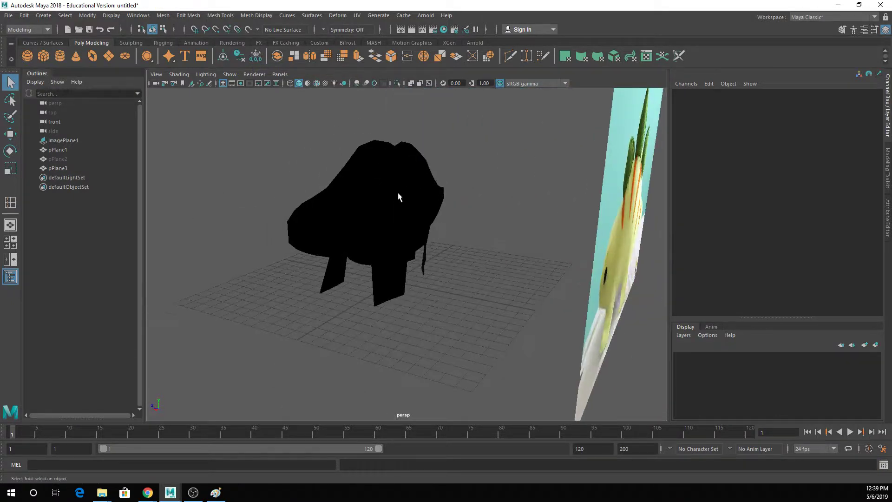
Step: Reverse the normals of the mirrored dinosaur half
left_click(381, 179)
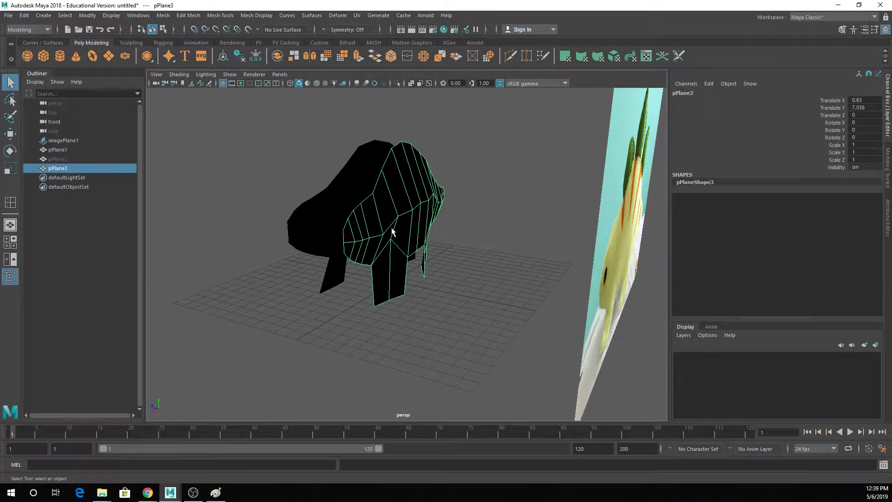
mouse_move(391, 231)
left_mouse_down("alt")
mouse_move(416, 218)
mouse_move(455, 220)
mouse_move(402, 218)
left_mouse_up("alt")
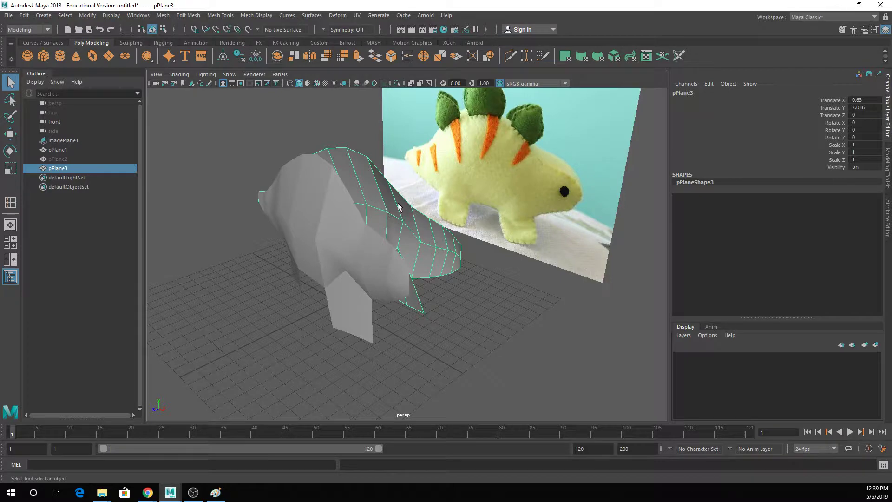
scroll(414, 234, "up", 2)
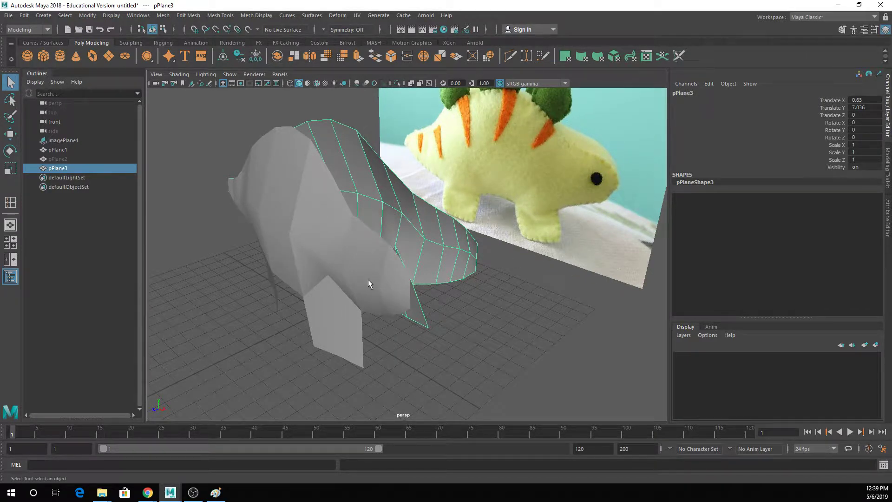
left_click(257, 15)
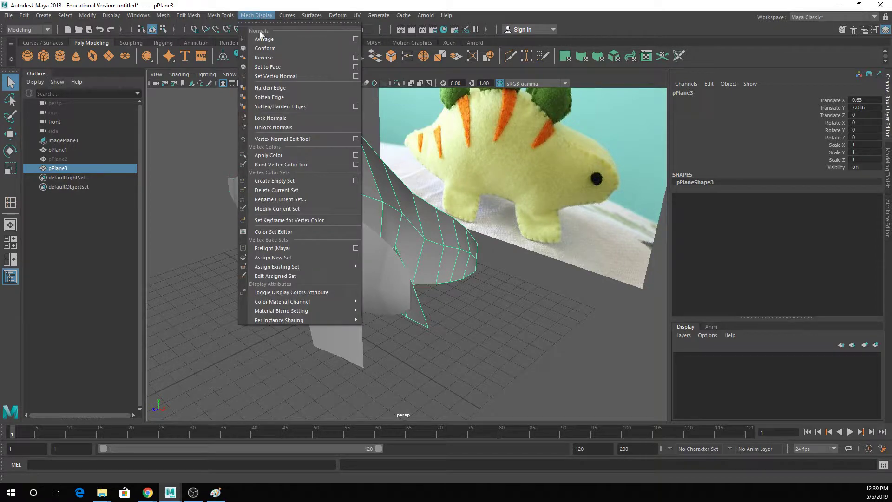
left_click(263, 58)
left_click(316, 108)
Step: Select both dinosaur halves, display them with smooth preview, and inspect them from several angles
left_click_drag(455, 227, 359, 169, "alt")
left_click_drag(266, 158, 424, 265)
left_click_drag(466, 246, 505, 218, "alt")
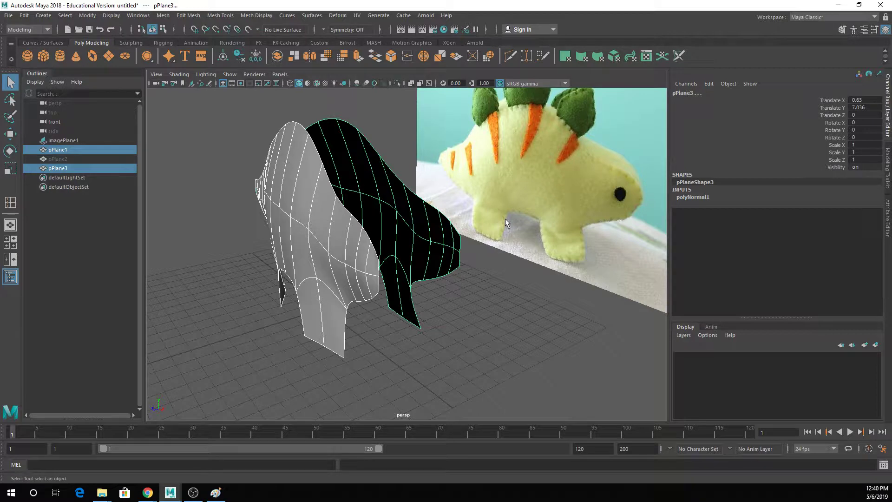
left_click_drag(335, 156, 246, 249, "alt")
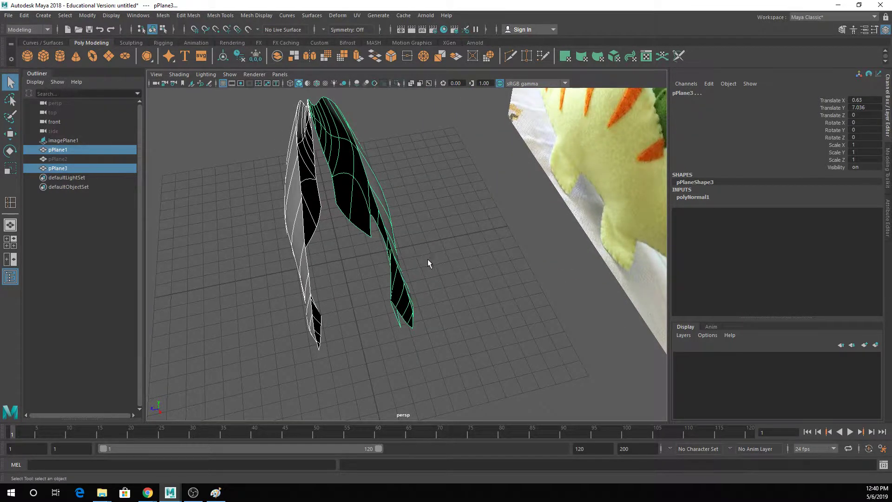
left_click_drag(427, 259, 404, 170, "alt")
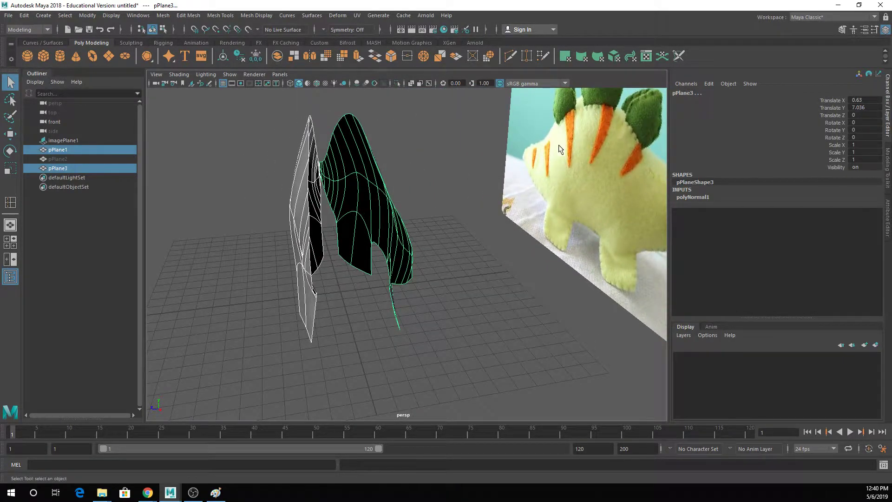
left_click_drag(391, 245, 346, 197, "alt")
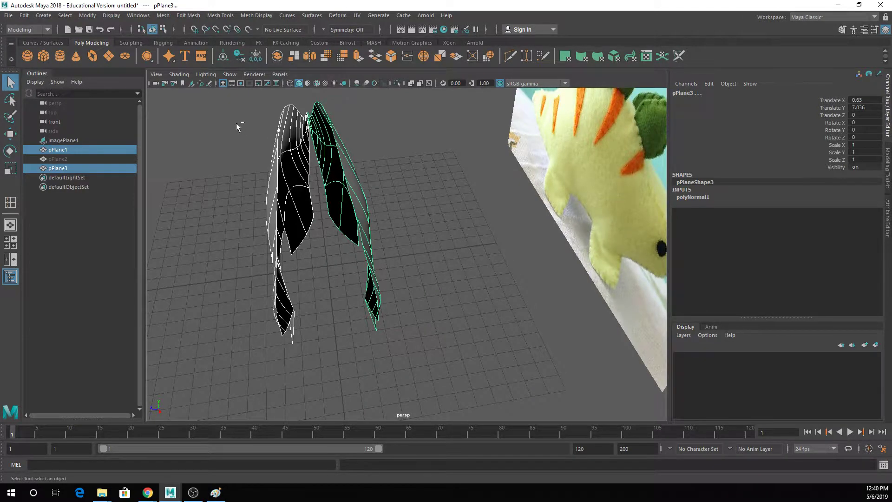
Step: Group the two halves, duplicate the group, and hide the duplicate as a backup
key("ctrl+g")
key("ctrl+d")
key("ctrl+h")
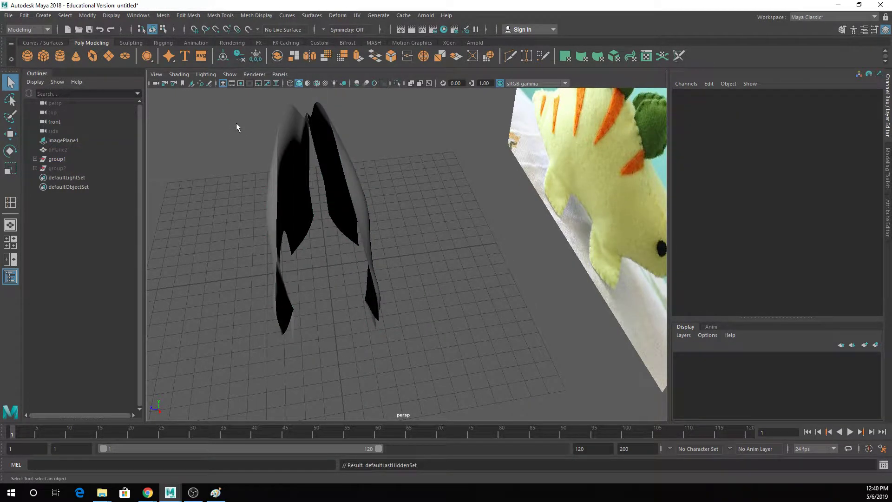
Step: Combine the two visible dinosaur halves into a single mesh
left_click_drag(258, 150, 467, 200)
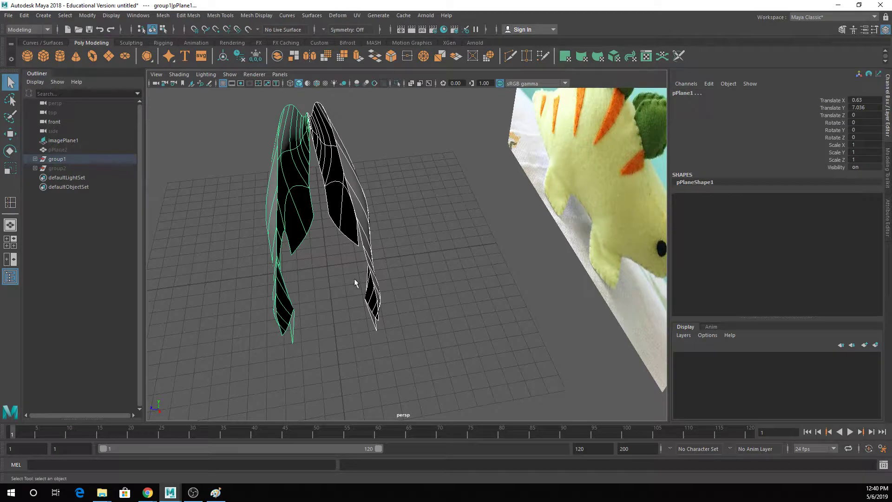
middle_click_drag(305, 143, 345, 161, "alt")
left_click_drag(317, 199, 326, 191, "alt")
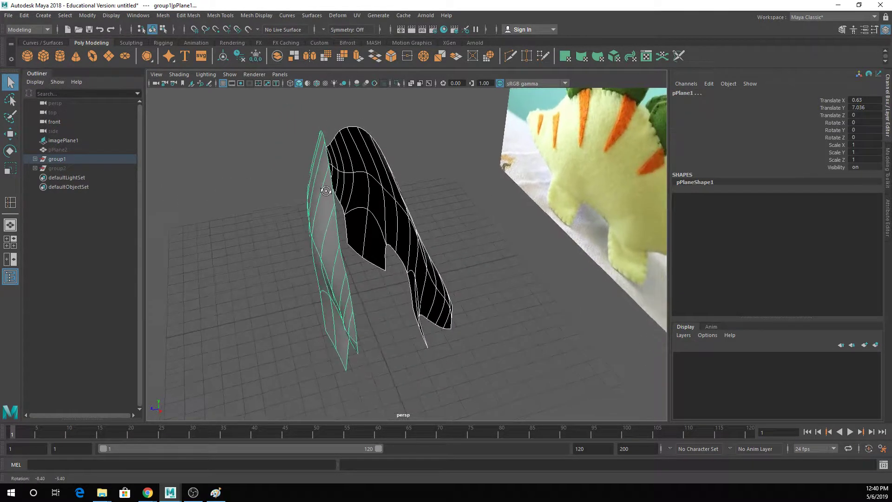
left_click(162, 16)
left_click(184, 49)
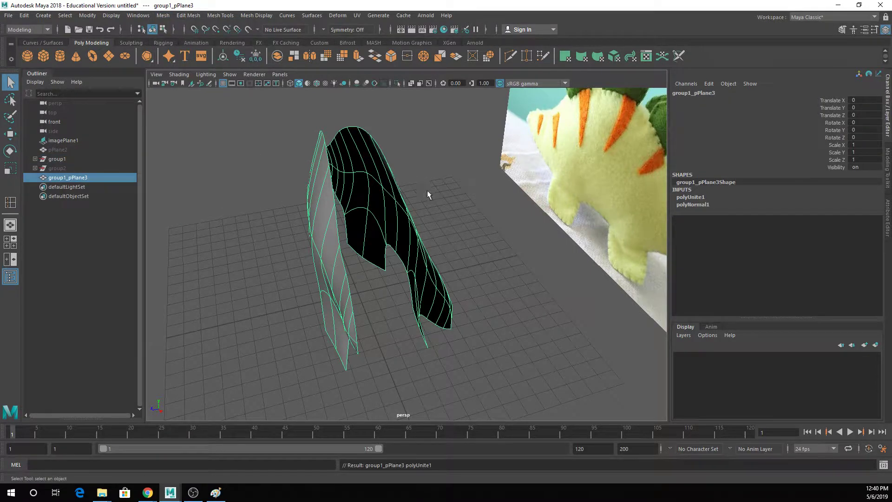
Step: Delete the combined dinosaur mesh's construction history
left_click_drag(390, 205, 404, 203, "alt")
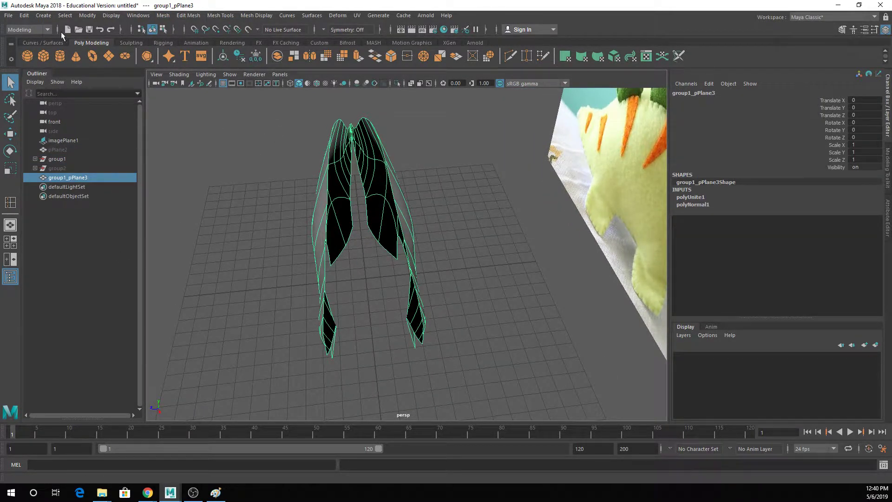
left_click(24, 15)
mouse_move(129, 129)
left_click(160, 133)
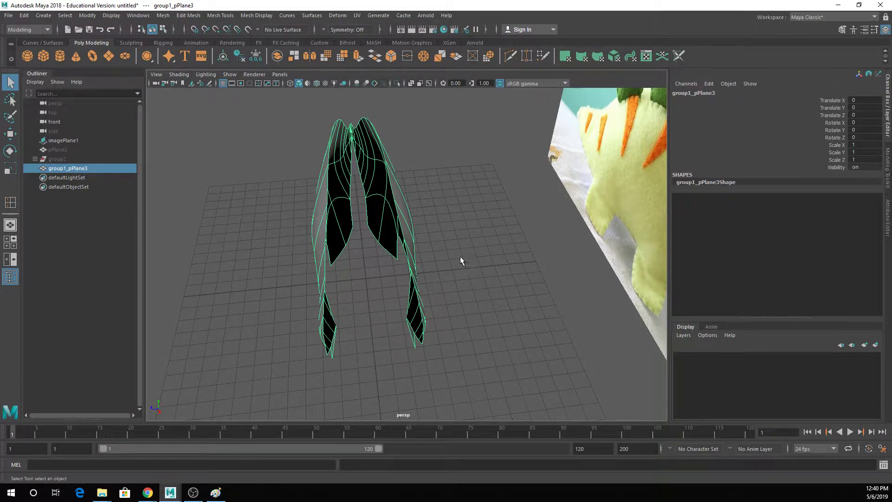
Step: Merge the three pairs of matching vertices at the tail end to join the two halves there
left_click_drag(460, 255, 431, 159, "alt")
left_click_drag(267, 174, 533, 240, "alt")
right_click_drag(574, 207, 573, 188)
left_click_drag(600, 200, 591, 201)
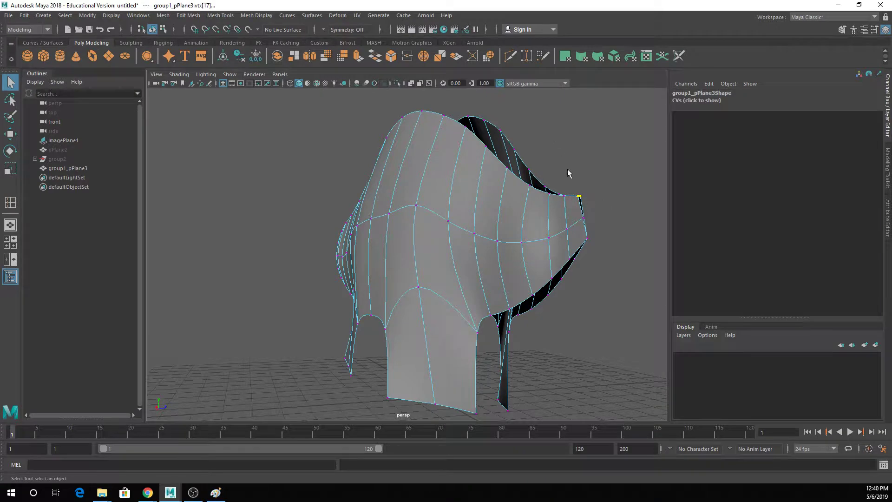
left_click(426, 61)
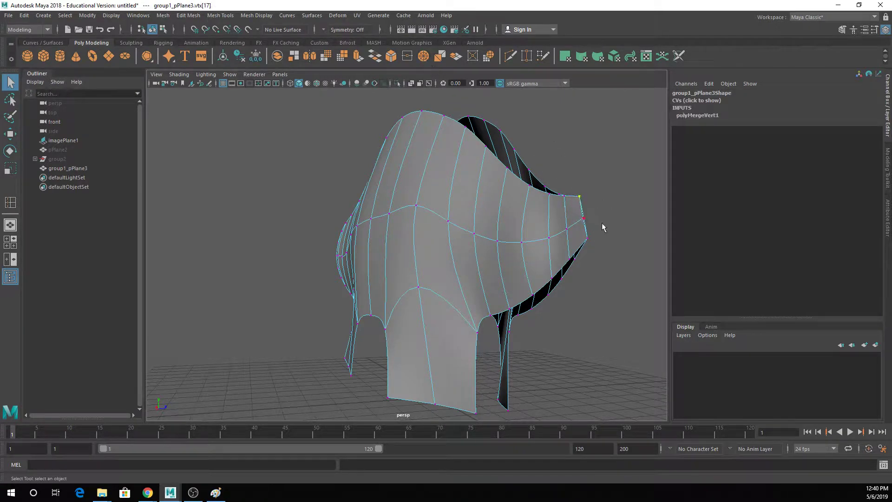
key("g")
left_click_drag(599, 223, 503, 240)
key("g")
left_click_drag(570, 225, 433, 259, "alt")
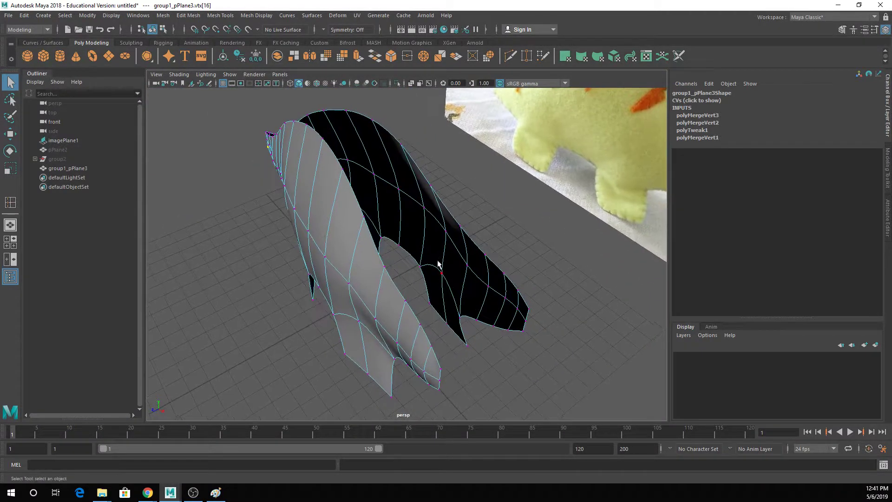
Step: Switch the mesh to edge selection and examine the head seam in the reference photo open in Paint
right_click_drag(434, 259, 415, 140)
left_click_drag(480, 296, 402, 268, "alt")
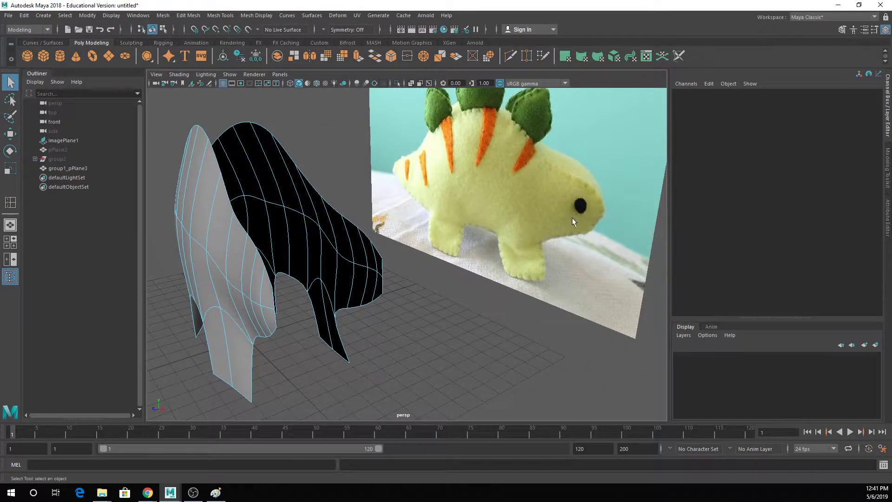
left_click(215, 493)
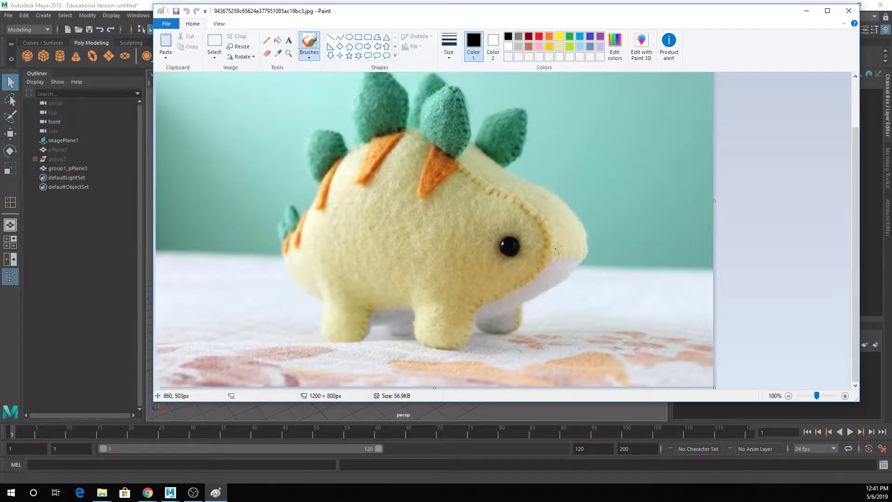
left_click(806, 10)
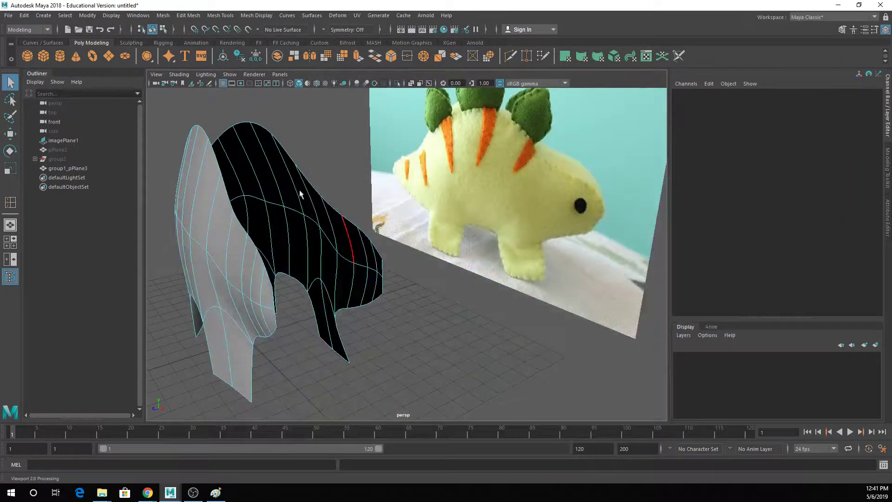
Step: Bridge the front nose edges of the two halves with a new face using Append to Polygon
left_click(220, 16)
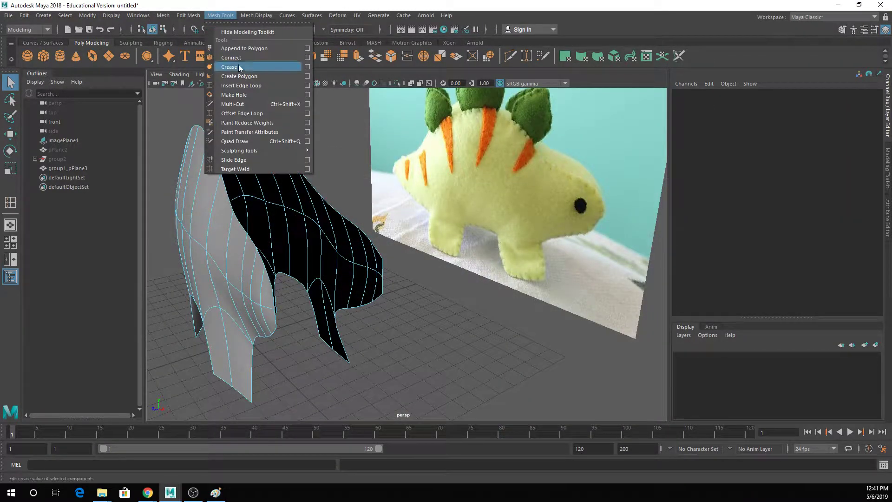
left_click(244, 48)
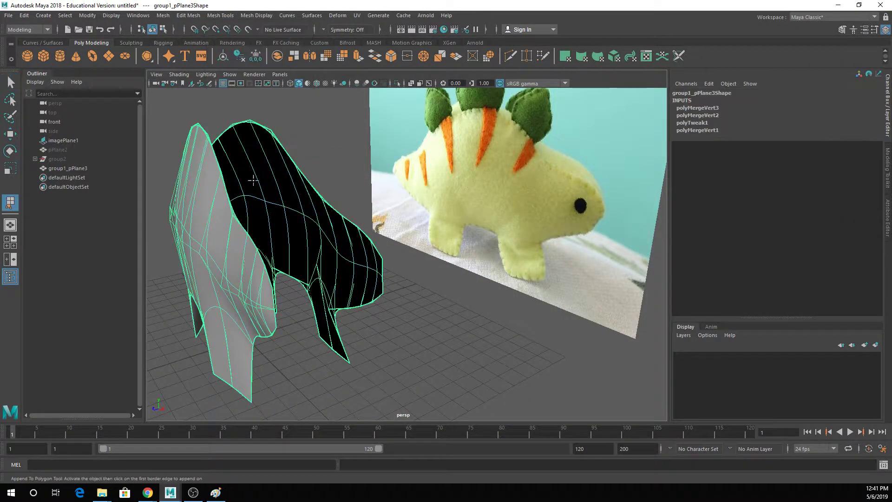
left_click(275, 287)
left_click(380, 261)
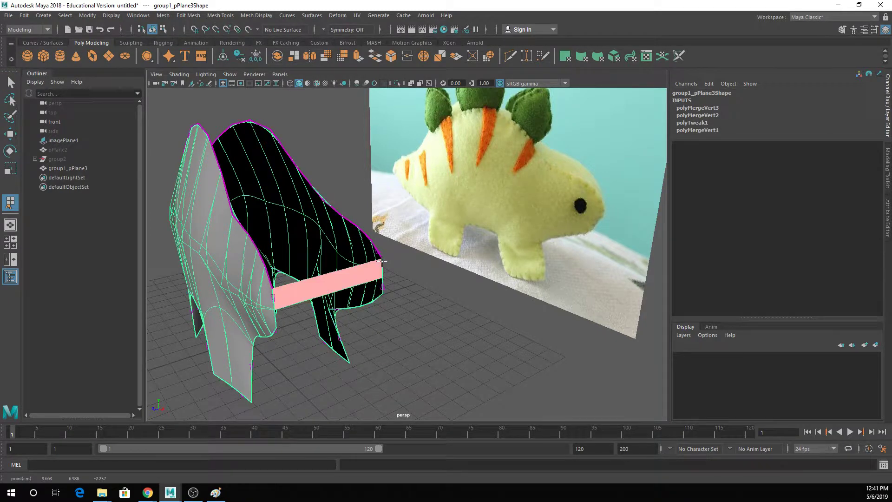
key("Return")
Step: Bridge the open top border edges of the two body halves from head to tail, using 1 division
scroll(383, 265, "up", 5)
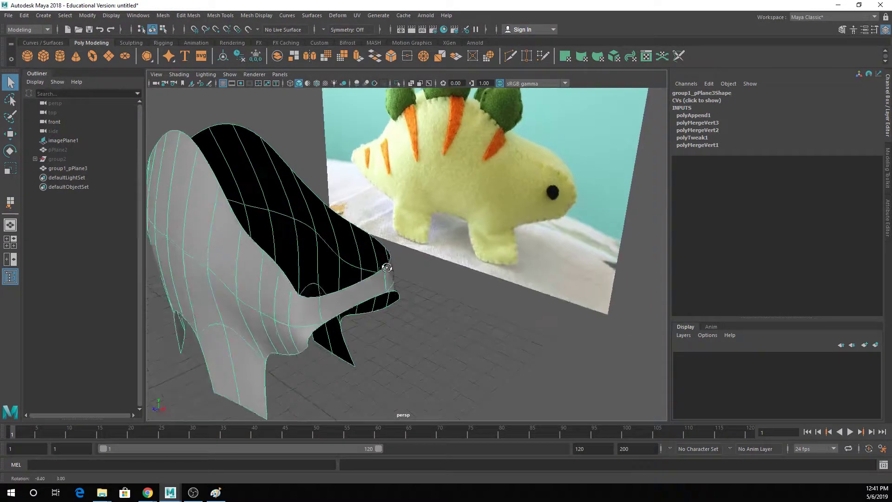
right_click(396, 253)
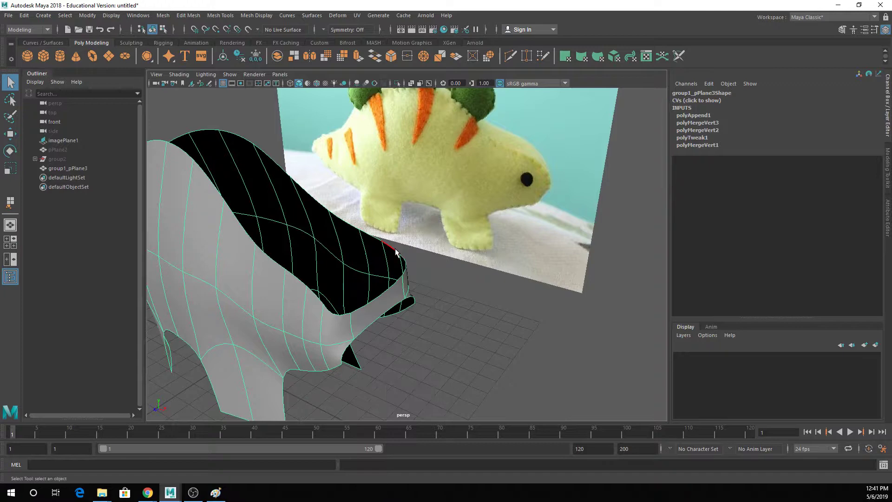
left_click(396, 253)
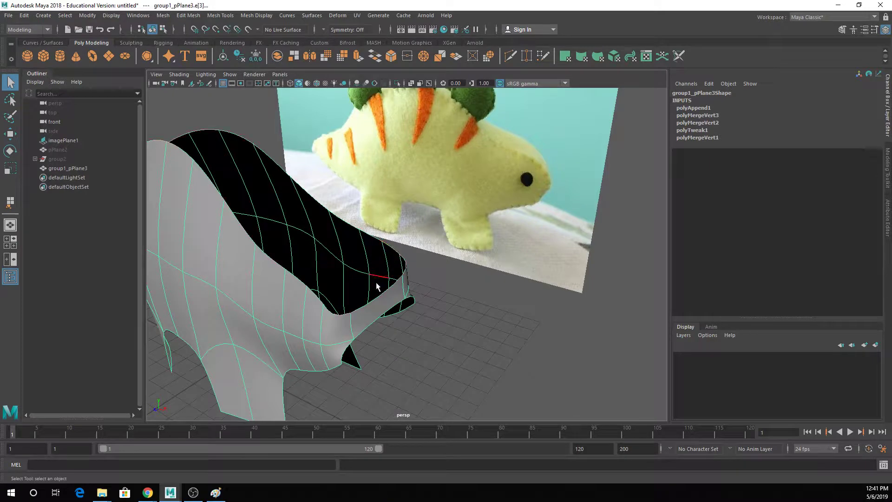
left_click_drag(374, 283, 384, 299, "alt")
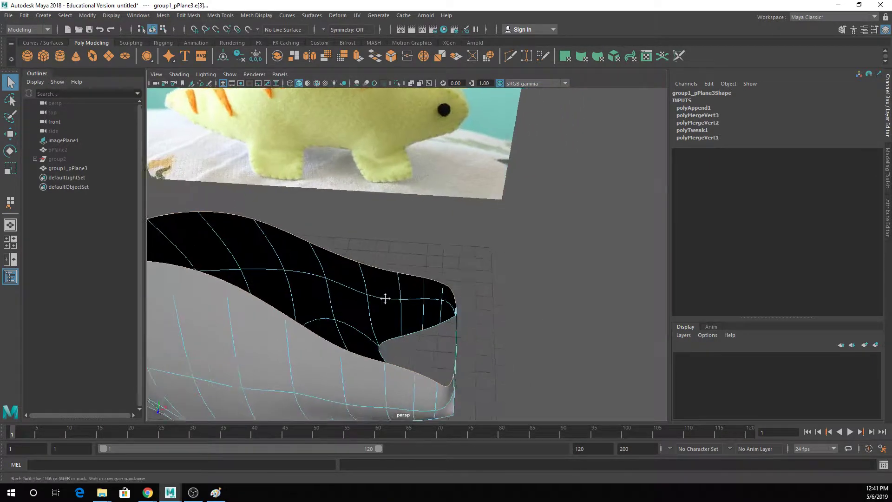
middle_click_drag(384, 299, 590, 260, "alt")
left_click_drag(188, 251, 193, 265, "ctrl")
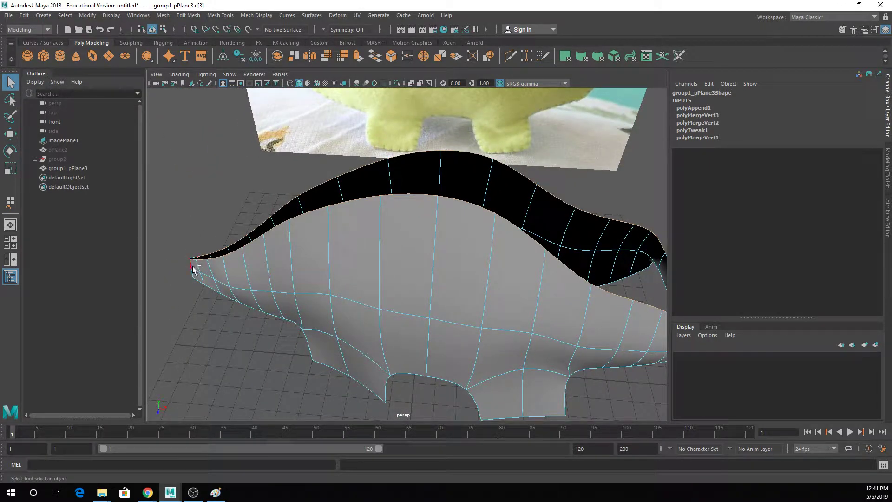
left_click_drag(189, 307, 277, 296, "alt")
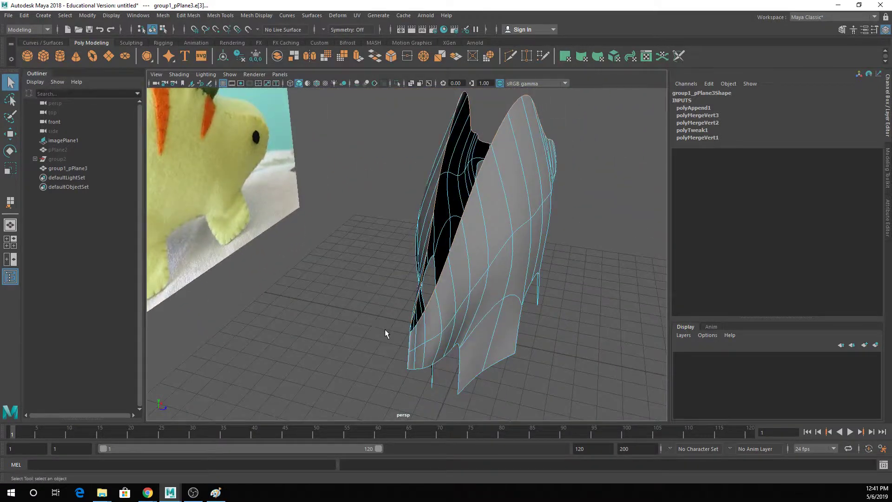
scroll(384, 328, "up", 8)
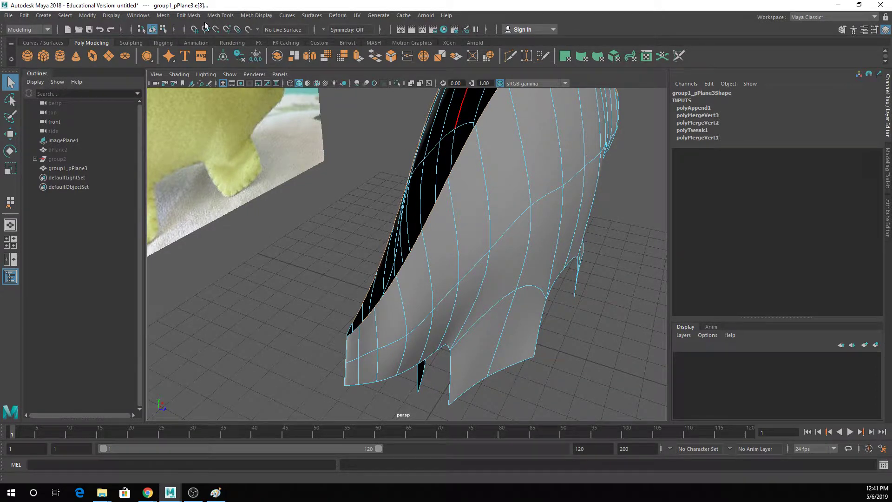
left_click(165, 17)
left_click(391, 188)
scroll(457, 161, "down", 3)
middle_click_drag(458, 160, 419, 226, "alt")
left_click_drag(382, 269, 399, 258, "alt")
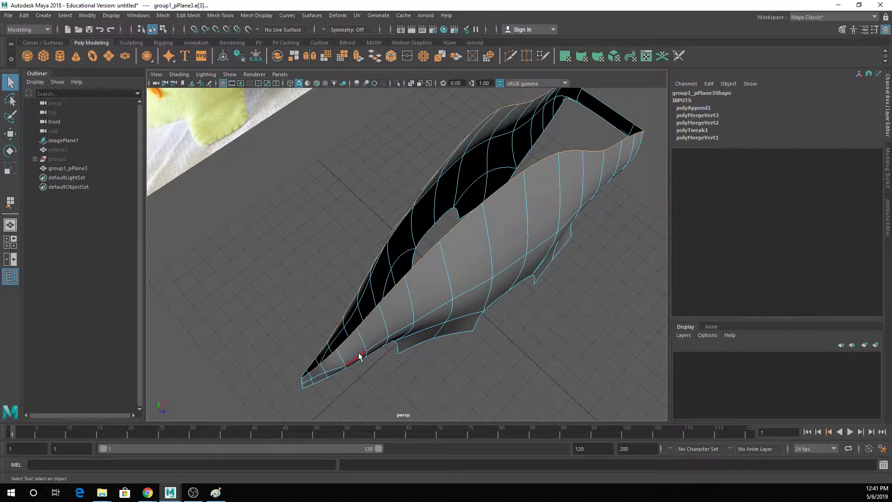
left_click(185, 16)
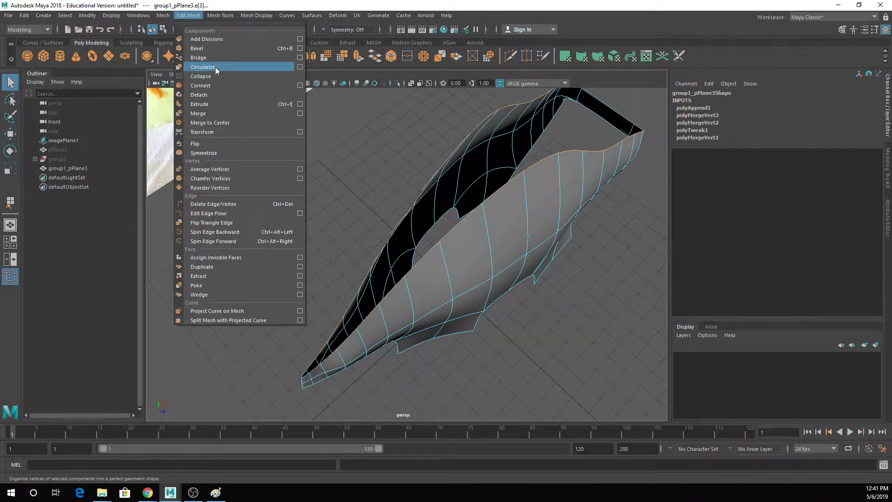
left_click(205, 57)
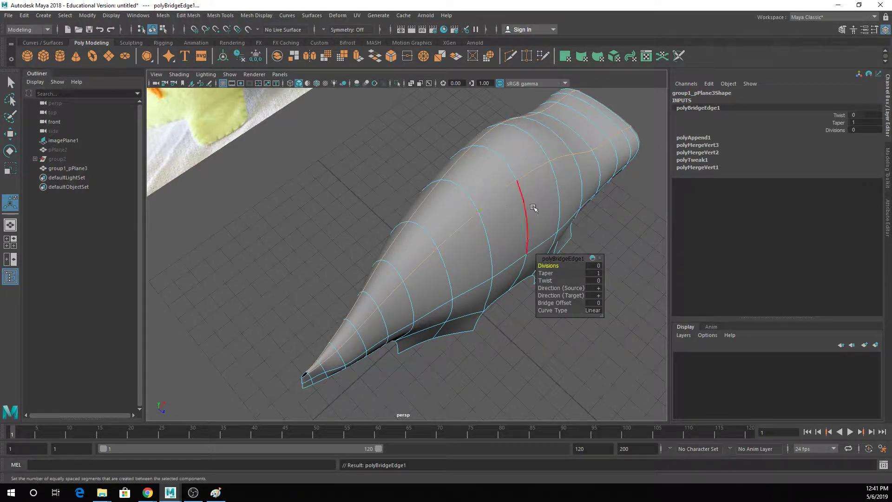
left_click_drag(546, 265, 510, 153)
Step: Return to object mode, select the bridged dinosaur mesh, and display it in smooth preview
right_click(459, 116)
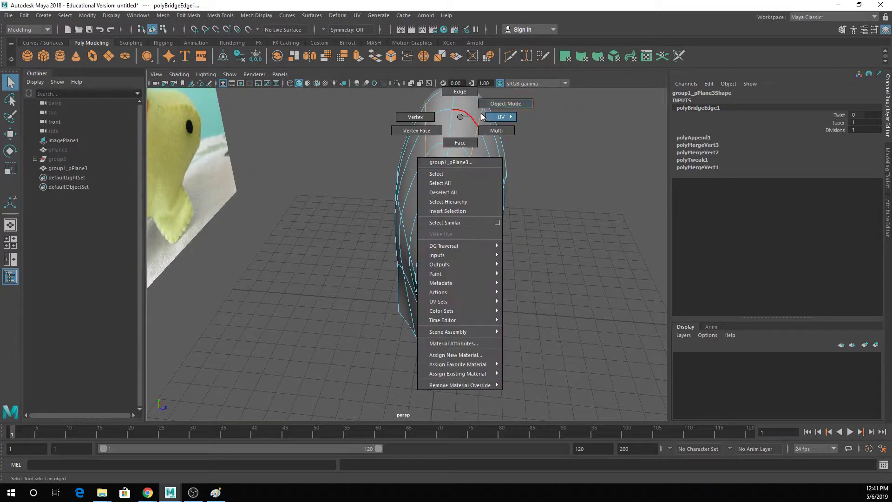
right_click_drag(481, 117, 505, 104)
left_click(567, 155)
left_click_drag(566, 158, 399, 230, "alt")
scroll(493, 212, "down", 3)
left_click(399, 230)
key("3")
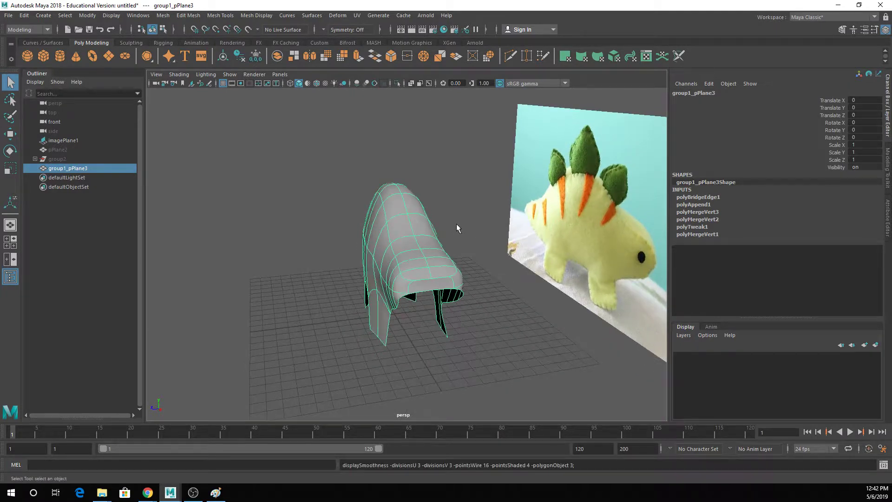
Step: Fill the small triangular hole on top of the tail tip with a face using Append to Polygon
left_click_drag(456, 224, 513, 225, "alt")
left_click_drag(448, 207, 541, 211, "alt")
scroll(493, 252, "up", 4)
middle_click_drag(484, 245, 476, 171, "alt")
left_click_drag(459, 179, 440, 201, "alt")
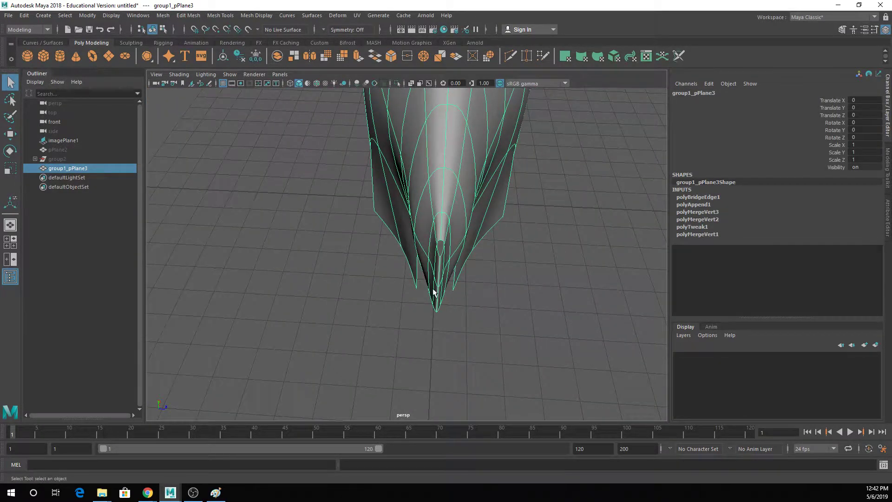
scroll(452, 258, "up", 4)
mouse_move(422, 255)
left_mouse_down("alt")
mouse_move(454, 252)
mouse_move(432, 243)
left_mouse_up("alt")
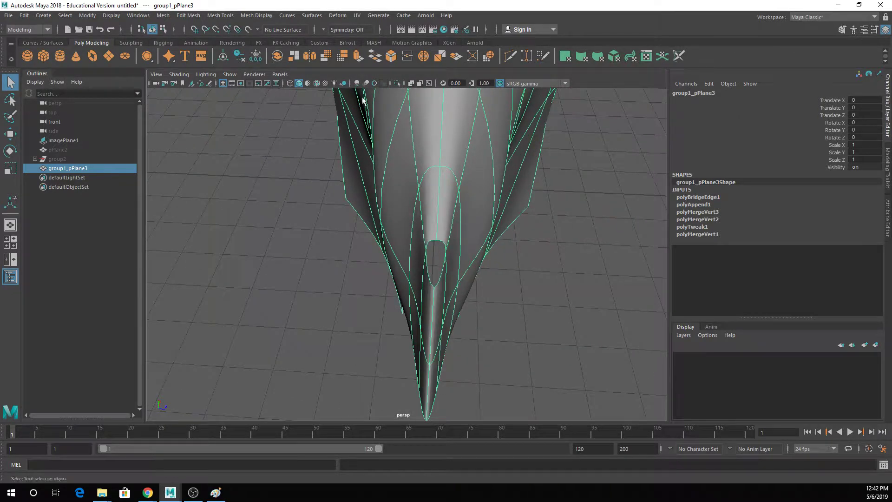
left_click(222, 15)
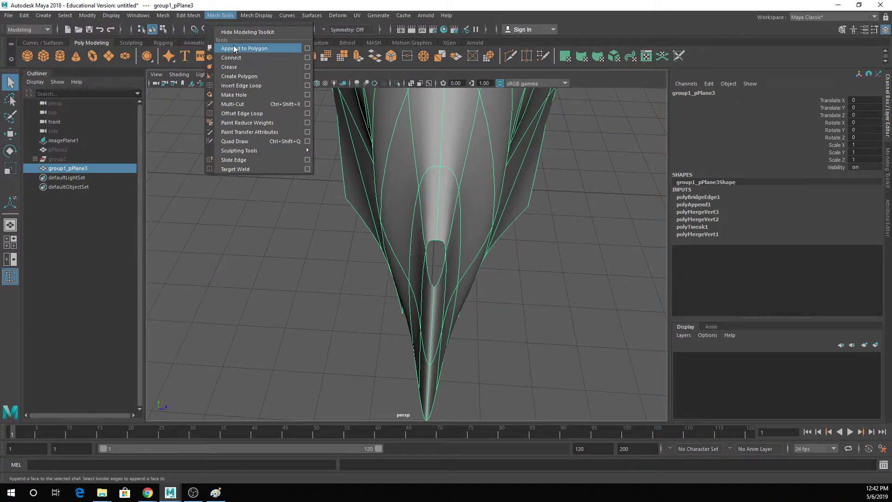
left_click(250, 48)
left_click(424, 242)
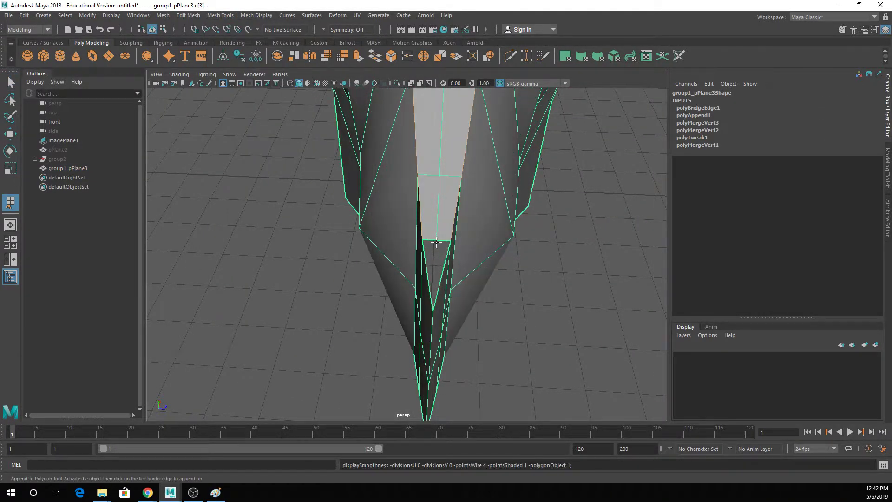
left_click(442, 275)
key("Return")
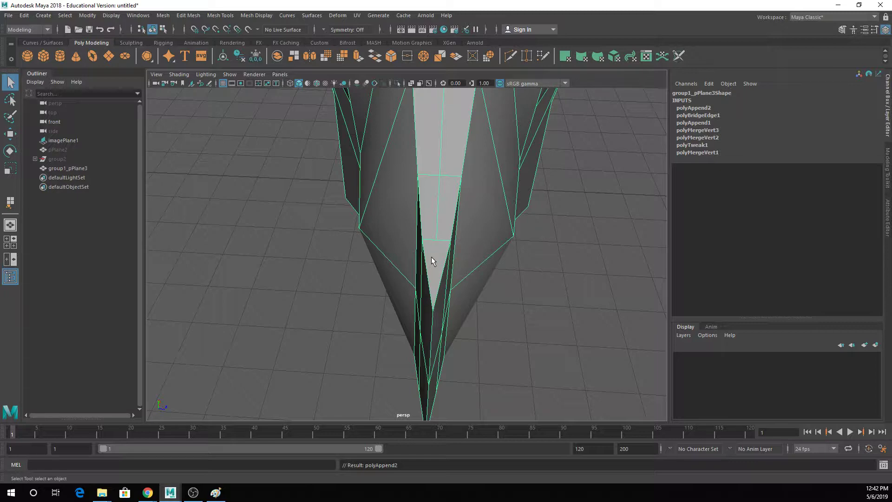
Step: Display the mesh in smooth preview and delete the undivided face that spans the front of the nose
key("3")
scroll(431, 256, "down", 3)
left_click_drag(431, 258, 372, 198, "alt")
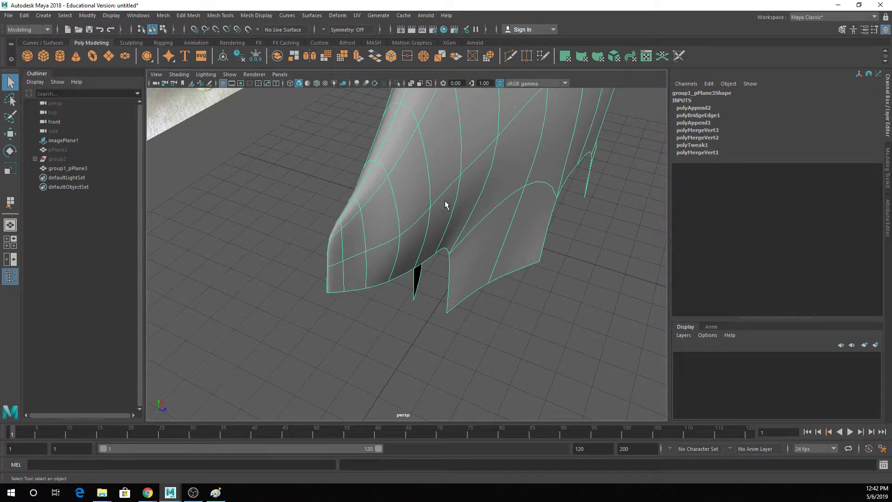
scroll(446, 204, "down", 3)
left_click_drag(446, 203, 312, 203, "alt")
mouse_move(312, 204)
middle_mouse_down("alt")
mouse_move(358, 214)
mouse_move(314, 208)
middle_mouse_up("alt")
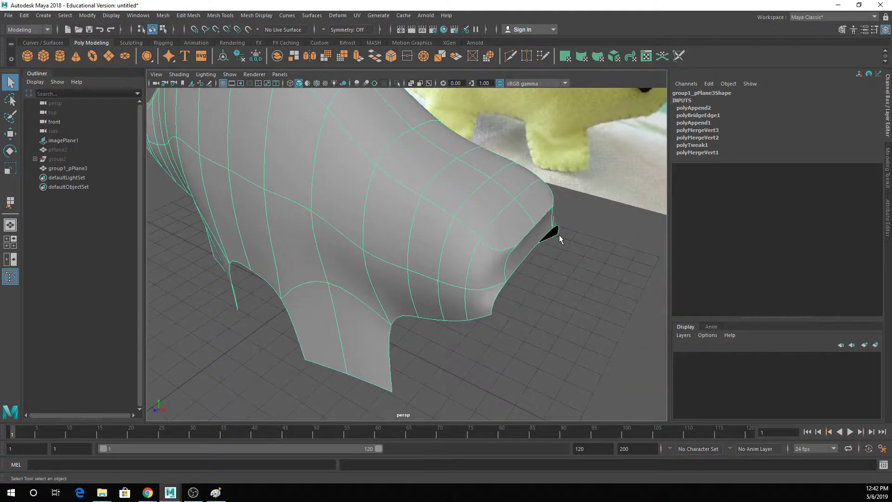
left_click_drag(560, 236, 523, 229, "alt")
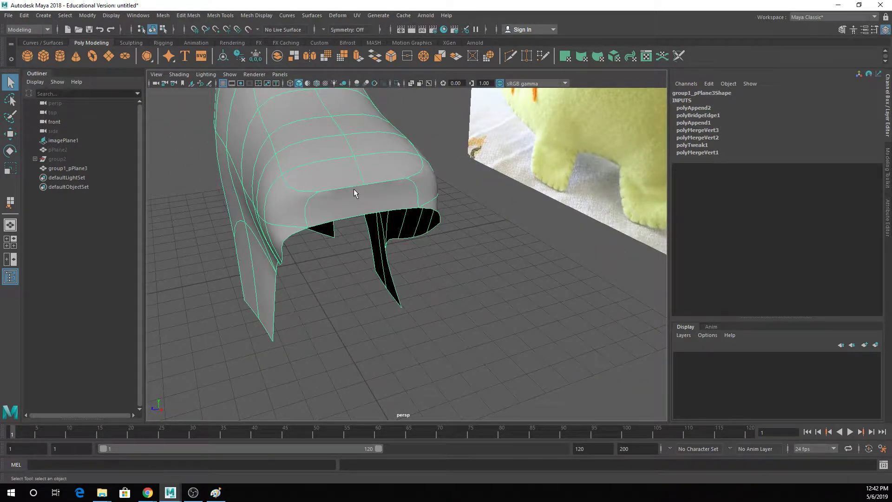
right_click_drag(354, 193, 362, 208)
left_click(360, 208)
key("Delete")
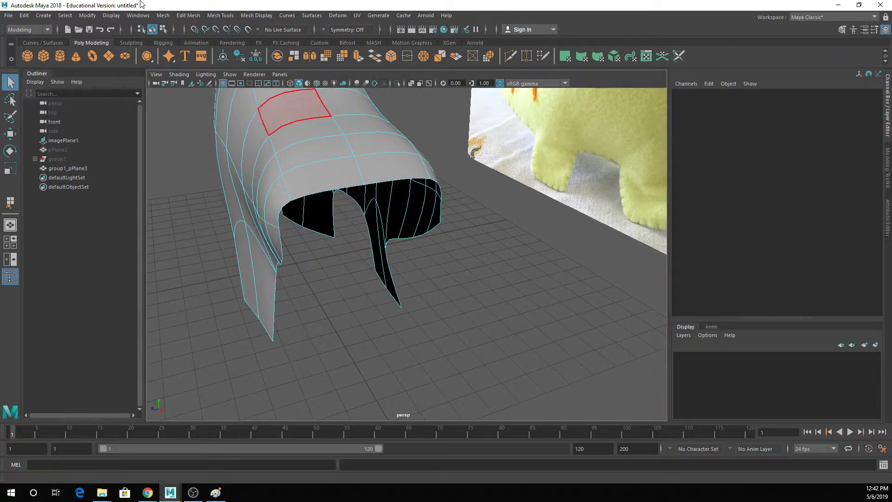
Step: Bridge the front nose edges of the two halves with 1 division, working on the unsmoothed mesh
left_click(191, 17)
left_click(402, 176)
right_click_drag(388, 175, 399, 149)
key("1")
left_click(278, 213)
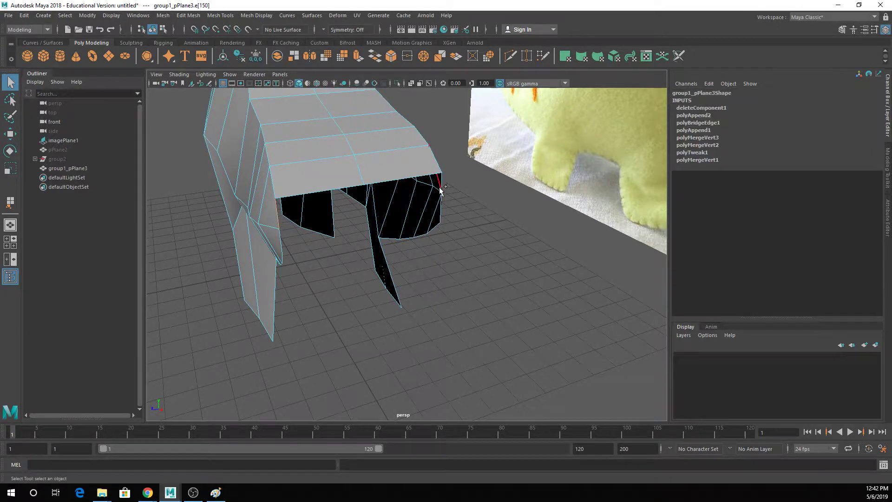
left_click_drag(445, 185, 441, 197, "alt")
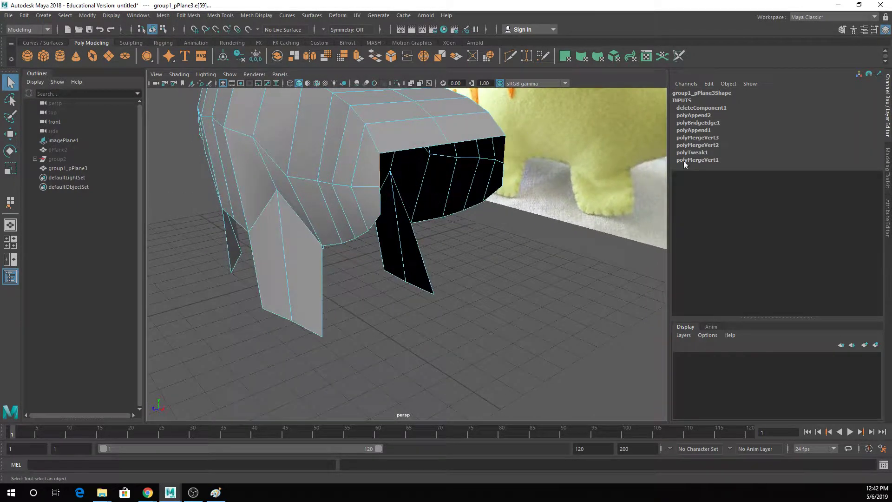
left_click(194, 16)
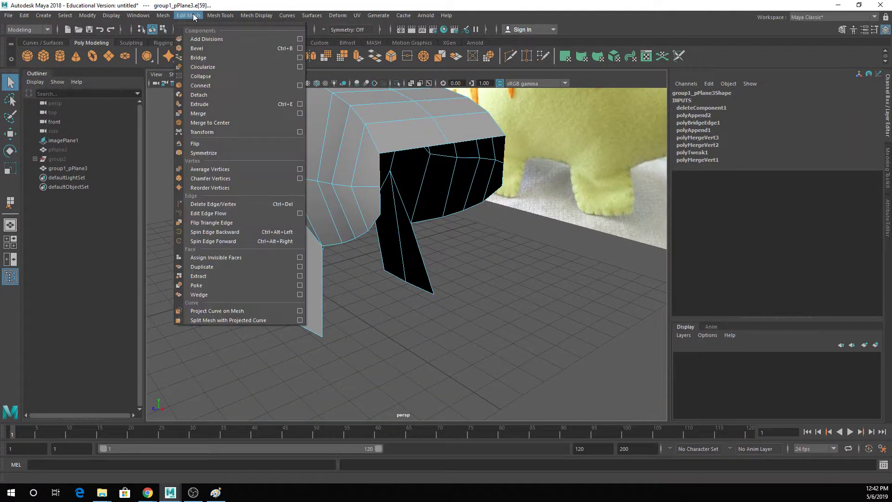
left_click(199, 57)
left_click_drag(547, 265, 558, 265)
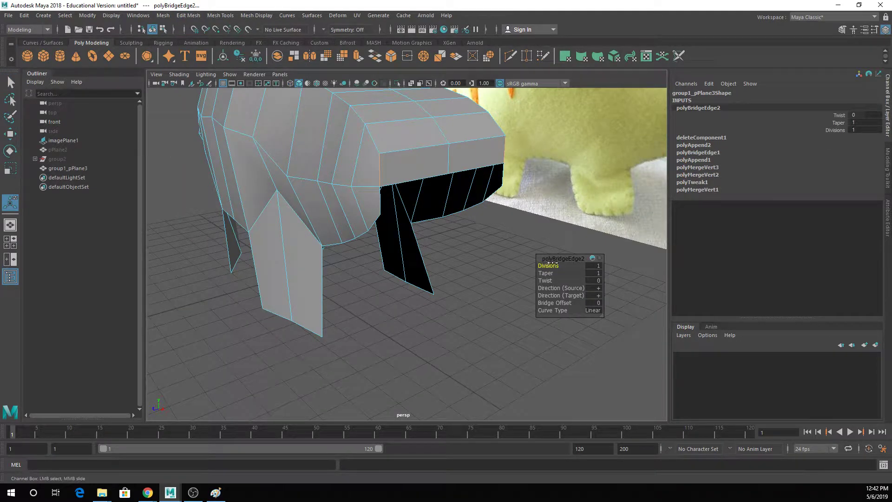
key("q")
Step: Select the two coincident vertices at the upper centre of the nose and display the mesh in smooth preview
key("F9")
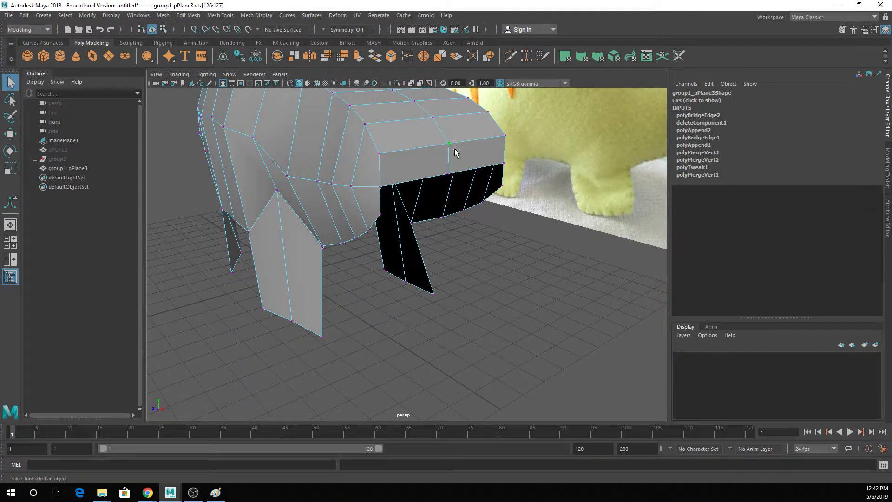
key("3")
scroll(483, 150, "up", 3)
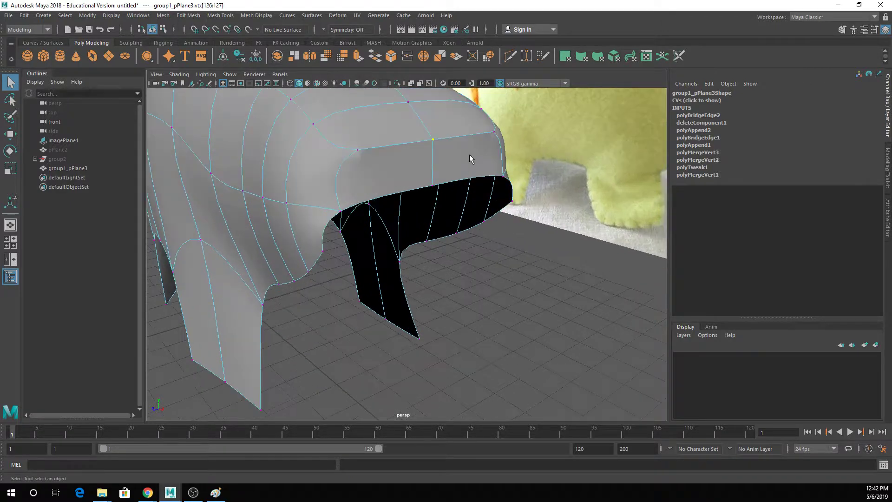
scroll(458, 200, "up", 4)
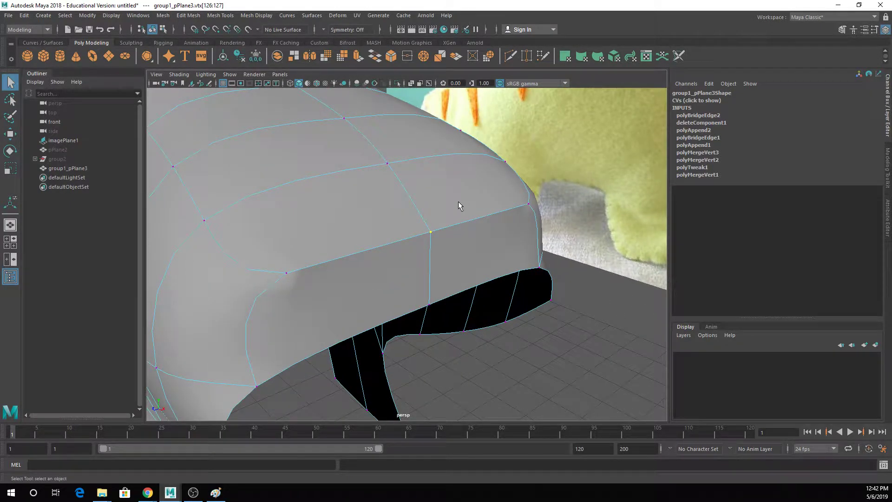
Step: Compare the snout's upper crease in the unsmoothed and smoothed mesh display and inspect it from the side
scroll(458, 202, "down", 2)
key("1")
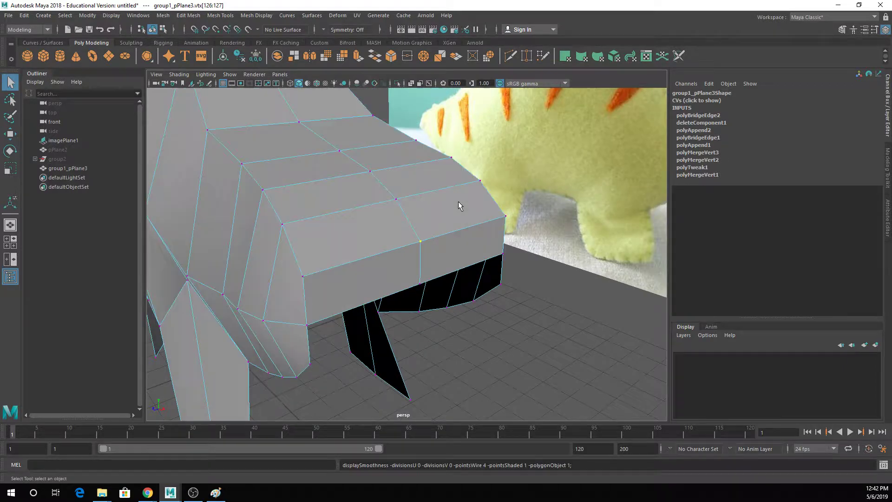
key("3")
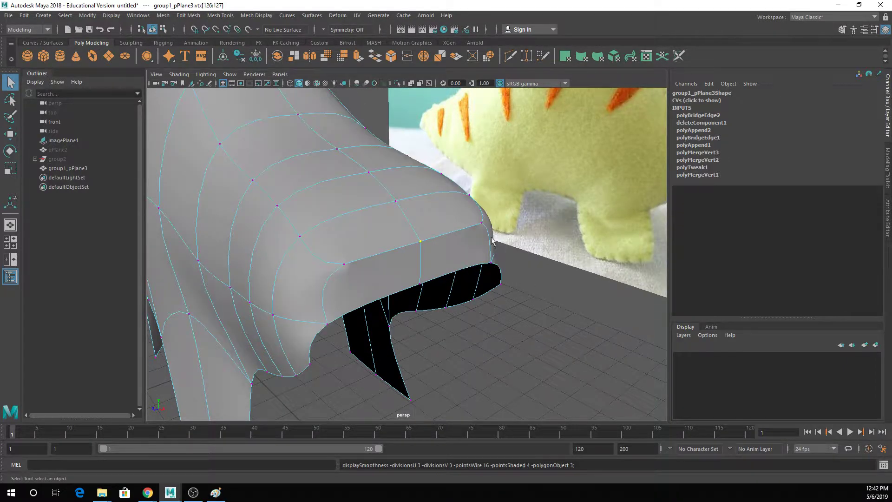
right_click_drag(487, 225, 531, 211)
left_click(527, 264)
left_click_drag(372, 300, 401, 291, "alt")
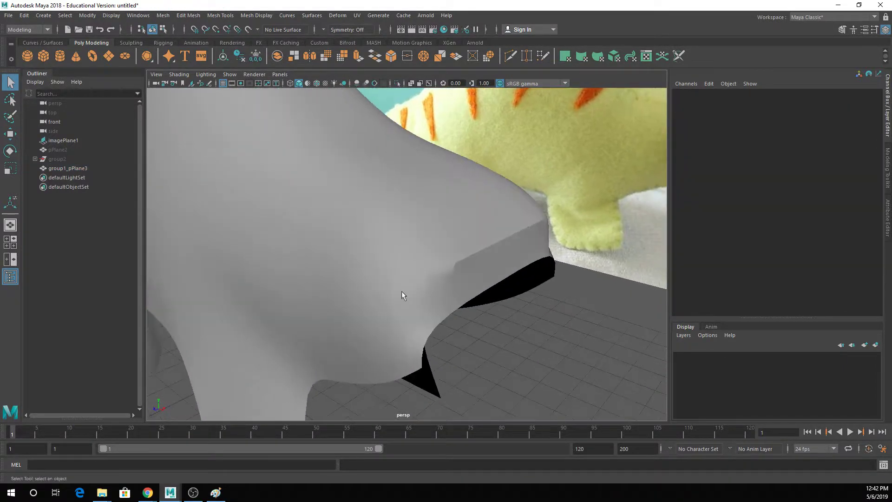
left_click(468, 257)
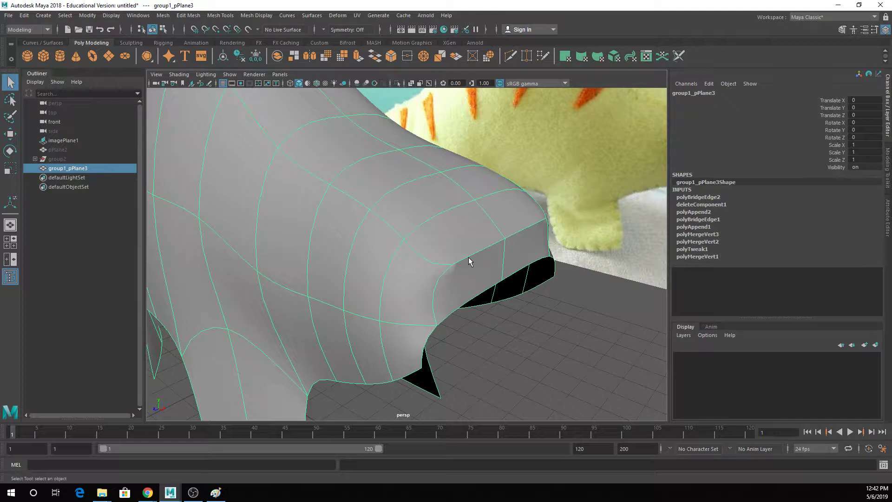
Step: Try moving the middle vertex of the snout's crease upward to test the seam, and undo the move
right_click_drag(497, 250, 445, 225)
left_click(506, 240)
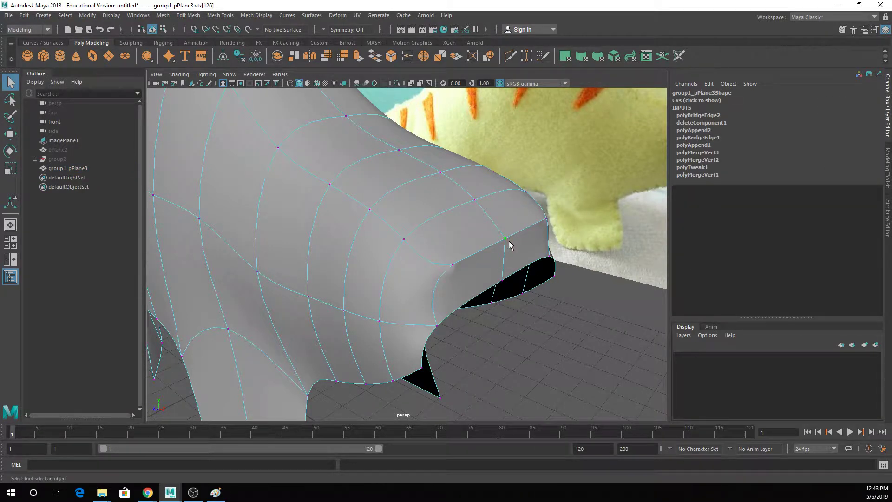
key("w")
left_click_drag(509, 213, 496, 143)
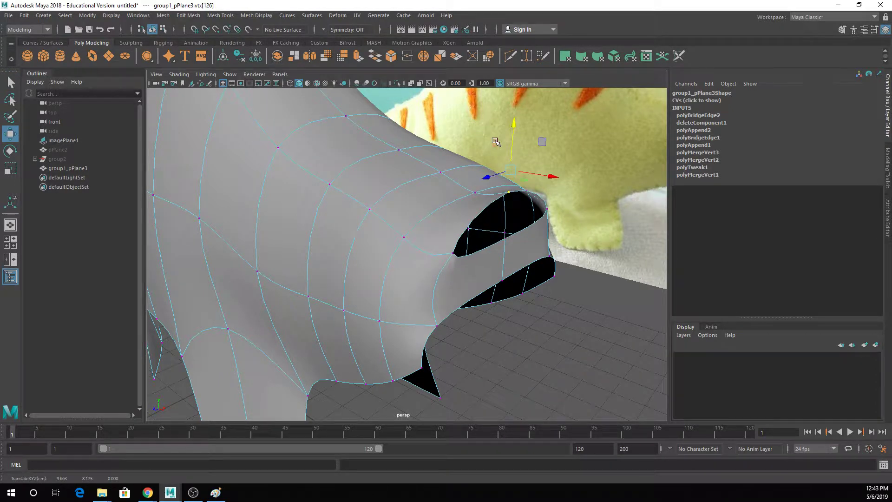
key("ctrl+z")
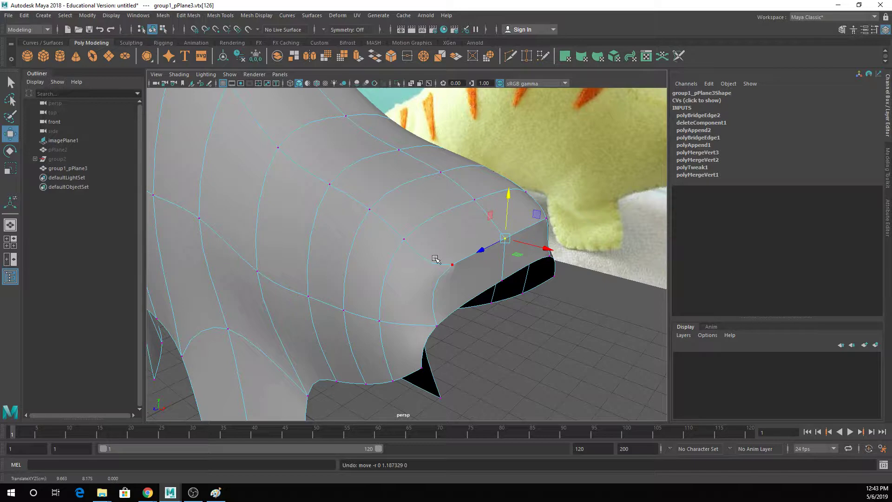
Step: Merge the overlapping vertices at the middle of the snout's crease, checking them in wireframe display
key("q")
left_click(504, 239)
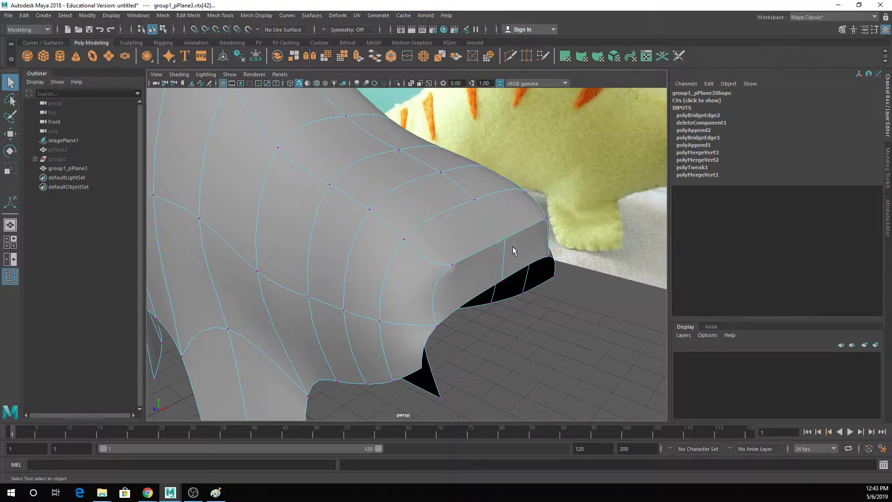
key("4")
mouse_move(509, 240)
left_mouse_down("alt")
mouse_move(536, 213)
mouse_move(527, 241)
left_mouse_up("alt")
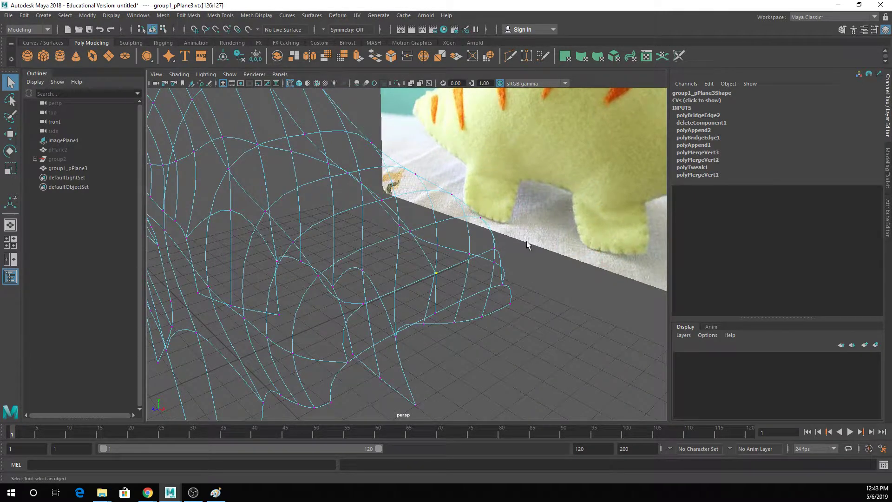
key("5")
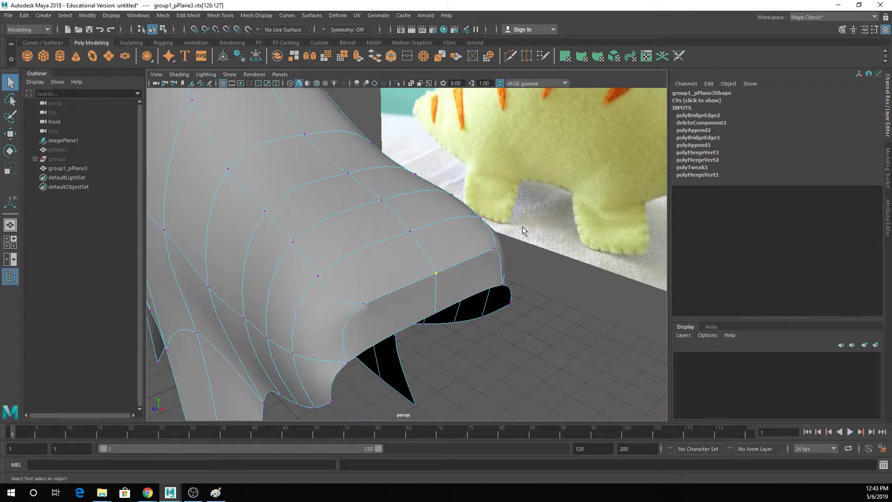
left_click(424, 59)
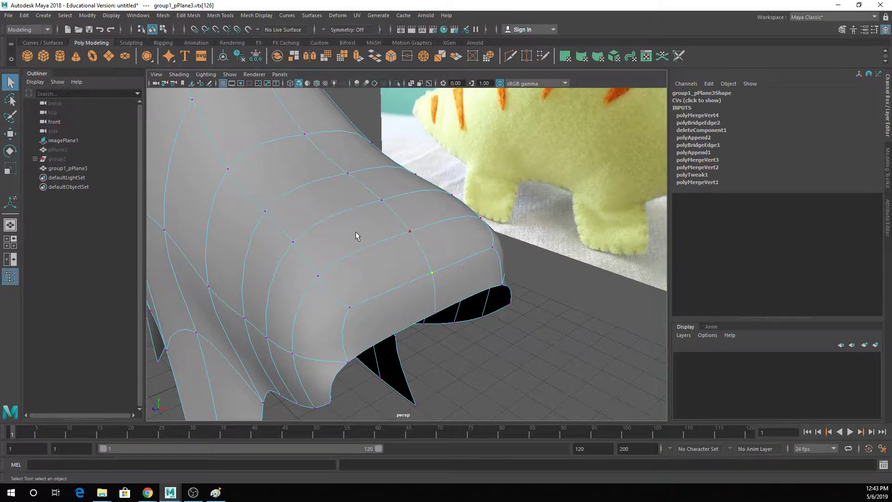
Step: Try to bridge the border edges selected around the body's open underside
scroll(376, 217, "down", 10)
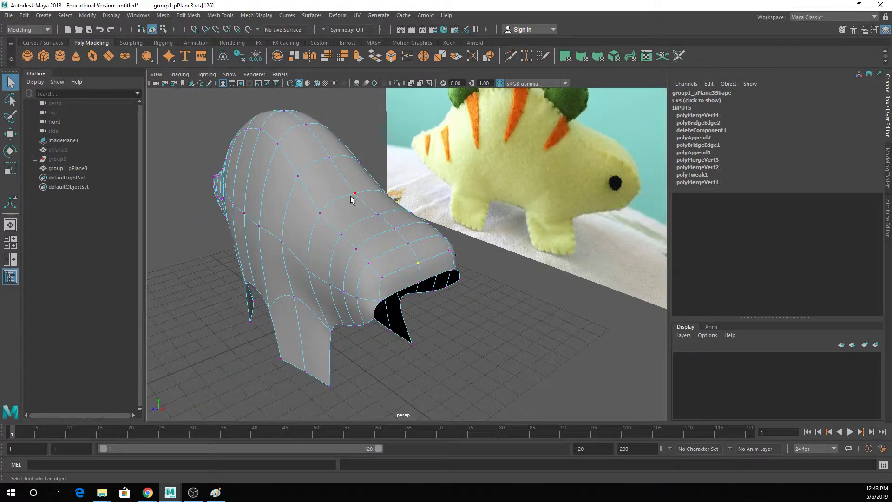
right_click_drag(356, 196, 372, 133)
left_click_drag(372, 133, 389, 246, "alt")
left_click(374, 211)
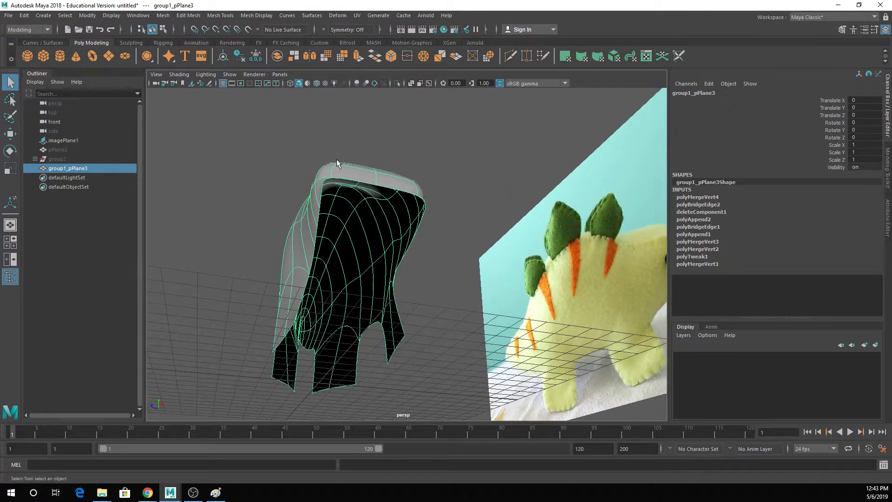
key("1")
right_click_drag(335, 183, 333, 160)
left_click(321, 189)
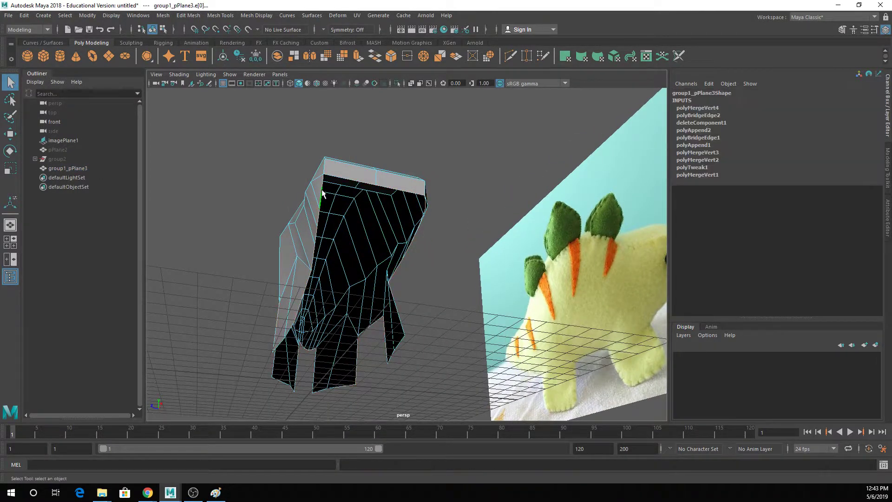
left_click_drag(378, 188, 375, 193, "alt")
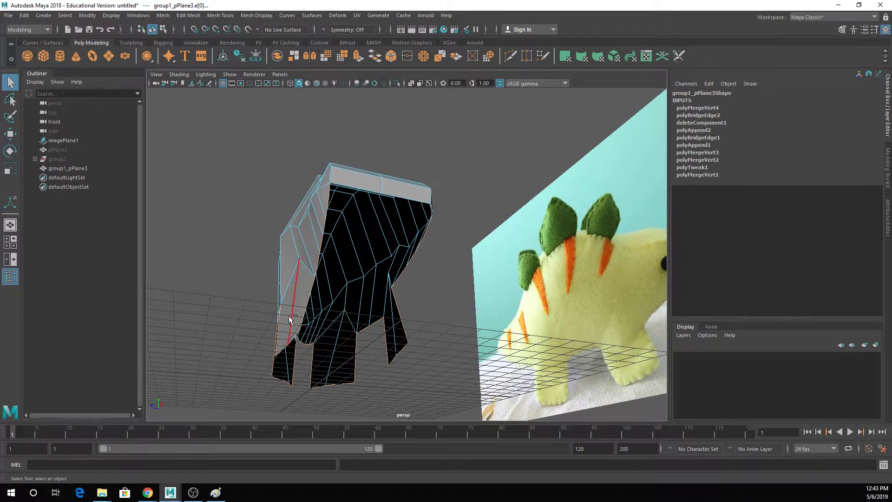
mouse_move(315, 348)
left_mouse_down("alt")
mouse_move(330, 355)
mouse_move(312, 346)
left_mouse_up("alt")
left_click_drag(250, 344, 508, 385)
left_click_drag(225, 344, 309, 296, "alt")
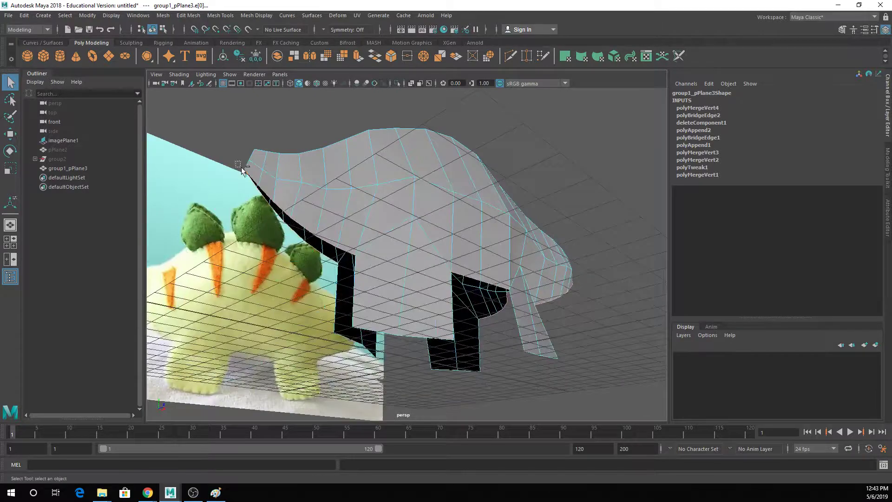
left_click_drag(446, 244, 263, 244, "alt")
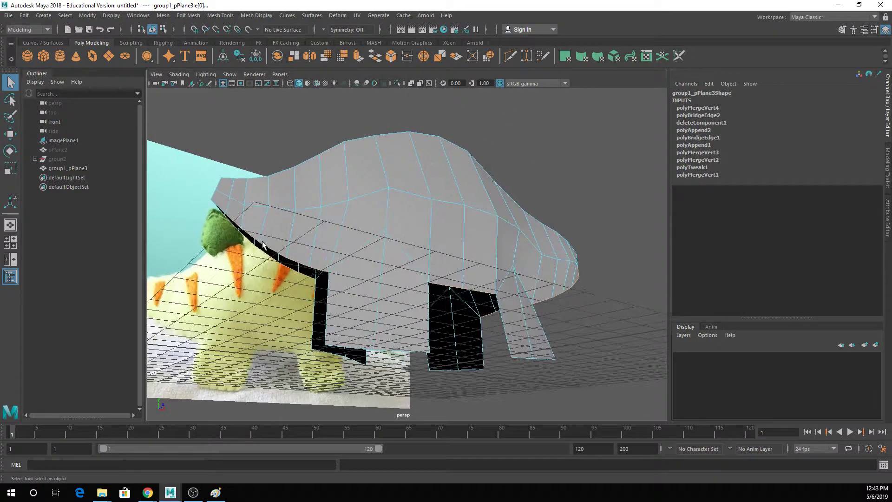
left_click_drag(367, 214, 267, 233, "alt")
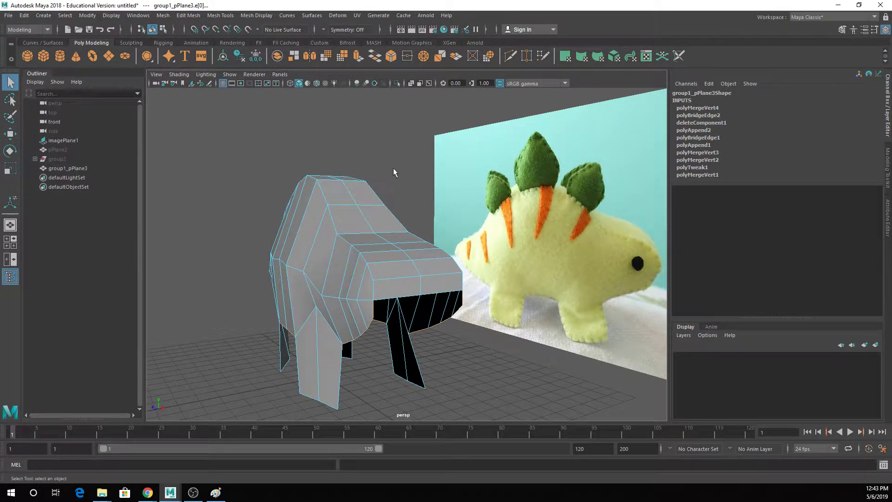
left_click_drag(375, 310, 419, 310, "alt")
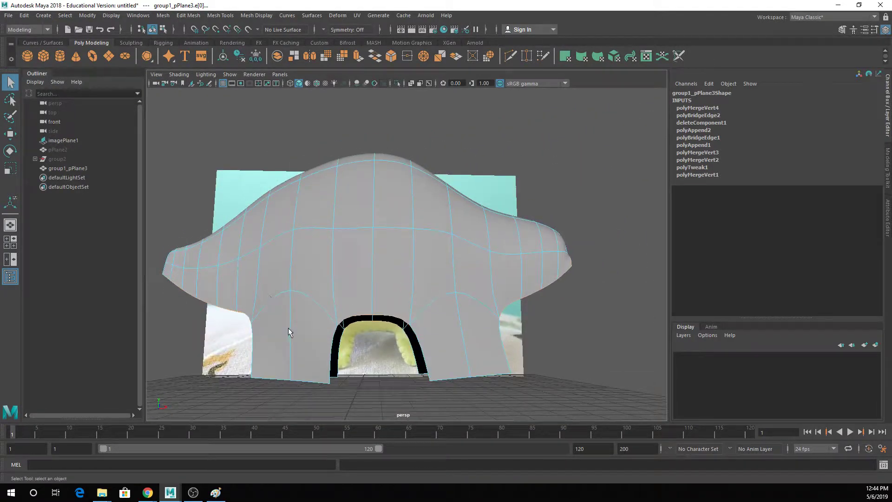
left_click_drag(371, 342, 301, 320, "alt")
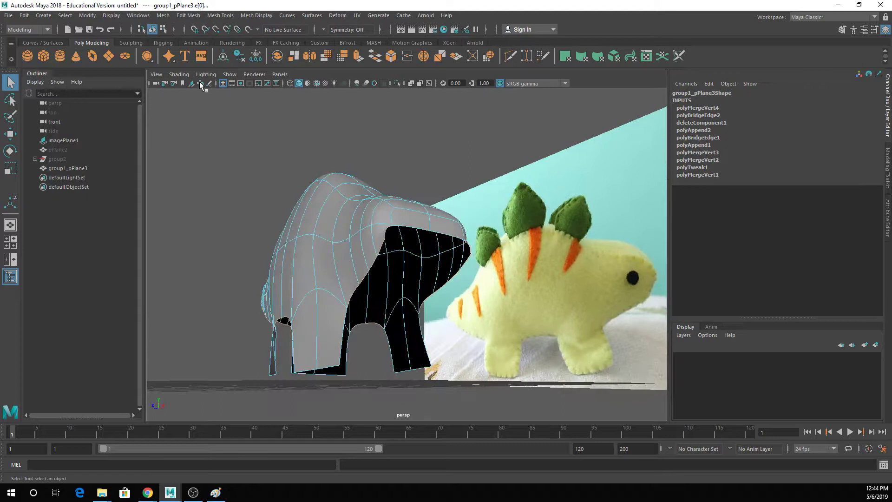
left_click(188, 16)
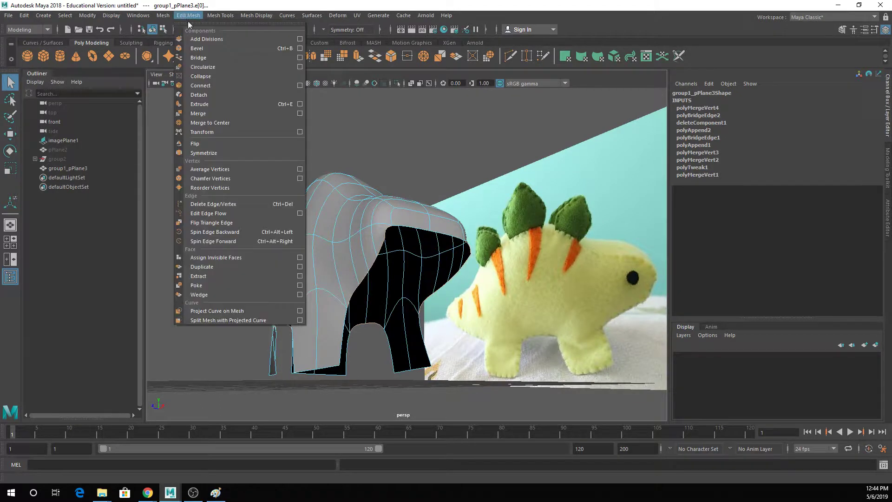
left_click(210, 58)
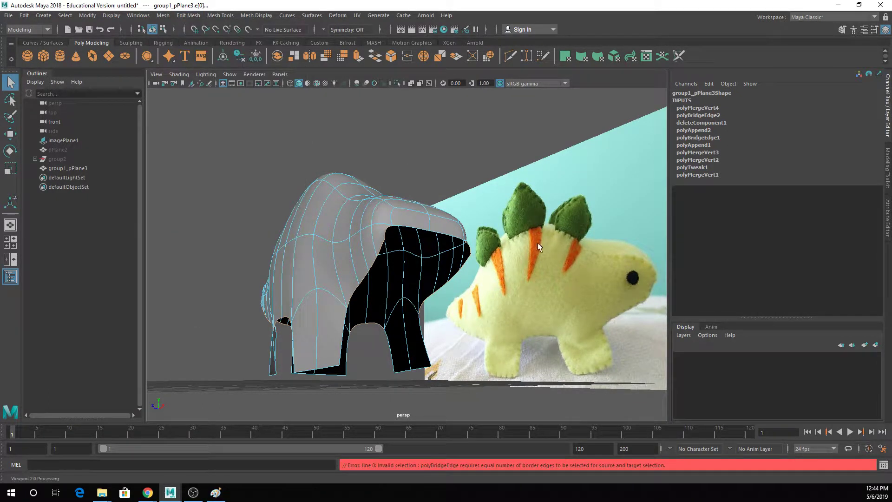
Step: Bridge the open border edges beneath the head between the two body sides, with Taper 2.3 and 1 division
left_click_drag(535, 243, 551, 246, "alt")
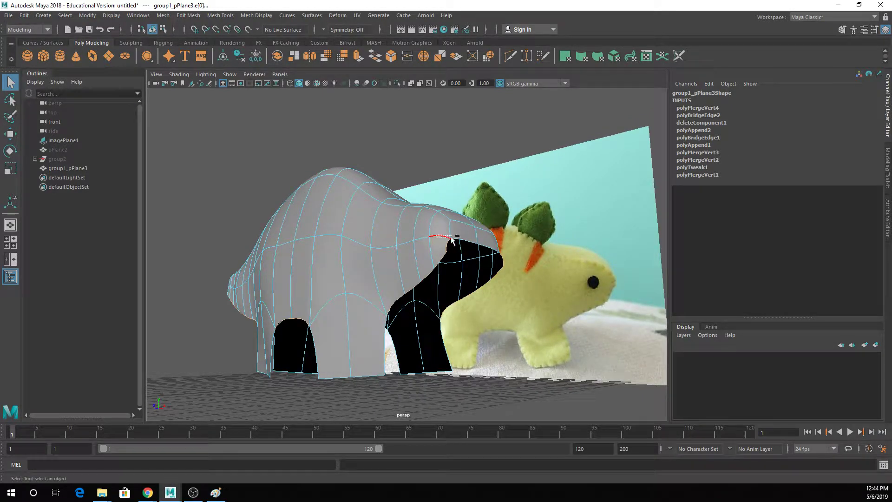
mouse_move(441, 235)
left_mouse_down("alt")
mouse_move(557, 242)
mouse_move(572, 228)
mouse_move(491, 231)
mouse_move(457, 253)
mouse_move(429, 256)
mouse_move(428, 247)
left_mouse_up("alt")
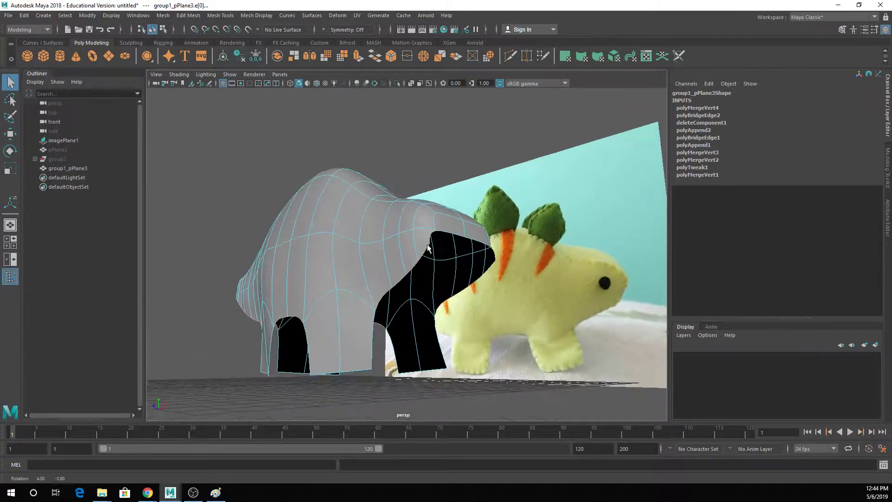
left_click(430, 236)
left_click(440, 303, "shift")
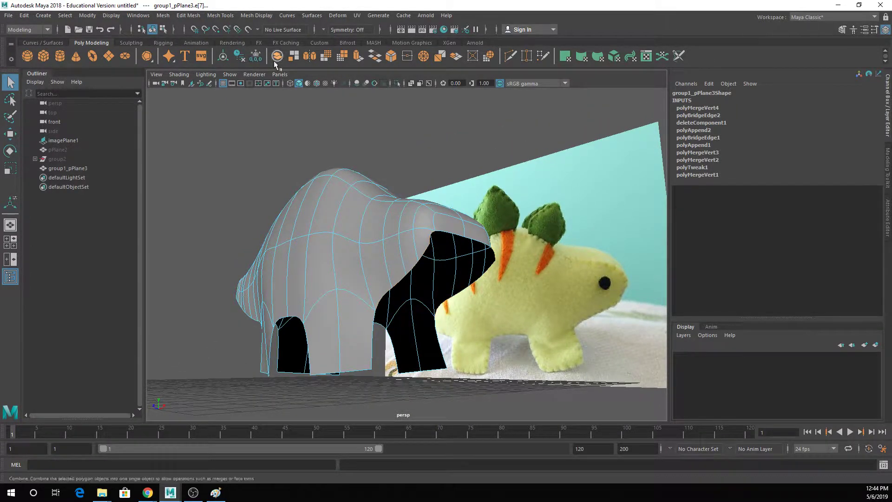
left_click(190, 16)
left_click(211, 59)
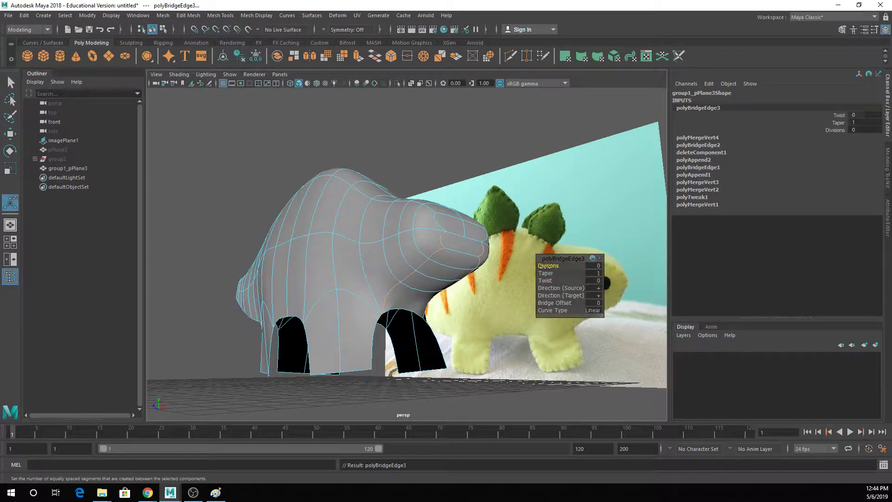
middle_click_drag(553, 266, 559, 266)
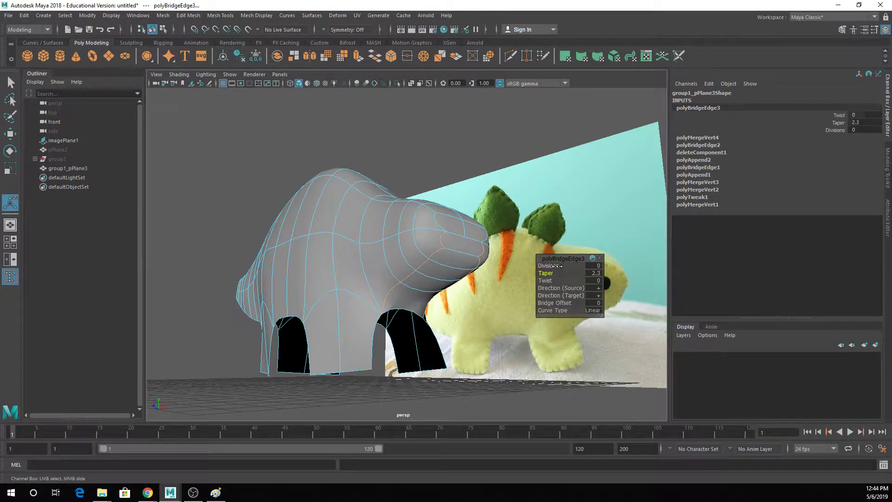
left_click_drag(549, 266, 553, 266)
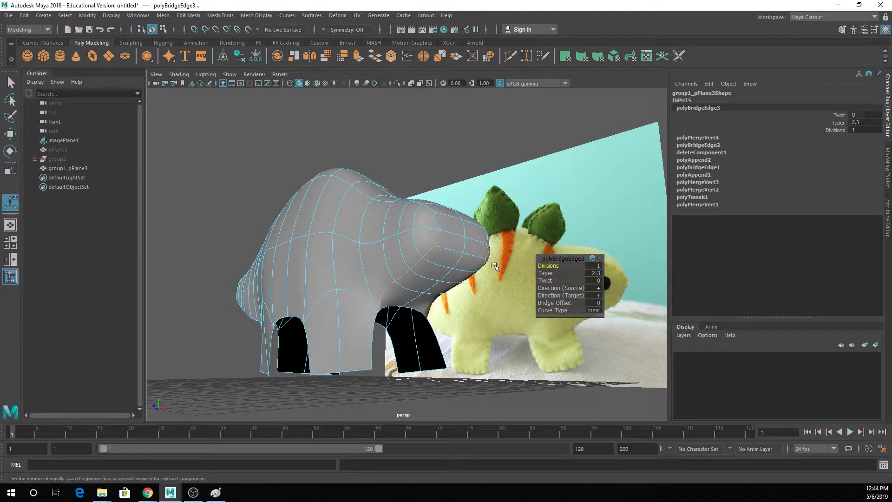
Step: Bridge the two opposite belly border edges in the arch between the front and hind legs
left_click_drag(439, 269, 393, 284, "alt")
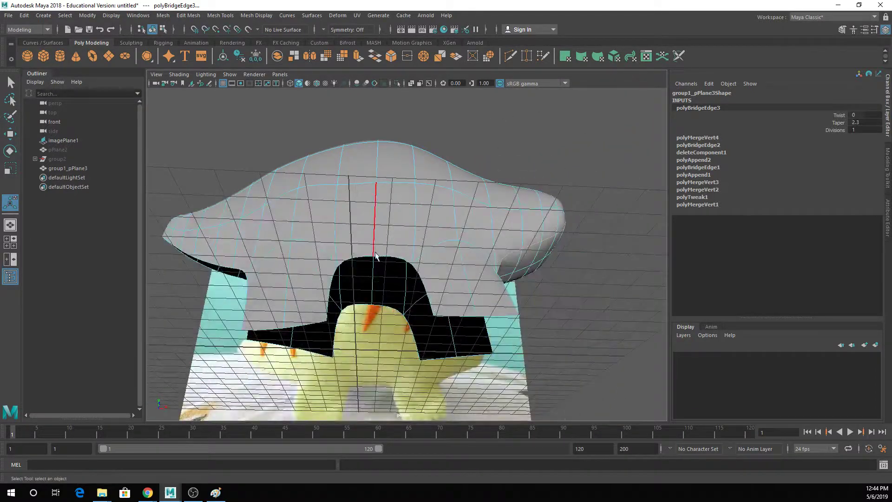
key("q")
left_click(390, 306, "shift")
left_click(356, 304, "shift")
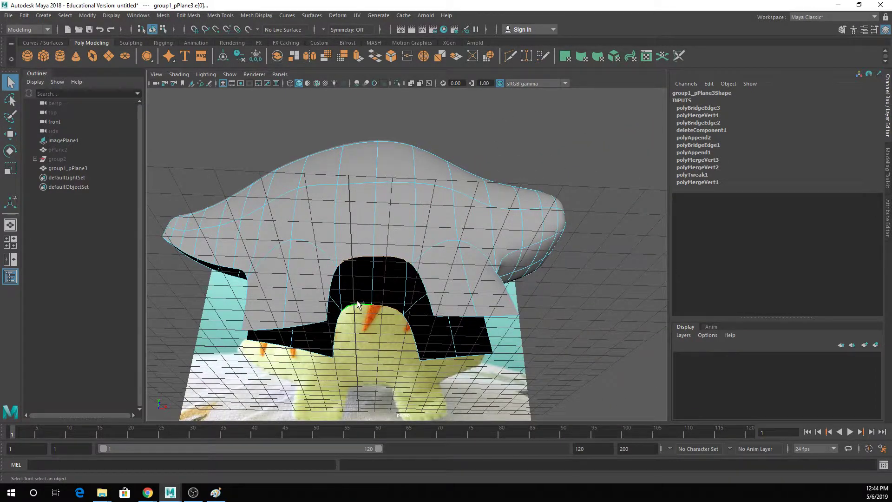
key("g")
left_click_drag(562, 263, 472, 230)
Step: Bridge the open border edges along the tail's underside between both body sides, with 1 division
left_click(401, 254)
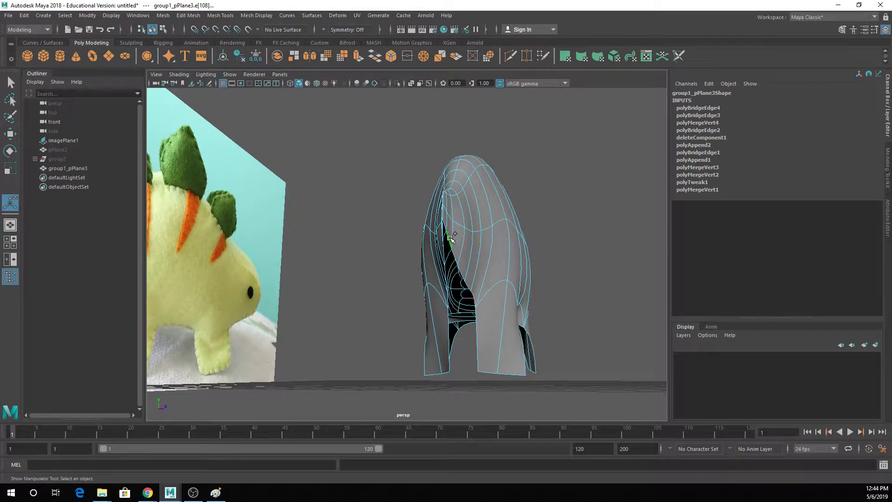
left_click(450, 289)
left_click_drag(450, 302, 551, 297, "alt")
left_click(558, 310, "shift")
key("g")
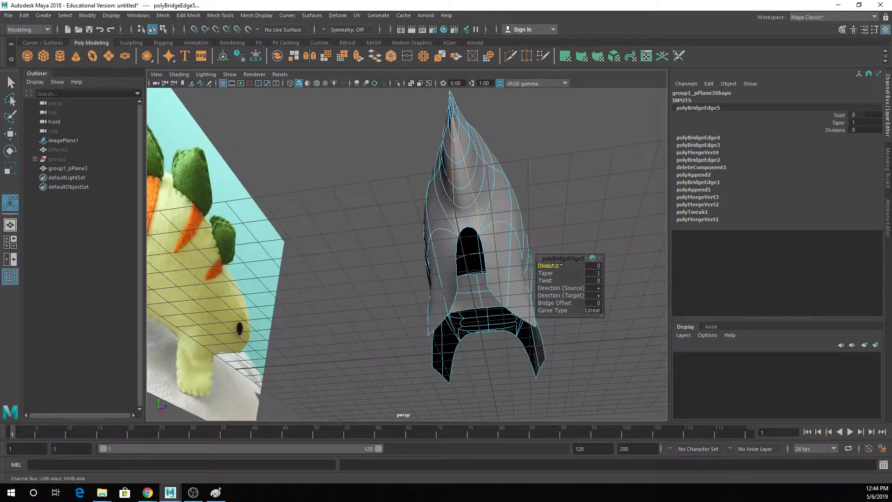
left_click_drag(554, 266, 559, 266)
Step: Examine the body's centre line and leg openings in the side view, both shaded and wireframe, and from below in perspective
key("space")
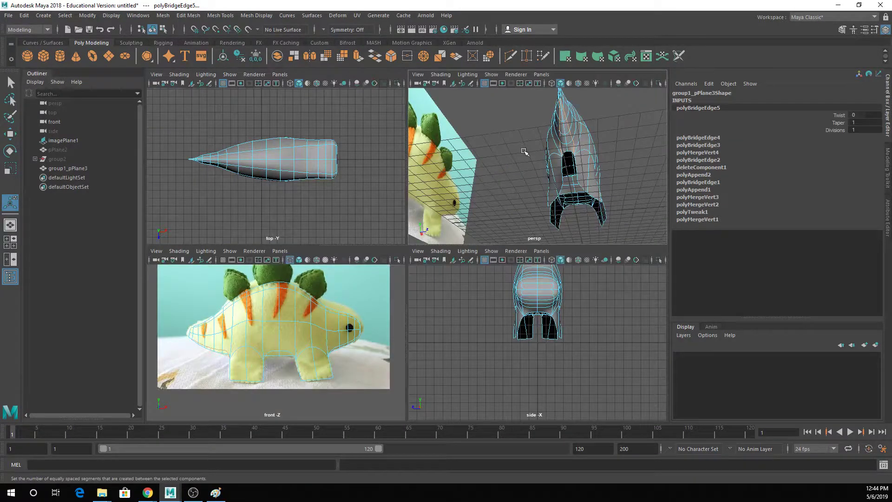
key("space")
key("space")
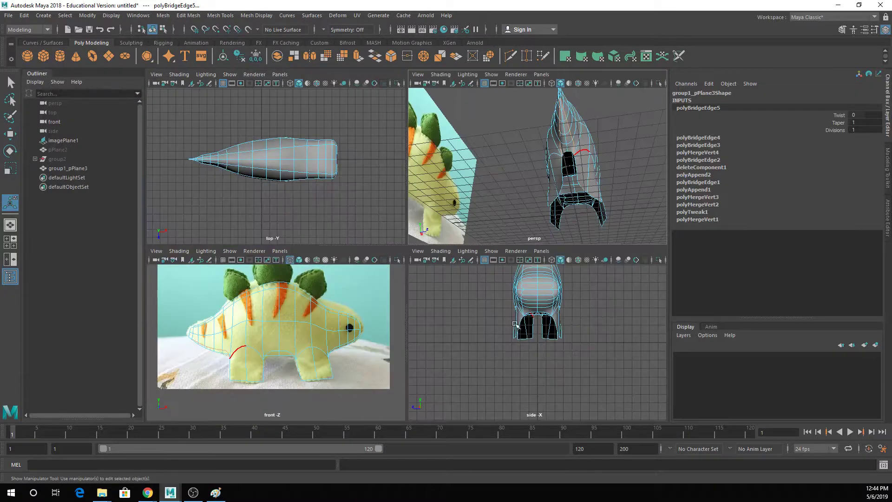
key("space")
middle_click_drag(455, 149, 461, 241, "alt")
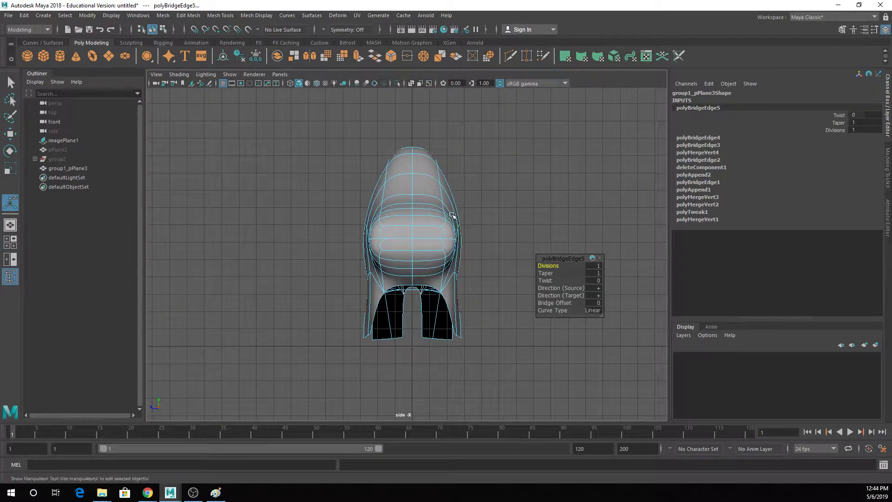
scroll(444, 200, "up", 1)
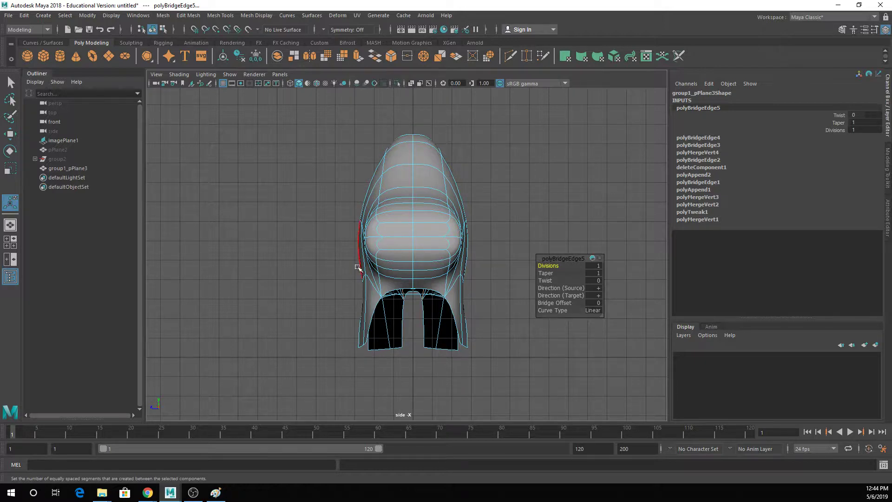
right_click_drag(412, 153, 413, 128)
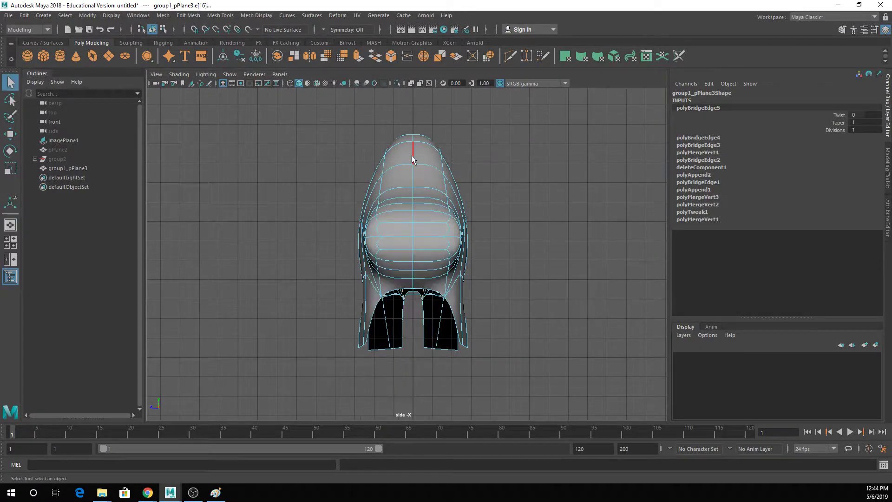
double_click(412, 156)
key("4")
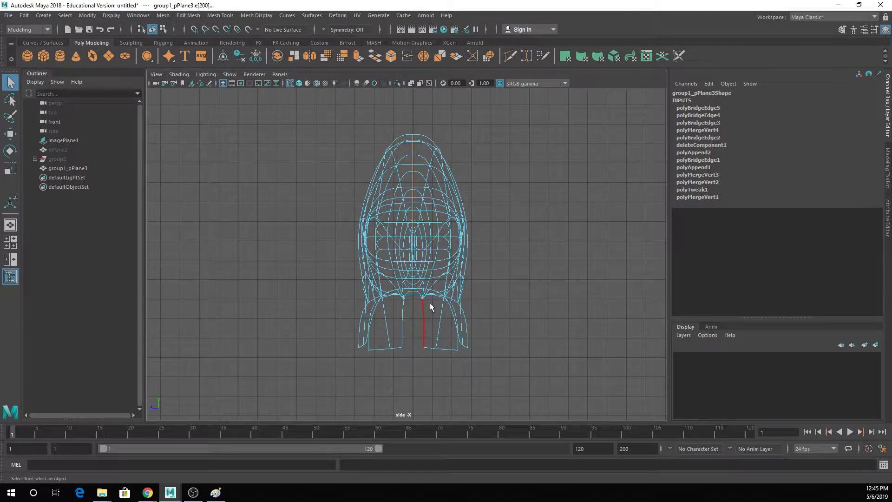
key("space")
key("space")
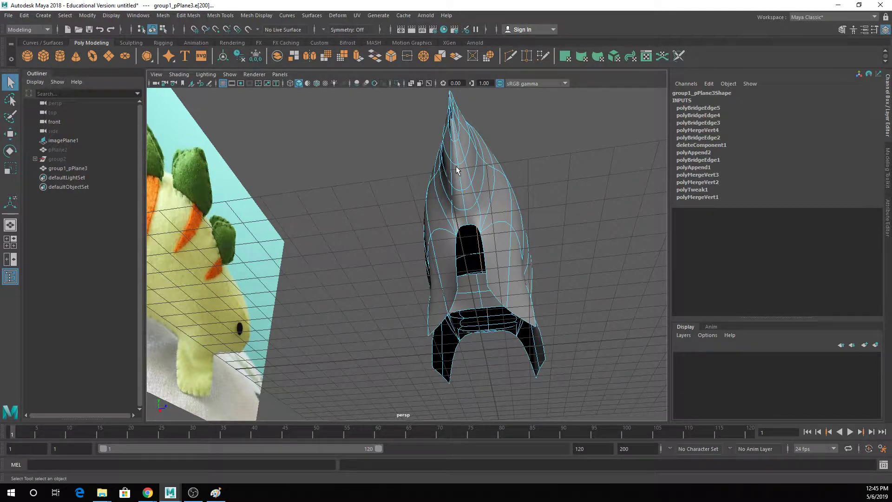
left_click_drag(456, 170, 270, 273, "alt")
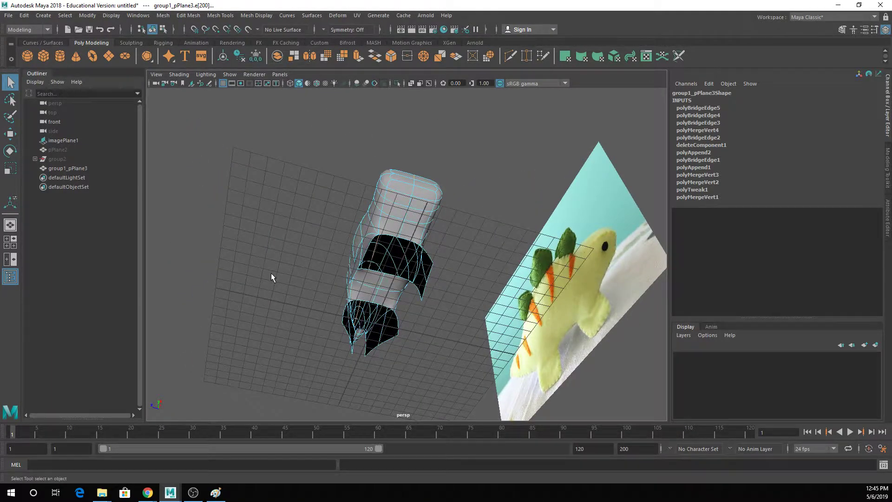
Step: Switch to Paint and sketch the underside piece's outline with four leg flaps in dark red beside the dinosaur, dashing one flap's fold line
left_click(215, 492)
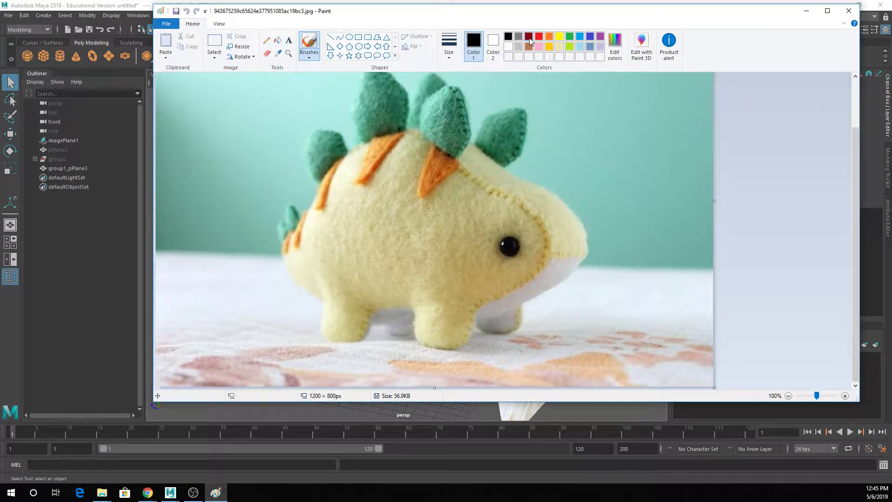
left_click(529, 37)
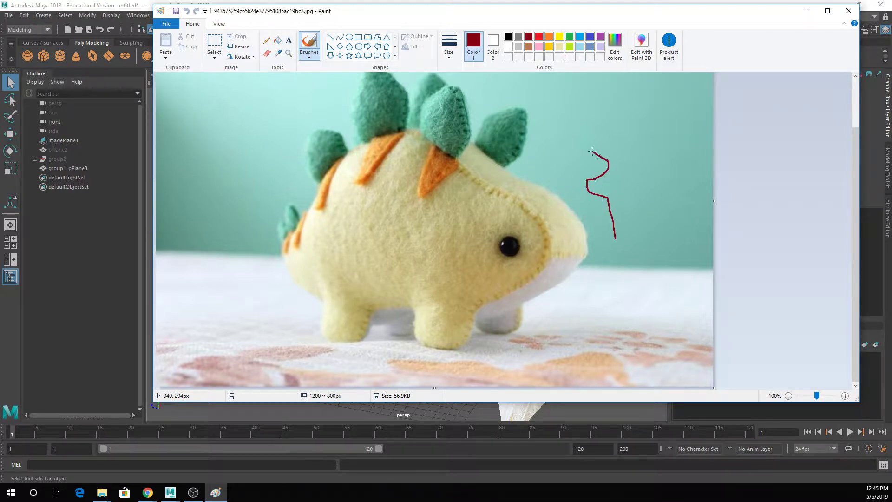
left_click_drag(613, 95, 647, 89)
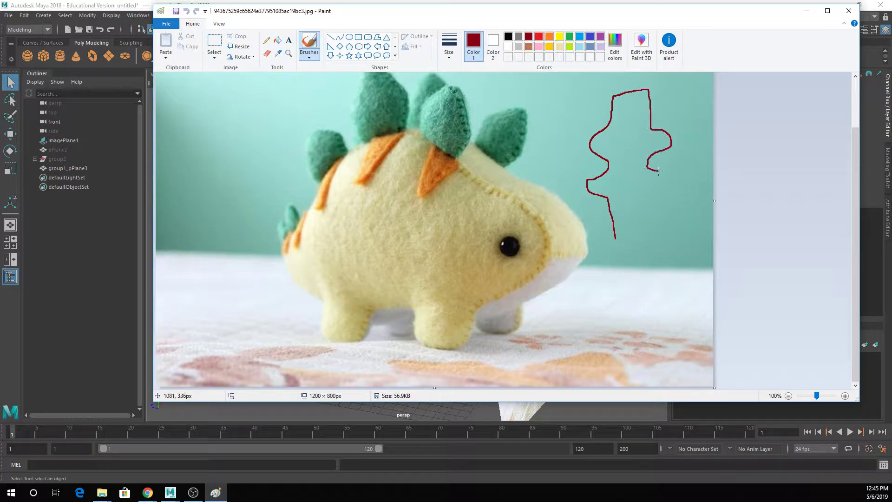
mouse_move(635, 213)
left_mouse_down()
mouse_move(622, 263)
mouse_move(616, 237)
left_mouse_up()
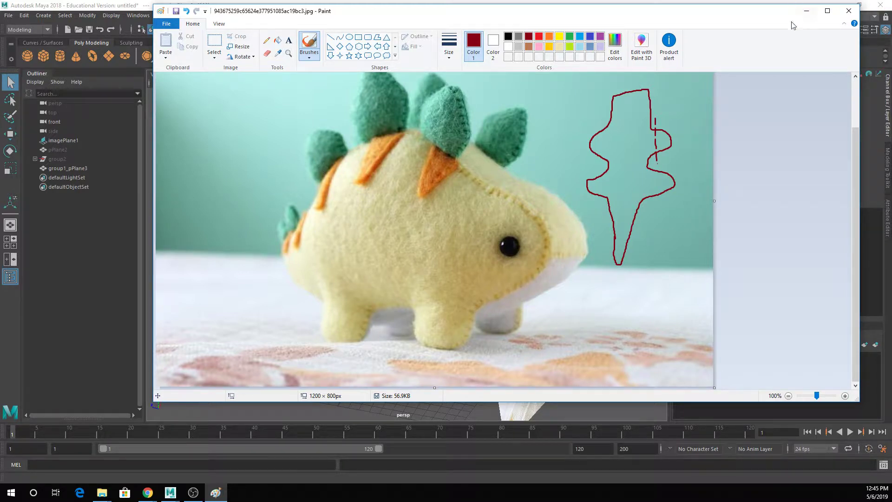
left_click(807, 13)
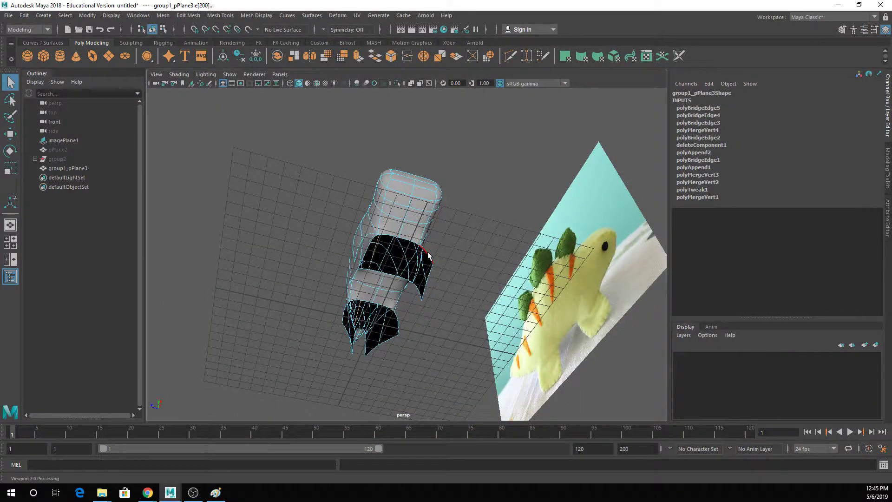
Step: Select the faces along the head's underside, from the snout back to the front-leg opening
scroll(428, 254, "up", 5)
left_click_drag(385, 250, 373, 238, "alt")
middle_click_drag(373, 238, 399, 235, "alt")
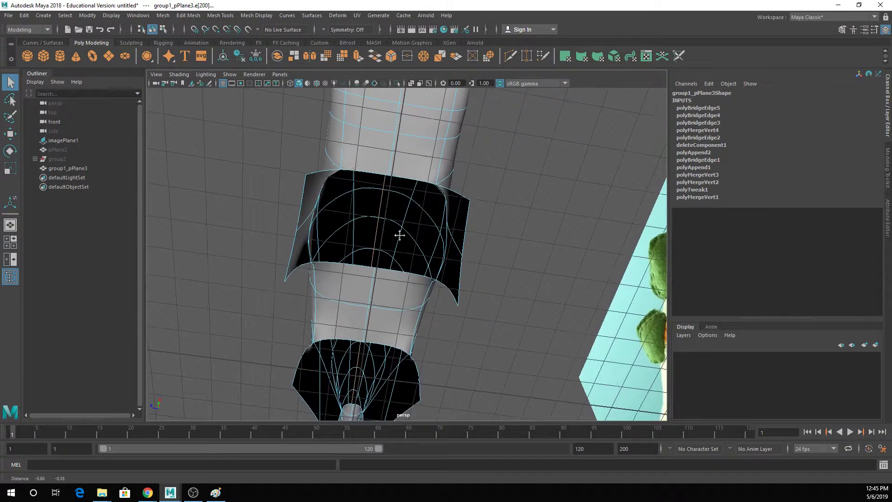
left_click_drag(400, 235, 343, 175, "alt")
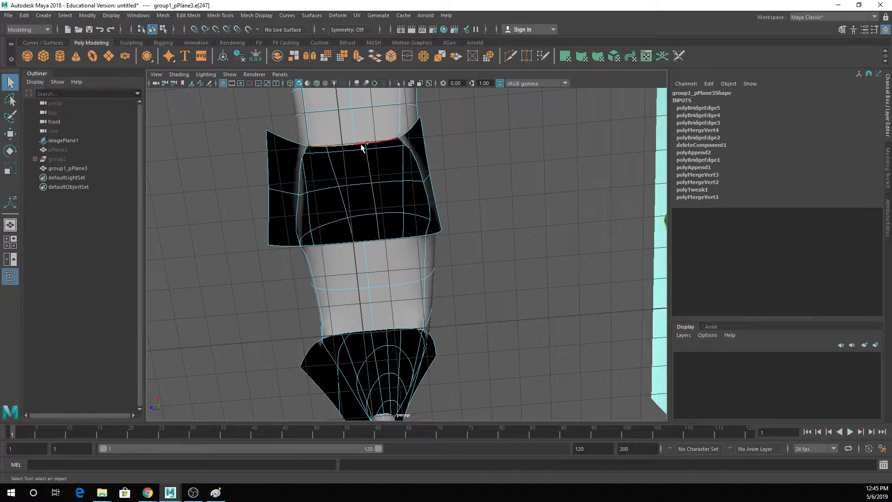
scroll(370, 161, "down", 5)
right_click_drag(372, 163, 369, 180)
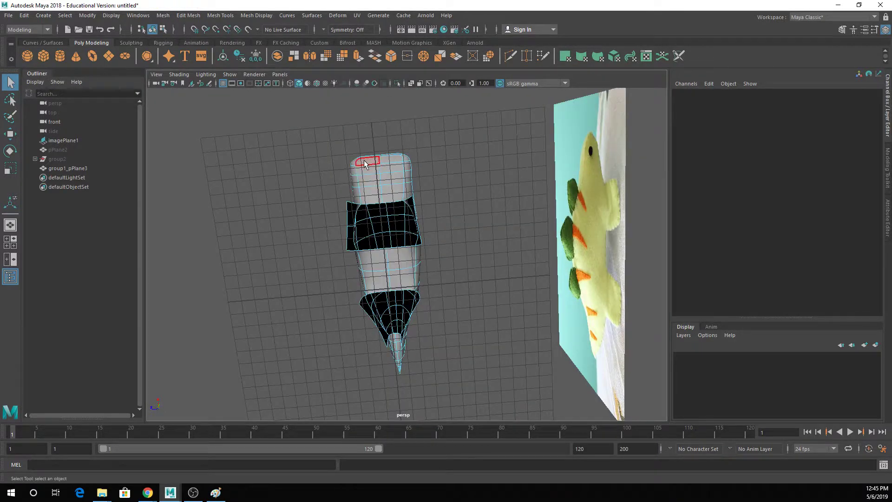
left_click(364, 160)
double_click(371, 194, "shift")
left_click(391, 192, "shift")
double_click(383, 155, "shift")
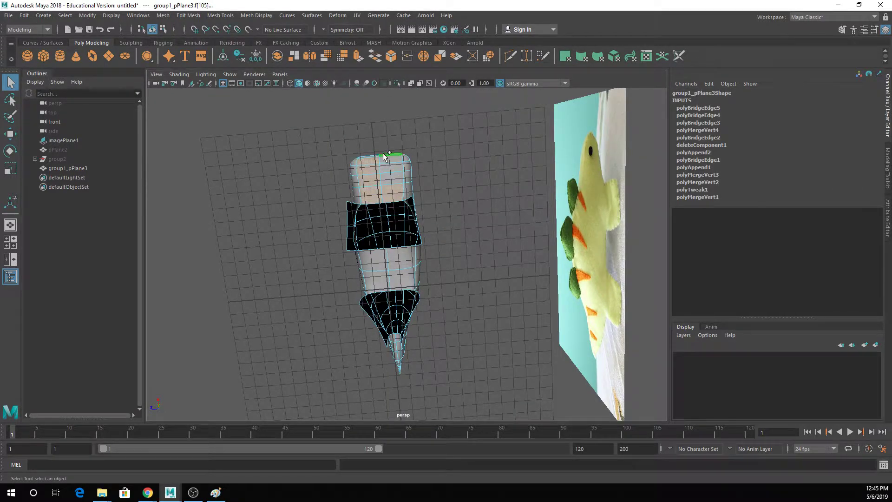
key("ctrl+z")
left_click(383, 157, "shift")
key("Caps_Lock")
scroll(396, 239, "up", 3)
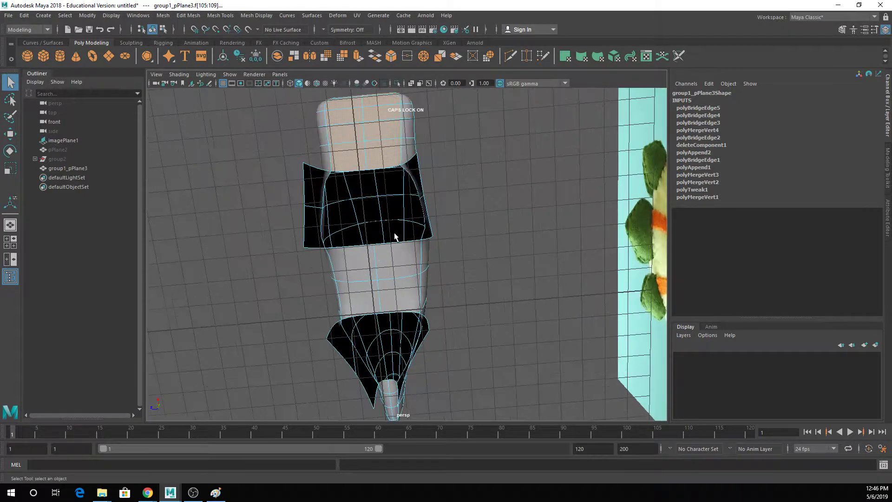
middle_click_drag(388, 246, 415, 240, "alt")
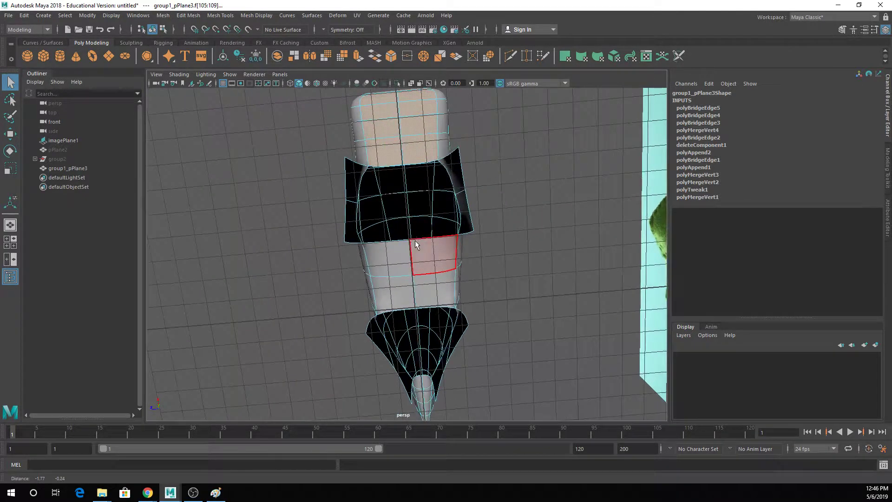
Step: Select the facing border edges at the head and belly ends of the gap between the front legs
right_click_drag(391, 163, 392, 137)
left_click(392, 162)
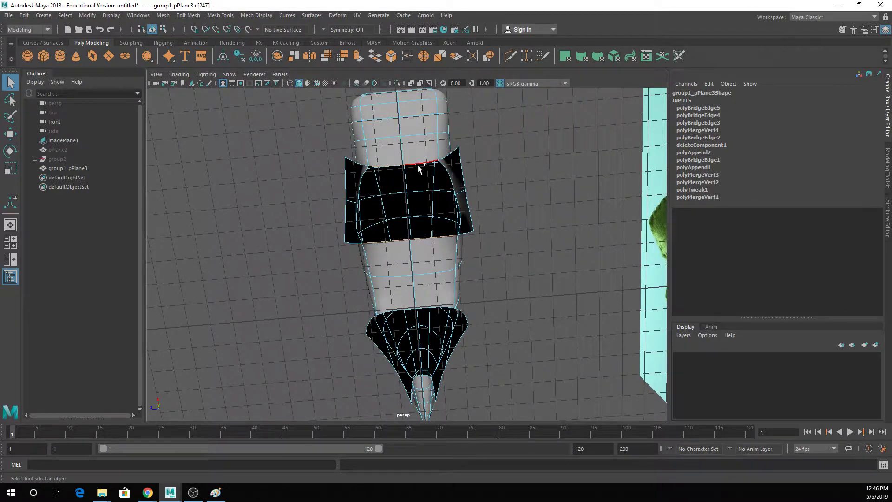
left_click(426, 192)
left_click_drag(428, 193, 432, 204, "alt")
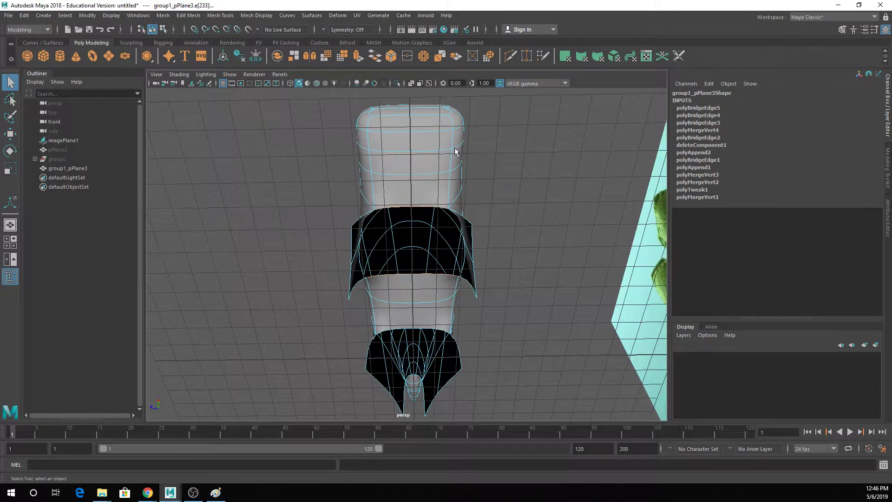
left_click_drag(463, 143, 382, 134, "alt")
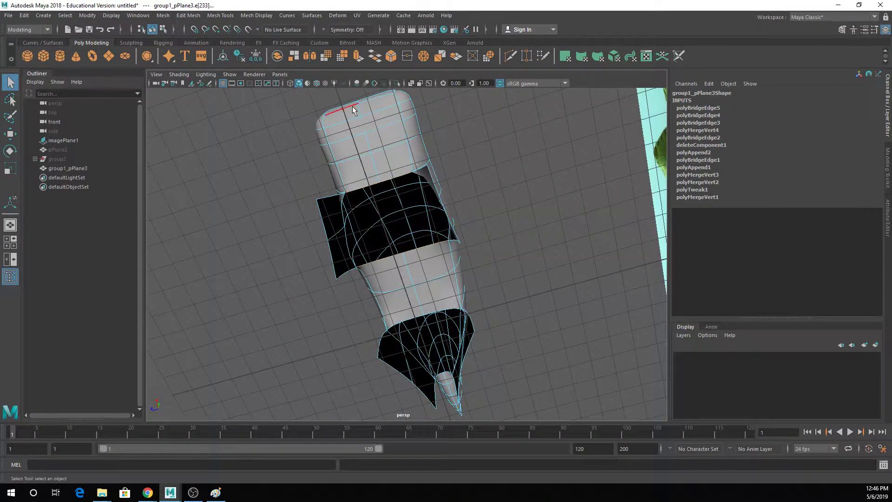
Step: Switch to Paint and draw a yellow outline of the body without leg flaps over the dark red sketch, and return to Maya
left_click(215, 492)
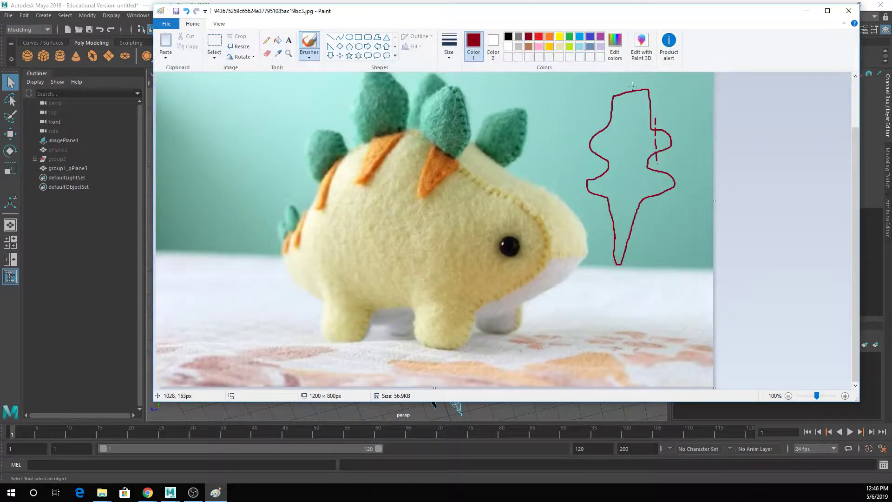
left_click(558, 37)
mouse_move(615, 92)
left_mouse_down()
mouse_move(602, 212)
mouse_move(612, 281)
mouse_move(649, 209)
left_mouse_up()
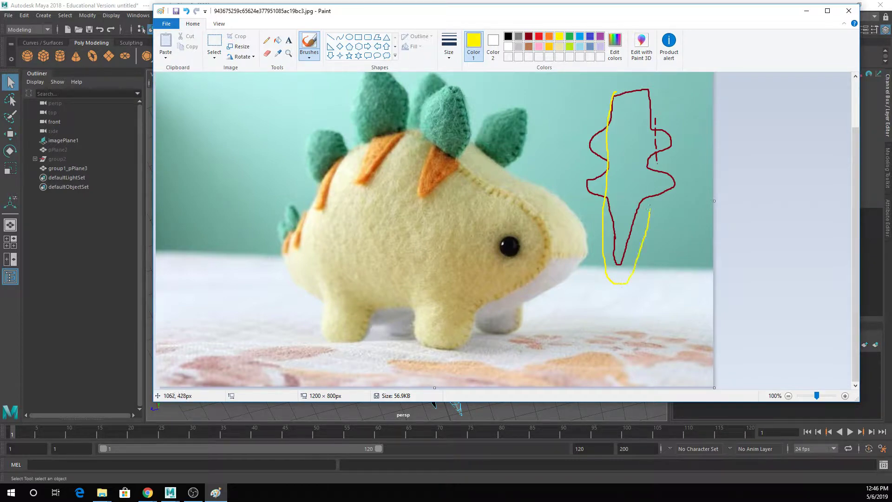
left_click_drag(636, 82, 614, 101)
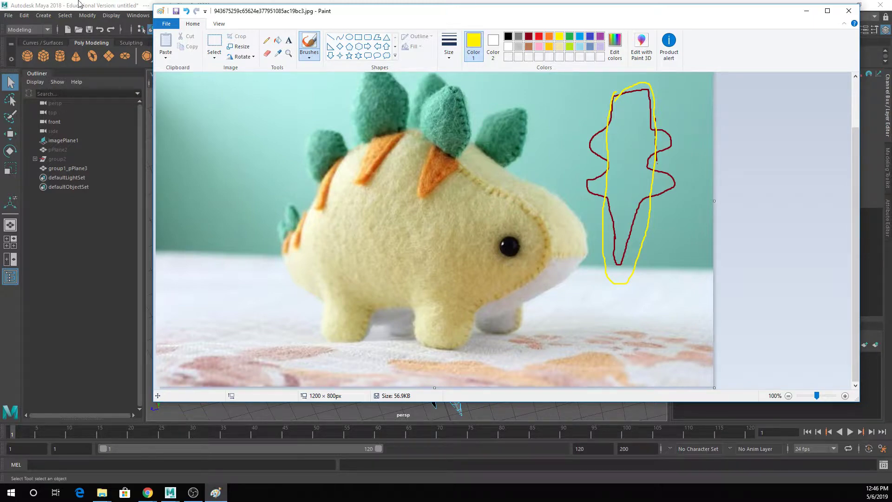
left_click(36, 9)
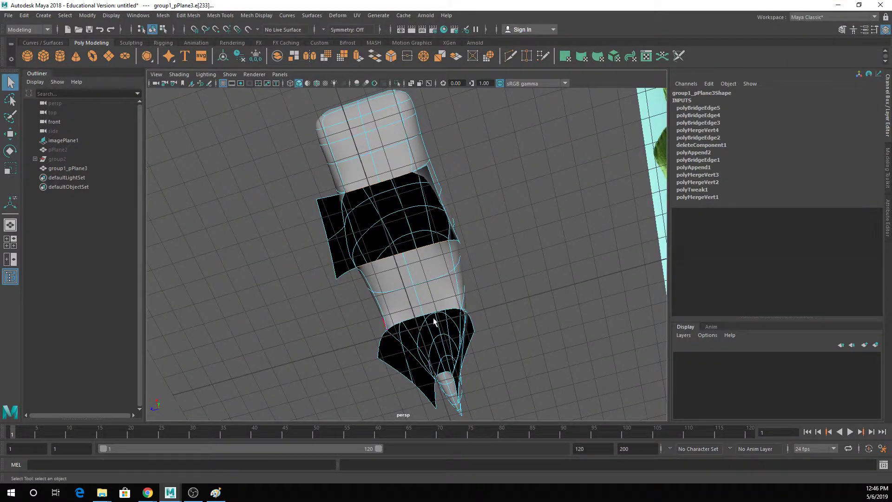
Step: Bridge the selected border edges across the gap between the front legs, with 1 division
left_click_drag(459, 253, 474, 247, "alt")
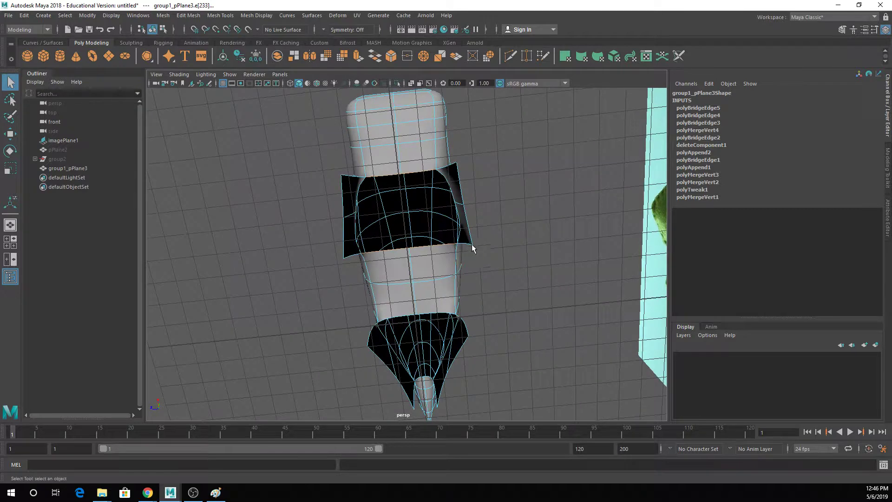
left_click(215, 16)
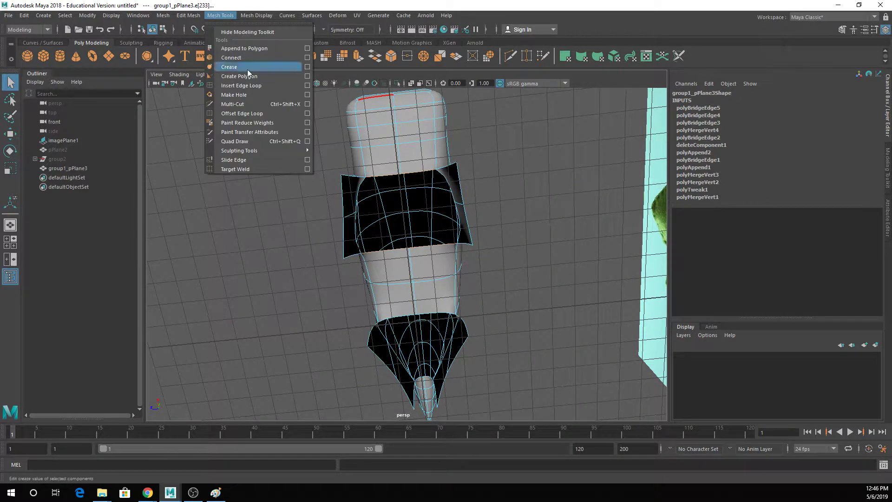
left_click(195, 58)
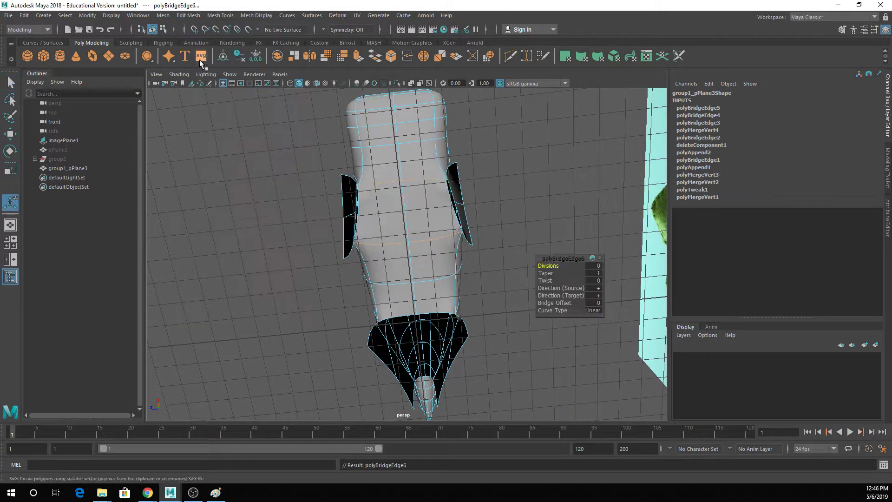
scroll(516, 184, "up", 3)
left_click_drag(488, 193, 425, 258, "alt")
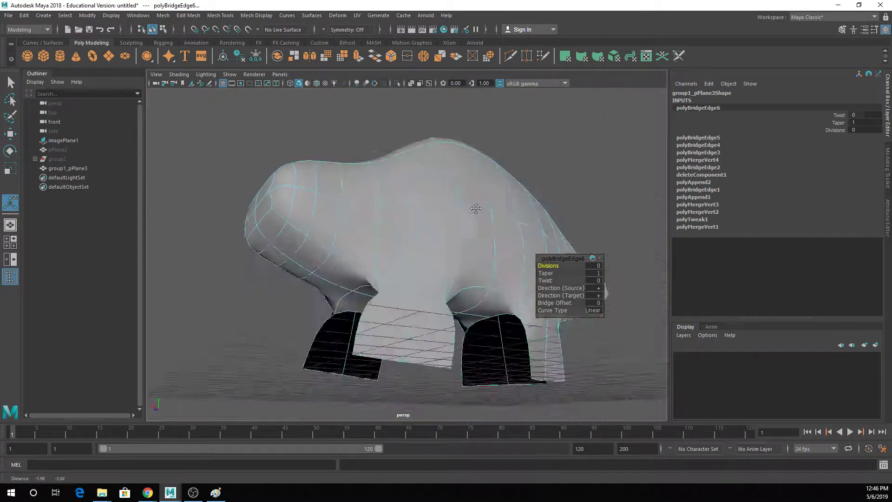
middle_click_drag(471, 209, 507, 171, "alt")
scroll(507, 170, "up", 5)
left_click_drag(507, 170, 482, 219, "alt")
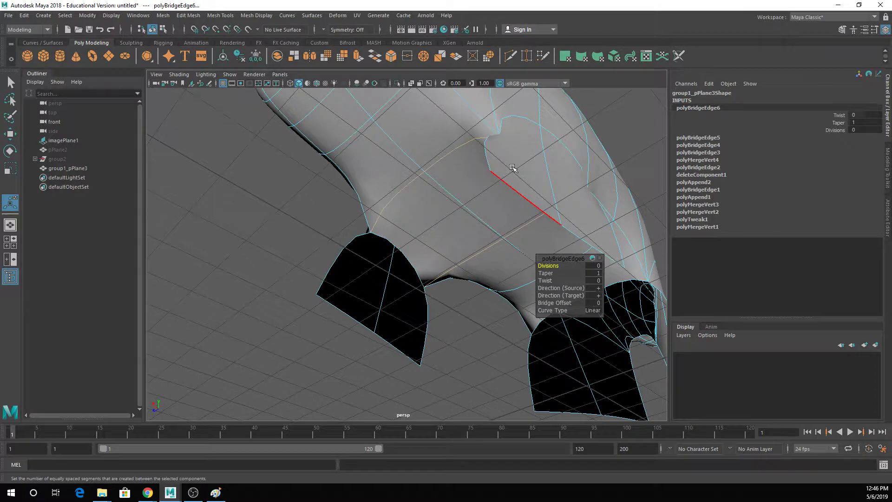
left_click_drag(550, 266, 555, 266)
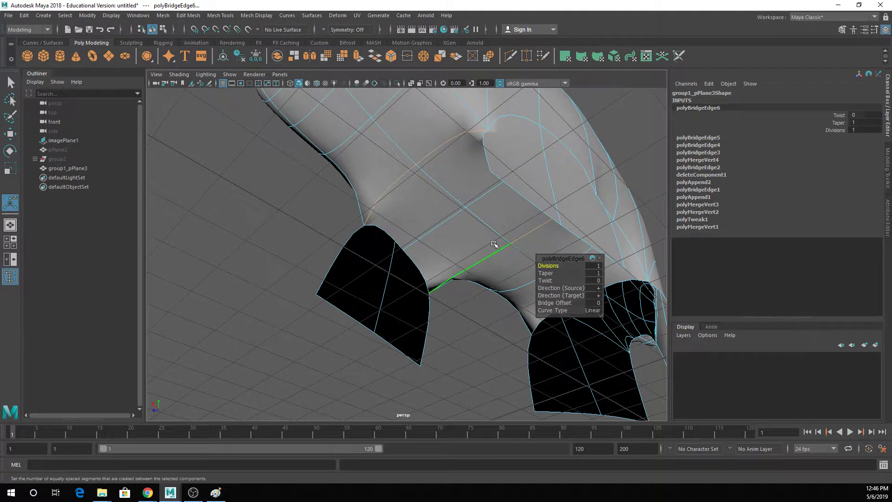
Step: Bridge the belly's rear border edges to the tail's underside edges across the gap between the hind legs
middle_click_drag(493, 243, 367, 199, "alt")
left_click(476, 242)
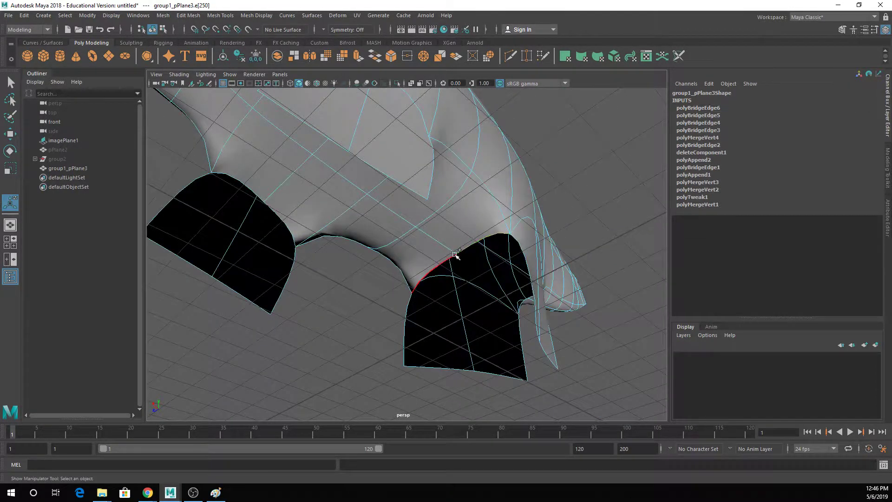
left_click(453, 255, "shift")
left_click_drag(511, 288, 513, 299, "alt")
left_click(514, 336, "shift")
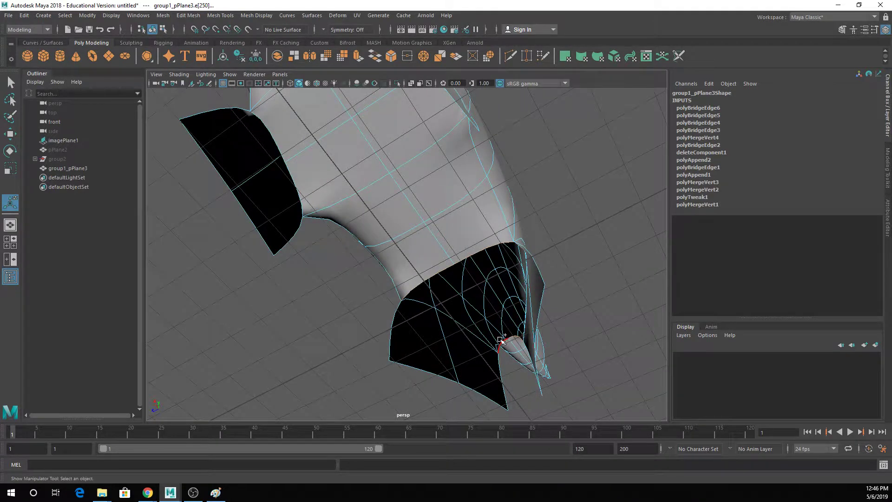
key("g")
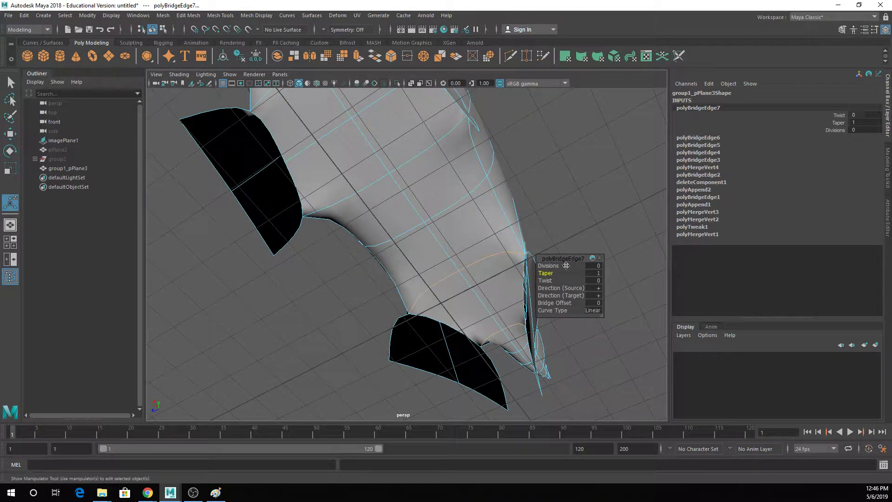
Step: Set the bridge between the belly and the tail to 1 division and leave the bridge settings
left_click_drag(557, 266, 561, 266)
scroll(446, 205, "down", 4)
left_click_drag(353, 144, 408, 238, "alt")
key("q")
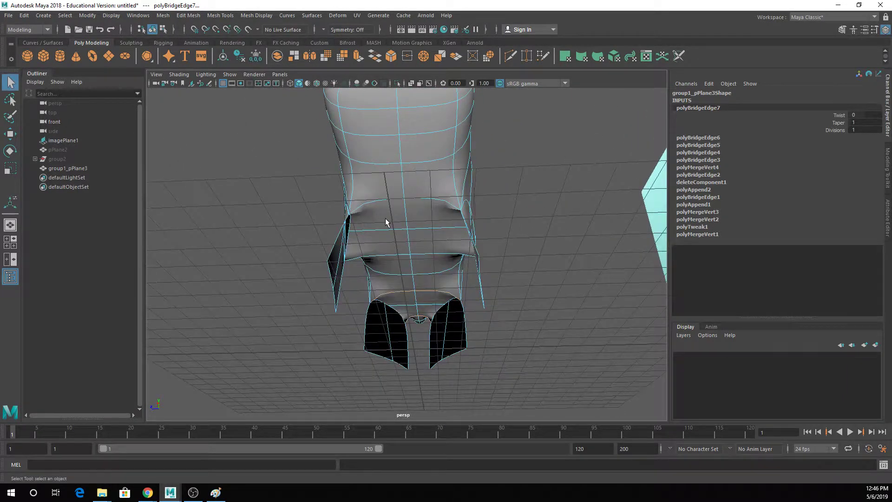
Step: Pull one of the stacked vertices at the centre of the snout upward to test for an open seam, and undo the move
left_click_drag(436, 191, 425, 233, "alt")
right_click_drag(425, 170, 400, 171)
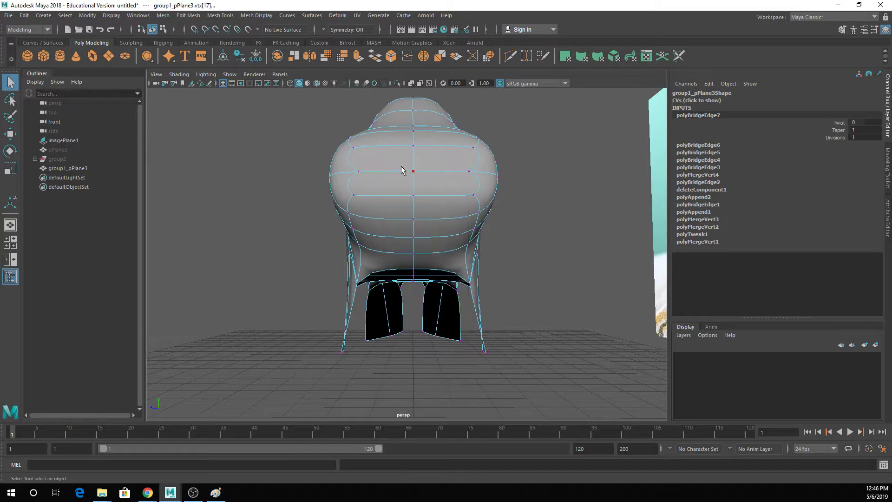
left_click(420, 177)
key("4")
left_click_drag(420, 177, 446, 179, "alt")
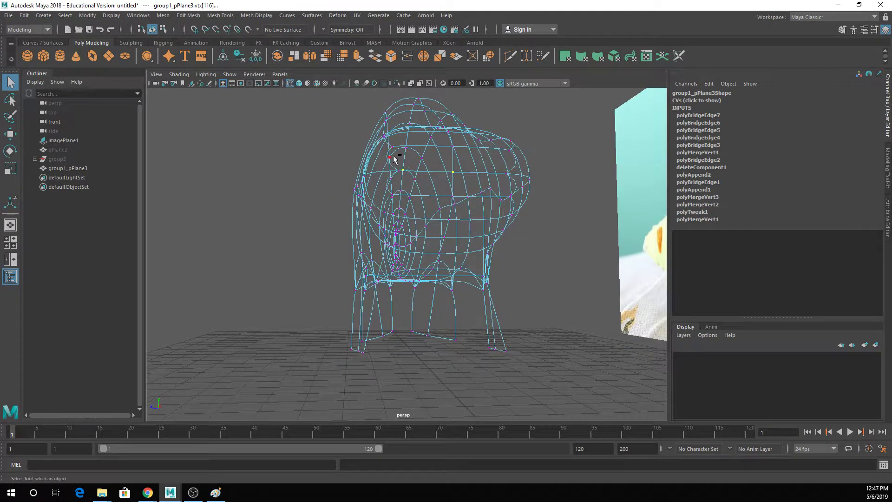
left_click_drag(393, 156, 407, 178, "ctrl")
key("5")
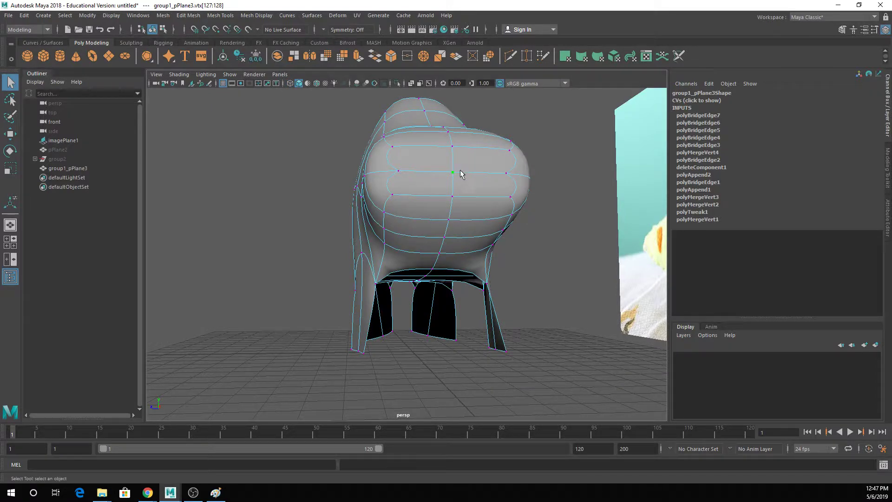
scroll(457, 170, "up", 3)
middle_click_drag(452, 166, 444, 213, "alt")
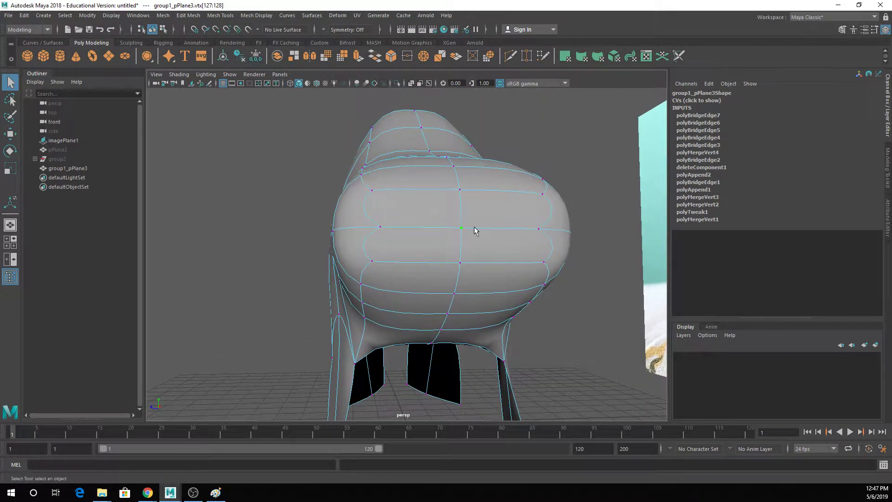
key("w")
left_click_drag(462, 212, 466, 180)
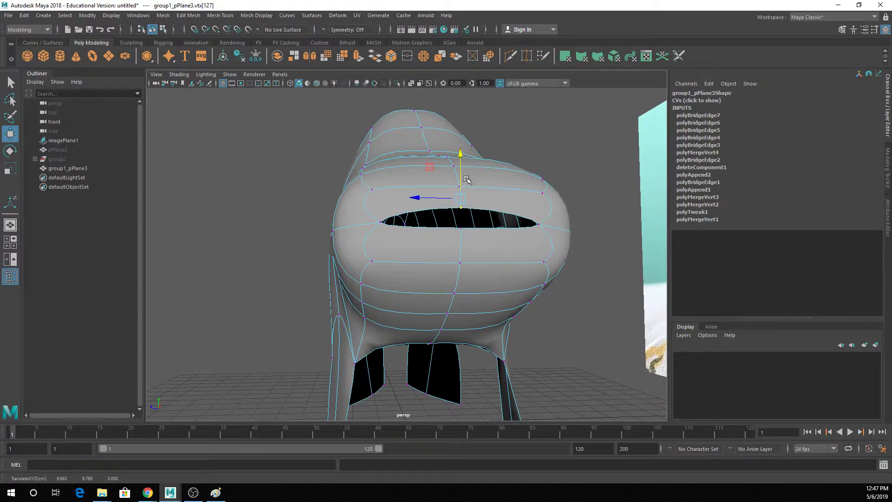
key("ctrl+z")
key("q")
left_click_drag(541, 210, 521, 210, "alt")
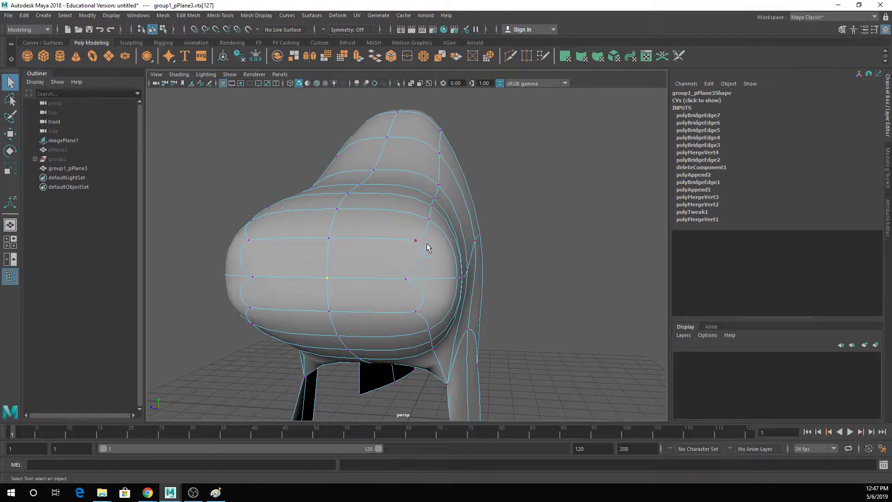
Step: Select the overlapping vertices at the centre of the snout and merge them
left_click(415, 311)
key("4")
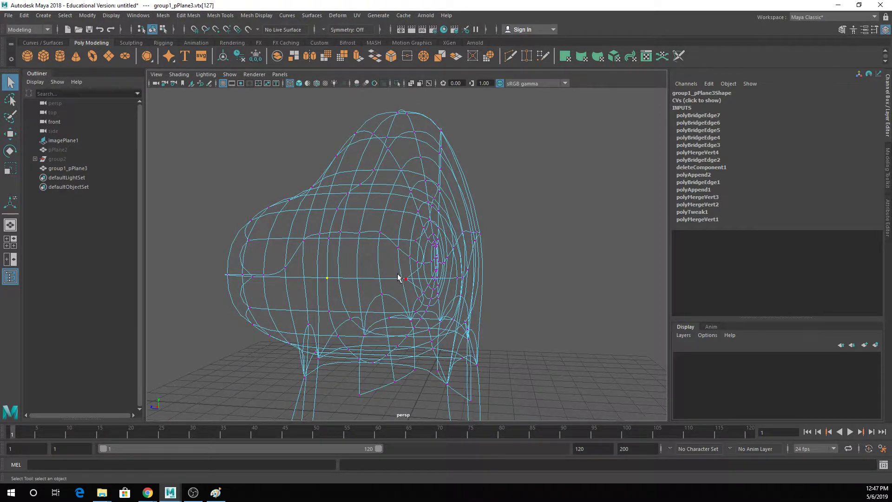
key("5")
left_click_drag(480, 229, 389, 214, "alt")
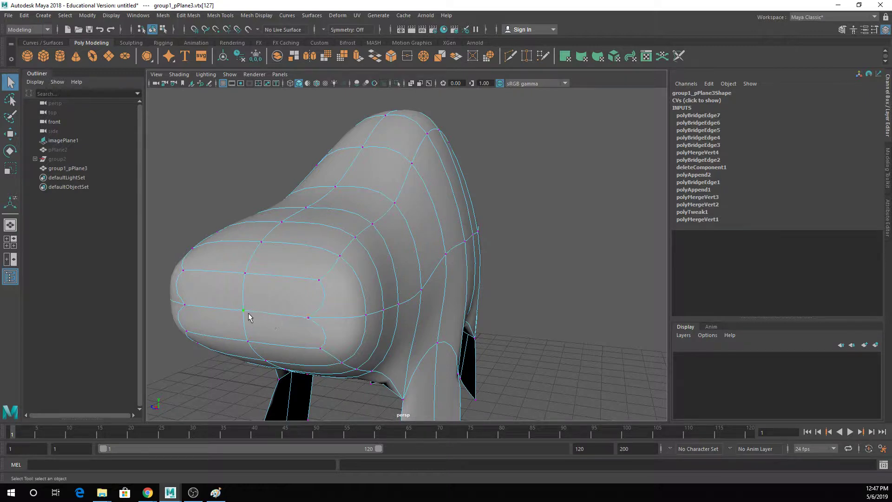
key("4")
left_click_drag(234, 306, 262, 327)
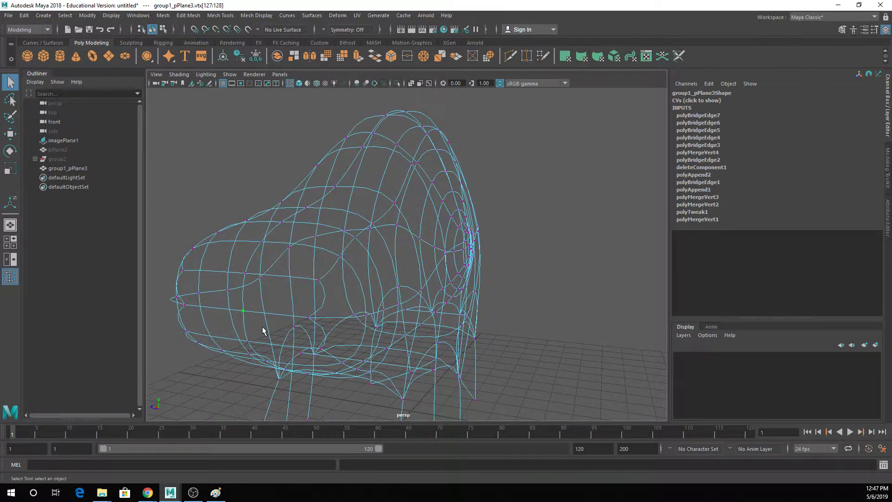
key("5")
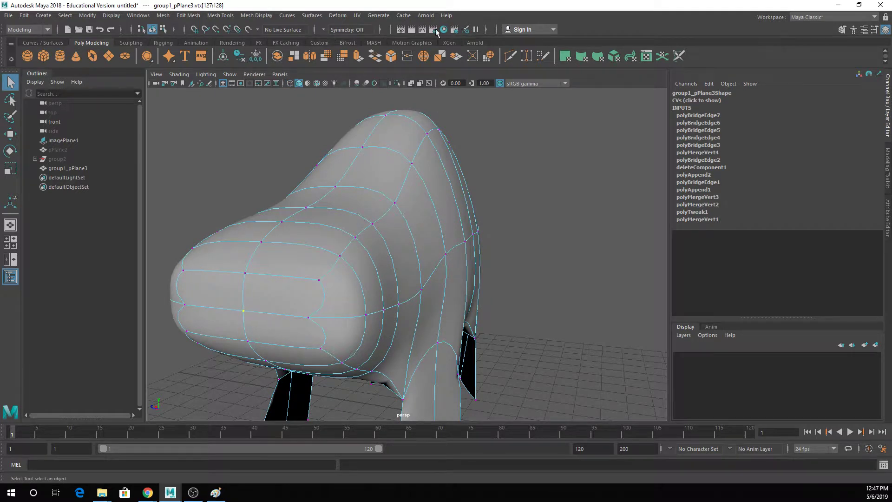
left_click(421, 60)
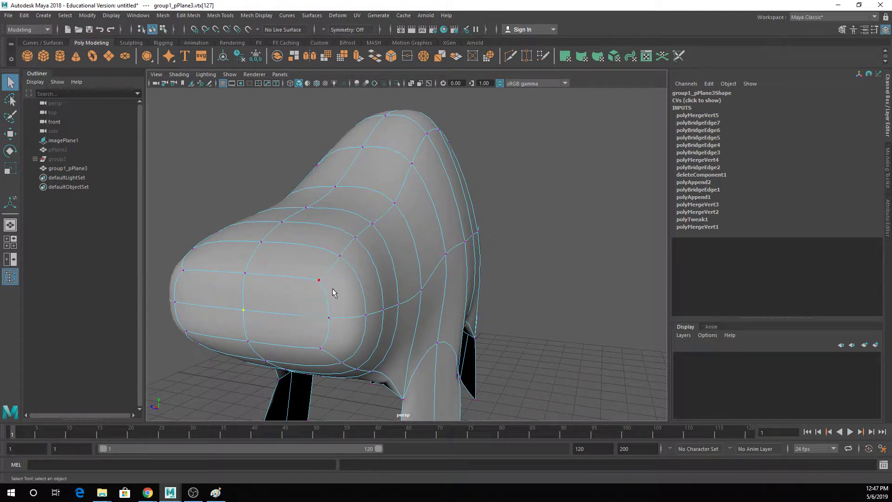
Step: Select the side vertex on the underside between the front legs and turn on Object X symmetry
scroll(316, 338, "up", 2)
left_click_drag(315, 338, 397, 200, "alt")
scroll(372, 291, "down", 4)
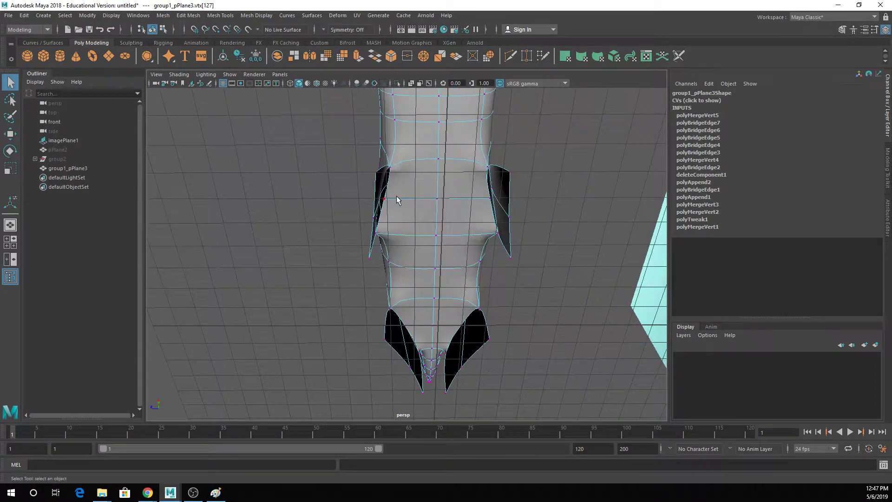
left_click(393, 198)
middle_click_drag(471, 218, 457, 245, "alt")
left_click_drag(457, 245, 456, 274, "alt")
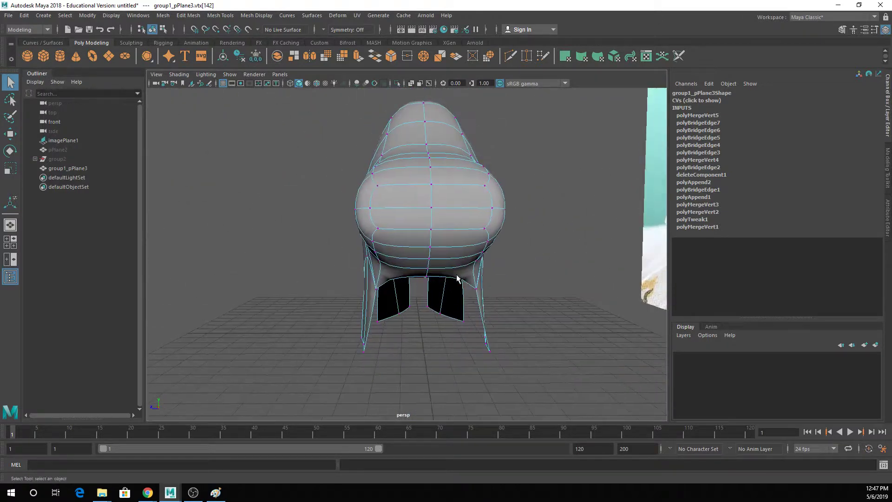
left_click(323, 29)
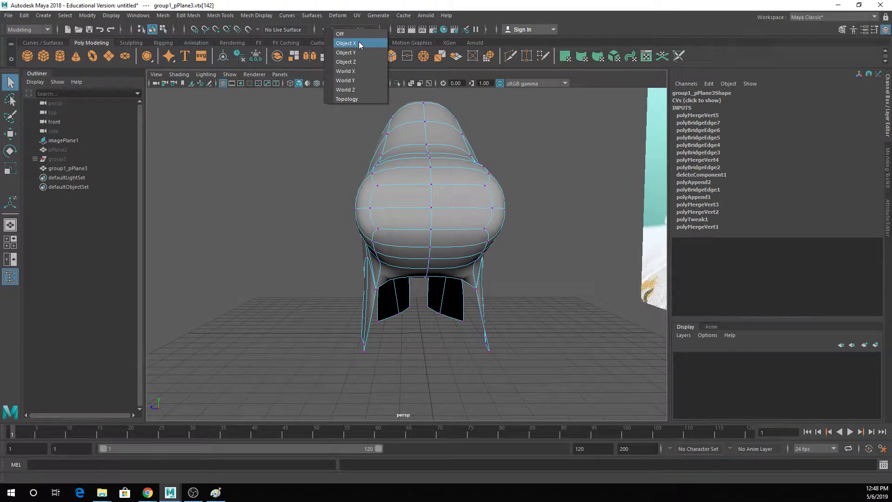
left_click(430, 343)
left_click_drag(424, 340, 407, 318, "alt")
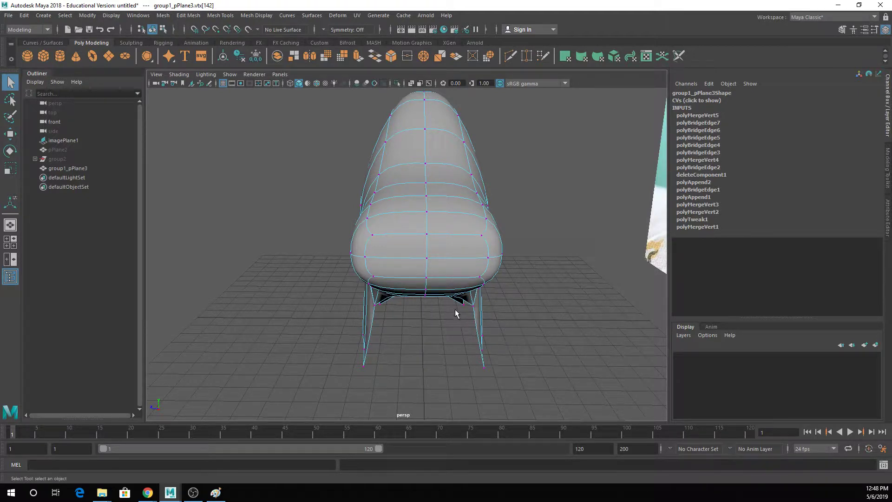
left_click(346, 29)
left_click(349, 54)
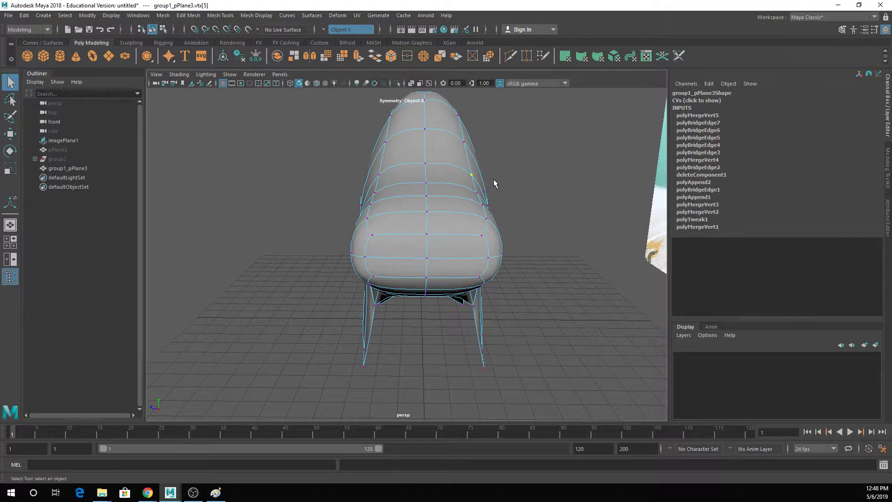
Step: Set the symmetry to Object Z and test it on a vertex of the dinosaur's back
left_click(330, 28)
left_click(346, 55)
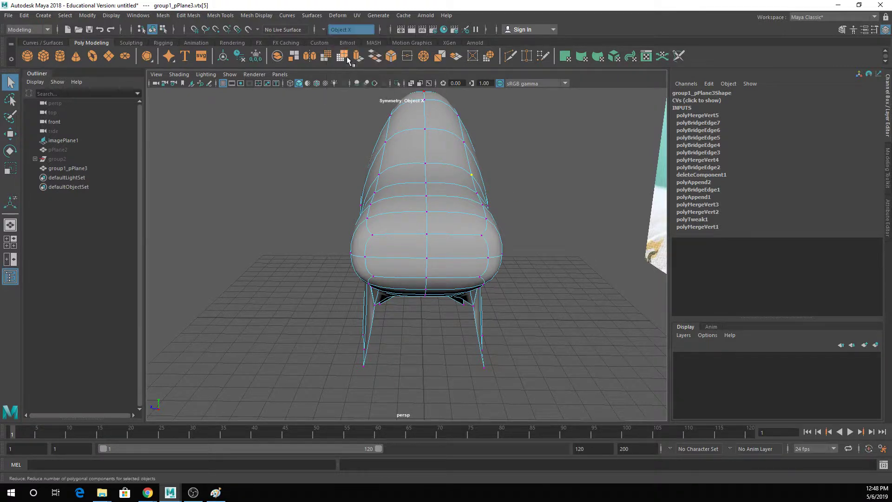
left_click(473, 173)
scroll(505, 177, "up", 3)
left_click_drag(503, 175, 497, 199, "alt")
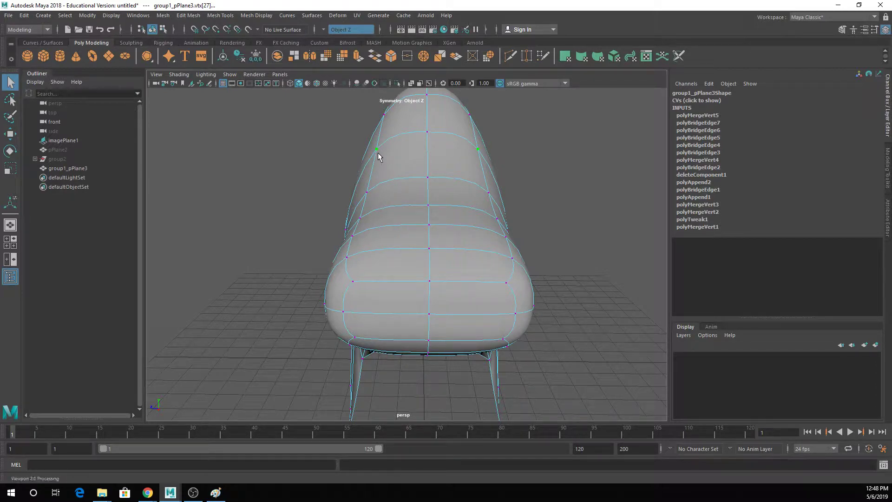
Step: Move the middle vertices on the inner edges of the front and hind leg openings inward toward the belly's centreline
left_click_drag(424, 219, 420, 158, "alt")
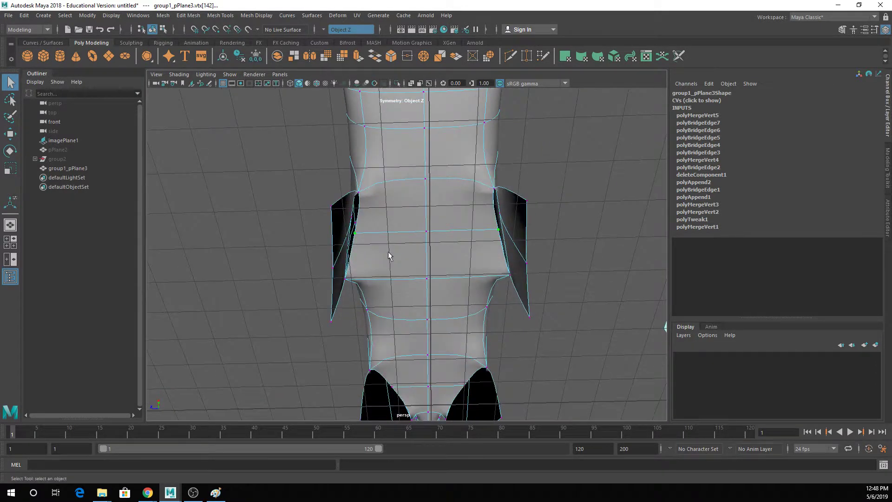
left_click_drag(399, 260, 407, 297, "alt")
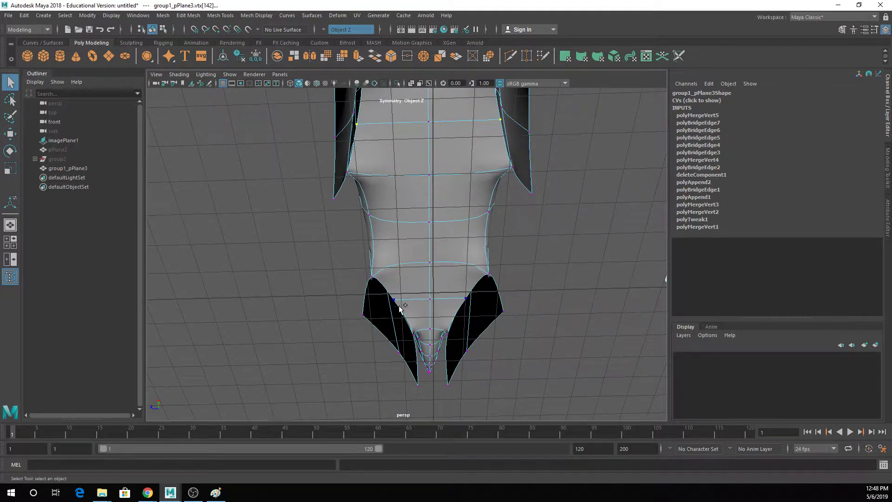
left_click(411, 300, "shift")
key("w")
left_click_drag(333, 222, 346, 221)
middle_click_drag(345, 158, 340, 229, "alt")
left_click_drag(367, 217, 335, 224, "alt")
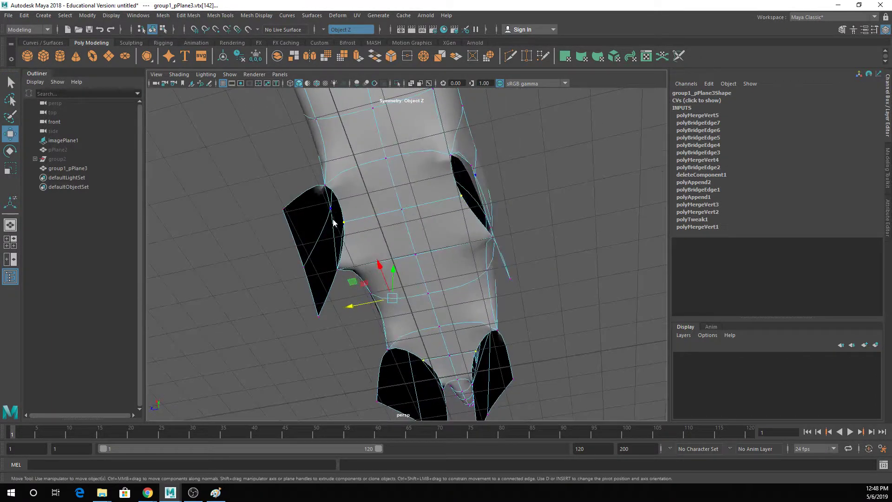
Step: Select the inner border edges of the front and hind leg openings
right_click_drag(332, 218, 333, 198)
left_click(323, 227)
left_click_drag(324, 229, 375, 264, "alt")
middle_click_drag(374, 265, 375, 179, "alt")
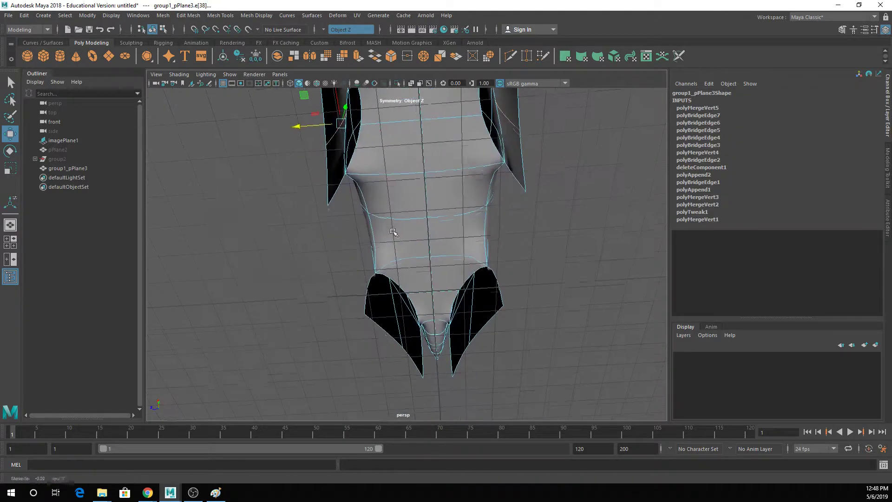
left_click(394, 325, "shift")
left_click_drag(333, 221, 428, 259)
key("q")
Step: Select the centreline edges along the underside from the belly up to the chin, ready for moving
left_click(427, 268)
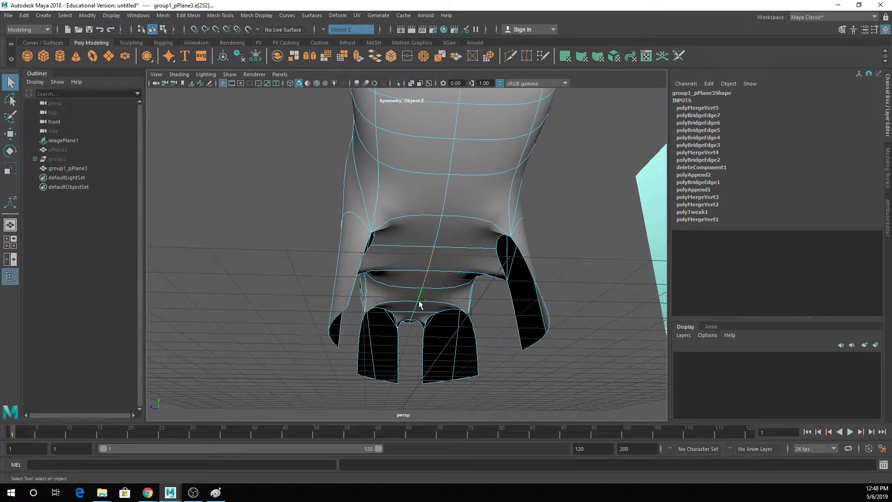
left_click(438, 231, "shift")
left_click(446, 189, "shift")
left_click(451, 158, "shift")
left_click(455, 129, "shift")
left_click_drag(455, 130, 564, 263, "alt")
key("w")
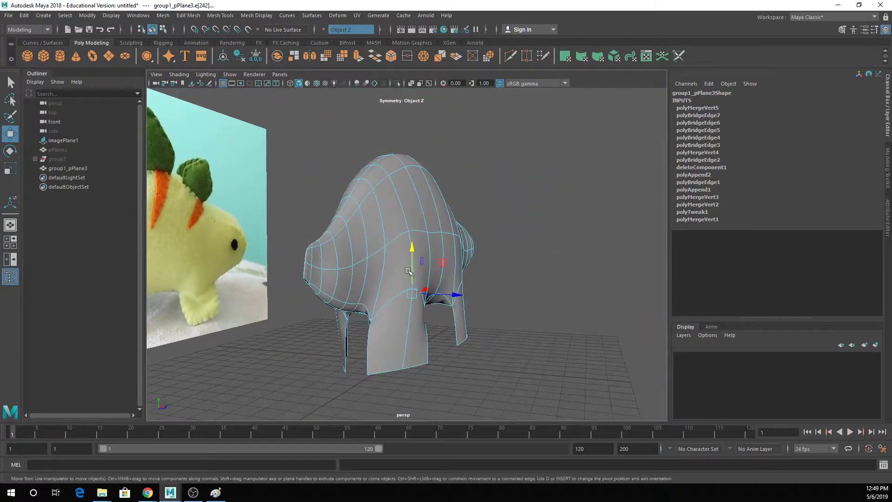
Step: Close the small hole at the rear of the tail with the Append to Polygon tool
scroll(397, 276, "up", 4)
left_click_drag(397, 275, 462, 302, "alt")
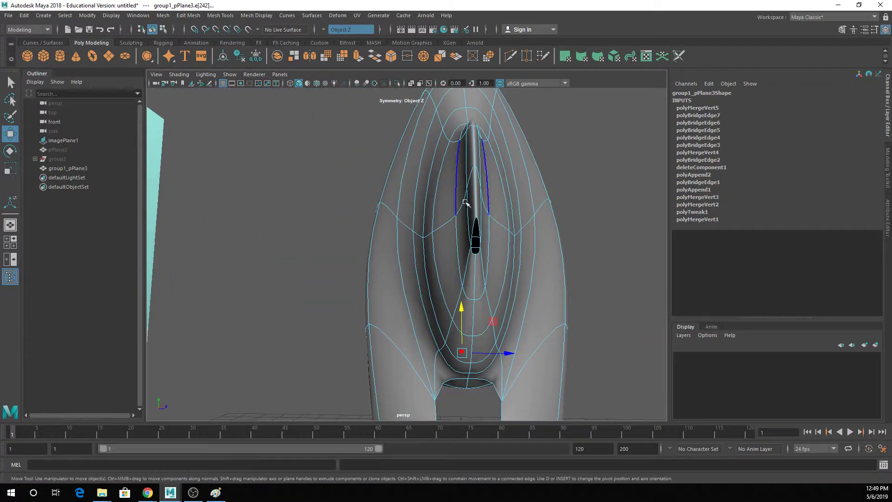
left_click(219, 16)
left_click(247, 54)
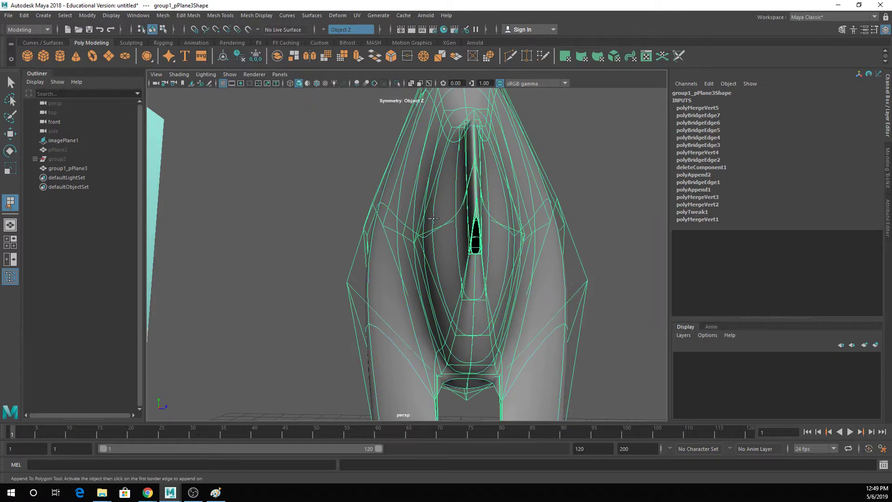
left_click(470, 237)
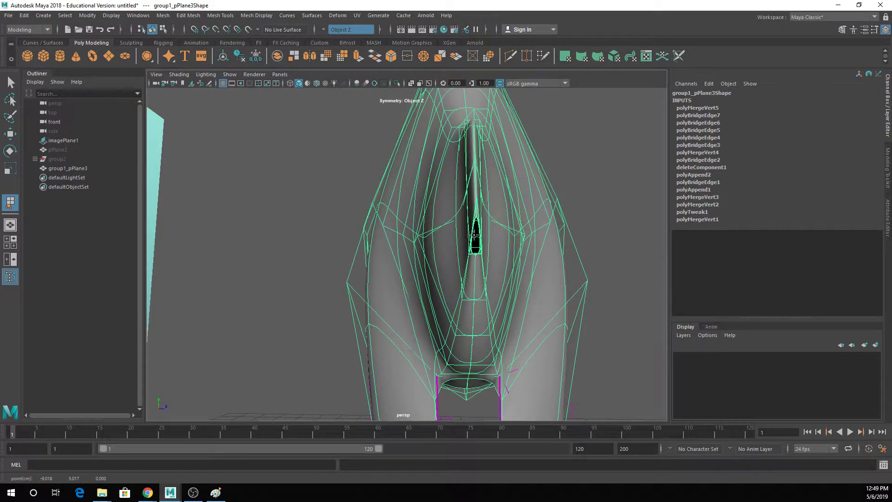
left_click(479, 236)
key("ctrl+z")
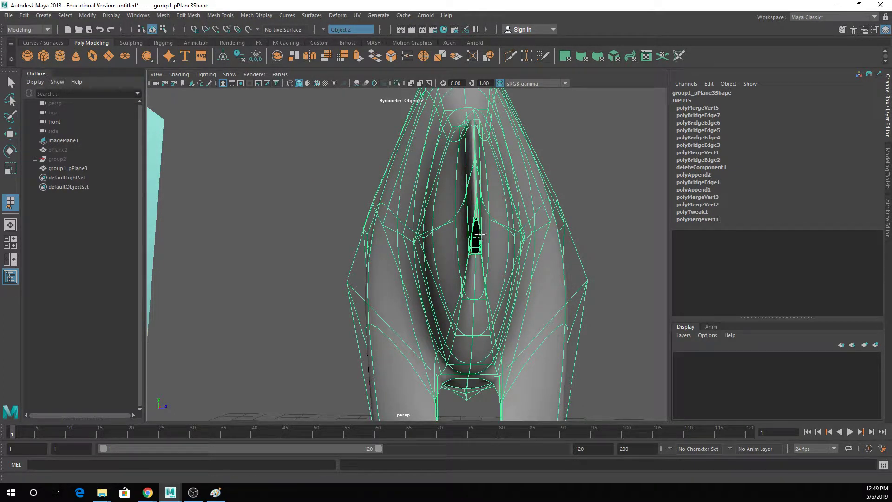
left_click(477, 236)
key("Return")
key("w")
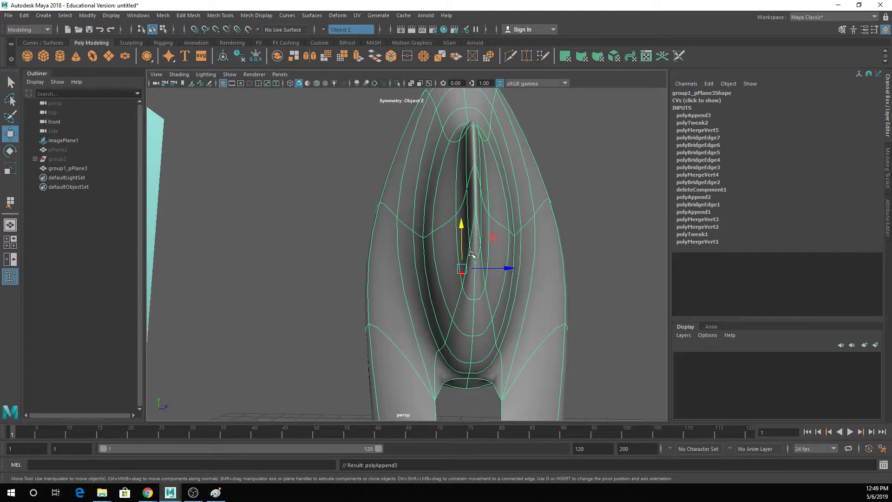
Step: Select the inner border edges of the front and hind leg openings on both sides of the body
left_click_drag(474, 255, 371, 230, "alt")
middle_click_drag(379, 231, 397, 197, "alt")
scroll(398, 197, "down", 3)
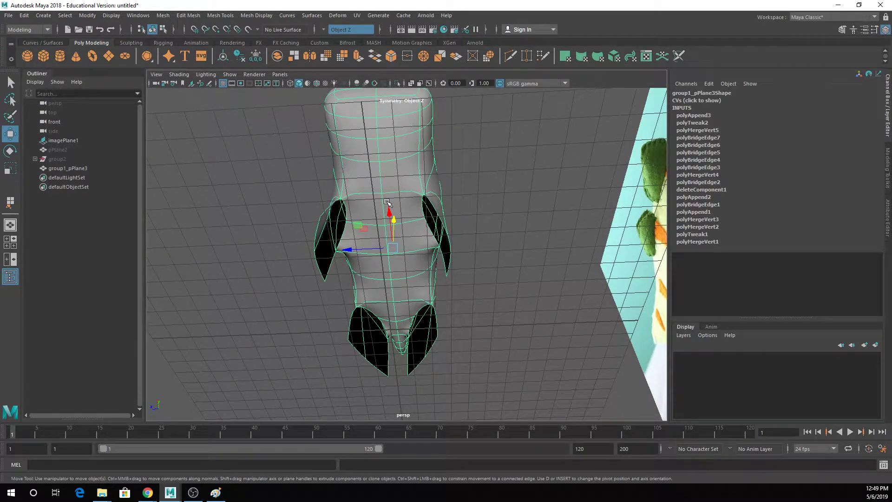
right_click_drag(359, 203, 358, 180)
left_click(345, 208)
left_click(342, 229, "shift")
left_click_drag(345, 285, 398, 298, "alt")
left_click(396, 313, "shift")
key("ctrl+z")
left_click(367, 309, "shift")
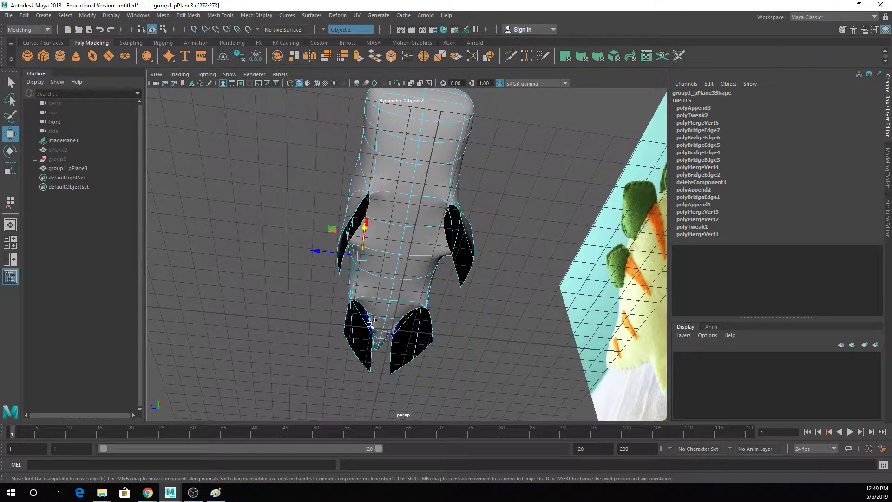
left_click(370, 323, "shift")
left_click(370, 322, "shift")
left_click_drag(409, 325, 387, 283, "alt")
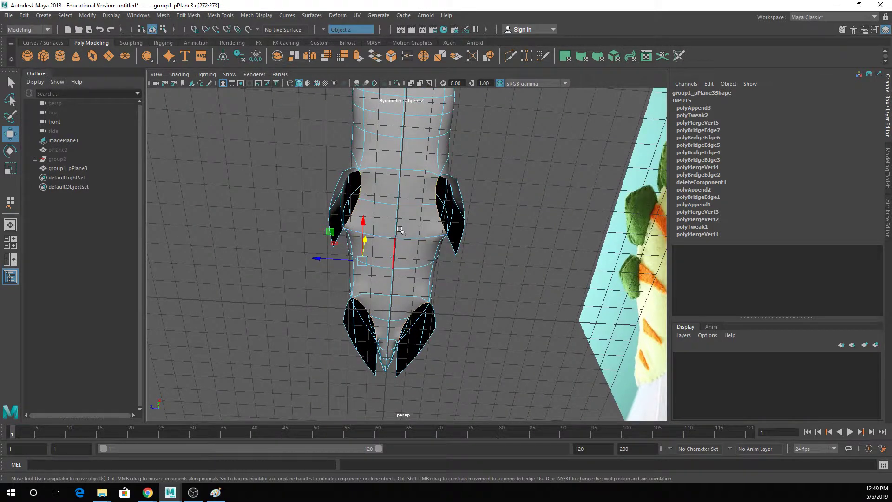
Step: Extrude the selected edges and move them down to the leg bottoms to form the inner leg walls
left_click_drag(393, 138, 389, 183, "alt")
key("ctrl+e")
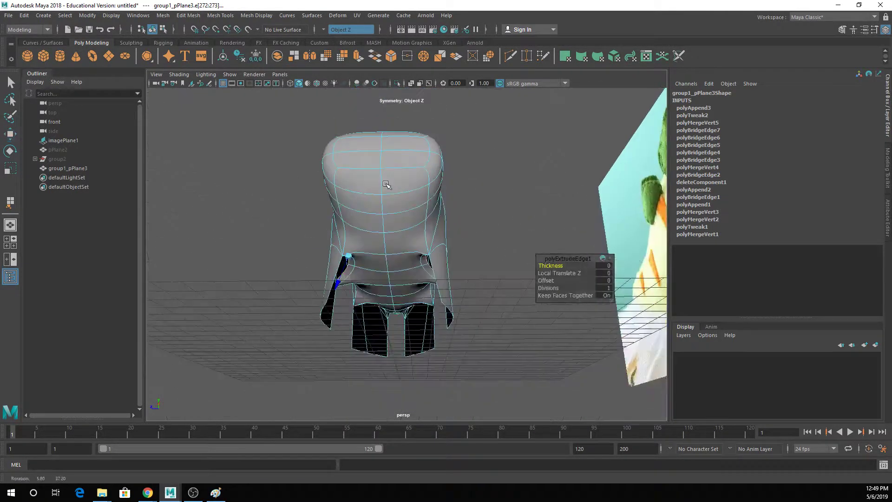
key("w")
left_click_drag(362, 257, 391, 268)
Step: Merge each pair of duplicate vertices around the front leg bottoms to their centre, closing the seams along both legs
key("q")
right_click_drag(380, 257, 354, 227)
left_click_drag(353, 279, 364, 287)
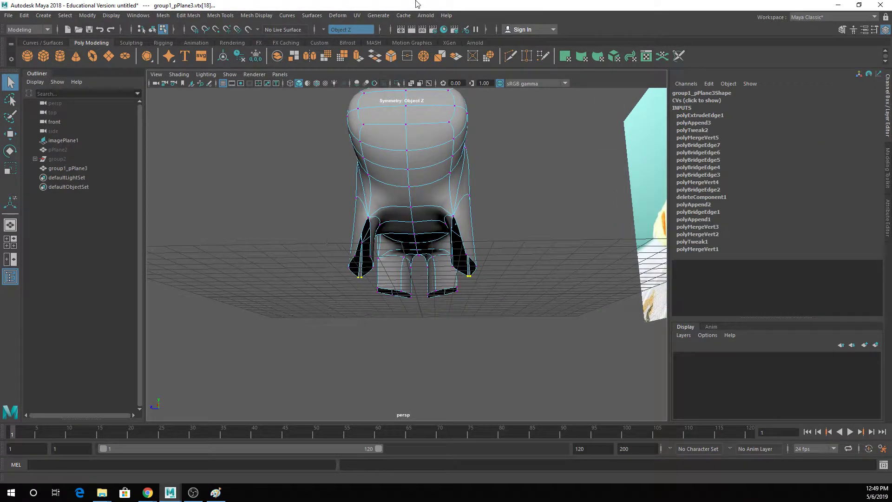
left_click(429, 64)
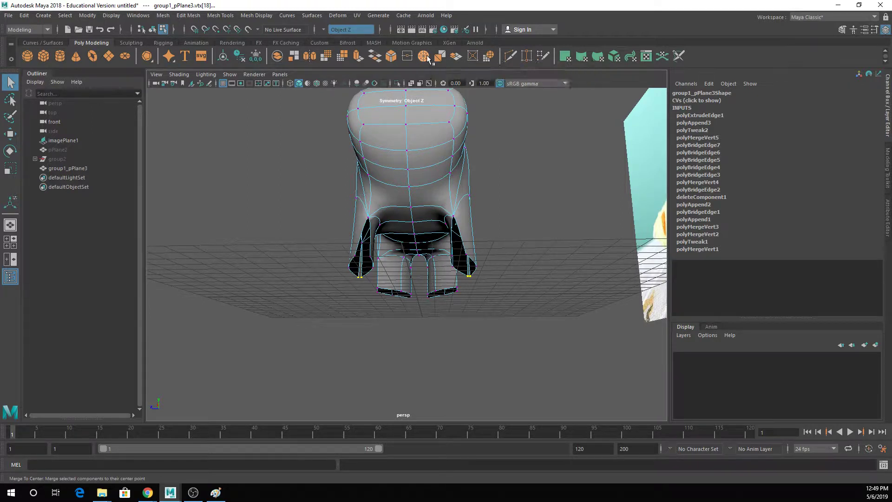
left_click_drag(349, 251, 376, 257)
key("g")
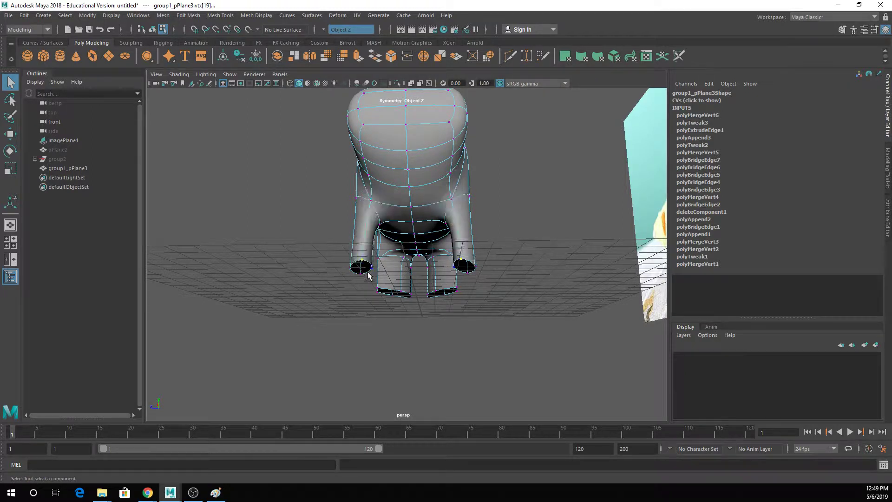
left_click(453, 266)
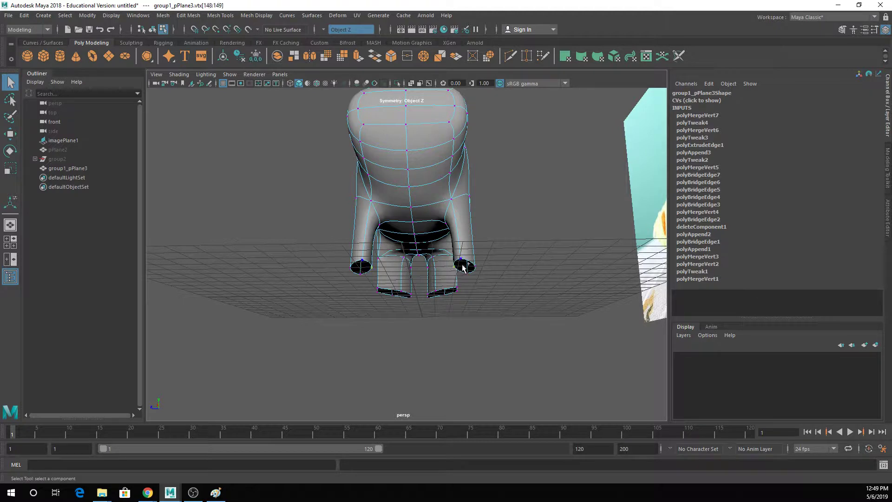
key("g")
Step: Merge the duplicate vertex pairs around the bottoms of both hind legs to their centres
left_click_drag(467, 275, 432, 254, "alt")
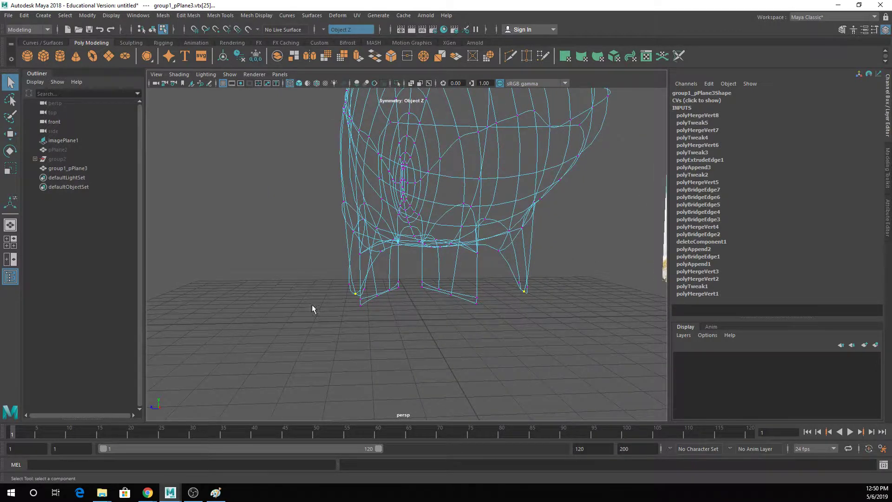
left_click_drag(356, 268, 338, 259, "alt")
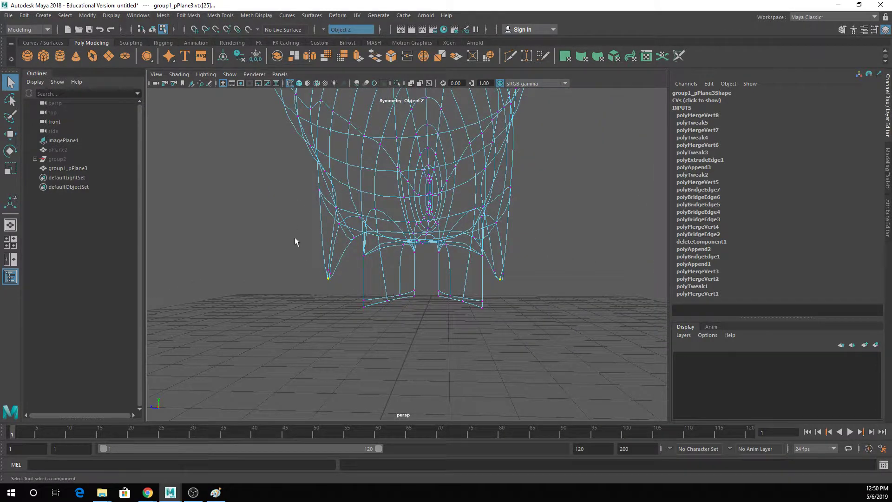
left_click_drag(382, 251, 384, 236, "alt")
left_click_drag(351, 301, 411, 350)
key("g")
key("g")
key("g")
left_click_drag(403, 282, 502, 295, "alt")
Step: Select the centreline edges along the top of the neck and head and raise them slightly
key("space")
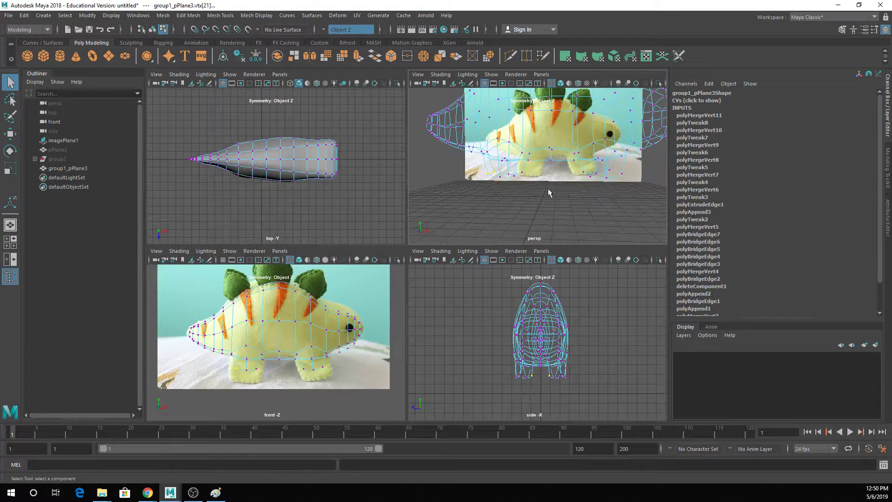
key("space")
left_click_drag(548, 192, 379, 267, "alt")
right_click_drag(457, 111, 455, 95)
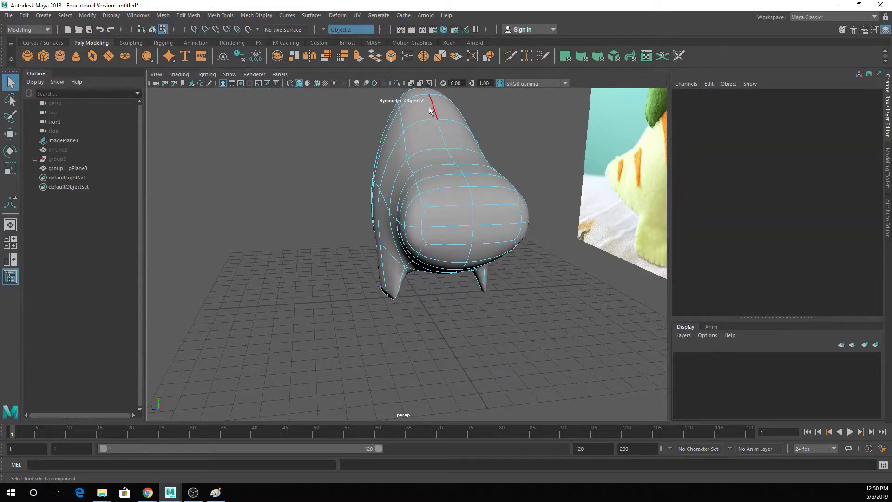
left_click(430, 111)
left_click(442, 135, "shift")
left_click(452, 160, "shift")
left_click(460, 170, "shift")
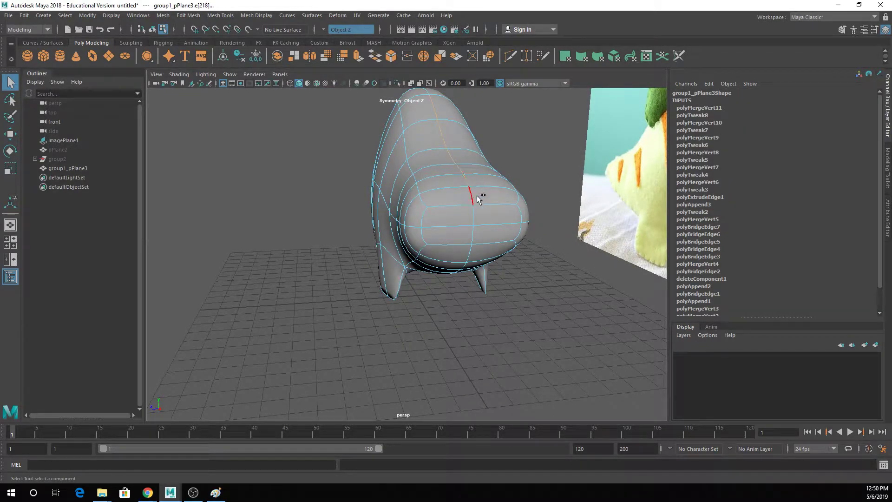
key("w")
left_click_drag(450, 128, 450, 113)
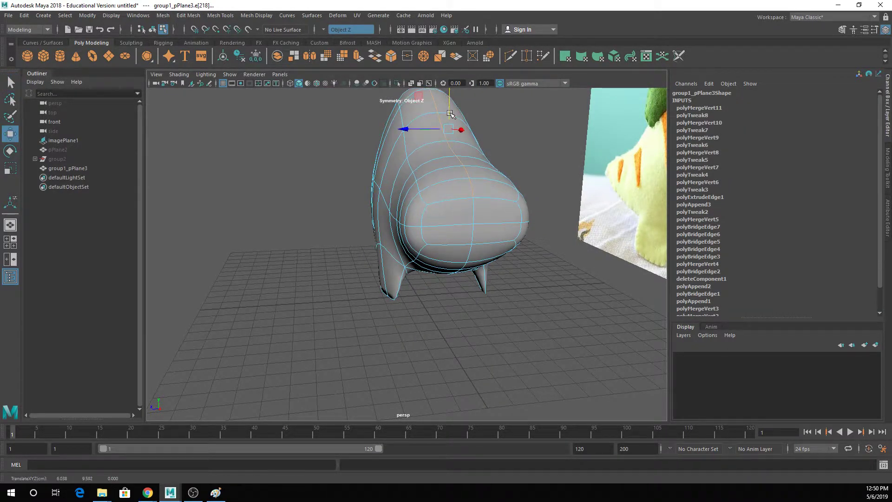
left_click_drag(332, 123, 432, 137, "alt")
middle_click_drag(431, 146, 440, 201, "alt")
left_click_drag(439, 201, 412, 197, "alt")
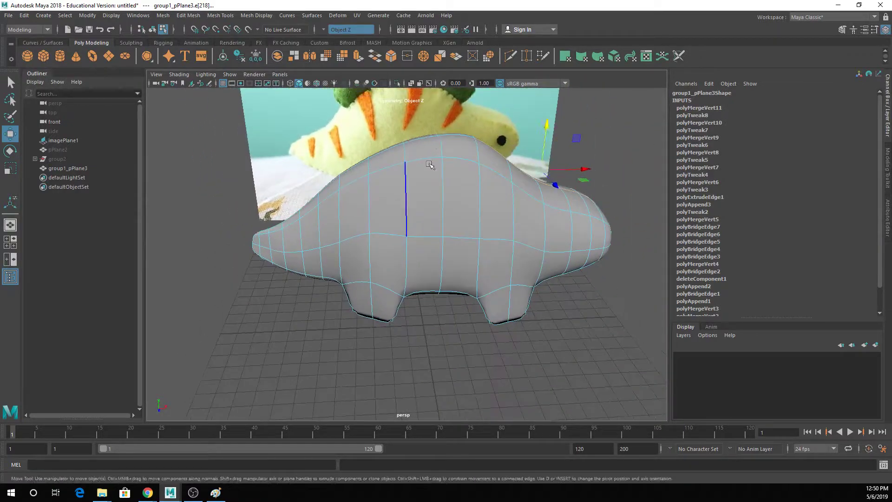
key("q")
right_click_drag(432, 142, 478, 128)
left_click_drag(534, 264, 389, 243, "alt")
left_click_drag(428, 263, 384, 287, "alt")
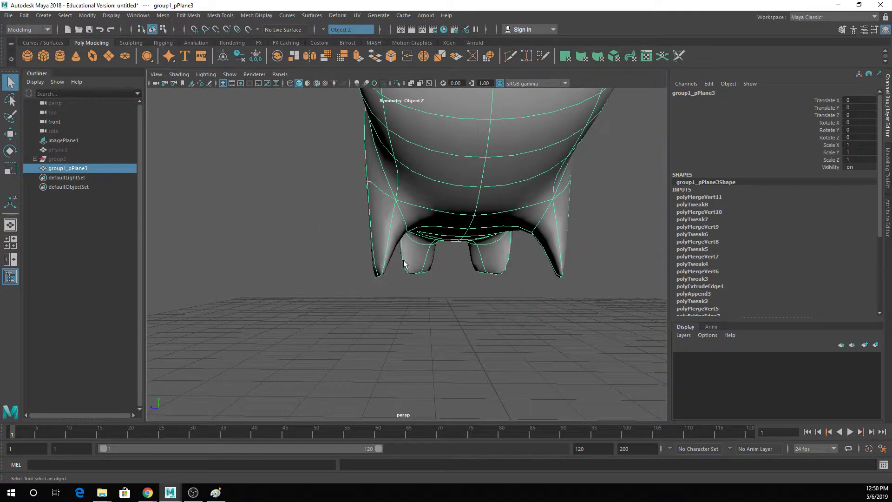
right_click_drag(398, 235, 360, 224)
left_click_drag(396, 257, 310, 234)
key("Delete")
key("ctrl+z")
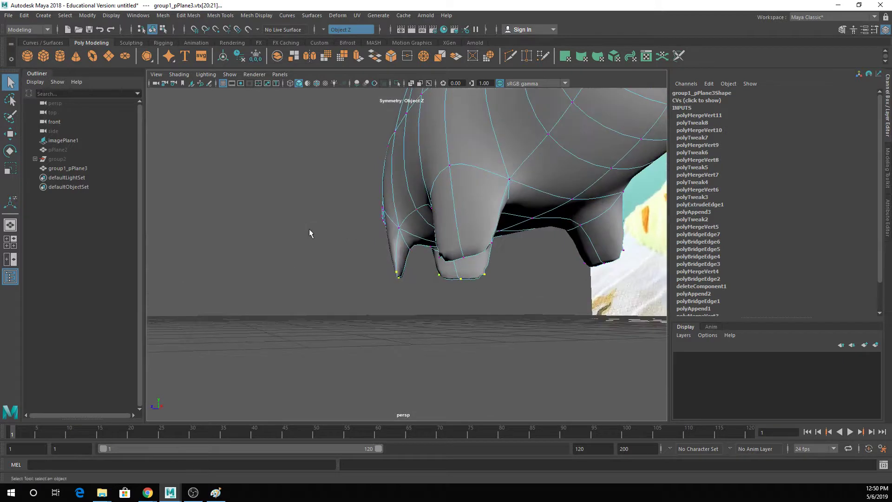
left_click_drag(401, 251, 407, 254, "alt")
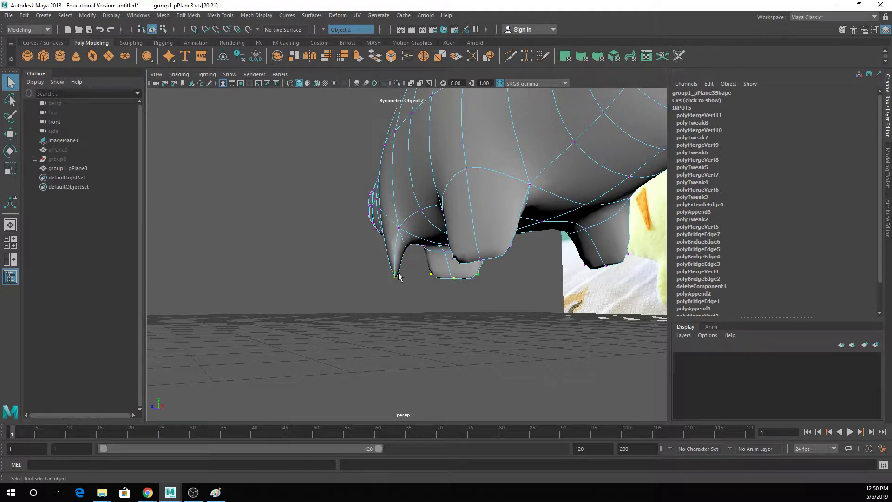
Step: Try inserting edge loops around the hind and front legs with the Insert Edge Loop tool
left_click(220, 15)
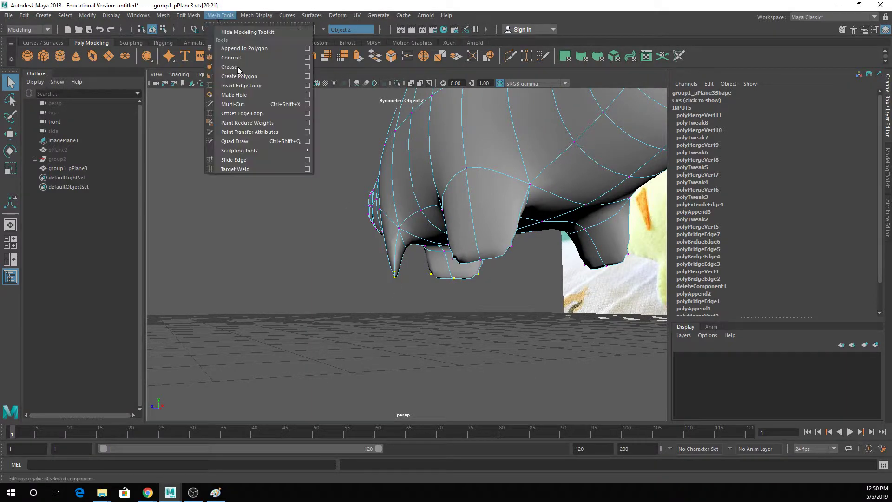
left_click(235, 83)
left_click_drag(425, 263, 394, 261, "alt")
left_click(405, 268)
key("1")
key("3")
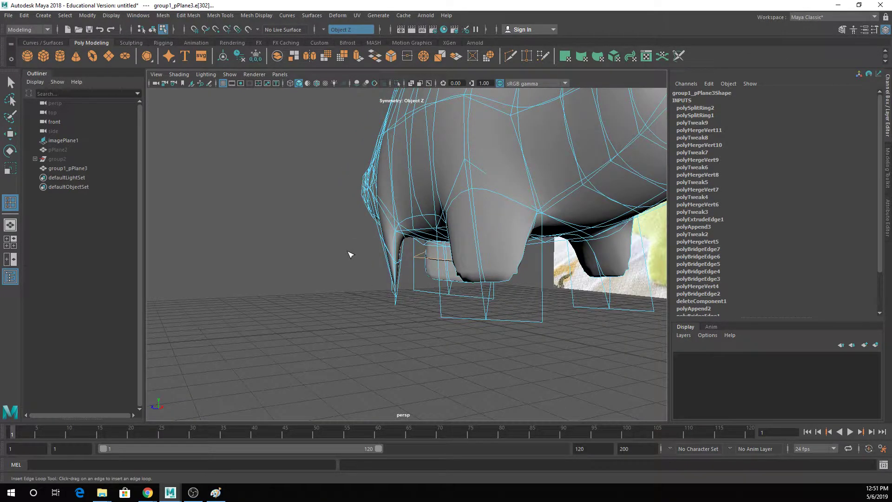
left_click(541, 271)
left_click_drag(534, 273, 410, 283, "alt")
Step: Check the smoothed legs and undo the edge loops just inserted around them
key("q")
right_click_drag(408, 209, 443, 197)
left_click(311, 193)
left_click_drag(310, 192, 374, 238, "alt")
left_click(461, 286)
left_click_drag(461, 285, 483, 292, "alt")
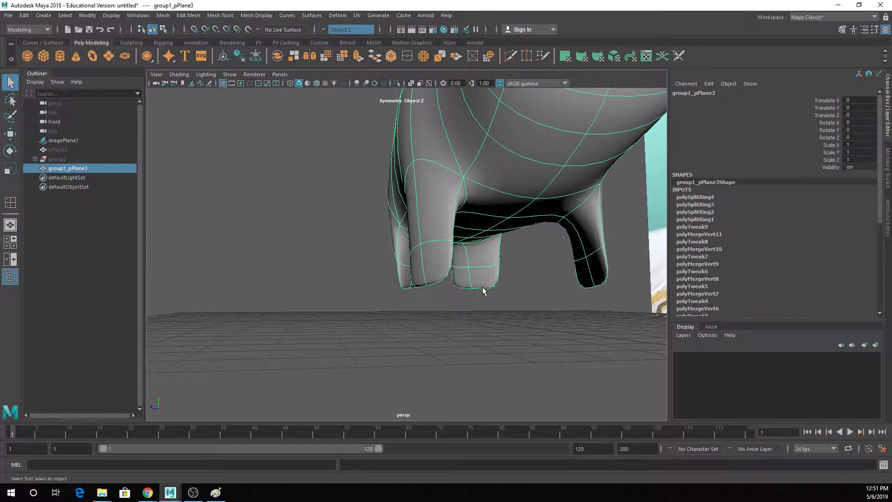
key("ctrl+z")
key("ctrl+z")
key("ctrl+z")
key("ctrl+z")
key("ctrl+z")
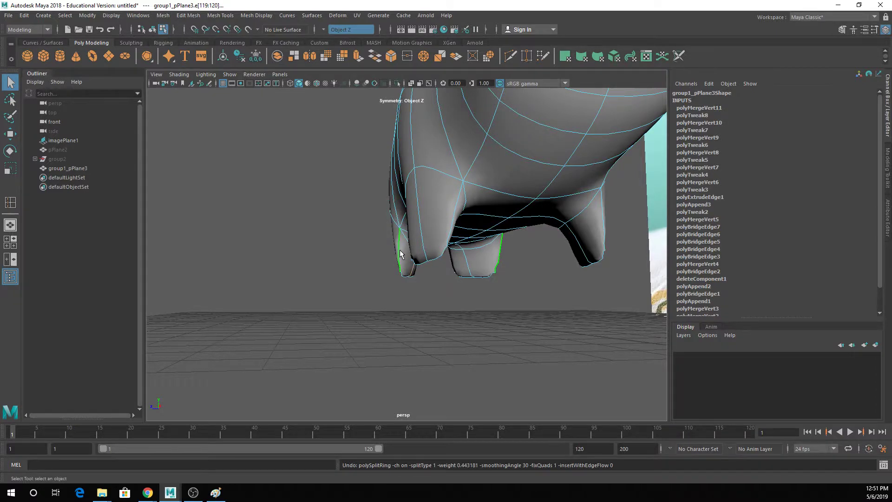
Step: Insert edge loops around the lower part of the hind and front legs again
key("g")
left_click(401, 259)
left_click_drag(400, 260, 376, 261, "alt")
key("q")
Step: Widen the hind legs by moving the inner loop vertices toward the body centre and the outer ones outward
right_click_drag(405, 270, 369, 258)
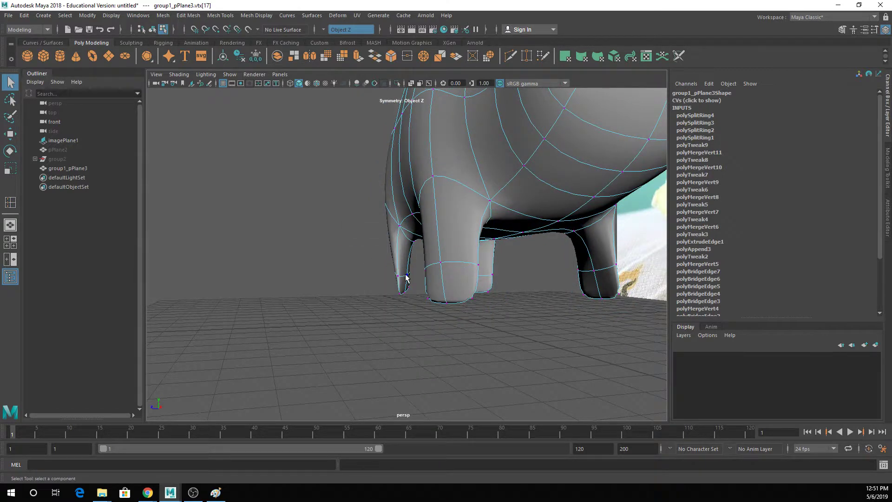
left_click(406, 275)
key("w")
left_click_drag(377, 281, 404, 274)
key("q")
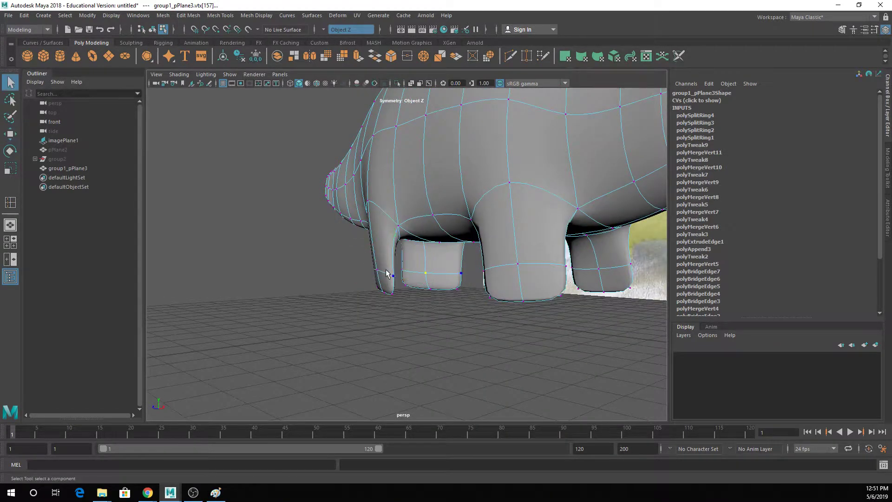
left_click(376, 269)
key("w")
left_click_drag(346, 280, 333, 284)
Step: Move the middle inner vertex of the front legs' edge loop toward the body centre to thicken the legs
left_click_drag(467, 277, 377, 311, "alt")
key("q")
left_click(472, 279)
key("w")
left_click_drag(454, 322, 356, 298, "alt")
key("q")
left_click(338, 268)
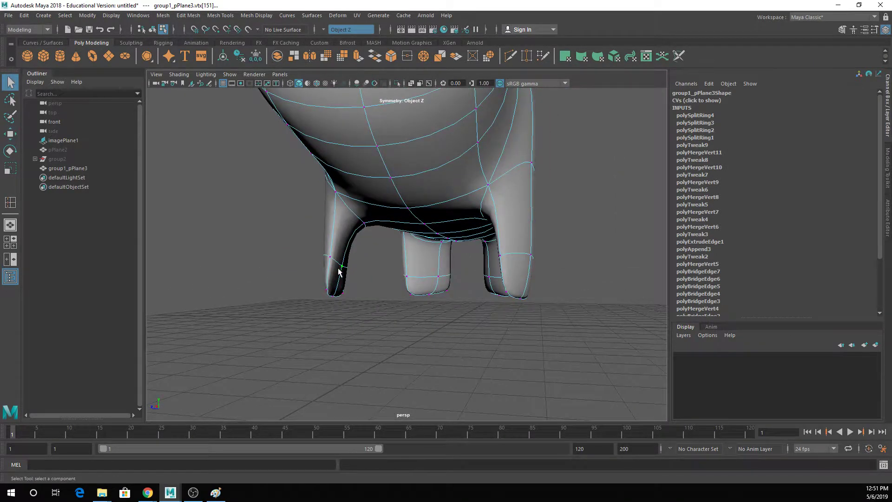
key("w")
left_click_drag(310, 268, 329, 268)
key("q")
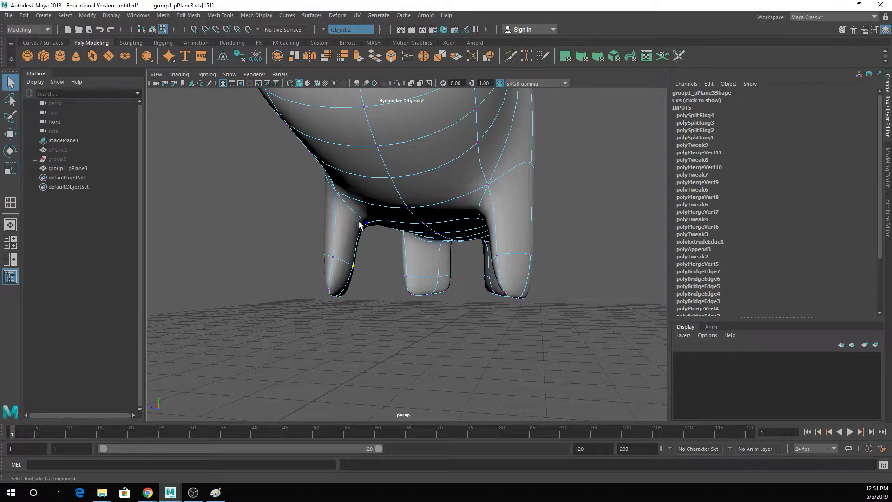
Step: Move the vertices where the inner front legs meet the belly closer to the centreline
left_click(365, 225)
left_click_drag(365, 225, 405, 212, "alt")
key("w")
left_click_drag(361, 232, 378, 232)
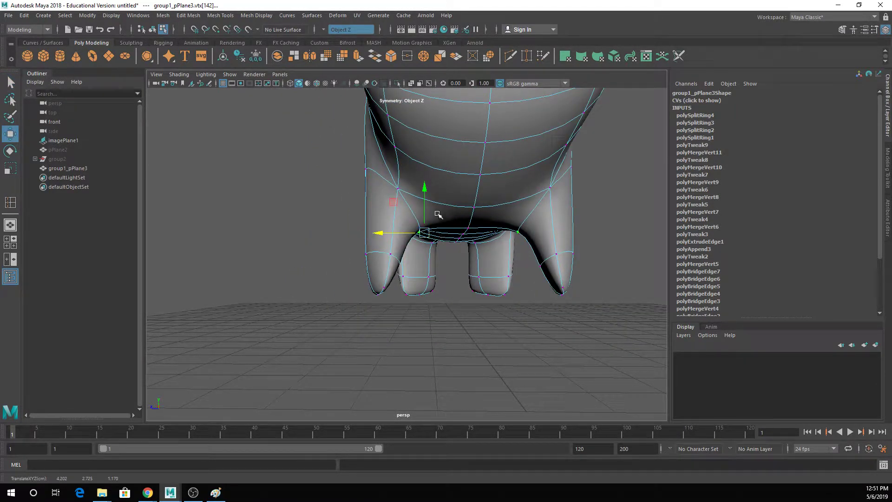
Step: Apply Merge to the selected vertices where the inner front legs meet the belly
left_click_drag(437, 214, 403, 275, "alt")
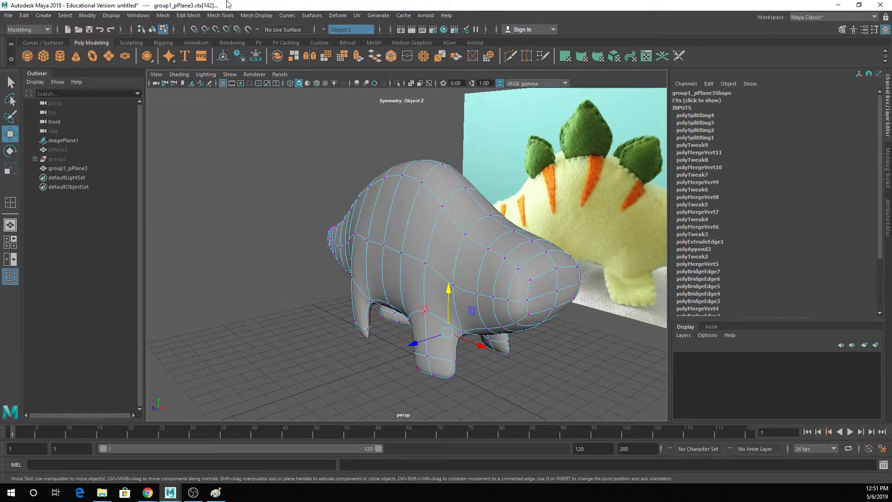
left_click(188, 16)
left_click(211, 129)
key("q")
Step: Examine the body's edge flow and head faces from the side and front against the reference image
left_click_drag(409, 224, 429, 231, "alt")
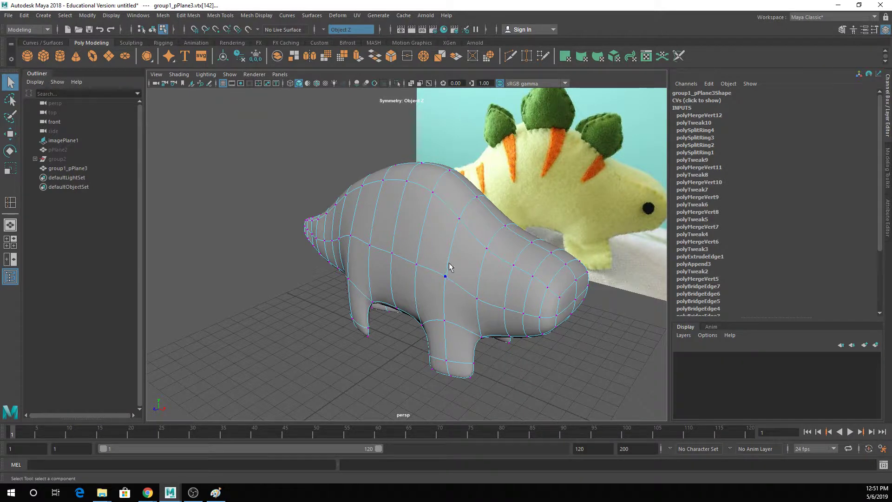
left_click_drag(489, 267, 454, 241, "alt")
right_click_drag(441, 243, 438, 234)
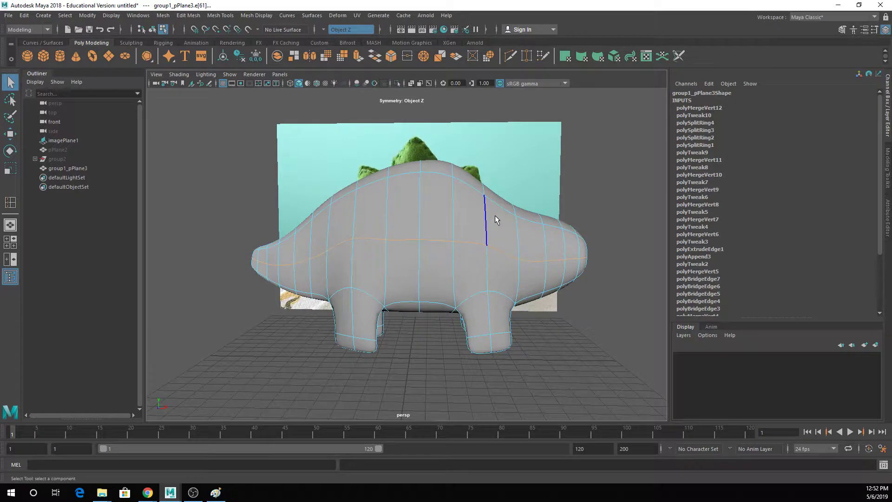
left_click_drag(495, 219, 407, 242, "alt")
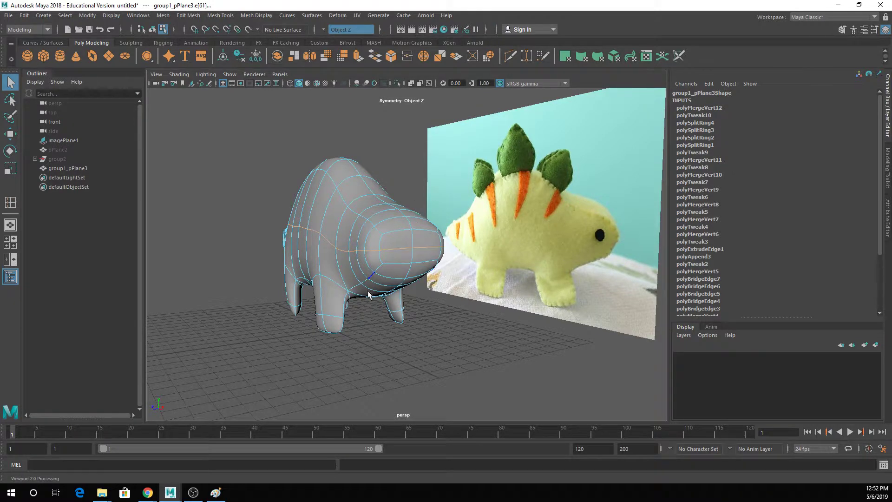
left_click_drag(432, 274, 358, 279, "alt")
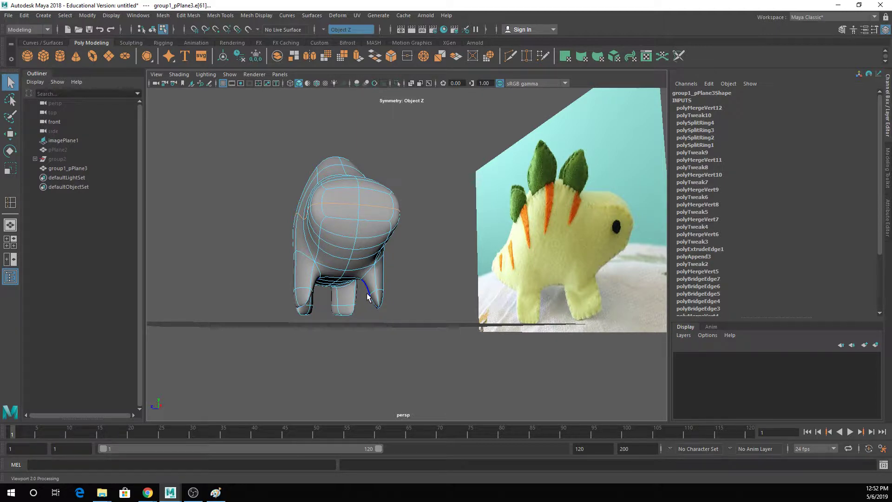
right_click_drag(340, 204, 340, 221)
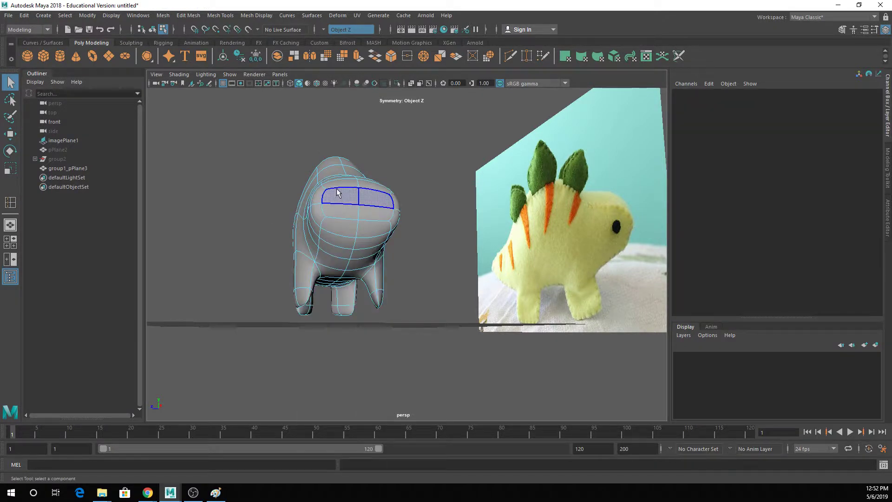
left_click(337, 193)
left_click_drag(338, 192, 322, 236, "alt")
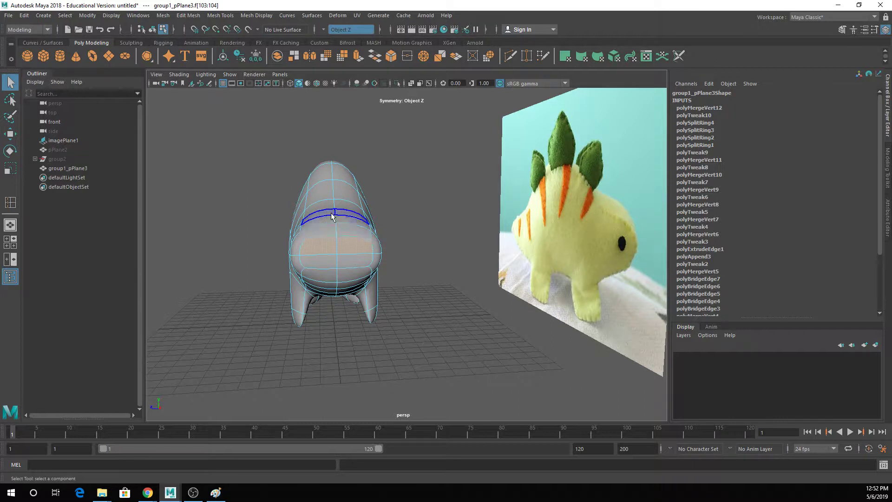
Step: Show the body unsmoothed and insert a lengthwise edge loop near each side of the head with Insert Edge Loop
right_click_drag(328, 188, 208, 9)
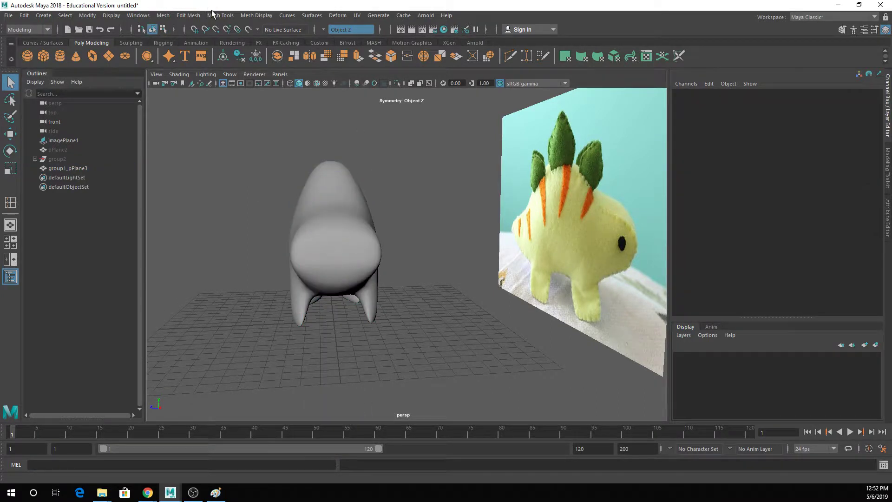
left_click(220, 16)
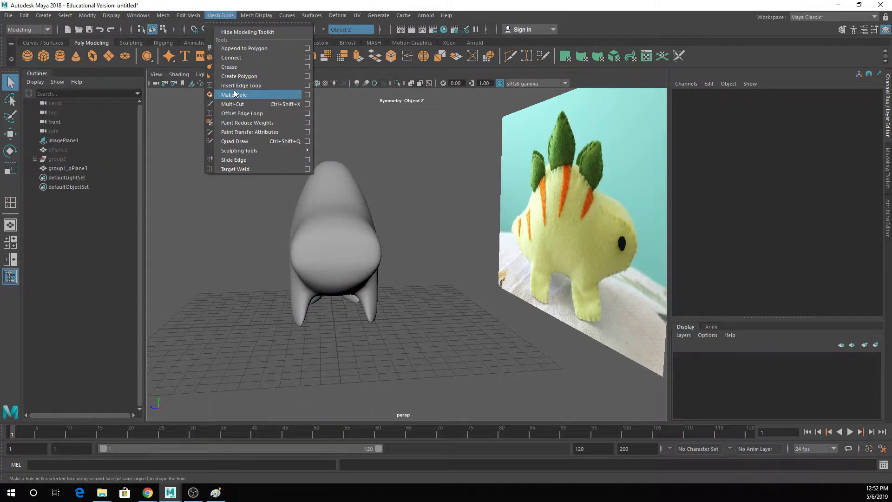
left_click(236, 93)
left_click(329, 254)
key("1")
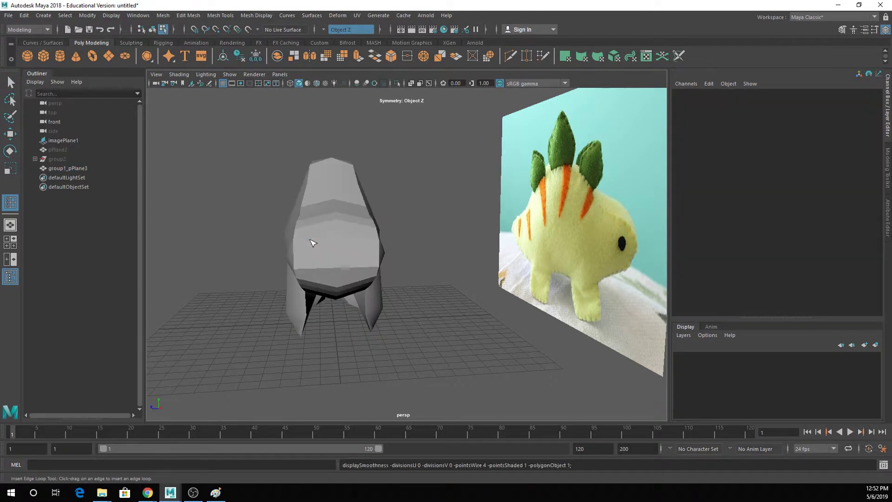
scroll(309, 239, "up", 2)
left_click_drag(312, 243, 324, 199, "alt")
left_click(325, 199)
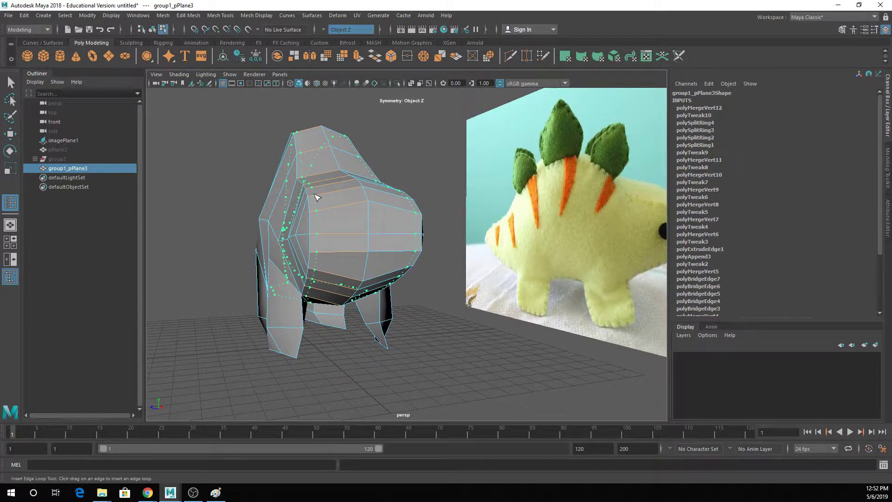
left_click_drag(314, 194, 313, 216)
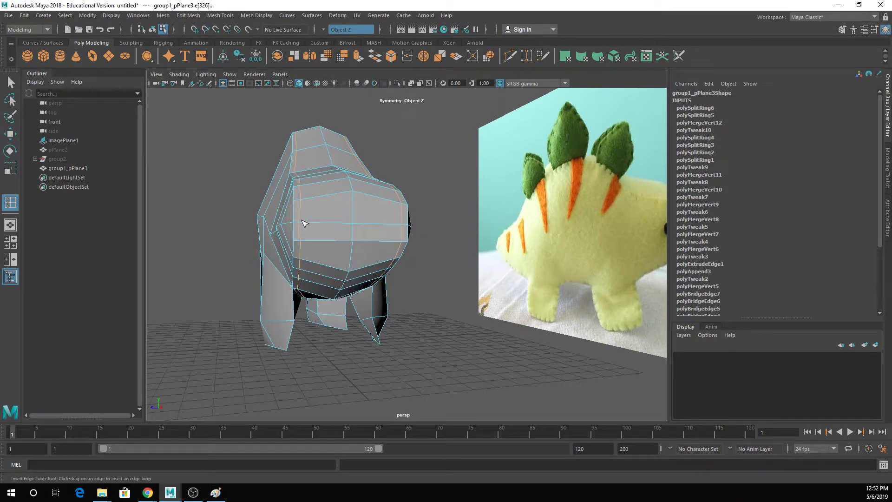
Step: Insert an edge loop running horizontally across the front of the head with Insert Edge Loop
left_click(303, 218)
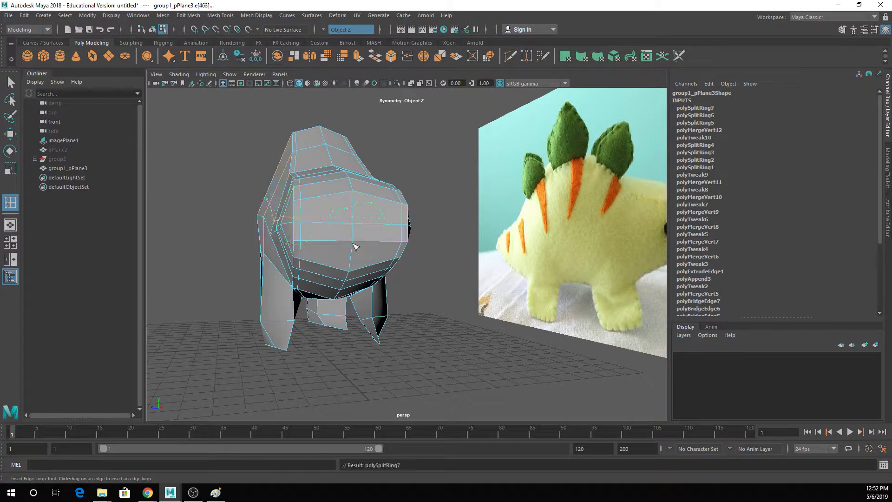
left_click_drag(354, 247, 320, 211, "alt")
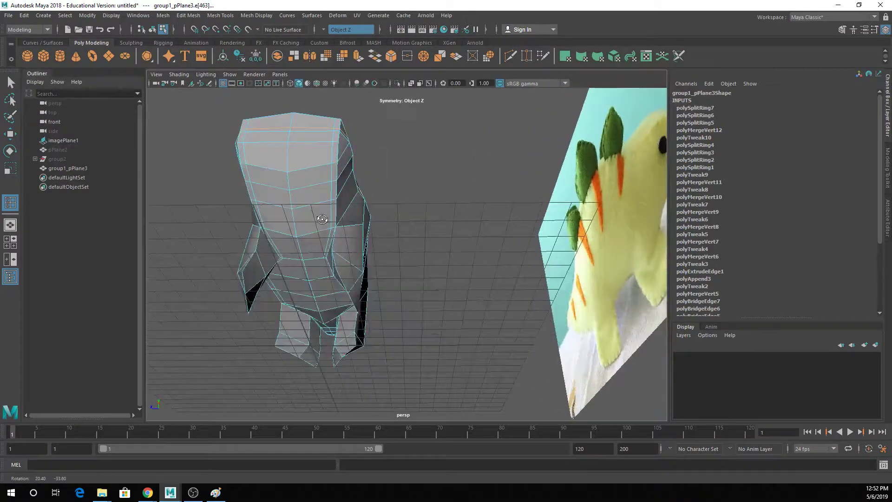
Step: Insert additional edge loops around the front and hind legs near their open edges on the underside
scroll(276, 259, "up", 4)
middle_click_drag(276, 258, 352, 229, "alt")
scroll(402, 247, "down", 4)
left_click_drag(402, 246, 581, 282, "alt")
middle_click_drag(580, 283, 465, 289, "alt")
left_click_drag(466, 288, 544, 293, "alt")
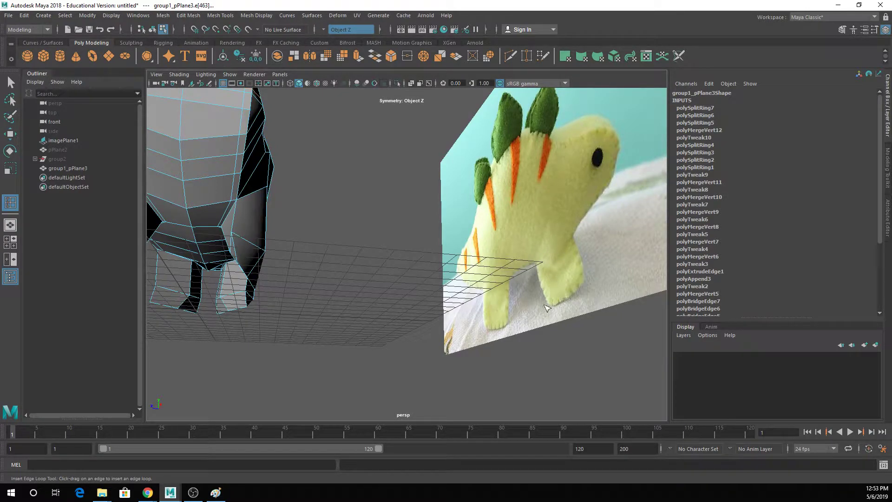
left_click_drag(546, 307, 253, 285, "alt")
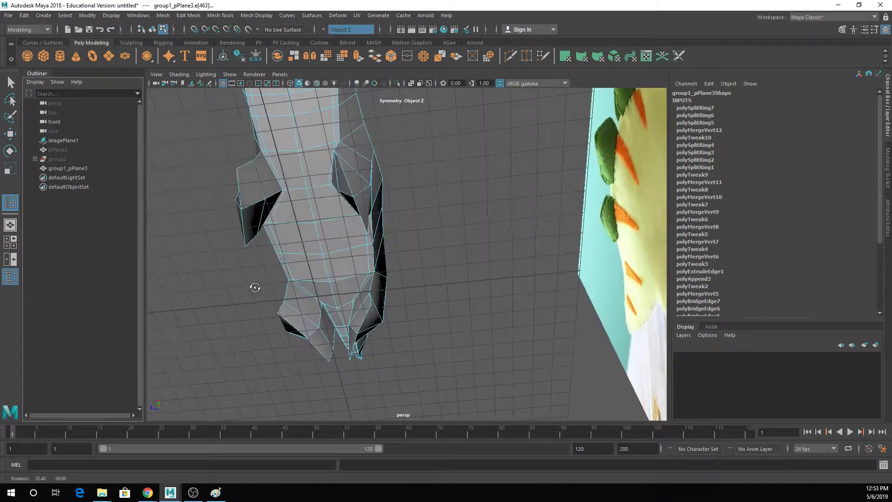
left_click(265, 160)
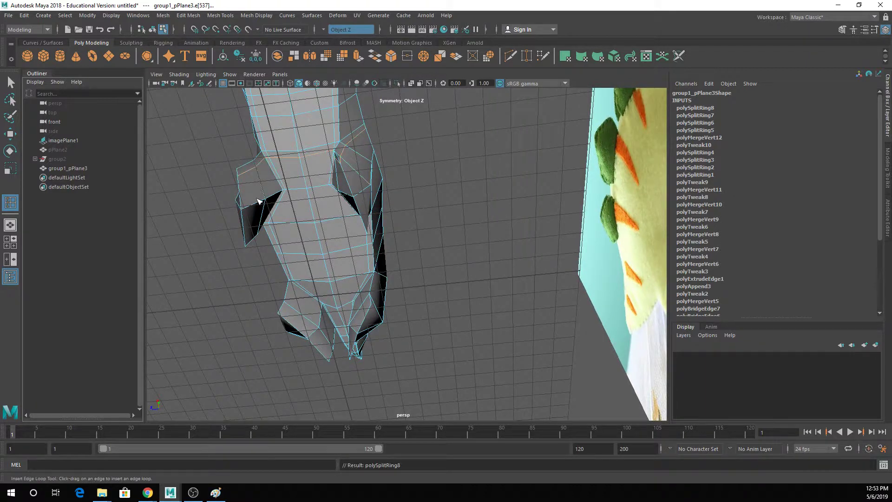
left_click(259, 224)
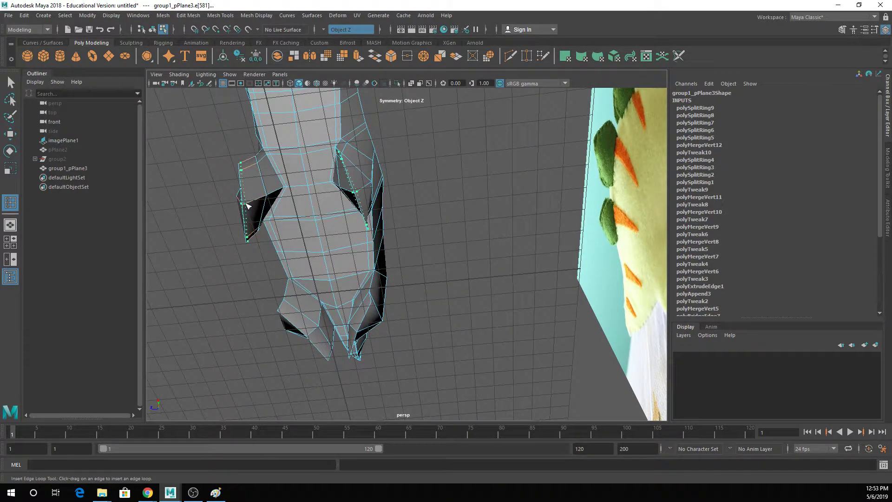
left_click(248, 201)
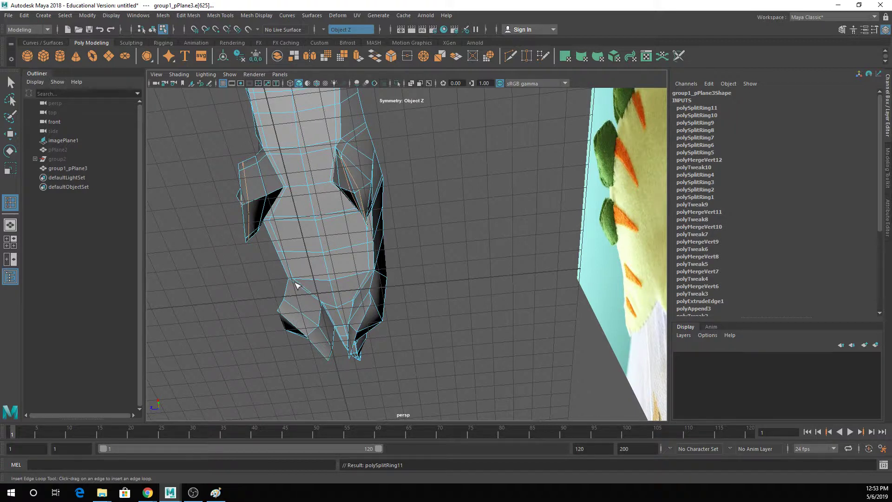
left_click(296, 284)
left_click_drag(327, 338, 363, 372)
Step: Show the body with smooth preview in object mode and examine the head shape from the front
key("3")
left_click_drag(373, 321, 305, 311, "alt")
key("q")
right_click_drag(312, 197, 380, 168)
left_click(432, 215)
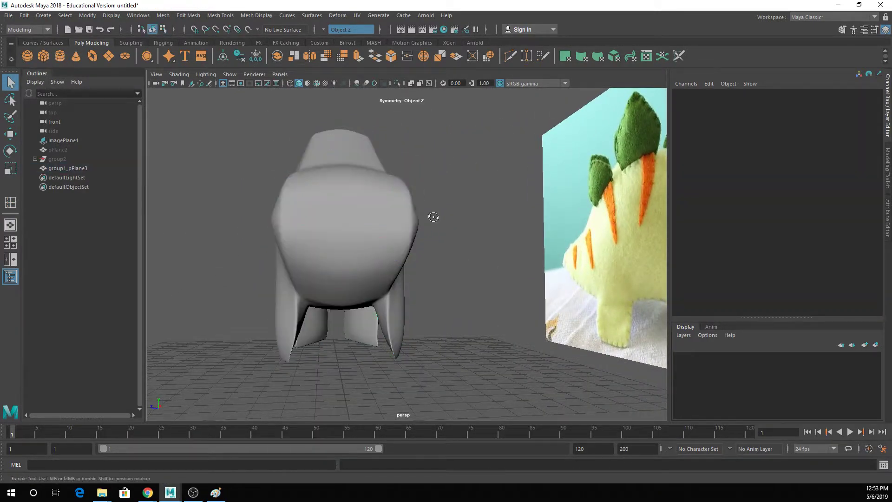
left_click_drag(432, 215, 405, 237, "alt")
left_click(404, 236)
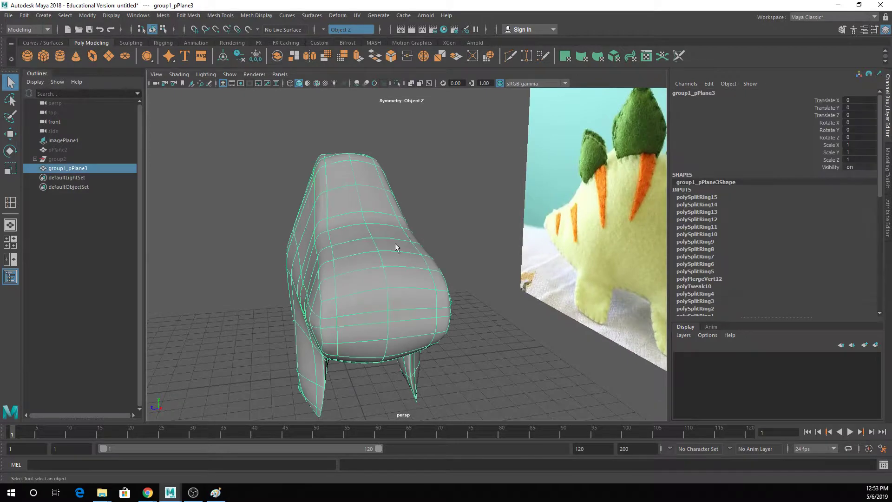
left_click_drag(370, 267, 383, 237, "alt")
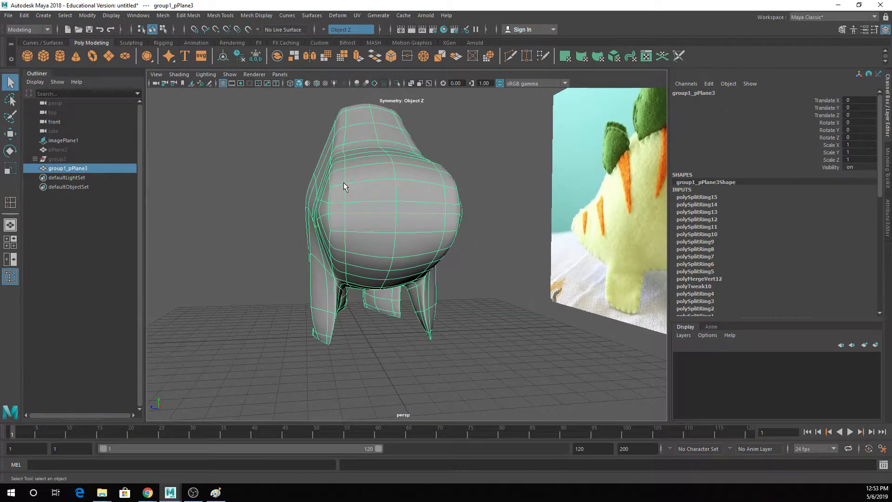
Step: Select the narrow face loops running along both sides of the head, back, belly and legs as seam strips
right_click_drag(336, 168, 338, 181)
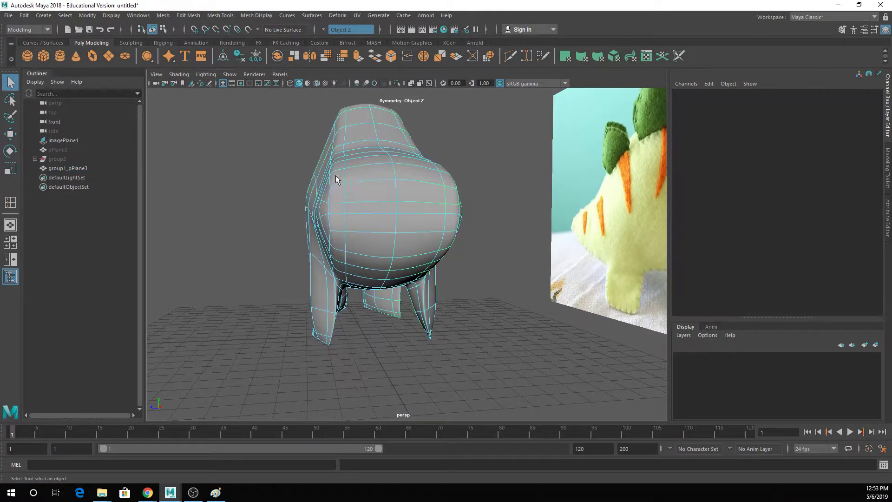
left_click(337, 208)
double_click(335, 205)
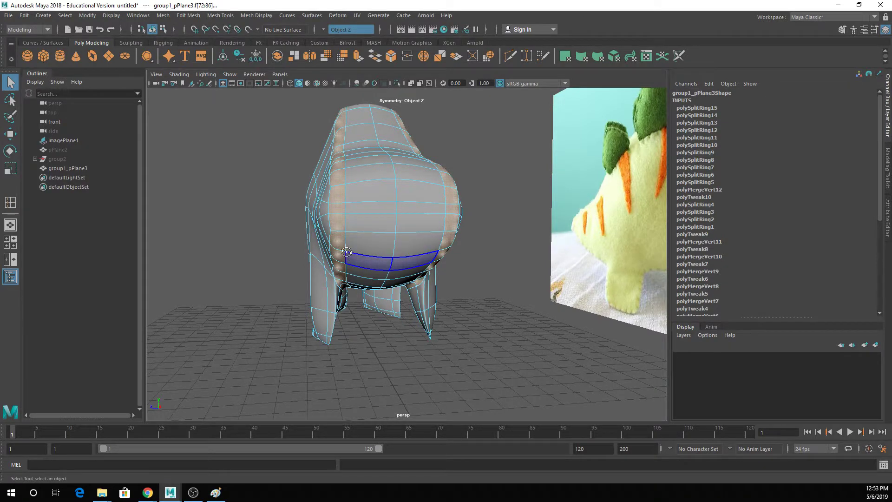
left_click_drag(335, 204, 316, 203, "alt")
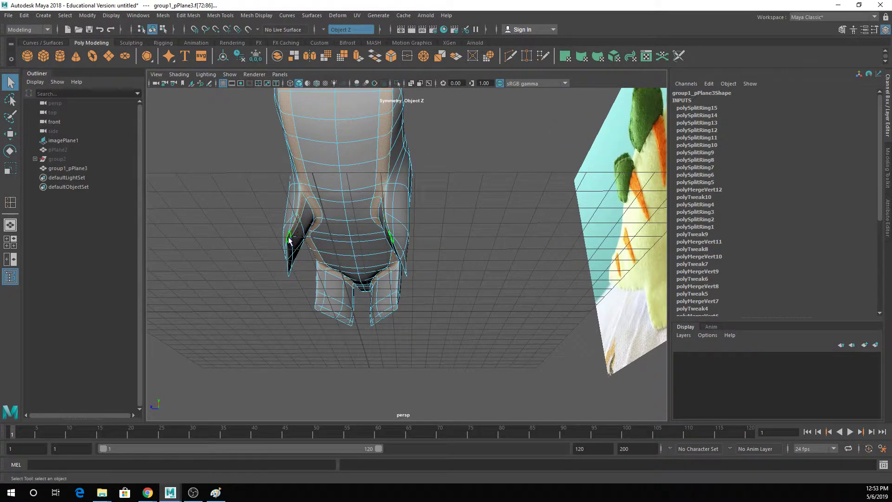
left_click_drag(299, 271, 270, 285, "alt")
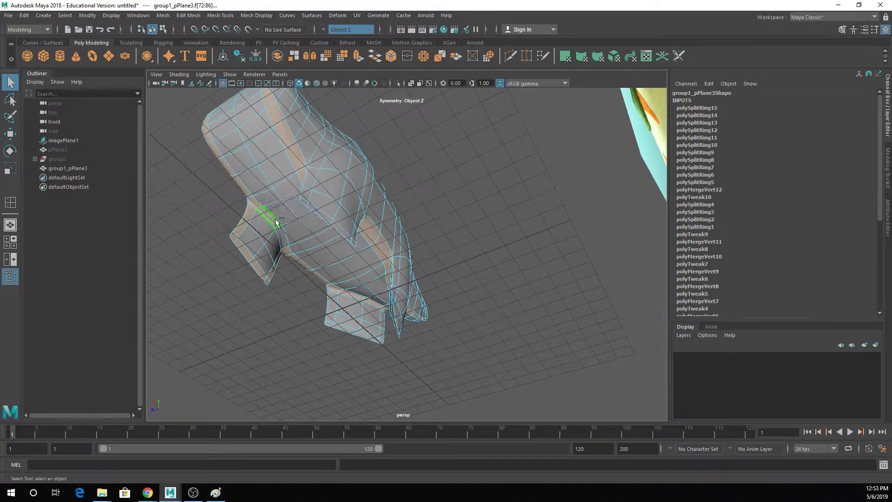
left_click_drag(308, 225, 334, 205, "alt")
middle_click_drag(334, 205, 347, 245, "alt")
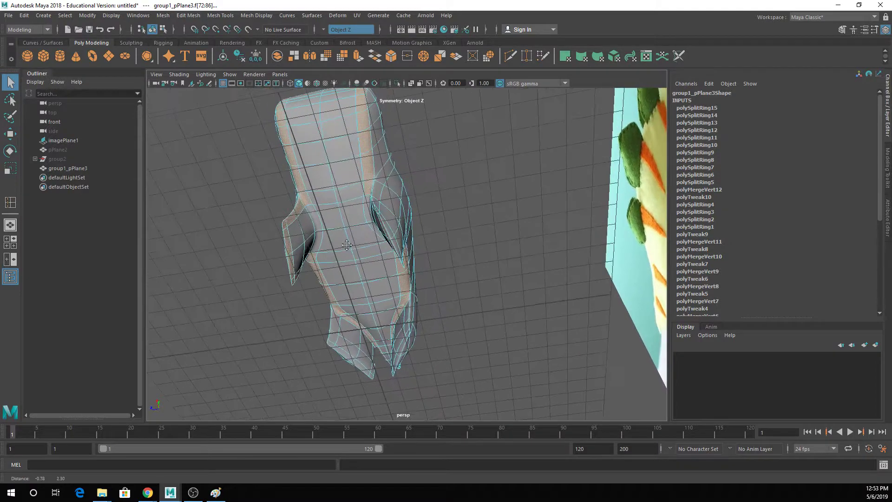
left_click_drag(346, 245, 364, 223, "alt")
middle_click_drag(447, 255, 313, 324, "alt")
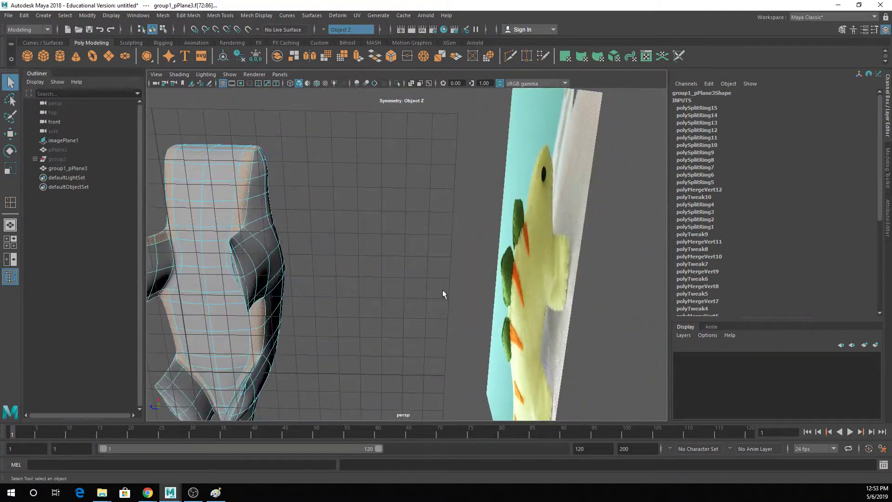
left_click_drag(442, 290, 487, 349, "alt")
left_click_drag(440, 331, 253, 307, "alt")
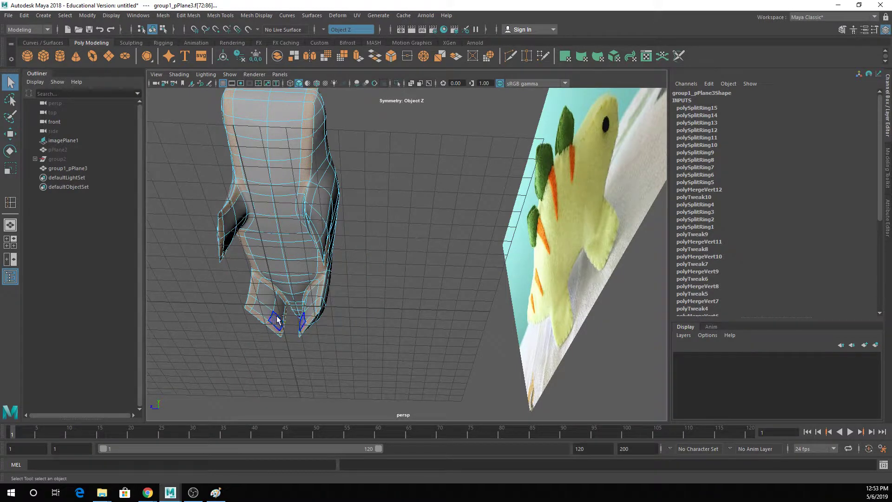
left_click(273, 285, "ctrl")
Step: Add the narrow faces at the tail tip to the seam selection and check the strips around the body in wireframe
left_click_drag(291, 316, 588, 333, "alt")
scroll(483, 265, "up", 3)
middle_click_drag(478, 264, 470, 290, "alt")
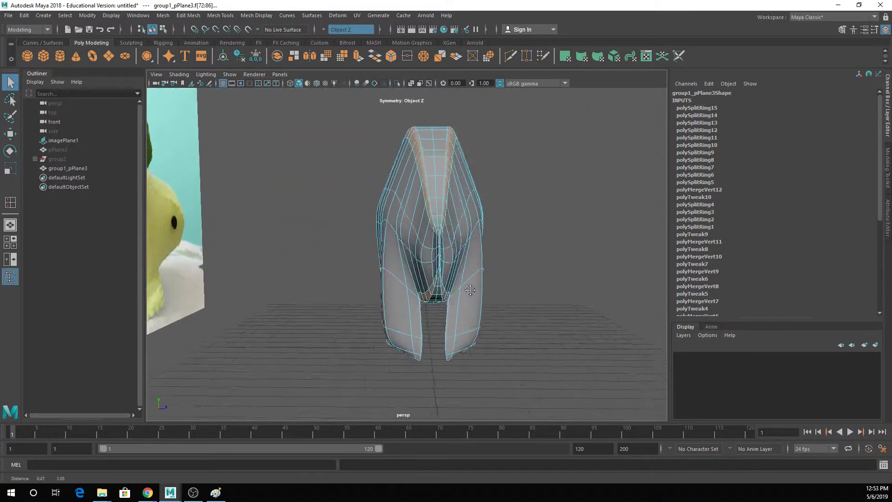
scroll(442, 341, "up", 6)
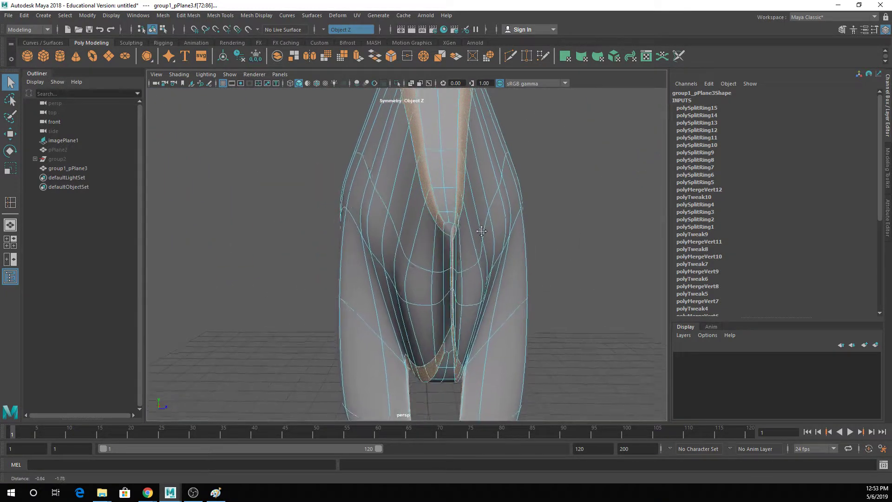
mouse_move(481, 231)
left_mouse_down("alt")
mouse_move(449, 242)
mouse_move(475, 237)
left_mouse_up("alt")
left_click(452, 241, "shift")
left_click(449, 269, "shift")
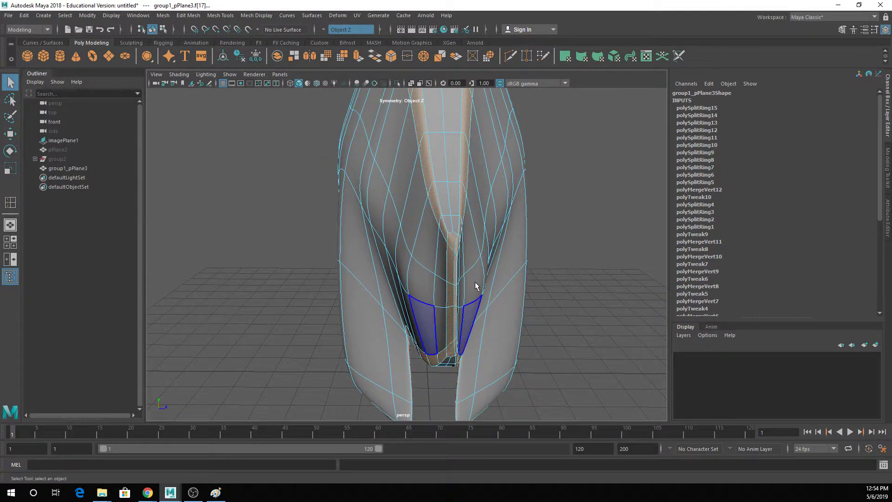
left_click_drag(473, 285, 510, 312, "alt")
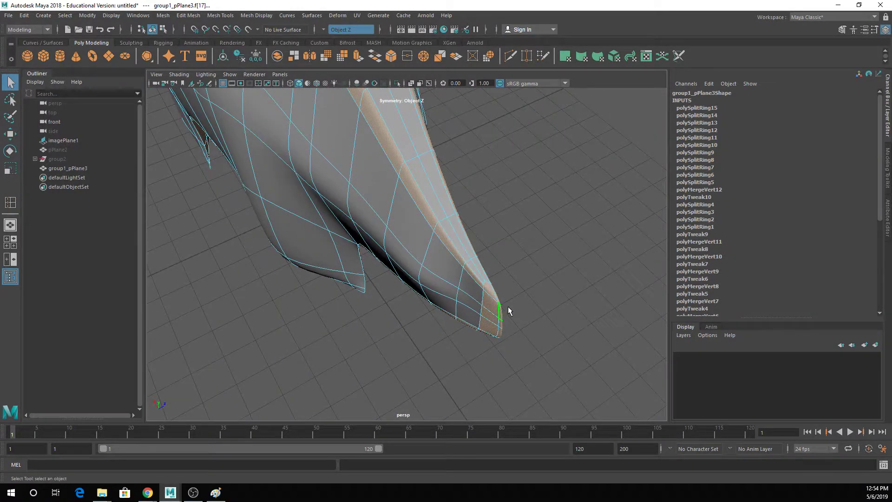
left_click_drag(508, 306, 404, 288, "alt")
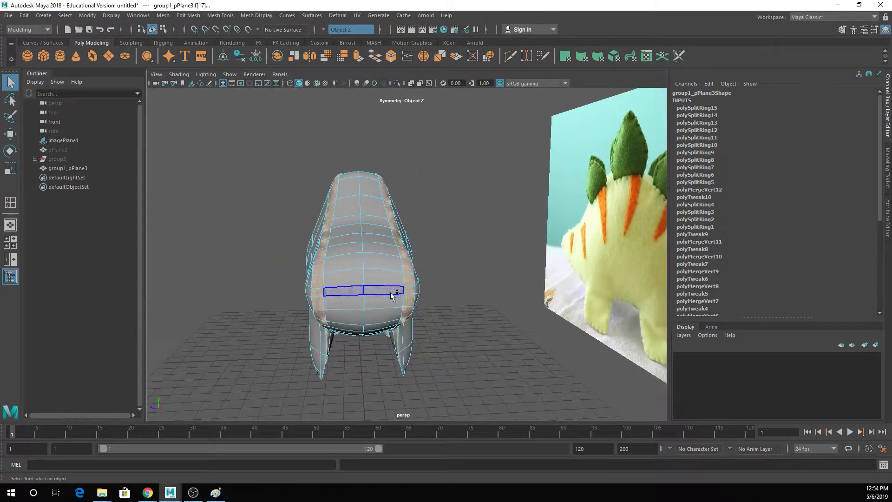
left_click_drag(280, 285, 346, 273, "alt")
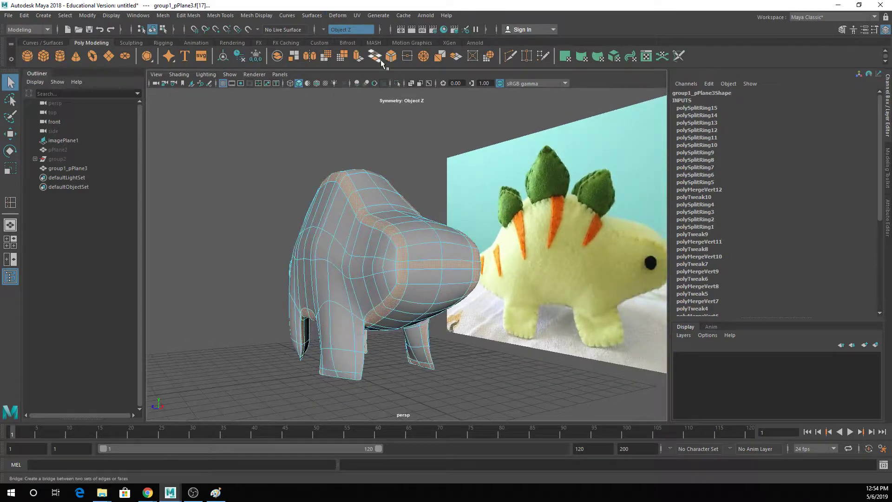
key("4")
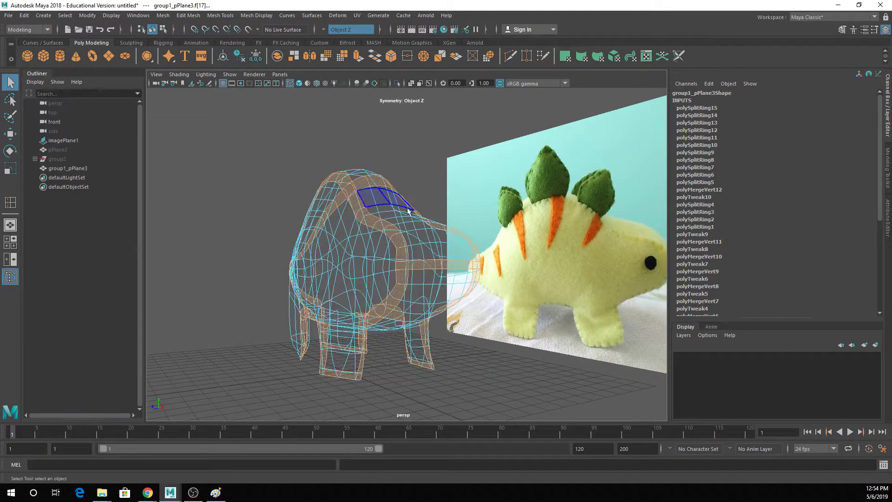
mouse_move(408, 210)
left_mouse_down("alt")
mouse_move(430, 234)
mouse_move(415, 246)
mouse_move(425, 254)
mouse_move(441, 251)
mouse_move(430, 215)
left_mouse_up("alt")
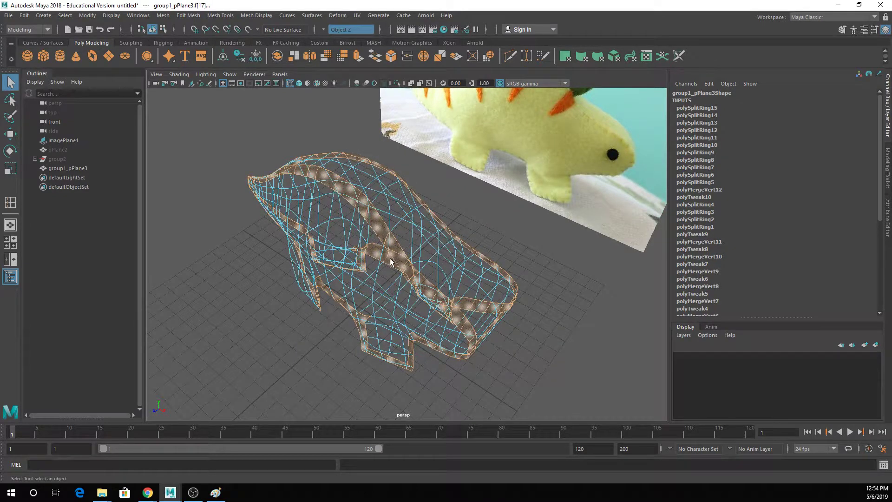
key("5")
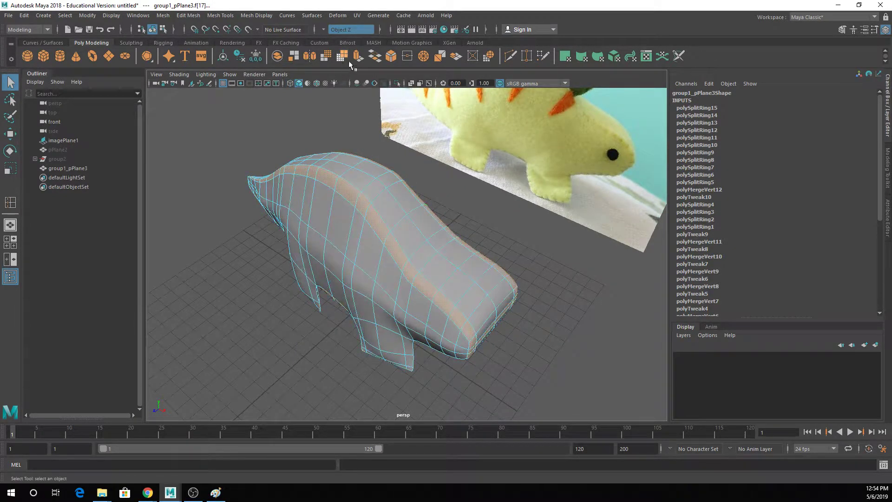
Step: Extrude the selected seam faces slightly outward into a raised ridge, undoing trial adjustments, and return to object mode
left_click(358, 57)
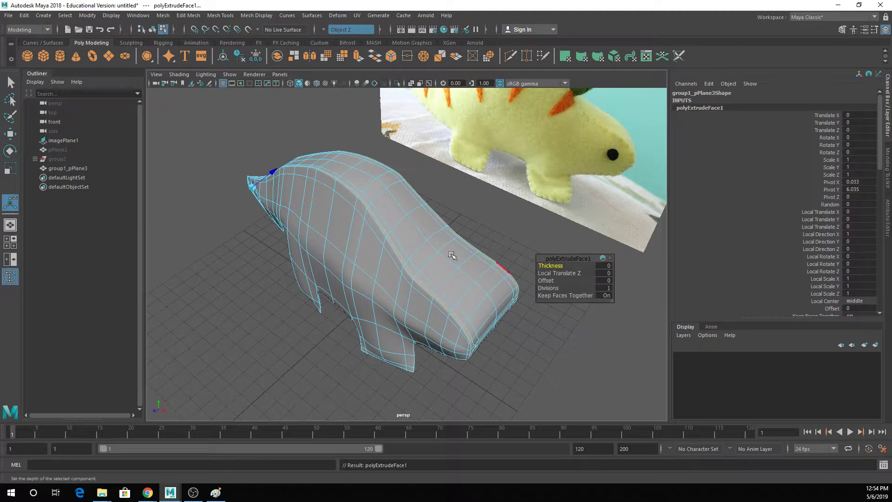
left_click_drag(247, 156, 360, 292, "alt")
key("ctrl+z")
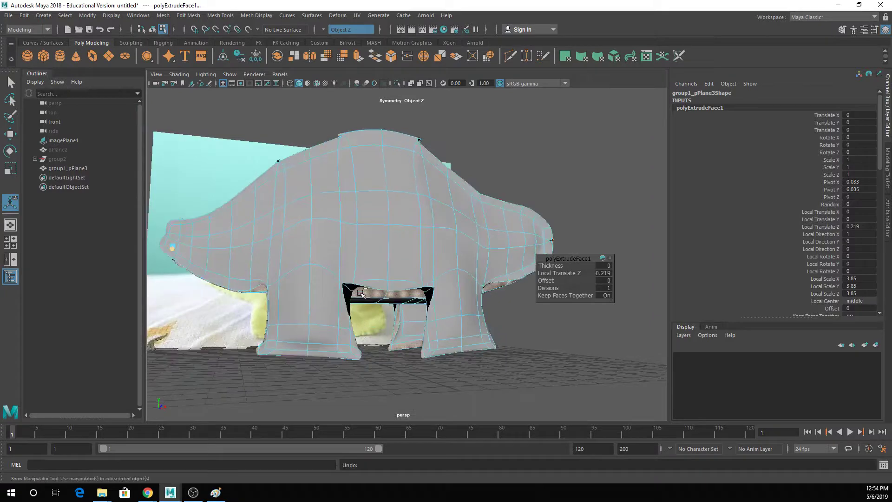
key("ctrl+z")
key("ctrl+z")
left_click_drag(297, 296, 411, 318, "alt")
left_click_drag(420, 364, 412, 364)
key("q")
right_click_drag(458, 199, 499, 152)
left_click(539, 241)
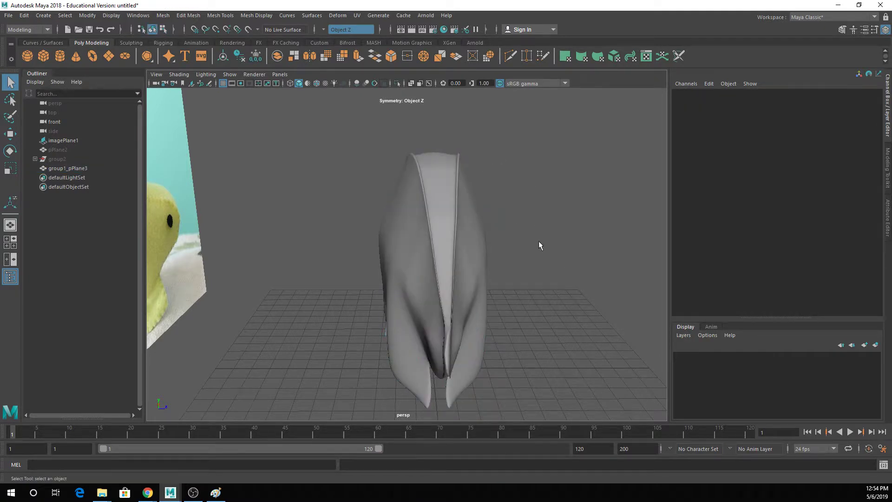
Step: Try Merge to Center on the whole dinosaur body and undo it
left_click_drag(539, 245, 401, 279, "alt")
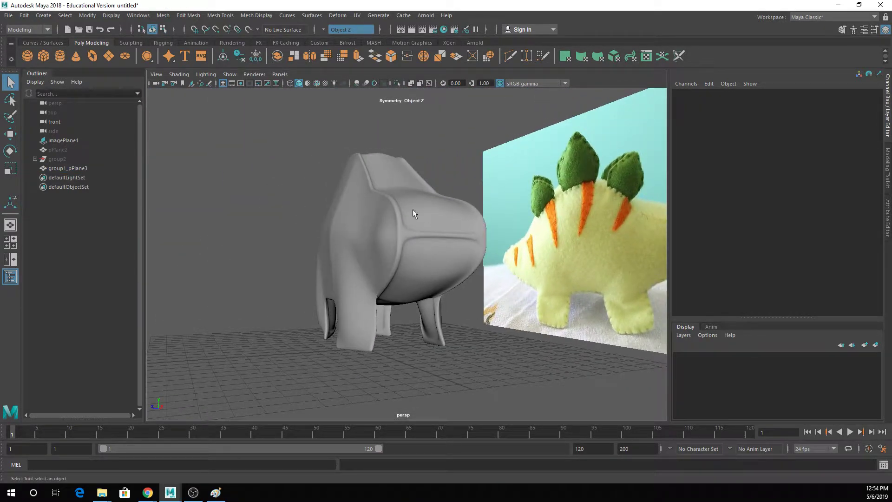
mouse_move(412, 212)
left_mouse_down("alt")
mouse_move(424, 199)
mouse_move(418, 219)
mouse_move(450, 215)
mouse_move(422, 228)
left_mouse_up("alt")
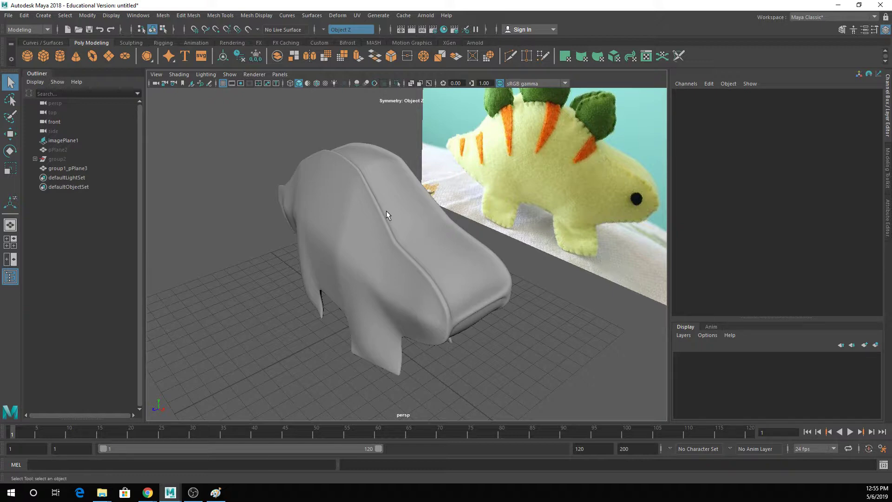
left_click_drag(386, 214, 393, 251, "alt")
left_click(393, 252)
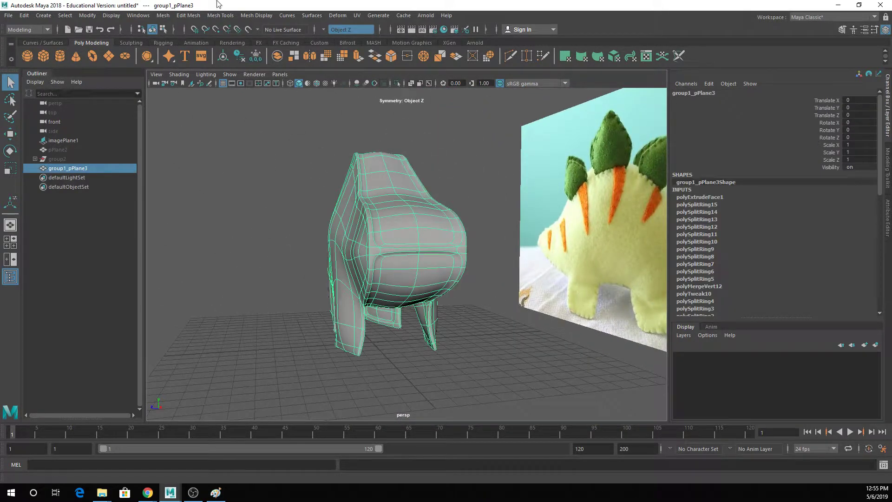
left_click(188, 16)
left_click(224, 119)
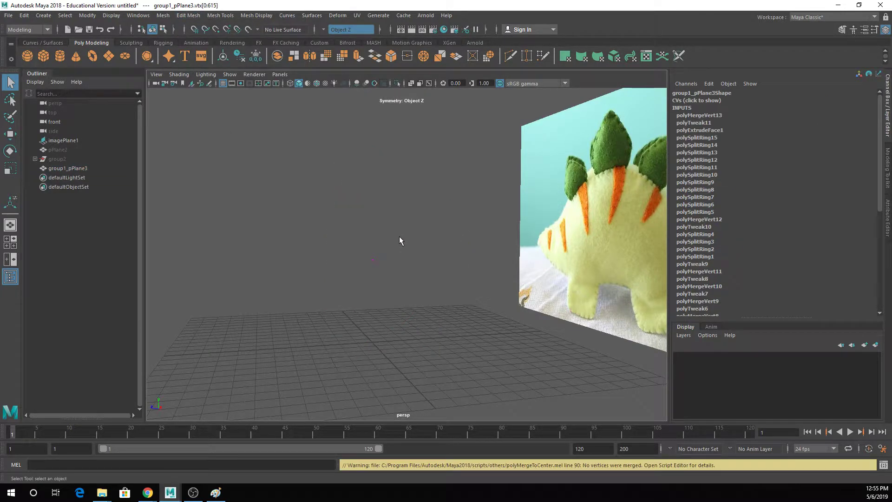
key("ctrl+z")
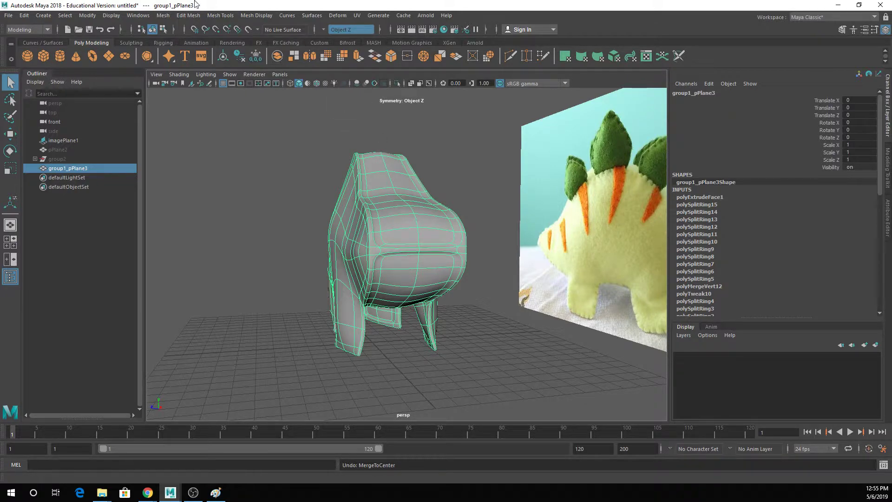
Step: Apply Merge to Center to the whole dinosaur body again
left_click(188, 15)
left_click(207, 118)
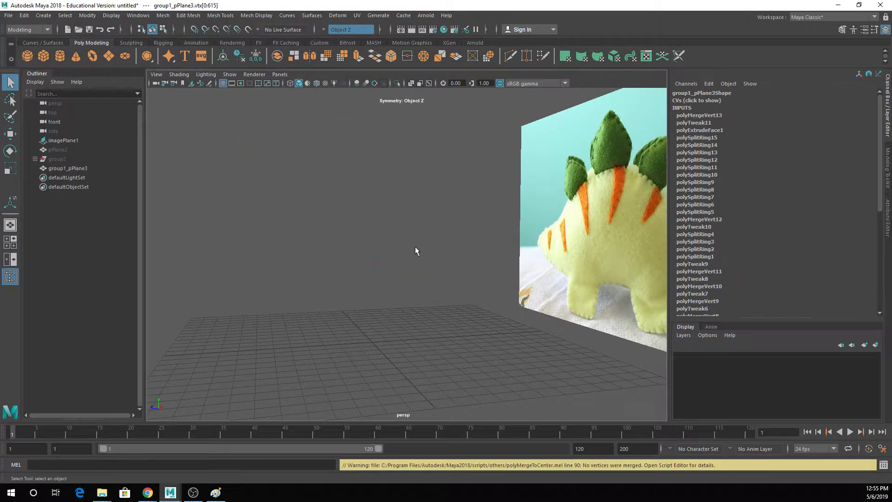
Step: Undo the Merge to Center and insert an edge loop on the central strip beside the seam, mirrored on both sides
key("ctrl+z")
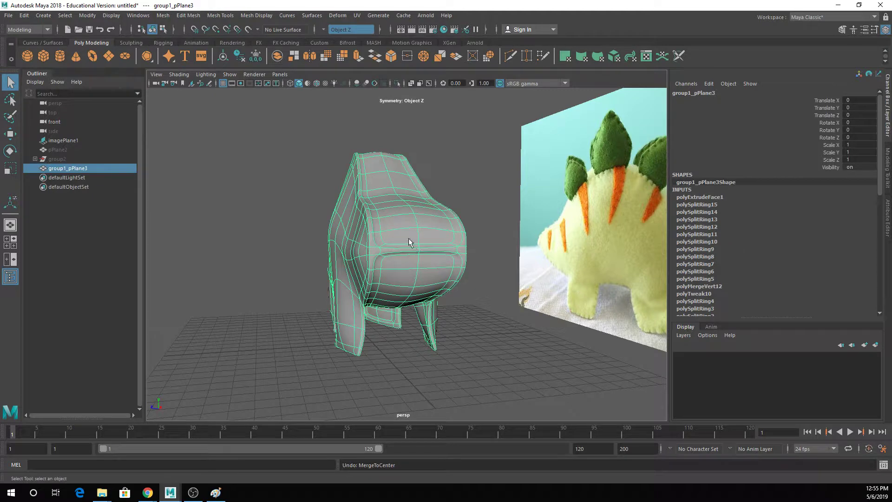
left_click(217, 15)
left_click(251, 84)
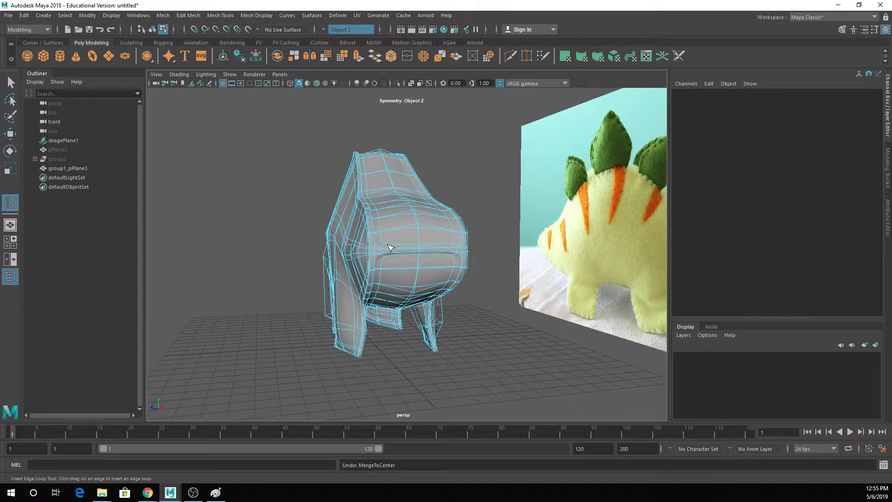
left_click(384, 250)
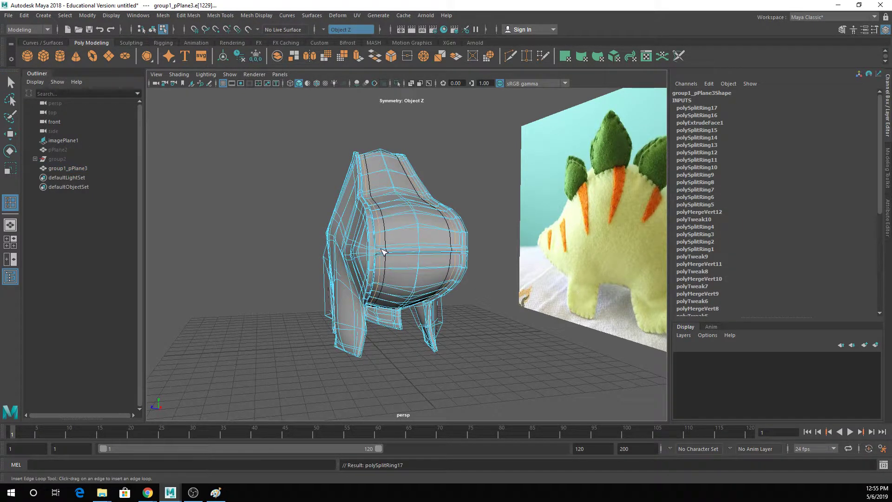
left_click_drag(384, 252, 458, 241, "alt")
key("q")
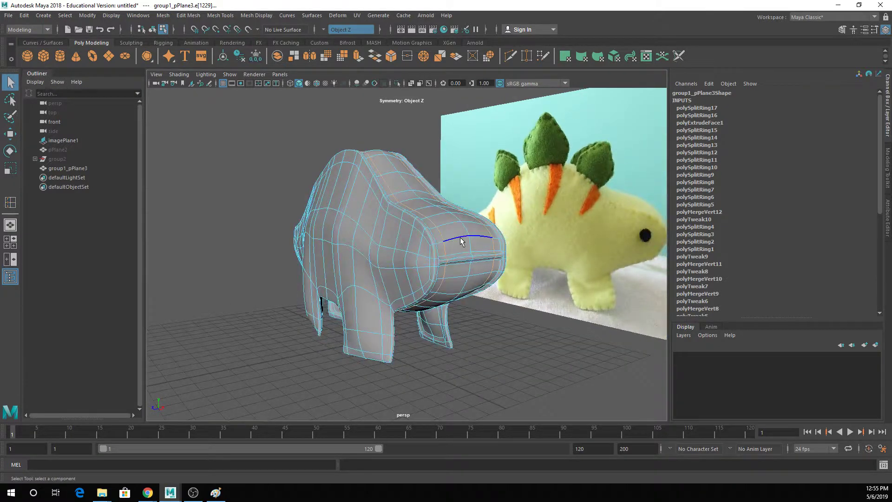
Step: Examine the seam ridge and edge flow around the head and body in both smoothed and unsmoothed display
scroll(461, 242, "up", 4)
middle_click_drag(461, 243, 378, 209, "alt")
left_click_drag(304, 224, 432, 223, "alt")
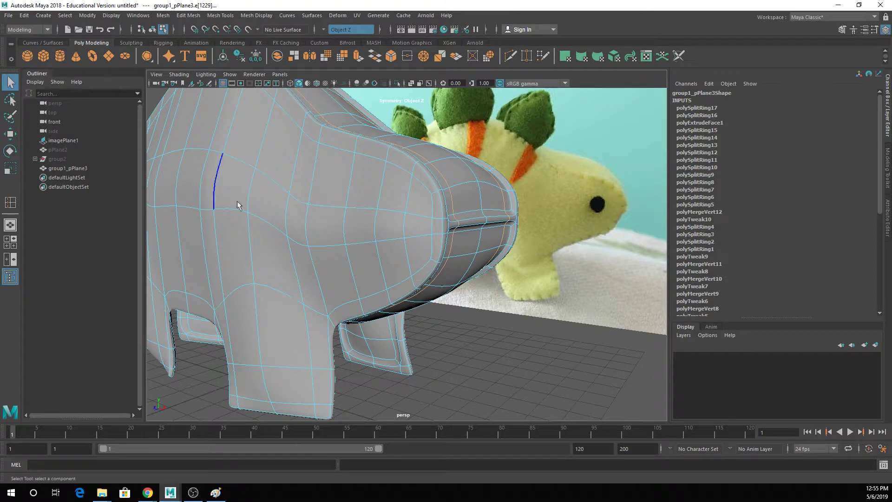
scroll(410, 149, "down", 4)
left_click_drag(409, 148, 379, 264, "alt")
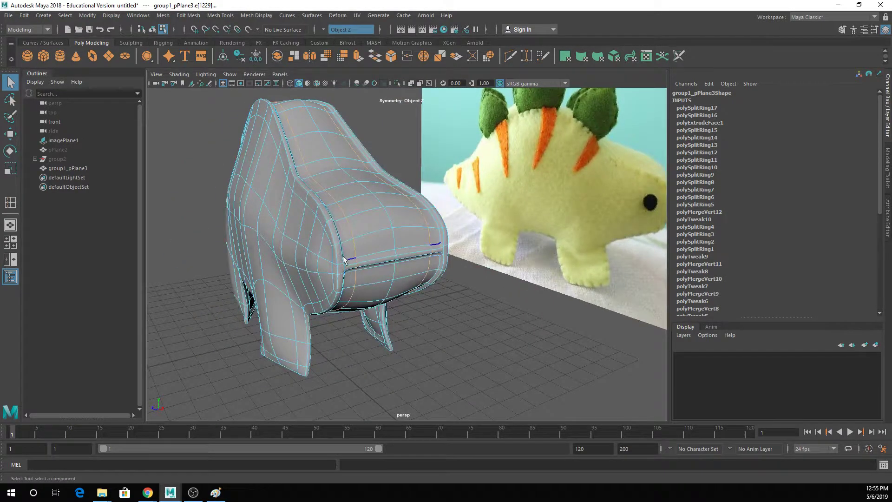
scroll(312, 243, "up", 4)
left_click_drag(313, 243, 360, 241, "alt")
middle_click_drag(360, 241, 389, 260, "alt")
left_click_drag(342, 156, 264, 144, "alt")
key("1")
left_click_drag(233, 119, 292, 123, "alt")
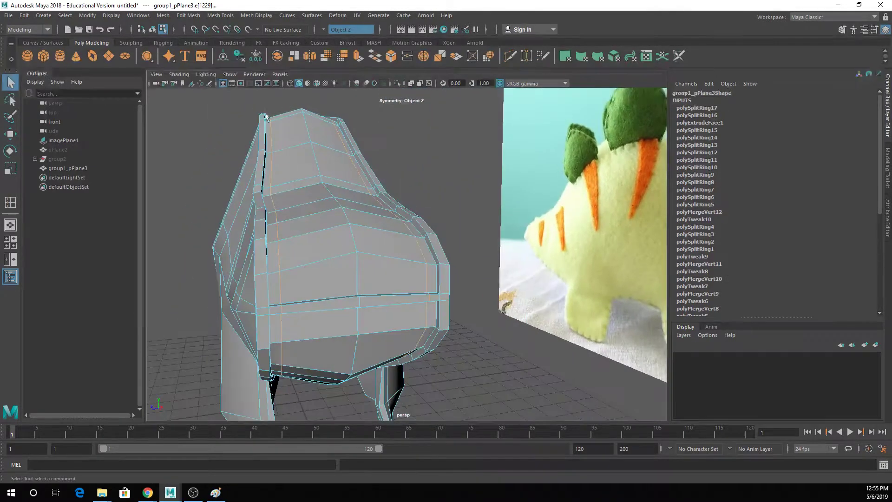
key("3")
left_click_drag(261, 188, 337, 205, "alt")
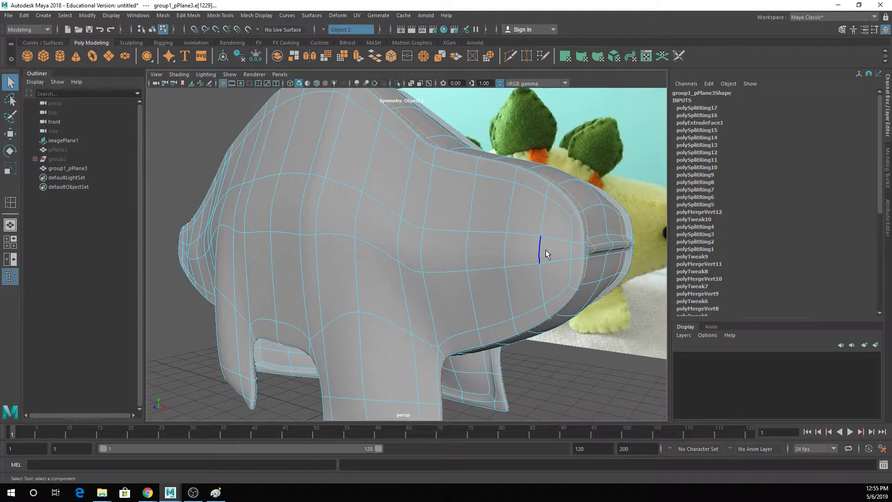
left_click_drag(484, 241, 442, 244, "alt")
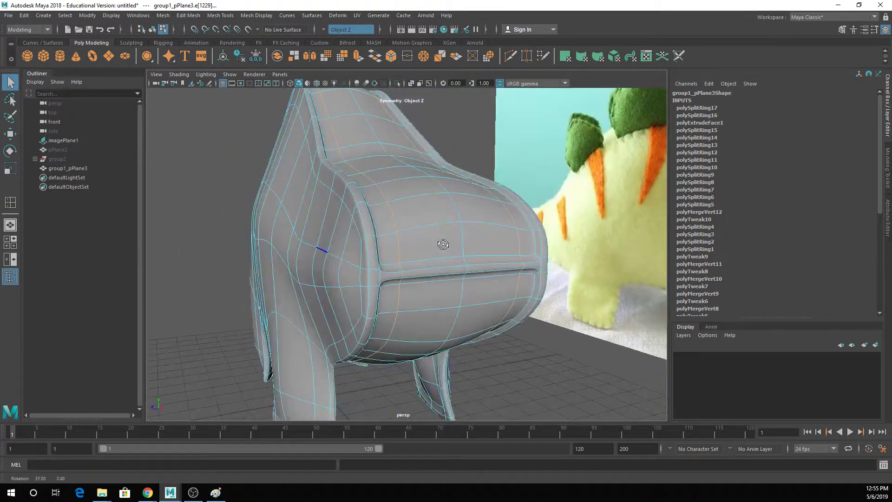
left_click_drag(218, 208, 330, 215, "alt")
Step: Move the edges along the upper flank of the body slightly upward
left_click(330, 203)
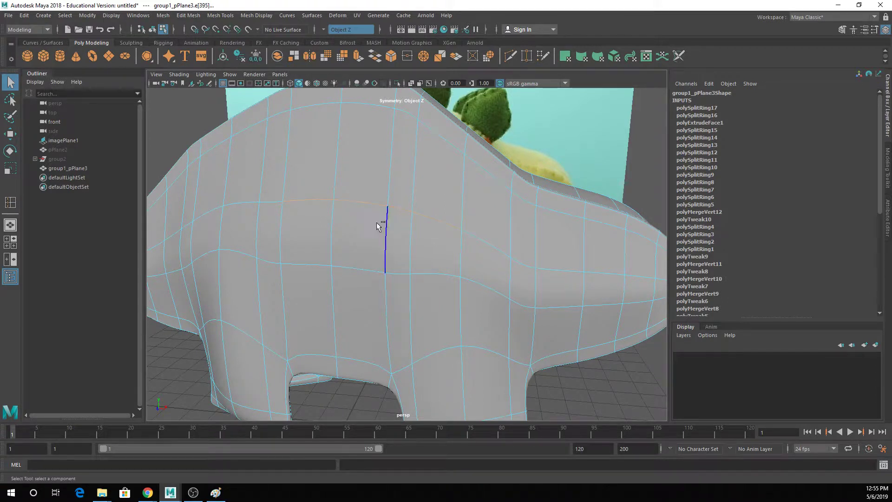
key("w")
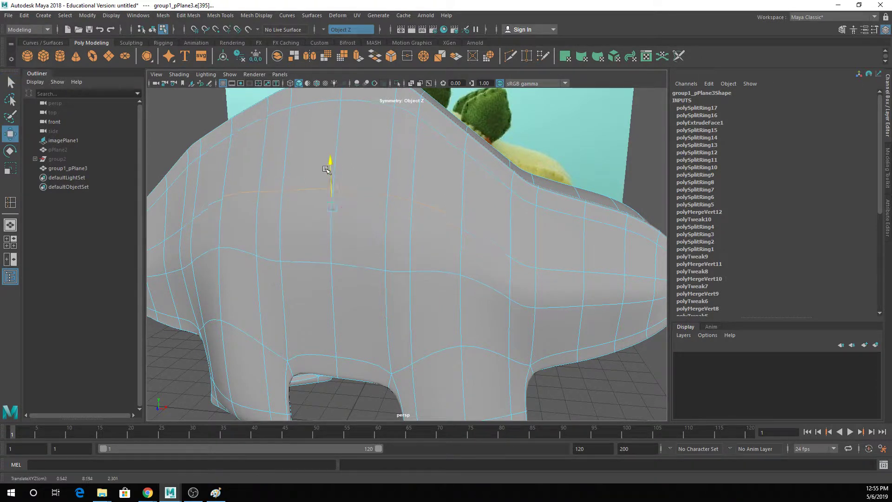
left_click_drag(319, 133, 294, 232, "alt")
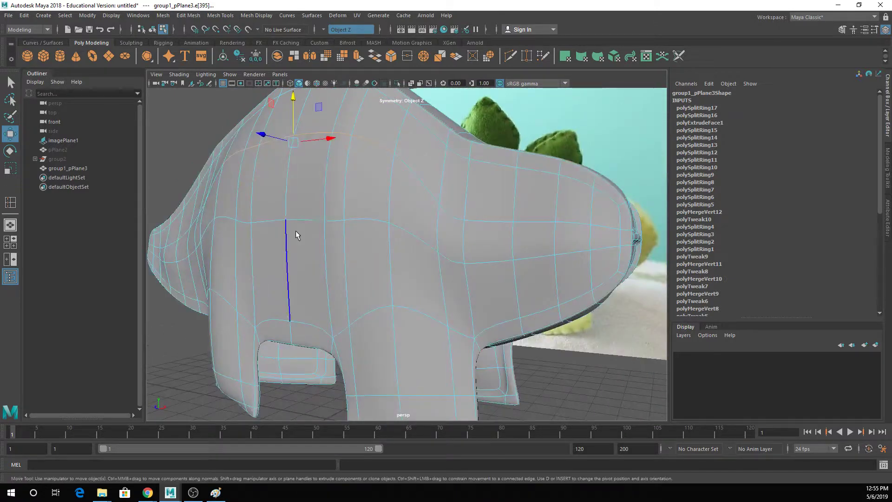
Step: Raise the edges along the middle of the flank slightly, undoing an accidental selection of other edges
key("q")
left_click(245, 222)
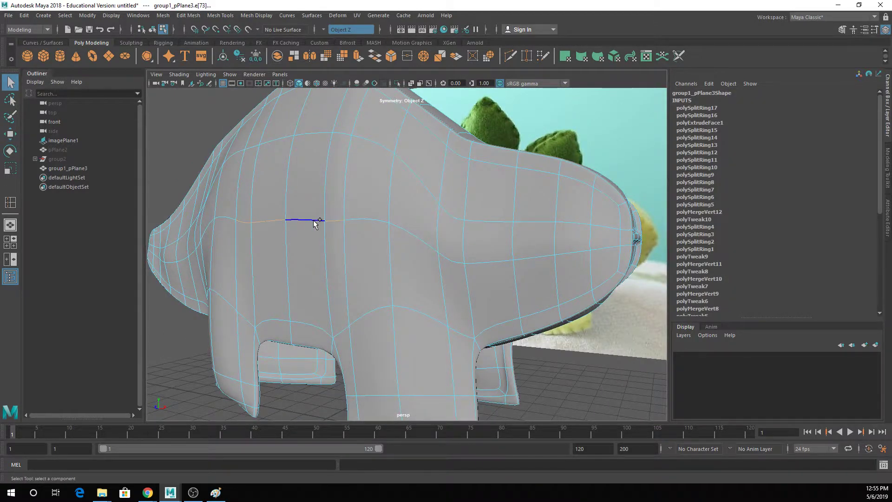
key("w")
left_click(280, 194)
left_click_drag(274, 242, 274, 243)
key("ctrl+z")
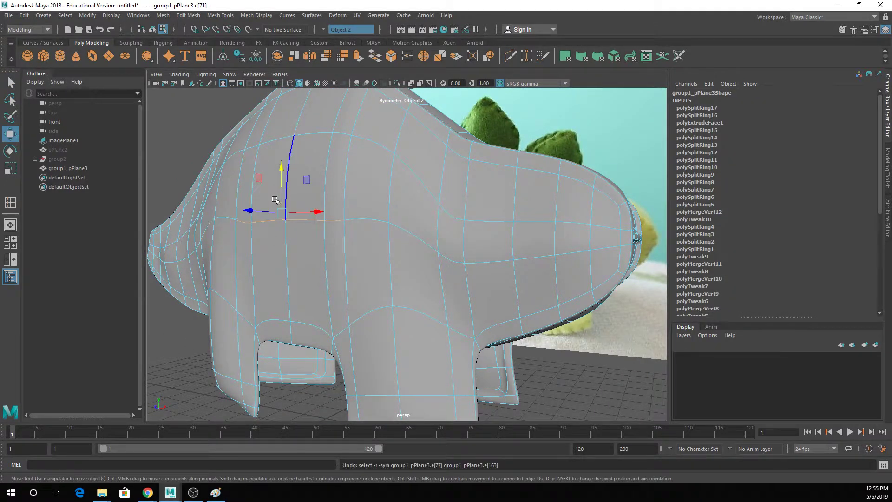
left_click_drag(282, 186, 473, 257)
Step: Scale the short vertical edges on the side of the head taller to spread the horizontal loops apart
left_click(446, 256)
key("r")
key("e")
left_click_drag(416, 238, 417, 254)
key("q")
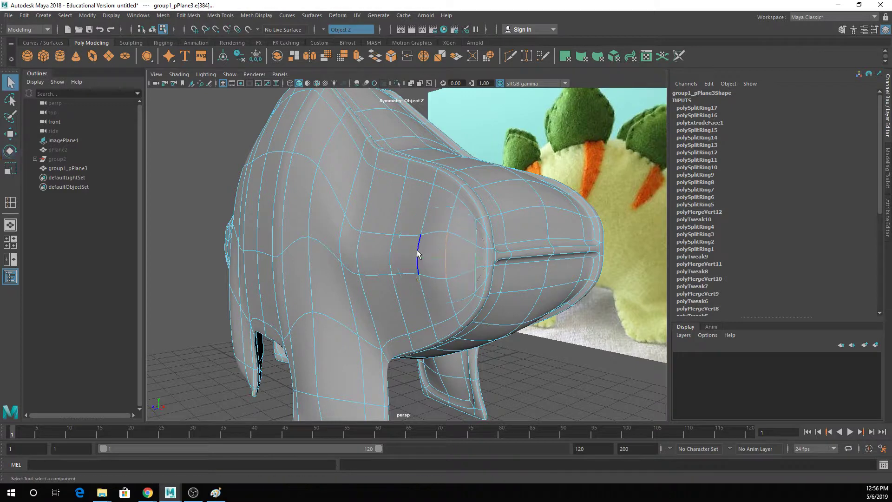
key("r")
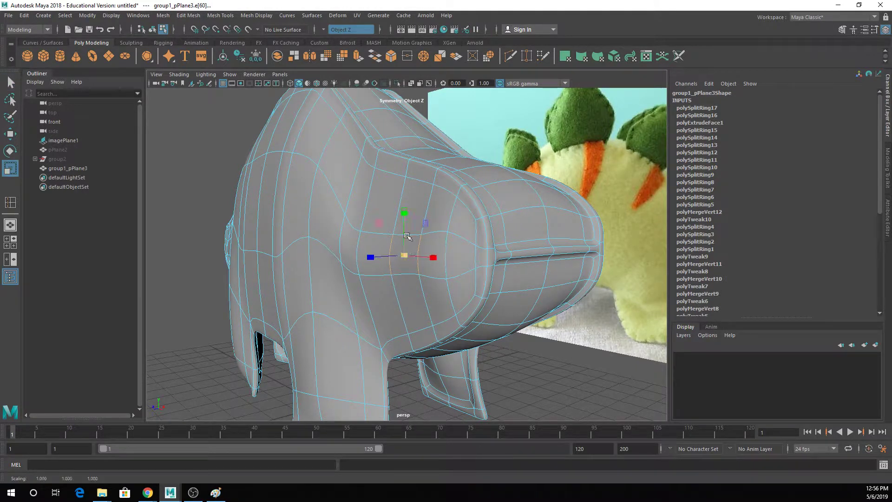
left_click_drag(404, 213, 404, 103)
key("q")
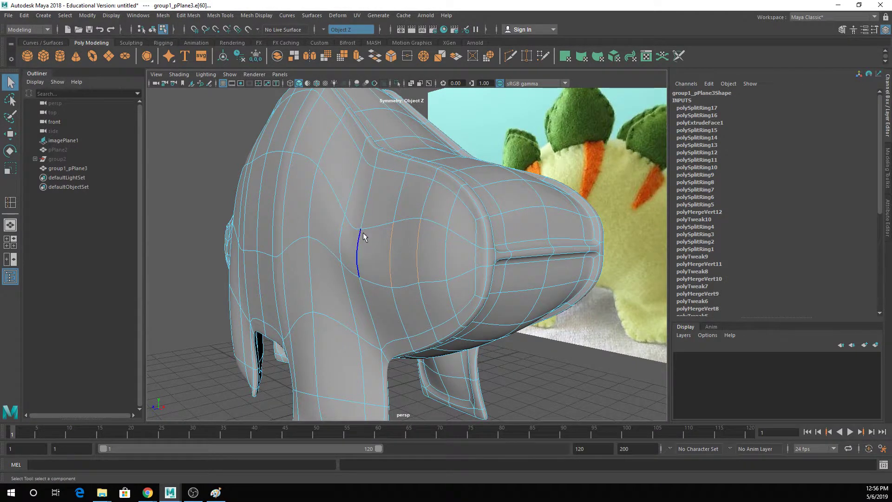
Step: Select three adjacent faces on the side of the head and smooth them with repeated Average Vertices at 10 iterations
left_click_drag(355, 244, 383, 233, "alt")
right_click_drag(425, 212, 424, 236)
left_click(423, 220)
left_click(469, 227, "shift")
left_click(492, 218, "shift")
left_click_drag(529, 211, 372, 214, "alt")
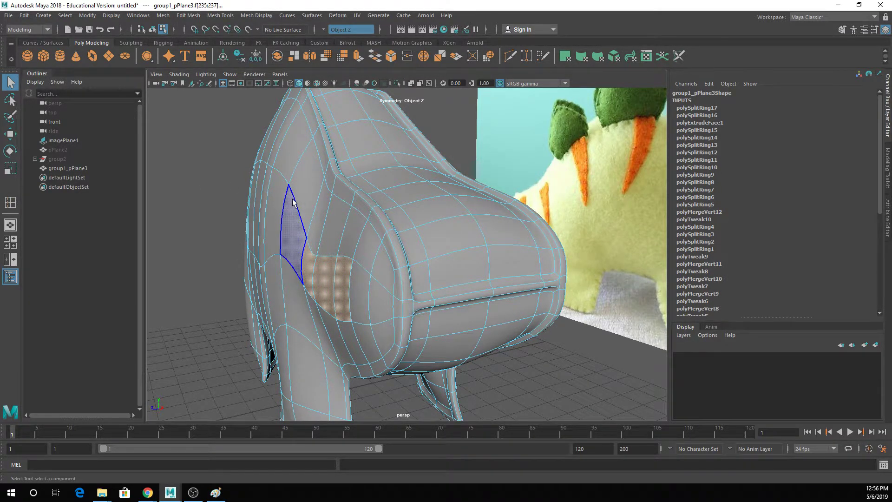
left_click_drag(305, 234, 325, 135, "alt")
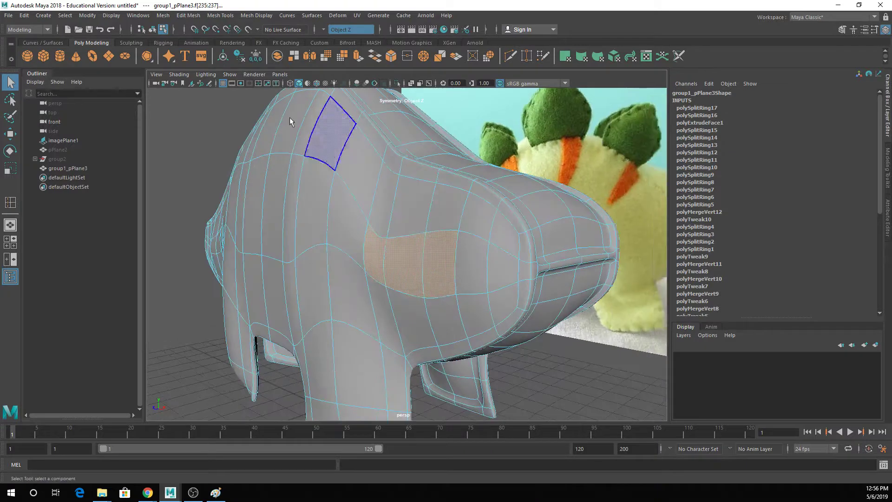
left_click(185, 16)
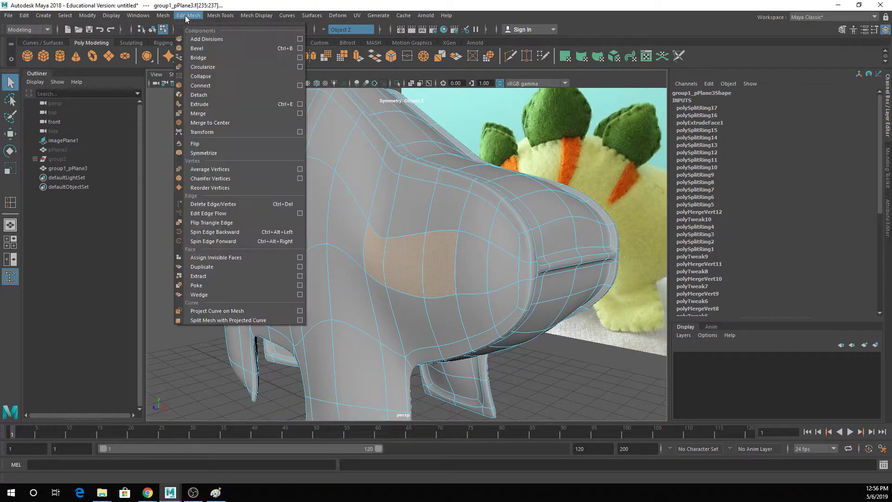
left_click(225, 169)
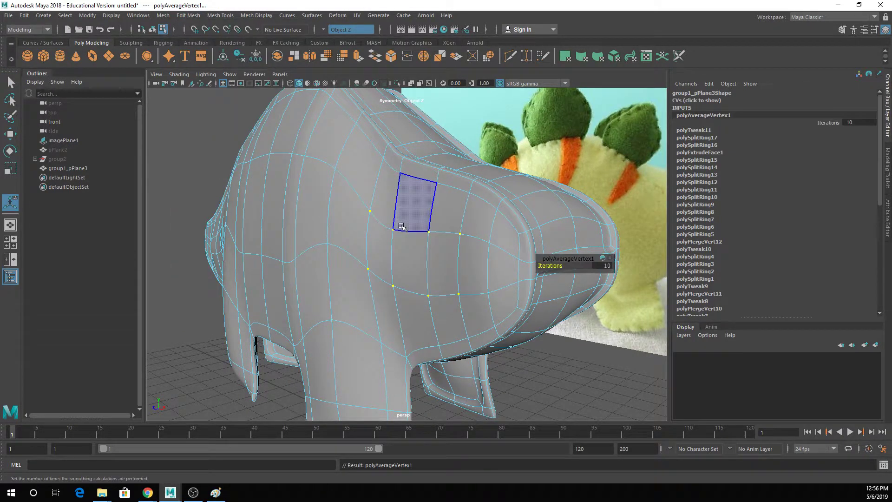
scroll(402, 227, "up", 3)
scroll(344, 247, "down", 3)
key("g")
key("g")
key("g")
key("g")
key("g")
key("g")
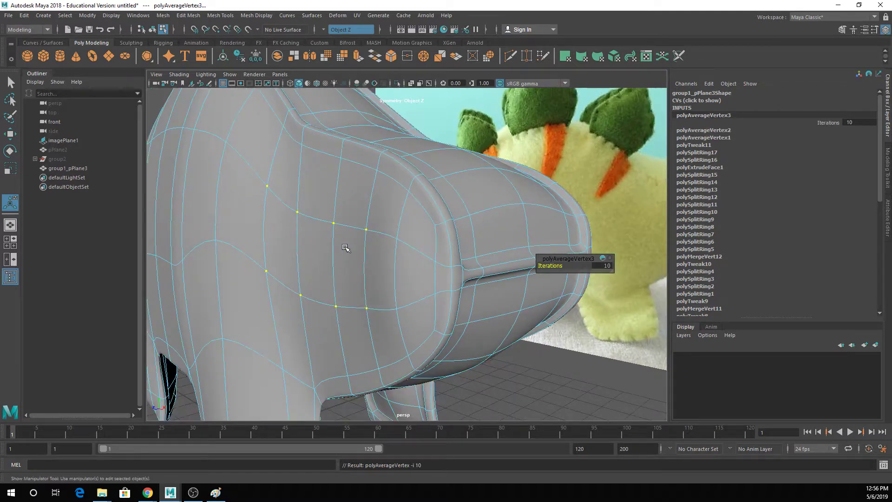
Step: Adjust the sideways position of the smoothed faces on the side of the head
left_click_drag(342, 247, 315, 258, "alt")
scroll(353, 228, "down", 3)
key("w")
key("ctrl+z")
key("q")
right_click_drag(330, 263, 328, 258)
left_click(335, 271)
key("w")
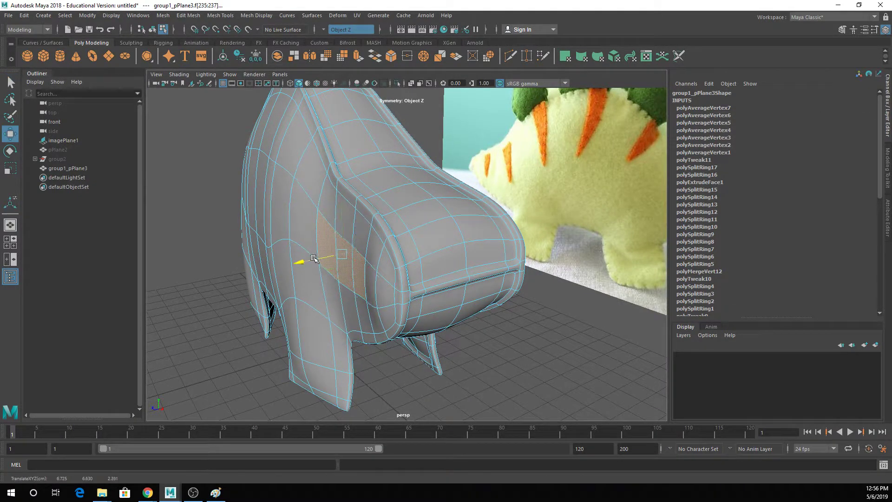
left_click_drag(345, 261, 321, 250, "alt")
Step: Return to object mode and examine the body, legs and belly edge flow from the side and from low angles
key("q")
right_click_drag(328, 180, 348, 172)
left_click(294, 191)
left_click_drag(294, 192, 399, 215, "alt")
left_click(341, 212)
scroll(334, 269, "up", 5)
middle_click_drag(335, 268, 375, 252, "alt")
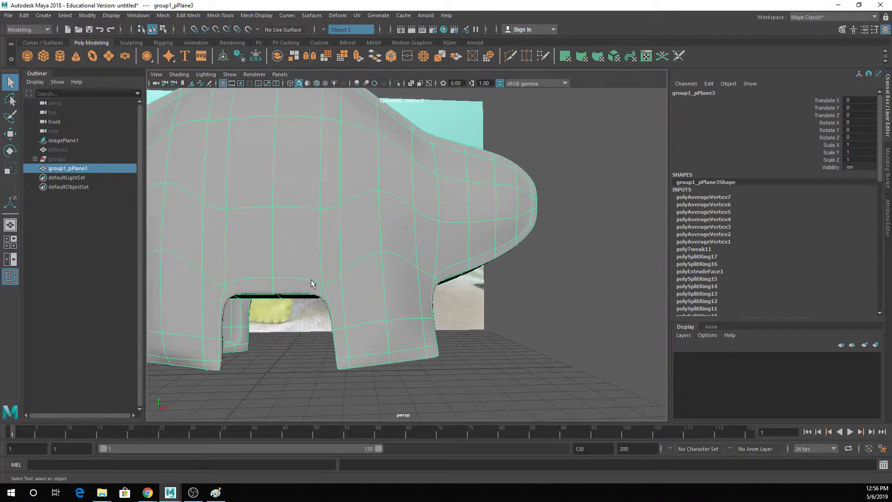
scroll(324, 261, "down", 5)
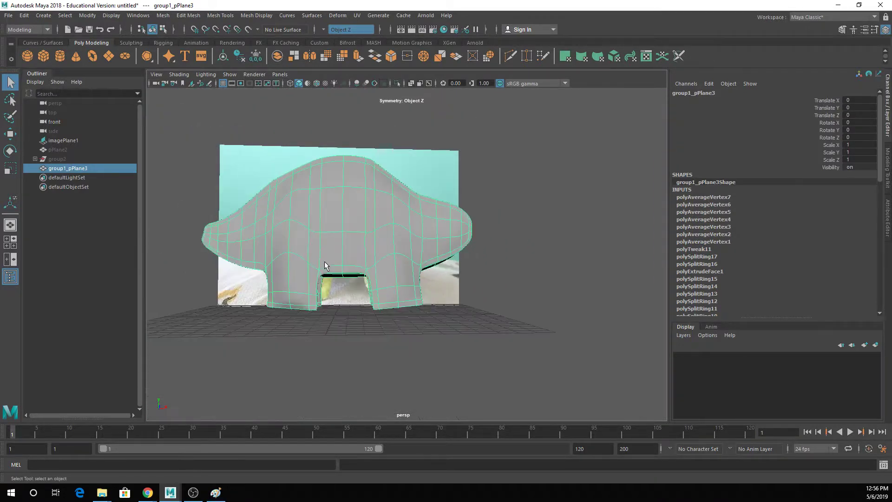
mouse_move(324, 262)
left_mouse_down("alt")
mouse_move(262, 274)
mouse_move(310, 257)
left_mouse_up("alt")
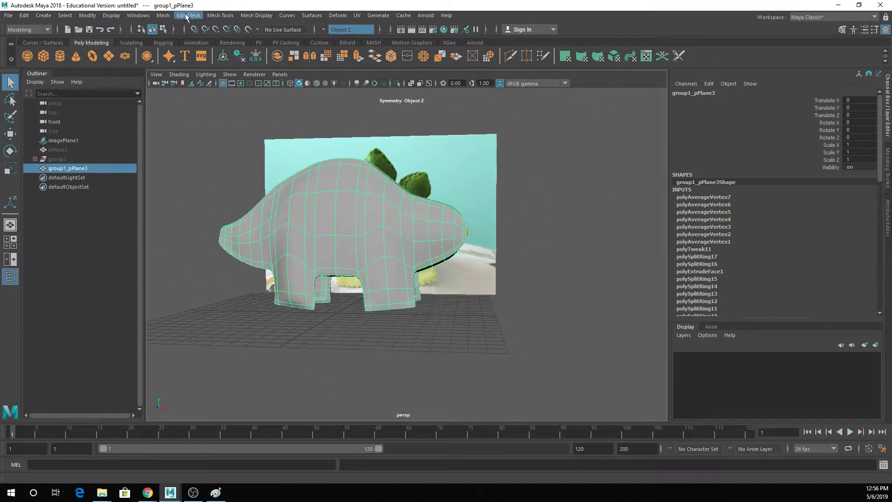
scroll(431, 251, "up", 5)
mouse_move(435, 289)
left_mouse_down("alt")
mouse_move(381, 259)
mouse_move(439, 248)
mouse_move(454, 292)
mouse_move(430, 283)
left_mouse_up("alt")
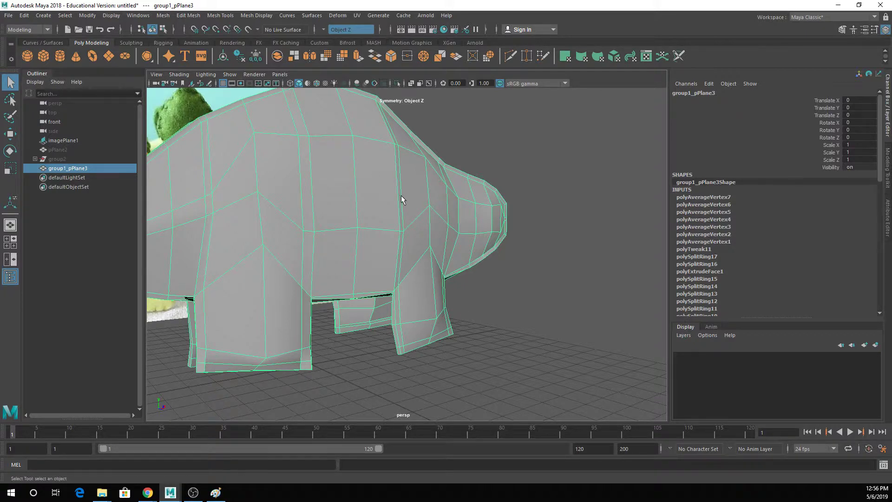
mouse_move(402, 195)
left_mouse_down("alt")
mouse_move(386, 209)
mouse_move(362, 208)
mouse_move(390, 204)
left_mouse_up("alt")
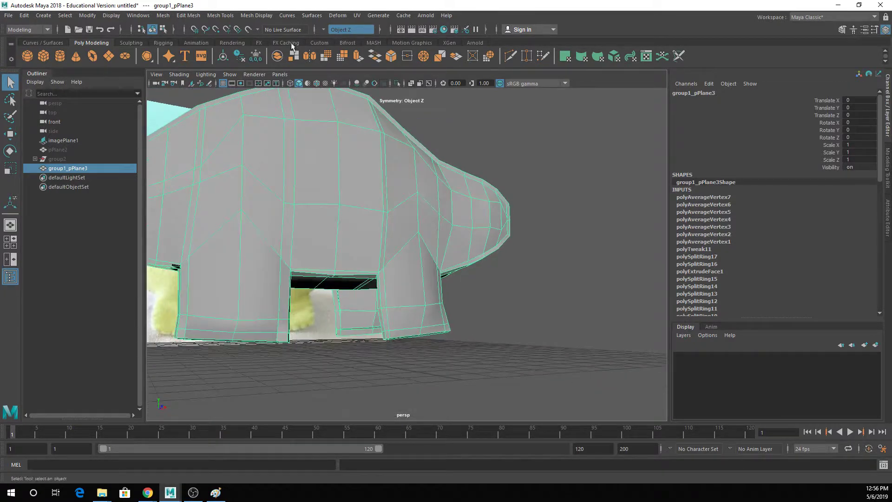
Step: Insert an edge loop around the lower flank just above the legs in smoothed display and return to object mode
left_click(220, 16)
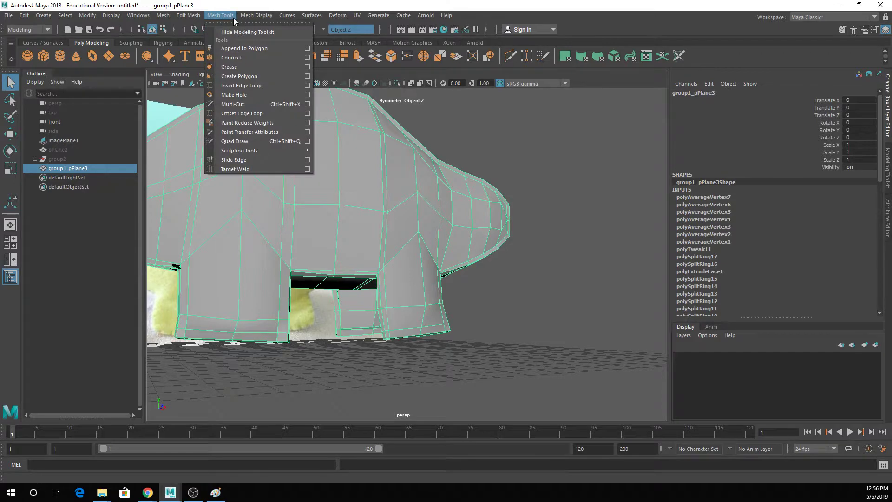
left_click(248, 85)
key("3")
left_click(421, 231)
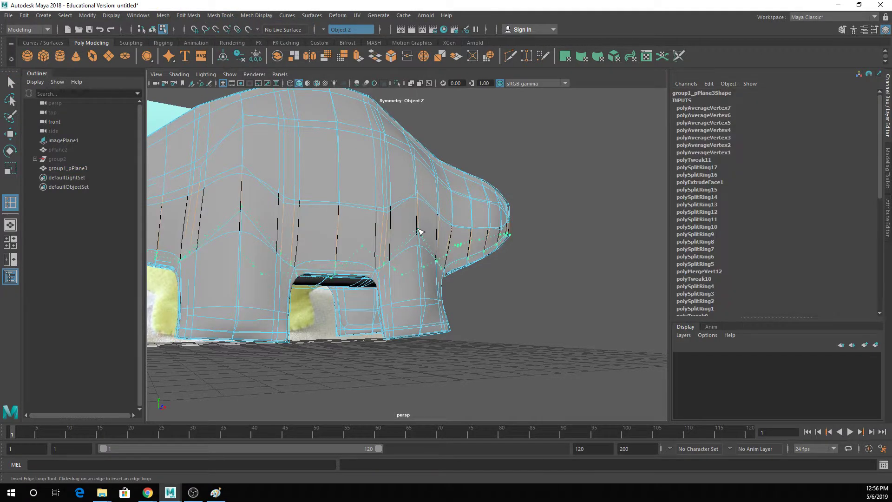
left_click_drag(417, 223, 417, 224)
key("q")
right_click_drag(424, 204, 461, 189)
left_click(533, 210)
Step: Select the edges across the upper front leg and adjust their sideways position, undoing a trial move
left_click_drag(532, 215, 511, 257, "alt")
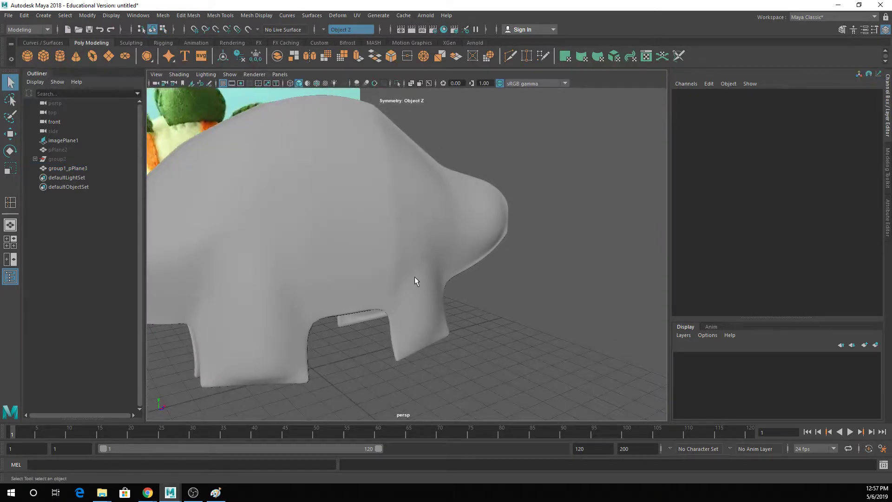
left_click(414, 277)
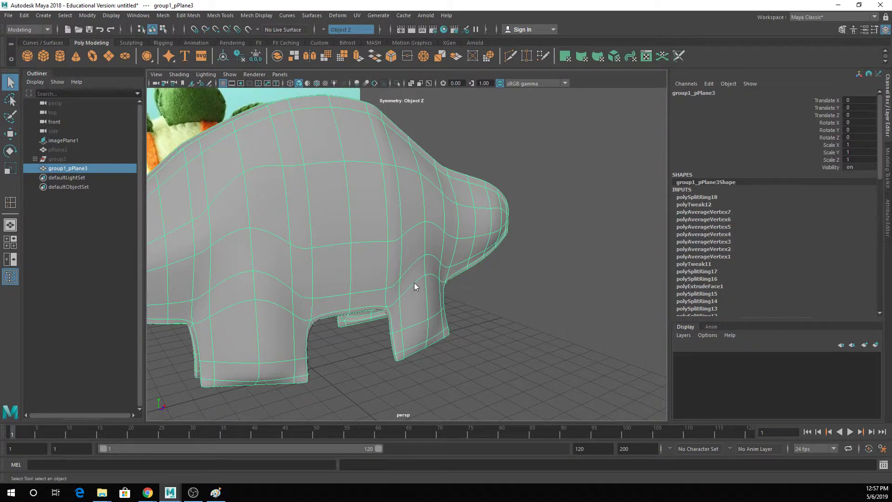
right_click_drag(414, 225, 414, 201)
left_click(424, 281)
left_click(433, 278)
key("w")
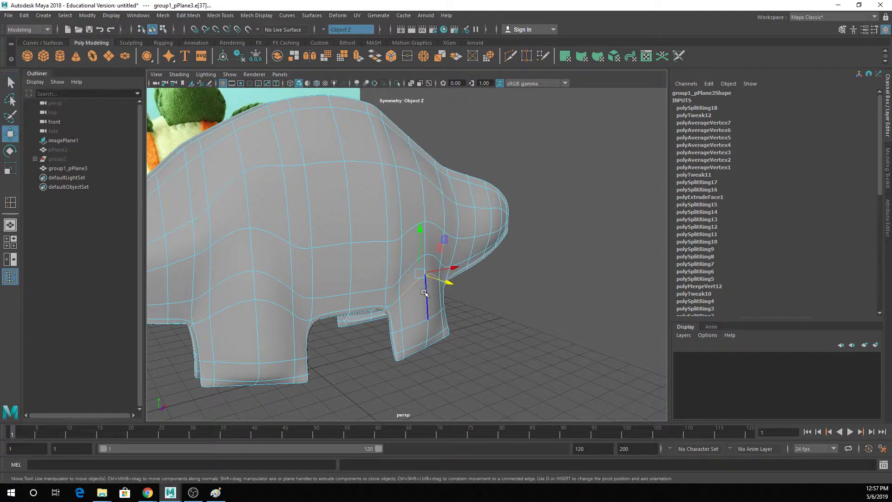
left_click_drag(440, 281, 439, 280)
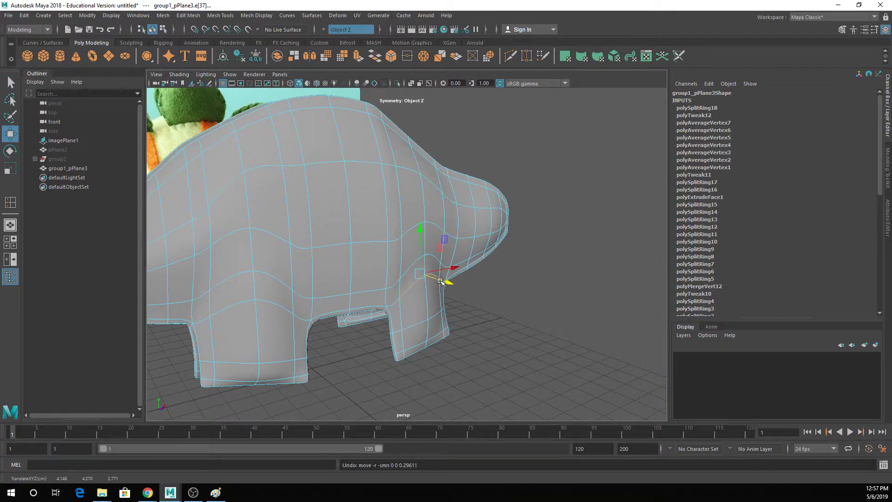
Step: Select the edges arching over the top of the front leg and adjust their sideways position
key("q")
left_click(421, 257)
left_click(437, 257, "shift")
key("w")
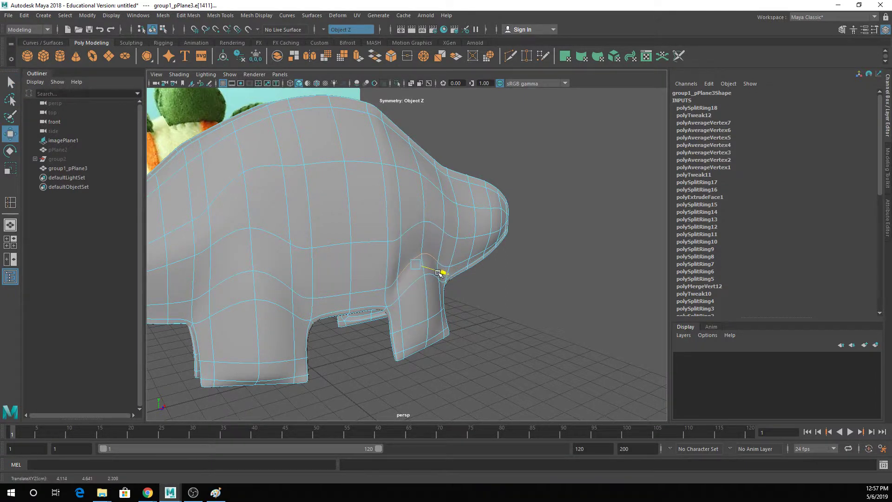
left_click_drag(449, 276, 416, 253, "alt")
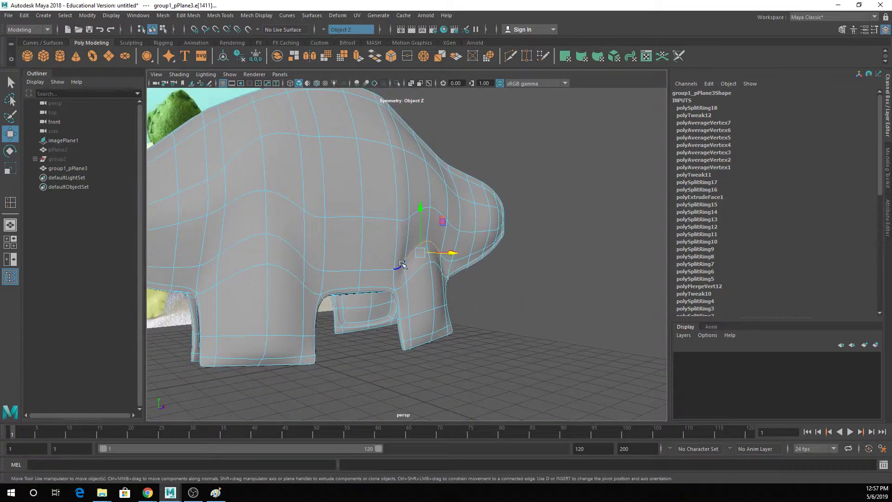
scroll(438, 253, "up", 2)
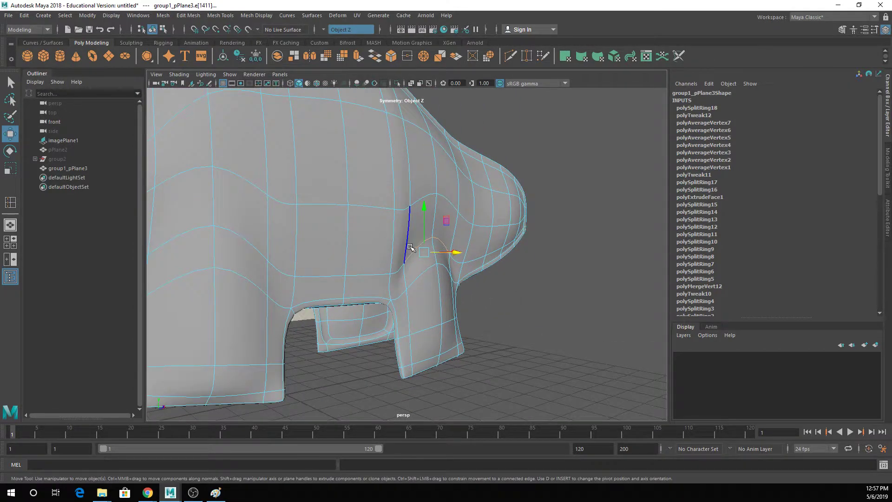
left_click_drag(458, 281, 349, 319, "alt")
key("q")
left_click(459, 263)
key("w")
key("q")
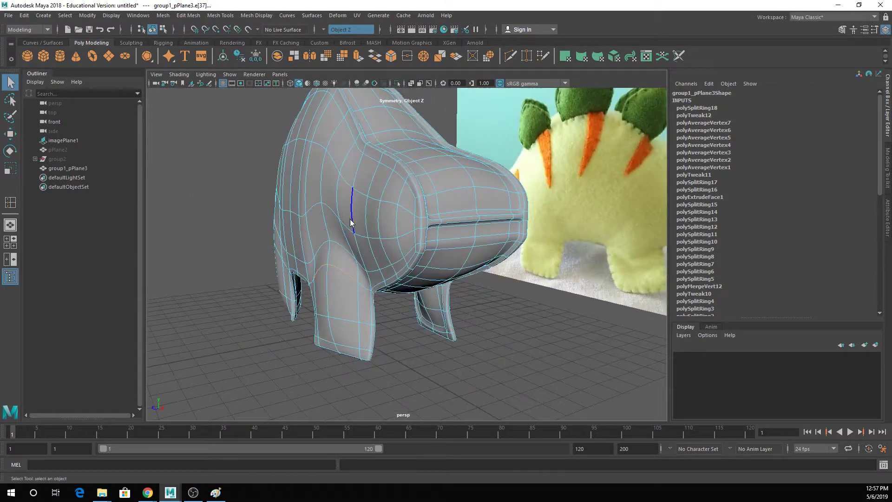
Step: Return to object mode and examine the smoothed shoulder and front leg from the front and the side
right_click_drag(352, 232, 357, 203)
left_click(267, 277)
mouse_move(330, 285)
left_mouse_down("alt")
mouse_move(314, 293)
mouse_move(337, 281)
left_mouse_up("alt")
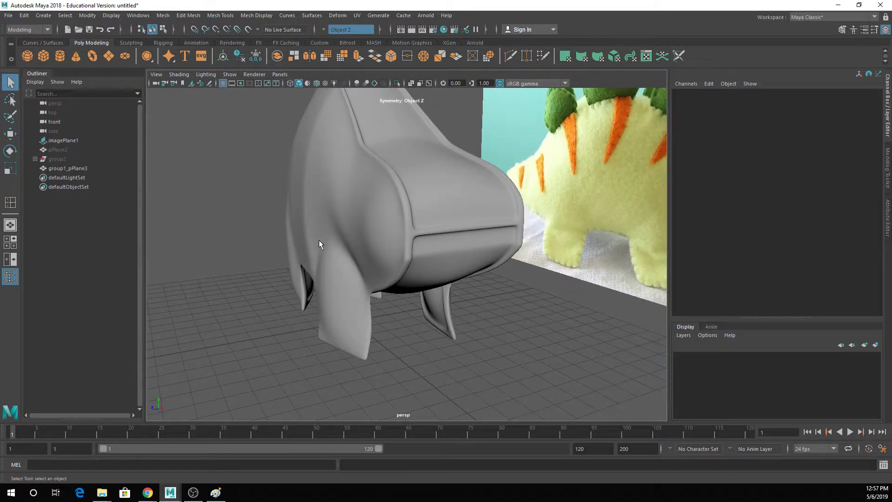
left_click_drag(319, 240, 328, 271, "alt")
middle_click_drag(380, 268, 407, 237, "alt")
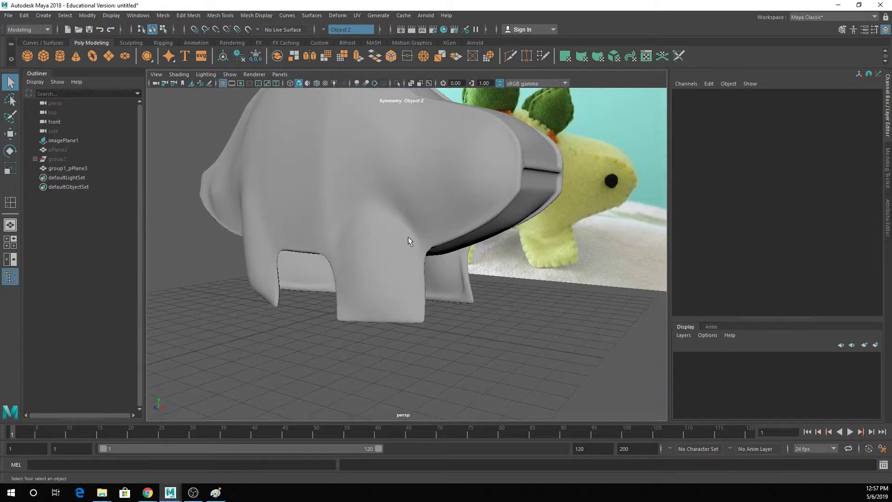
mouse_move(407, 238)
left_mouse_down("alt")
mouse_move(389, 241)
mouse_move(398, 227)
left_mouse_up("alt")
Step: Show the body's vertices and examine the edge flow behind the front leg and along the flank in smoothed display
left_click(370, 248)
right_click_drag(369, 232, 357, 229)
key("1")
left_click(359, 239)
key("3")
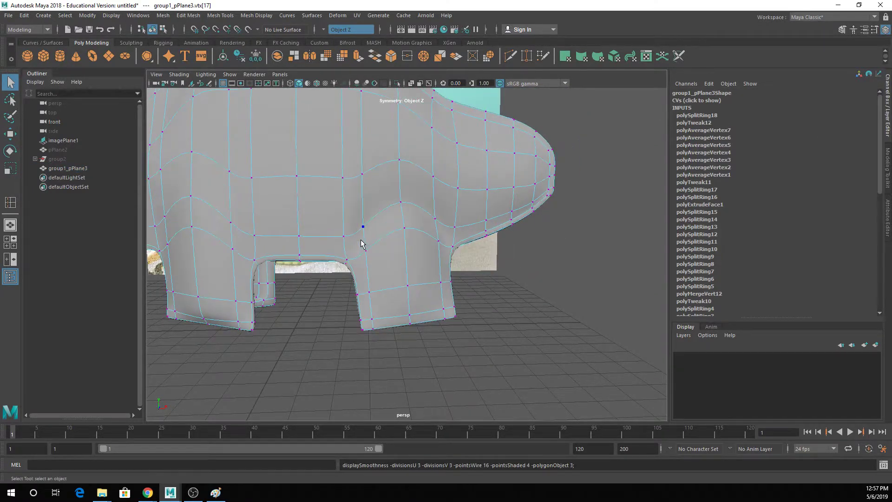
left_click_drag(400, 248, 364, 226, "alt")
middle_click_drag(364, 225, 357, 283, "alt")
middle_click_drag(329, 228, 348, 215, "alt")
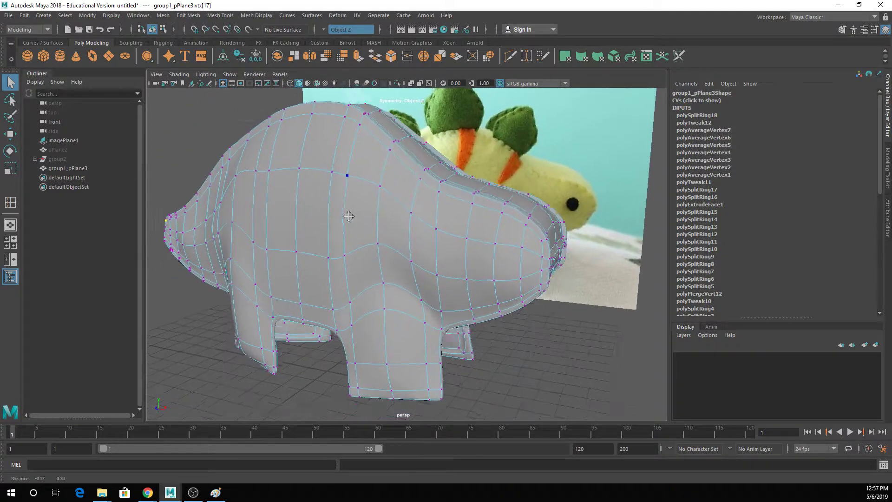
left_click_drag(348, 215, 374, 214, "alt")
Step: Collapse the short edge just behind the top of the front leg so its end vertices merge
left_click(346, 268)
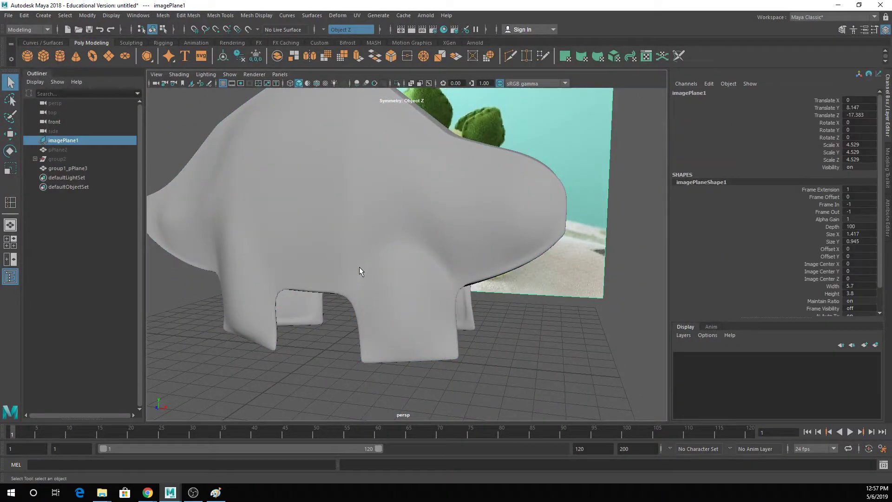
left_click(358, 266)
right_click_drag(360, 230, 358, 209)
left_click(351, 269)
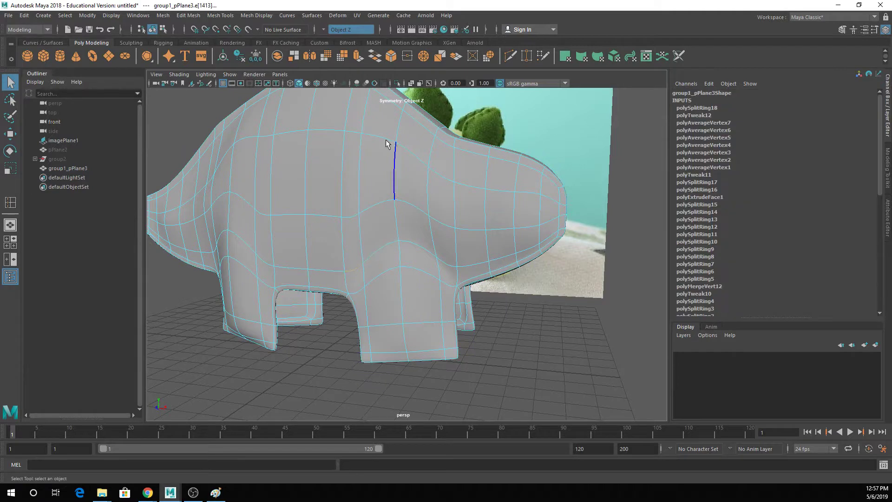
left_click(423, 56)
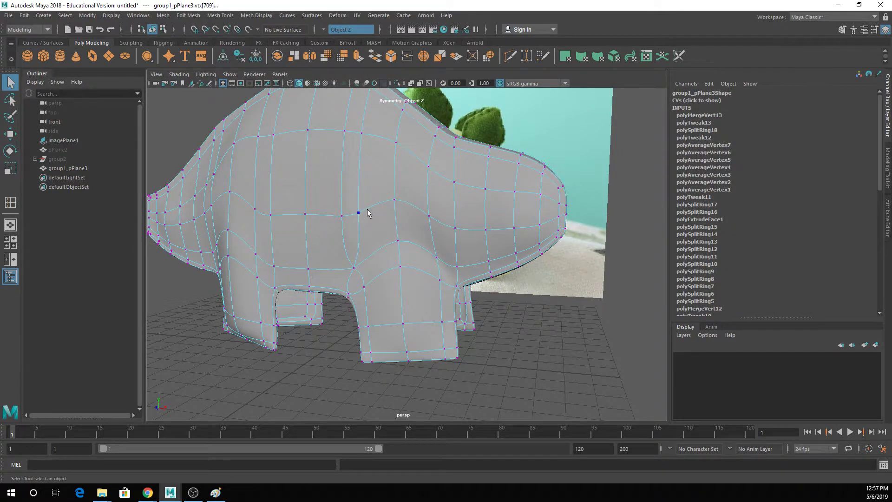
Step: Delete the redundant vertical edge loop on the flank above the merged vertex and return to object mode
right_click_drag(366, 212, 364, 187)
left_click(344, 207)
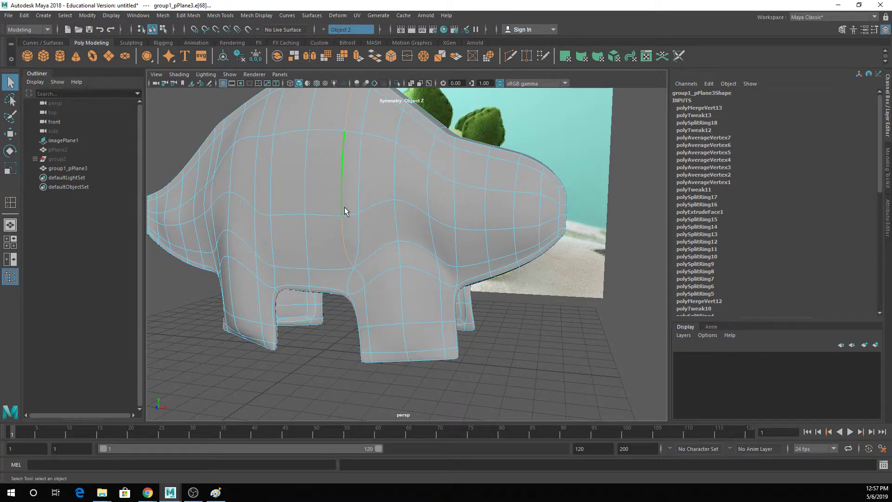
key("ctrl+Delete")
right_click_drag(349, 212, 372, 199)
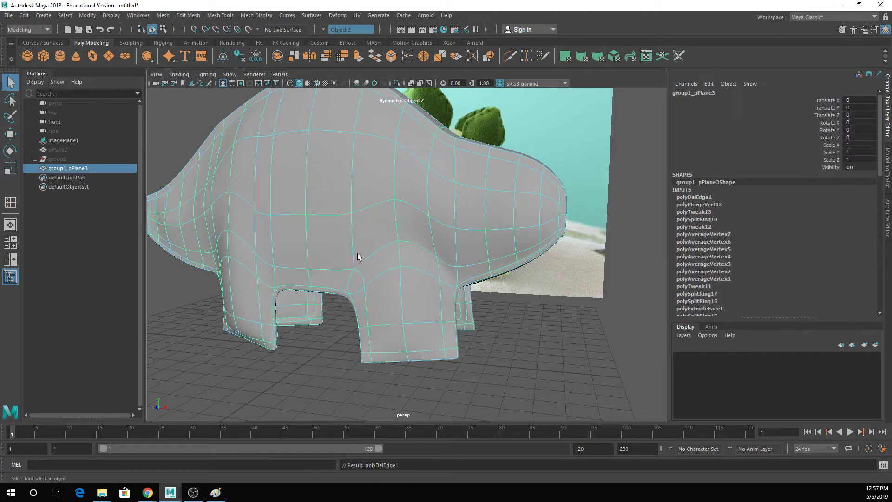
left_click(324, 350)
Step: Examine the smoothed dinosaur body from the side and front and compare it with the reference image
left_click_drag(324, 350, 283, 361, "alt")
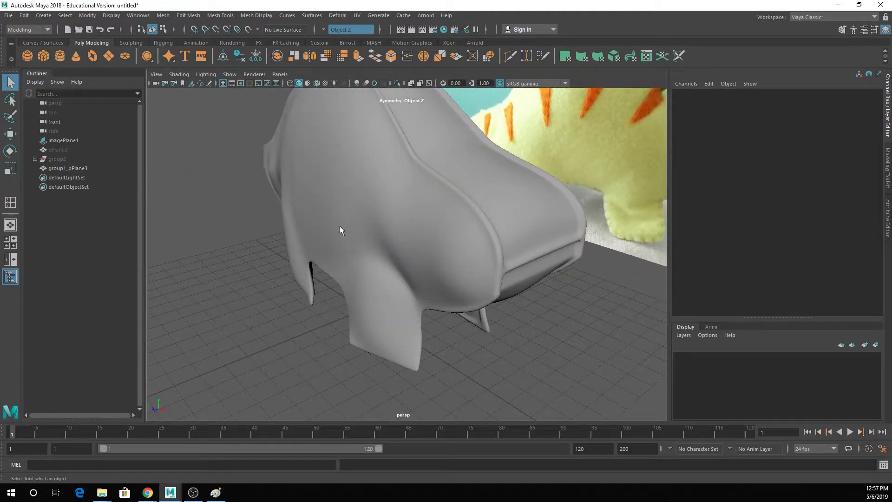
left_click_drag(368, 126, 408, 254, "alt")
scroll(461, 213, "down", 2)
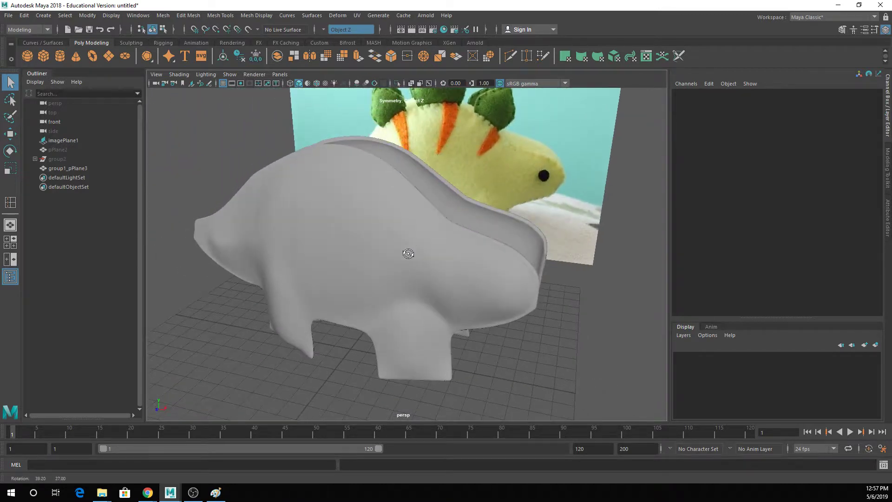
left_click(267, 243)
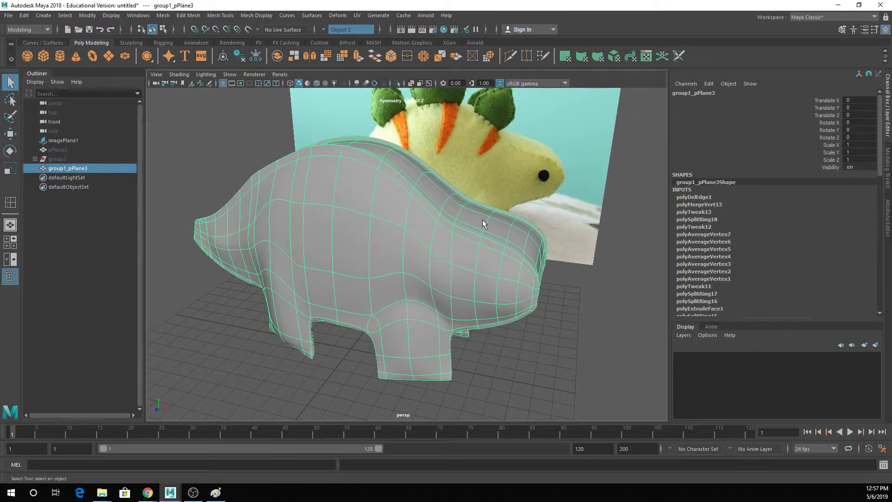
left_click_drag(424, 245, 380, 225, "alt")
key("Escape")
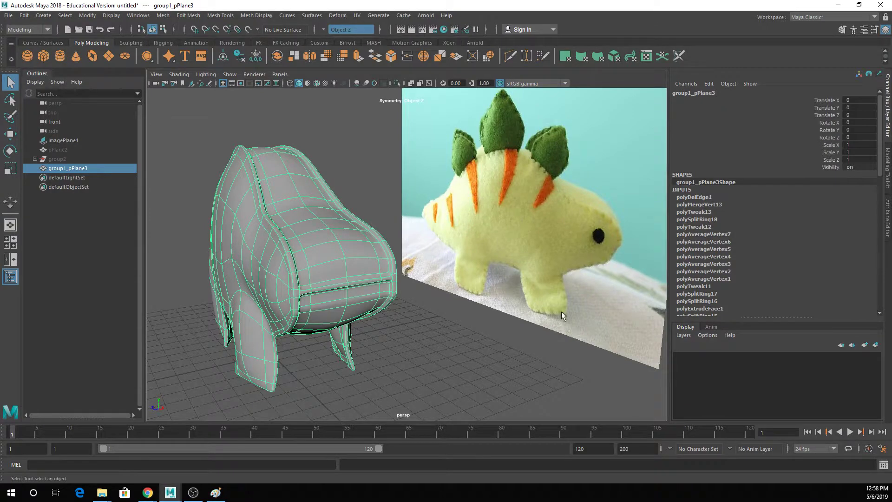
mouse_move(419, 300)
left_mouse_down("alt")
mouse_move(372, 324)
mouse_move(433, 304)
left_mouse_up("alt")
middle_click_drag(437, 304, 526, 268, "alt")
left_click_drag(514, 272, 489, 294, "alt")
scroll(488, 294, "down", 3)
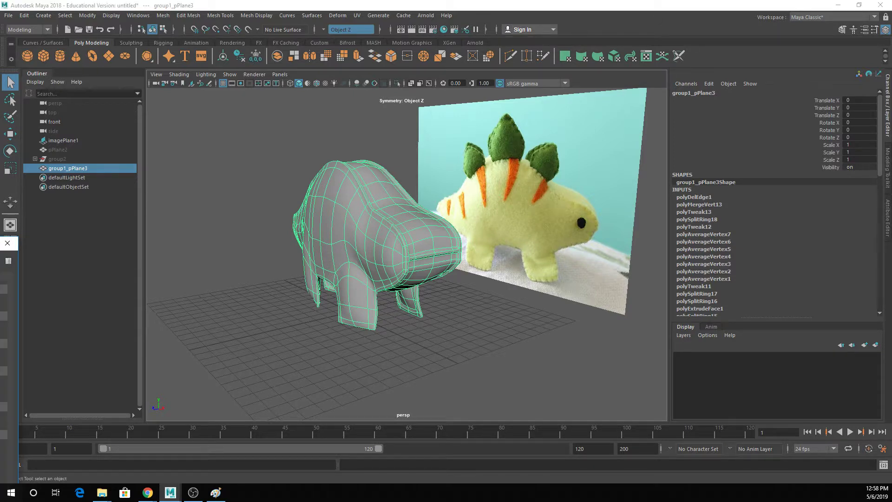
Step: Save the scene to the Desktop as a Maya ASCII file named dinoPlush
key("ctrl+shift+s")
left_click_drag(261, 90, 342, 114)
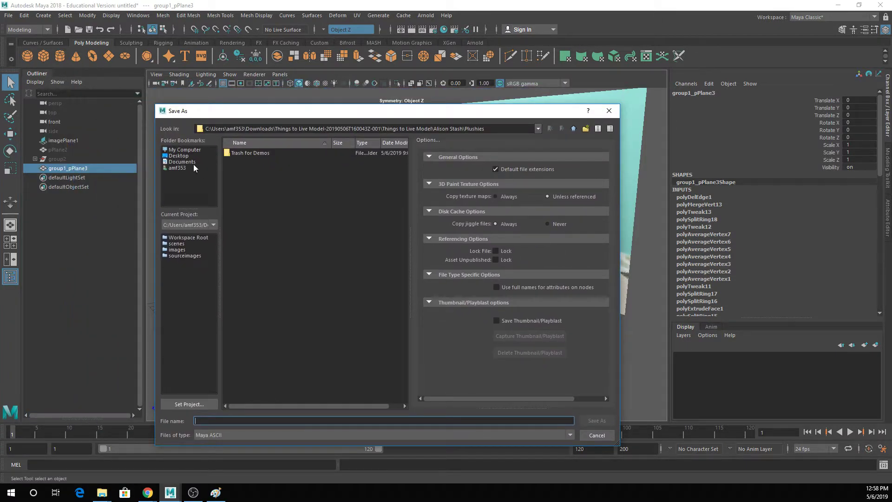
left_click(185, 156)
left_click(225, 420)
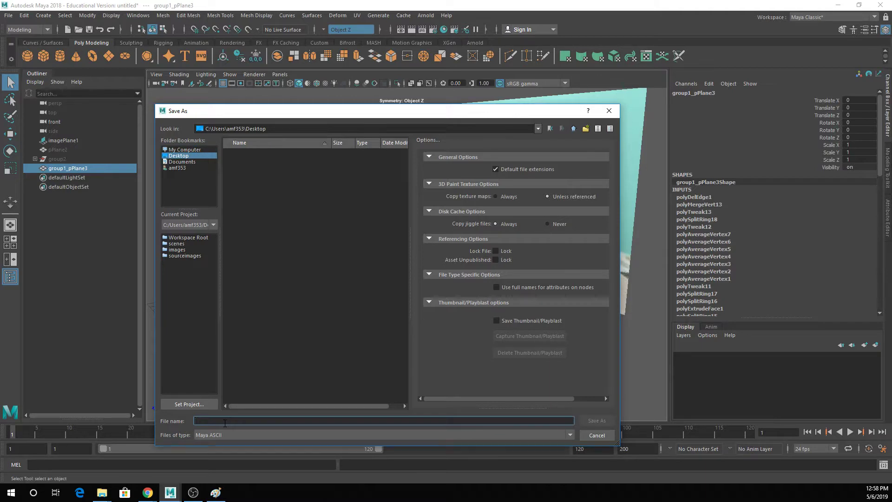
type("dinoPlush")
key("Return")
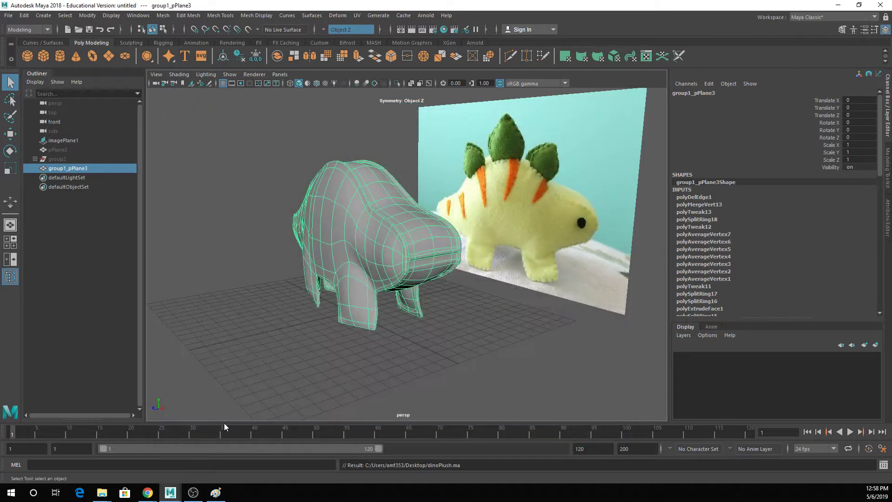
key("ctrl+s")
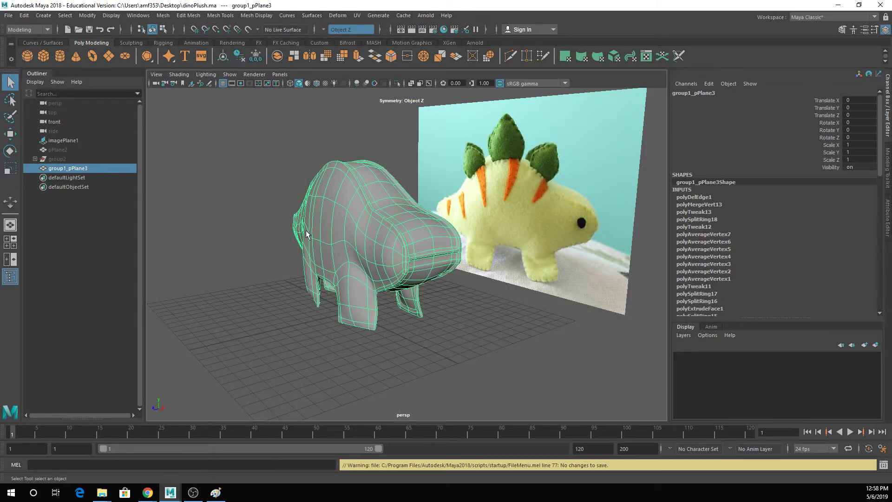
Step: Deselect the body, save the dinoPlush scene again and start a new empty scene
key("alt+Tab")
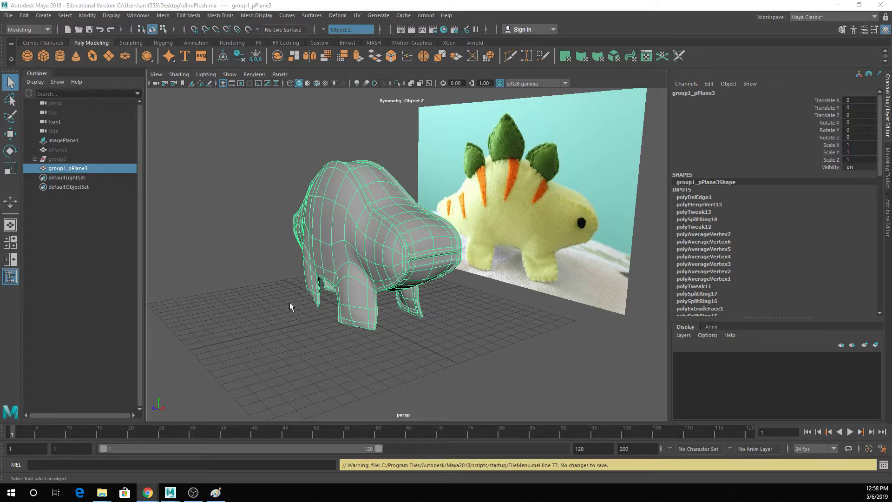
left_click(258, 299)
key("ctrl+s")
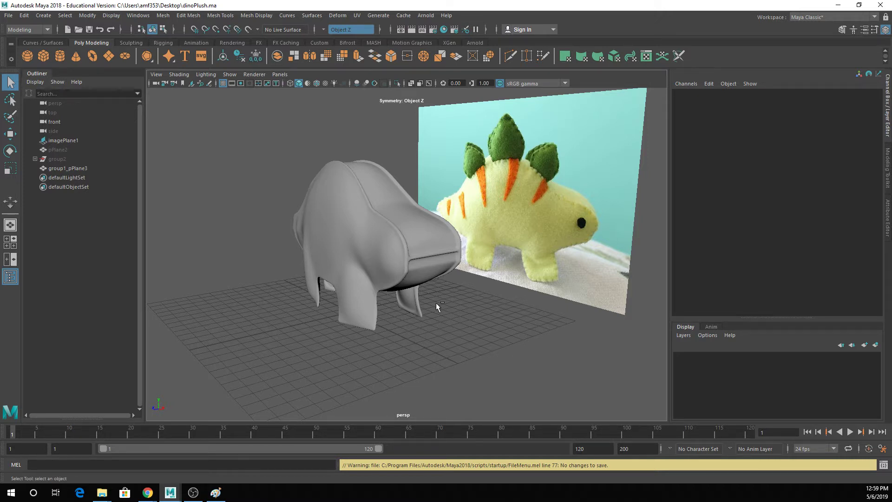
key("ctrl+n")
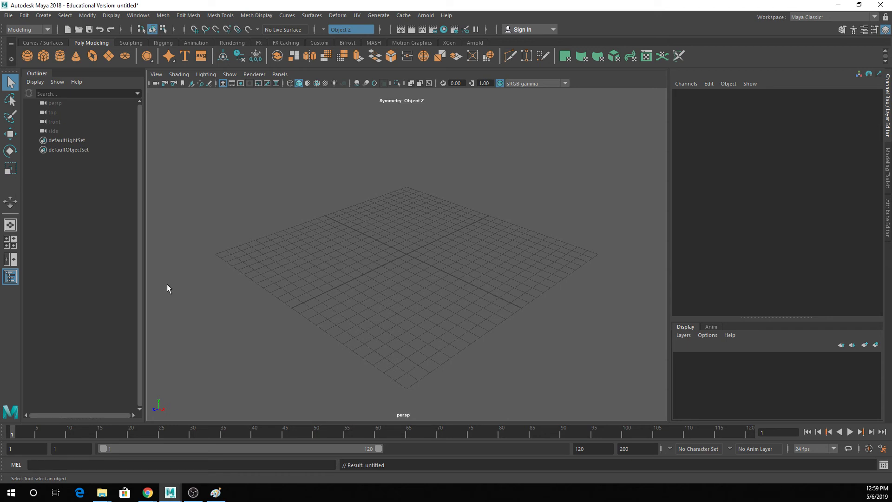
key("alt+Tab")
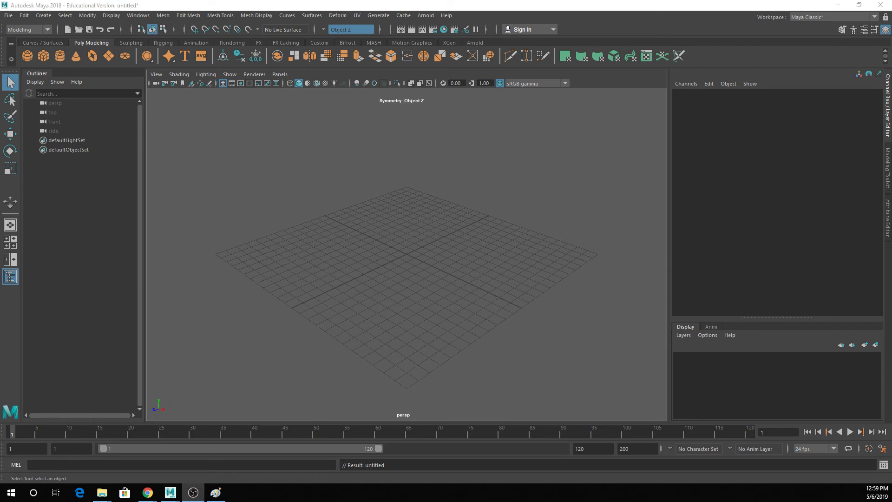